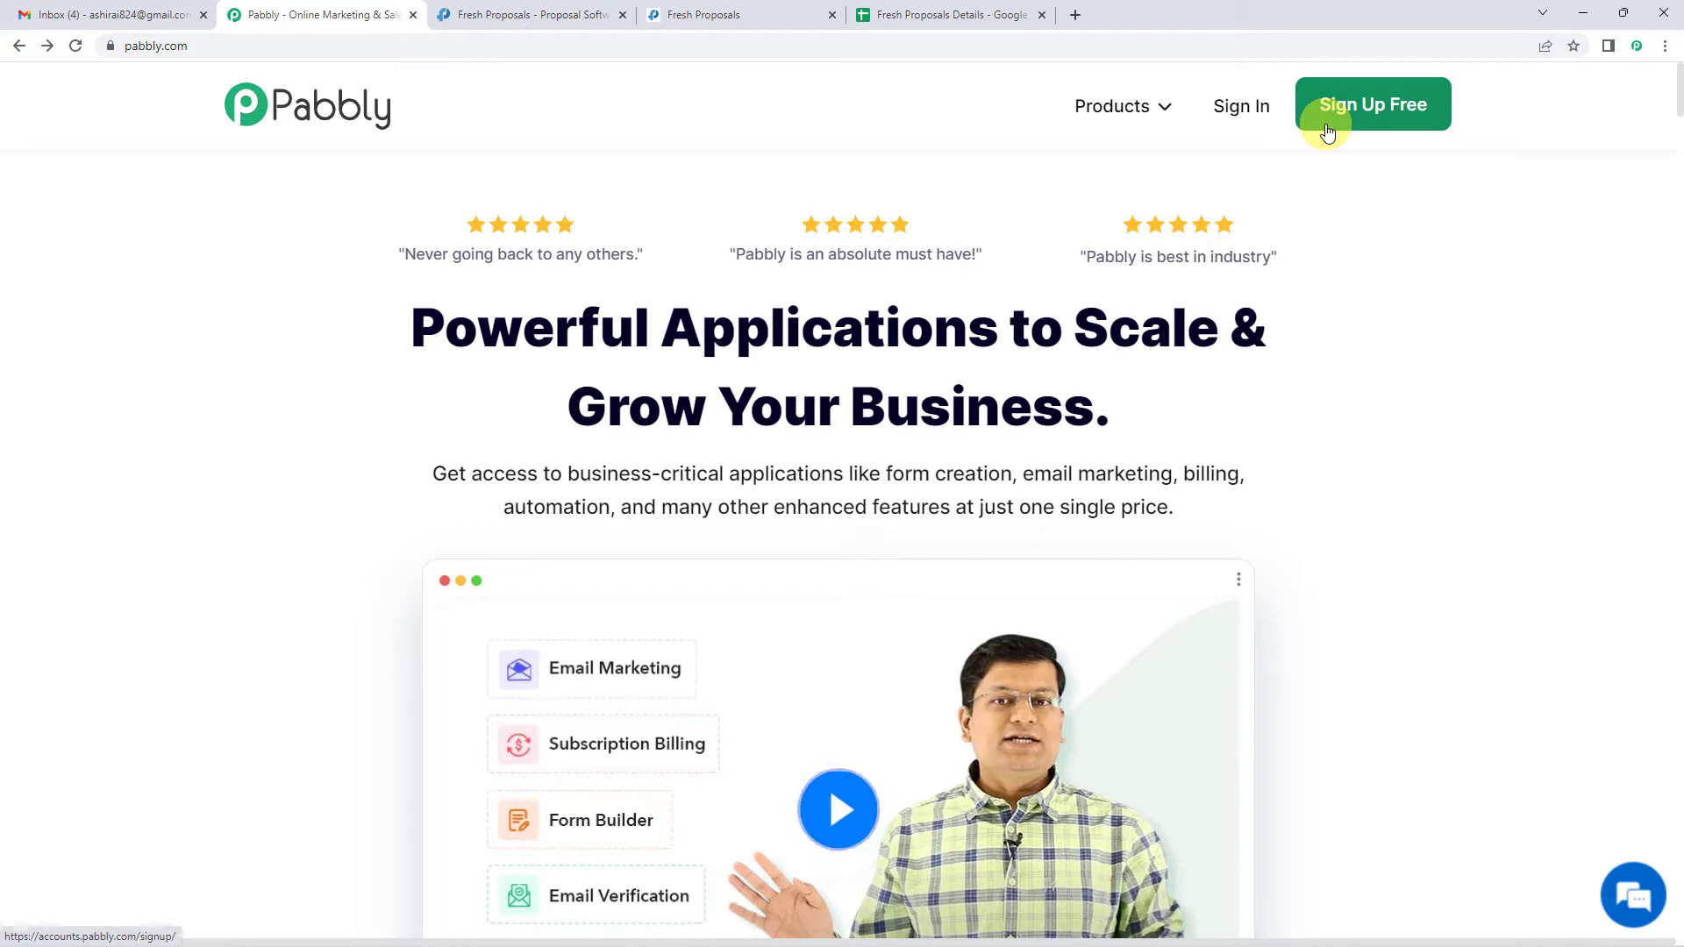
# - Open Pabbly Connect from the signed-in account and create a workflow named Fresh Proposals To Google Sheets
pyautogui.click(1244, 118)
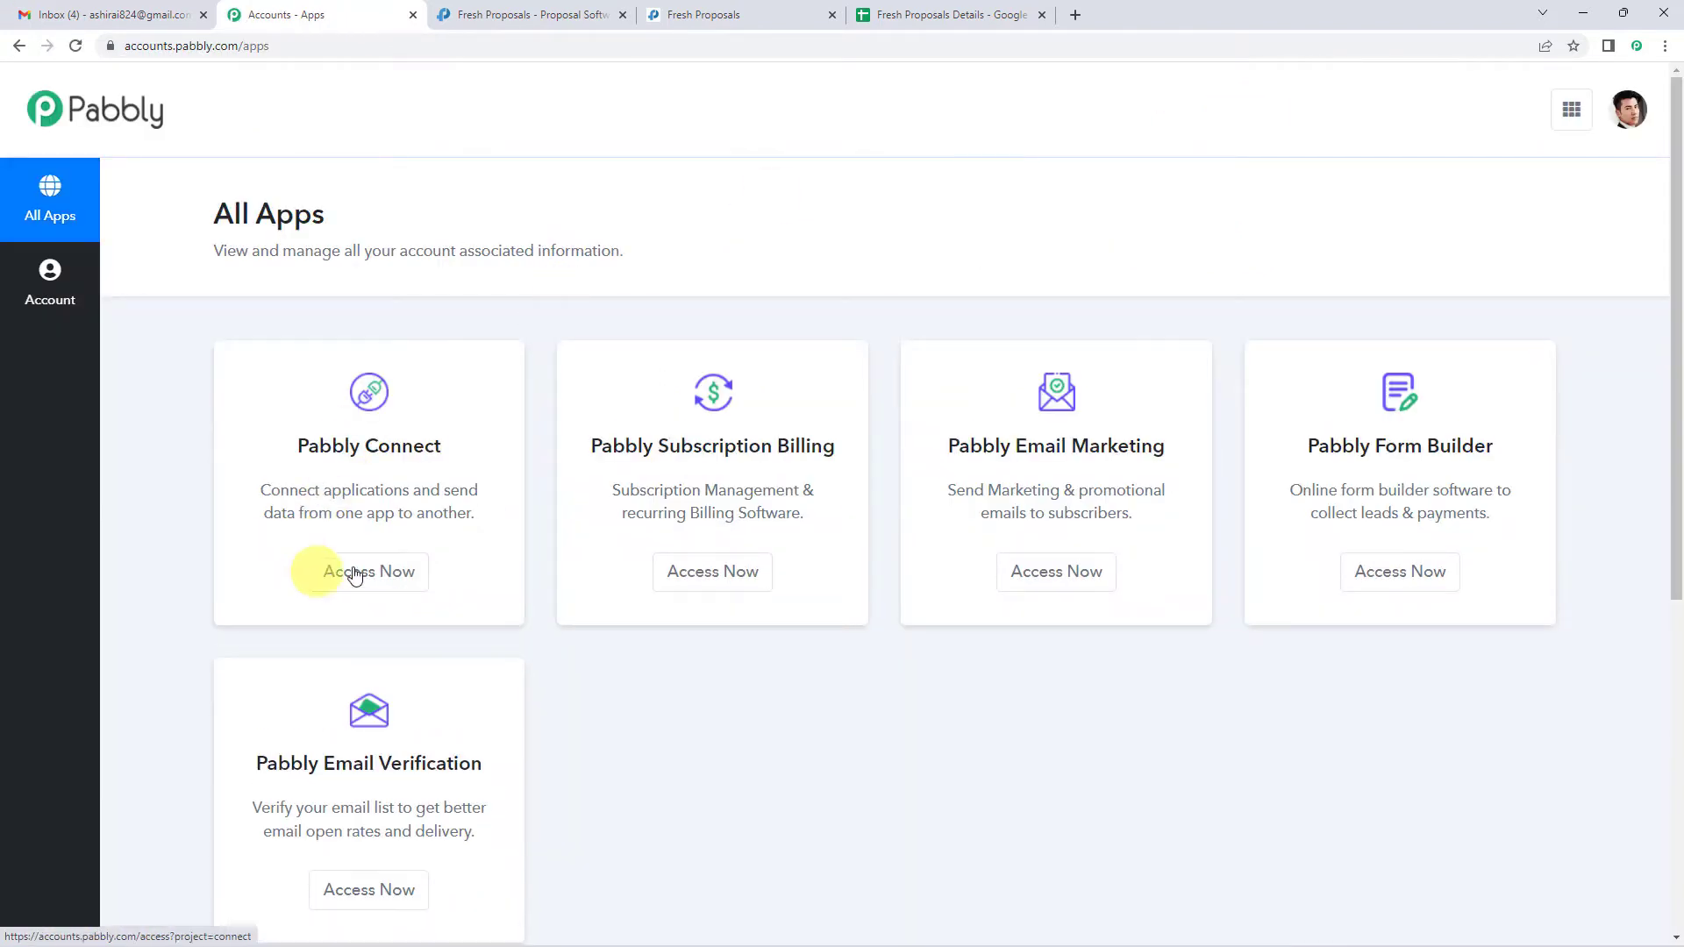
pyautogui.click(354, 573)
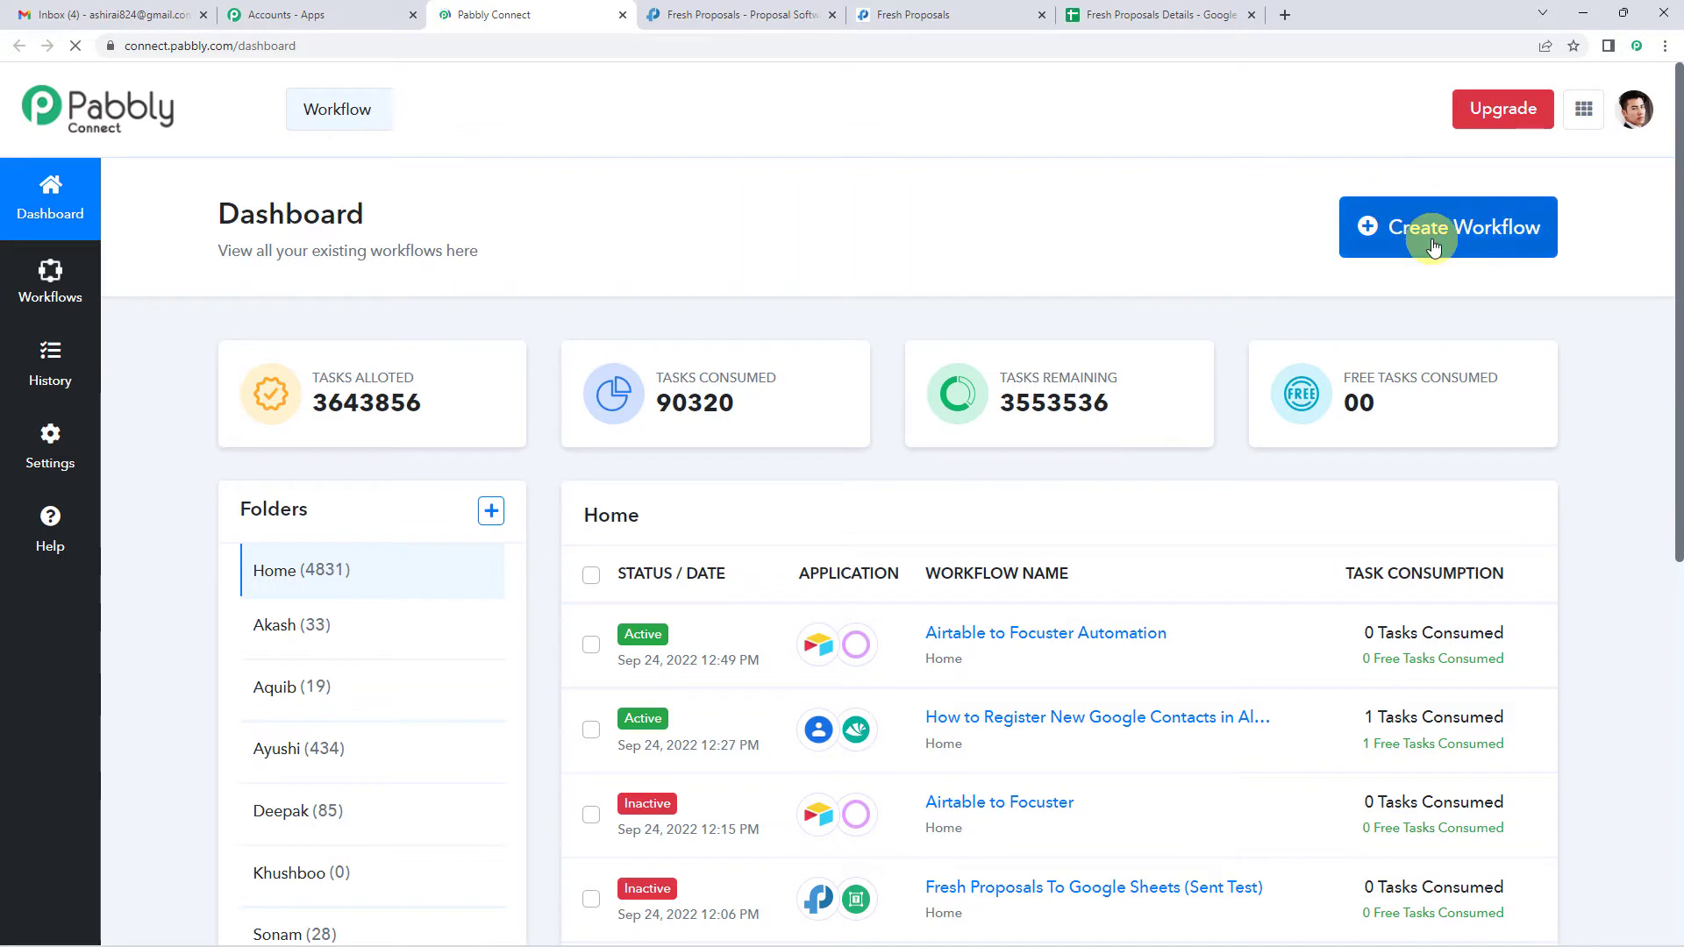
pyautogui.click(1376, 240)
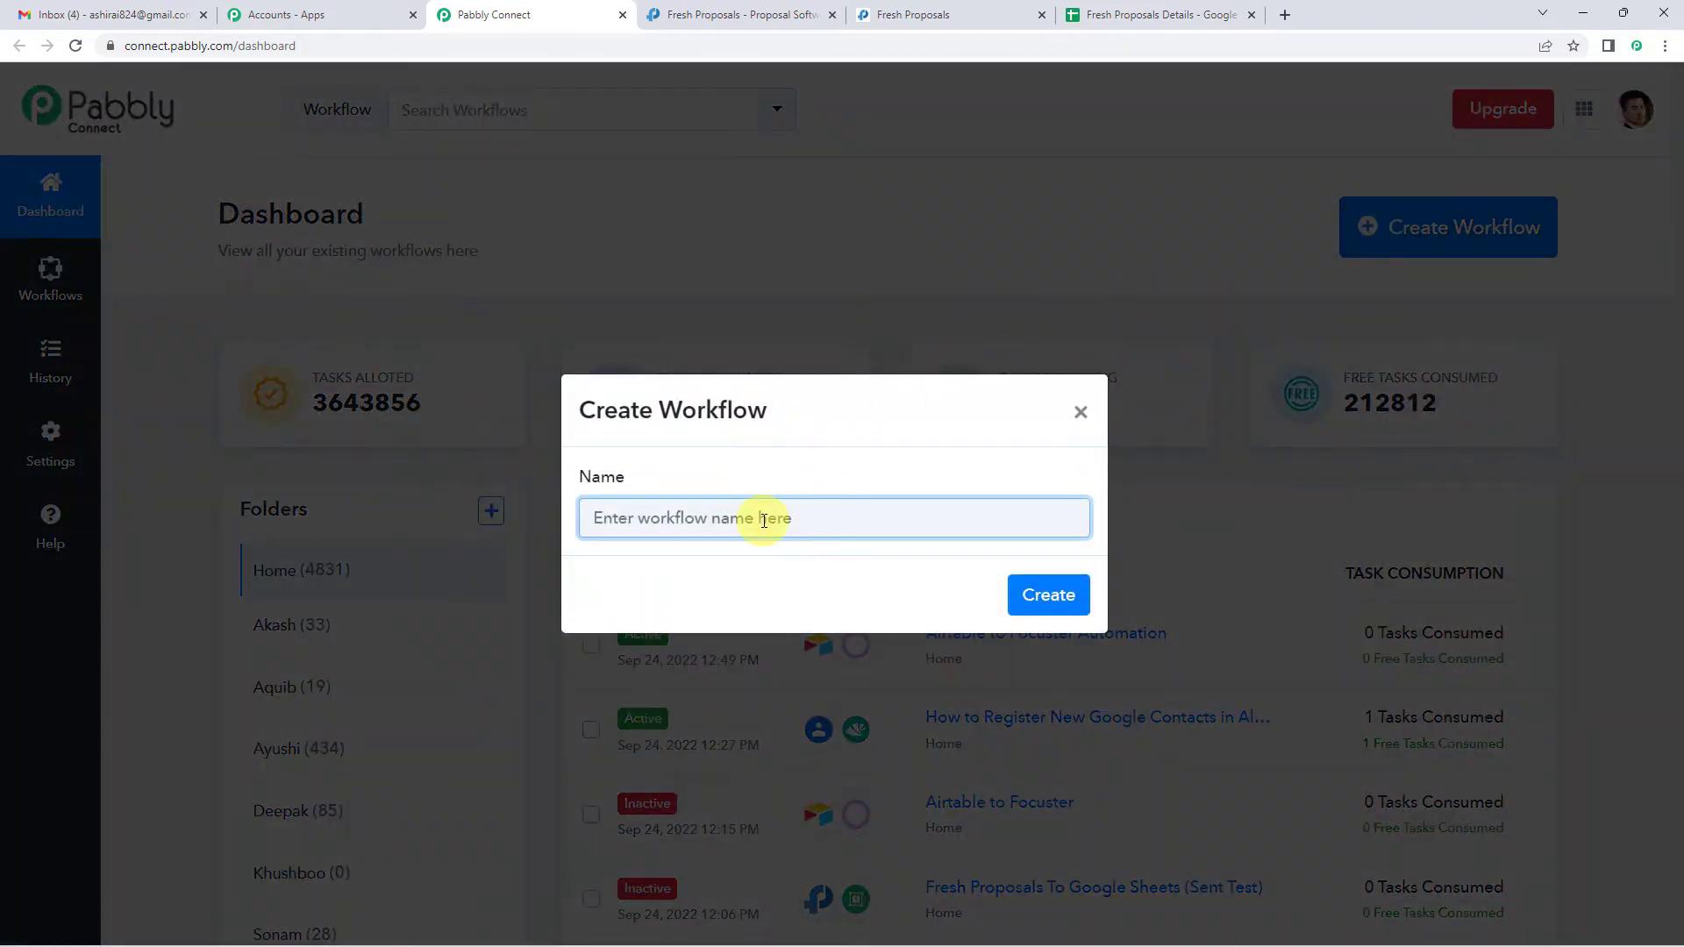
pyautogui.write('Fresh Proposals To Google Sheet')
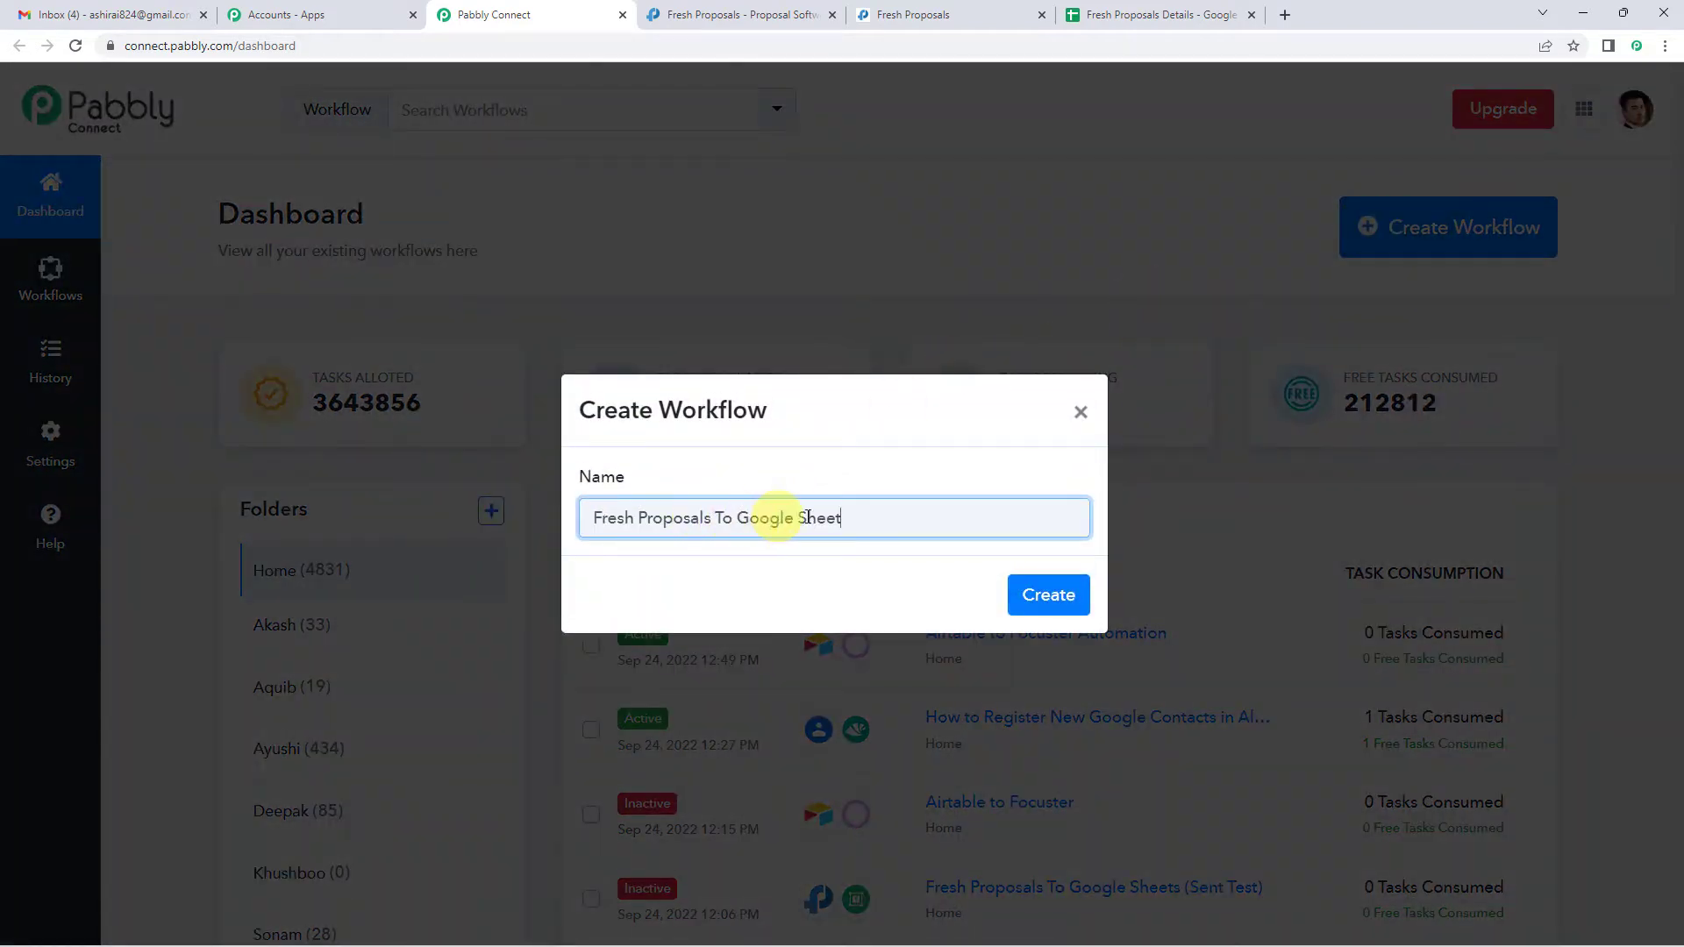
pyautogui.click(1045, 600)
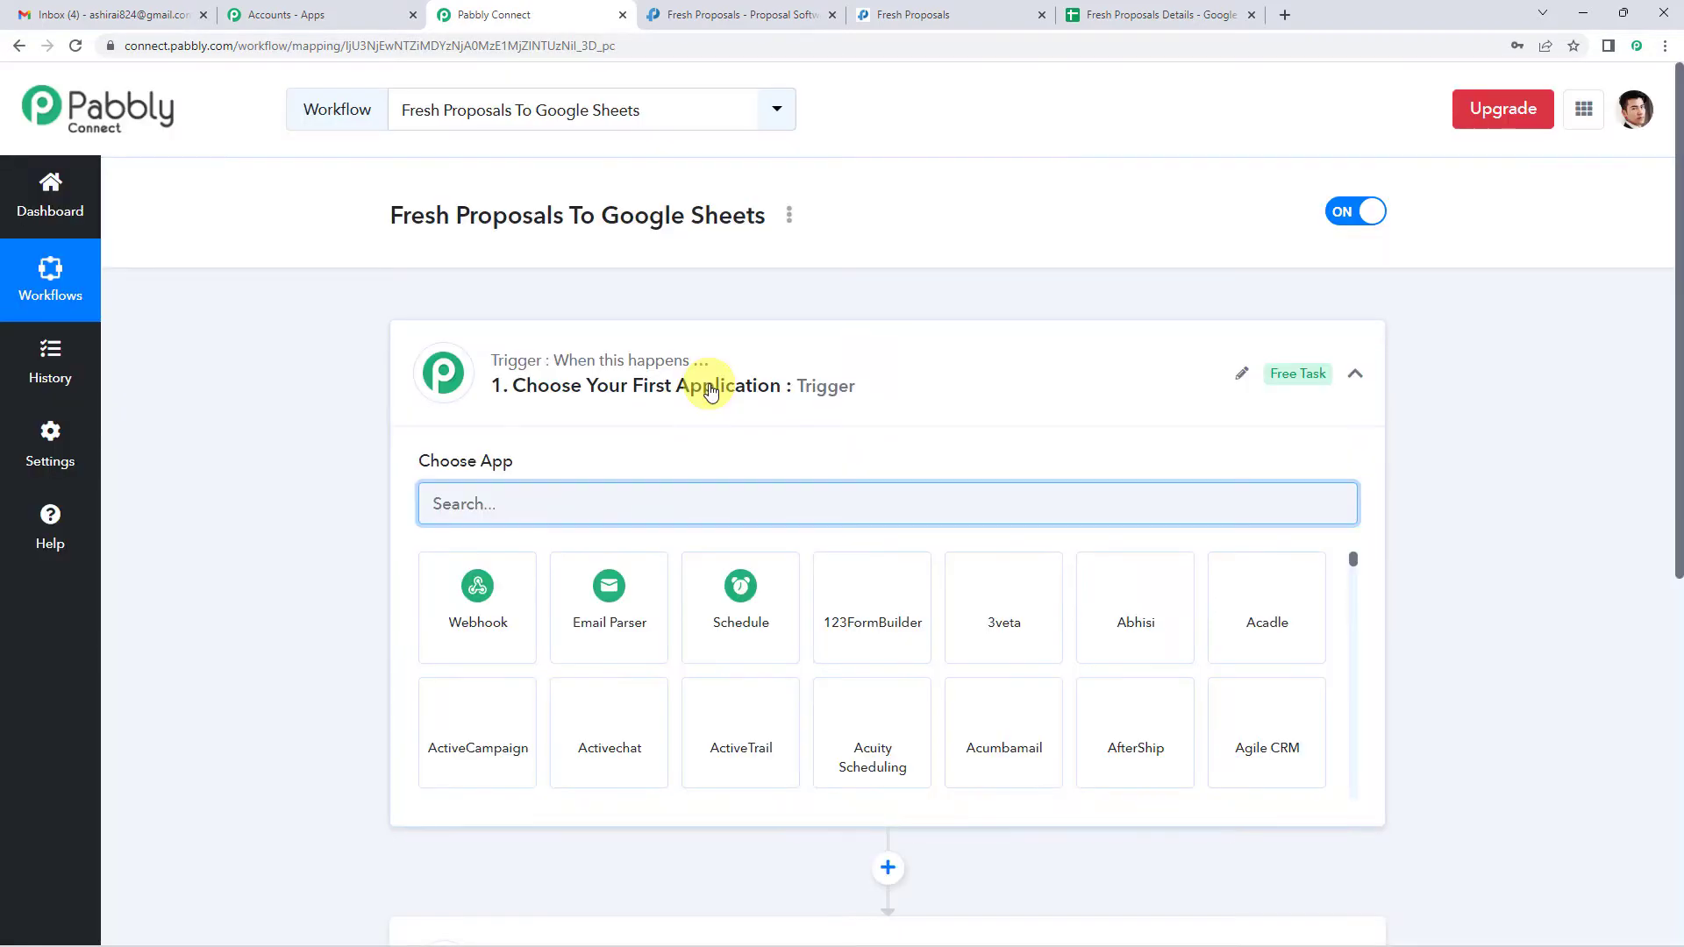
# - Set the workflow's trigger to the Fresh Proposals app with the Proposal Sent event
pyautogui.click(709, 383)
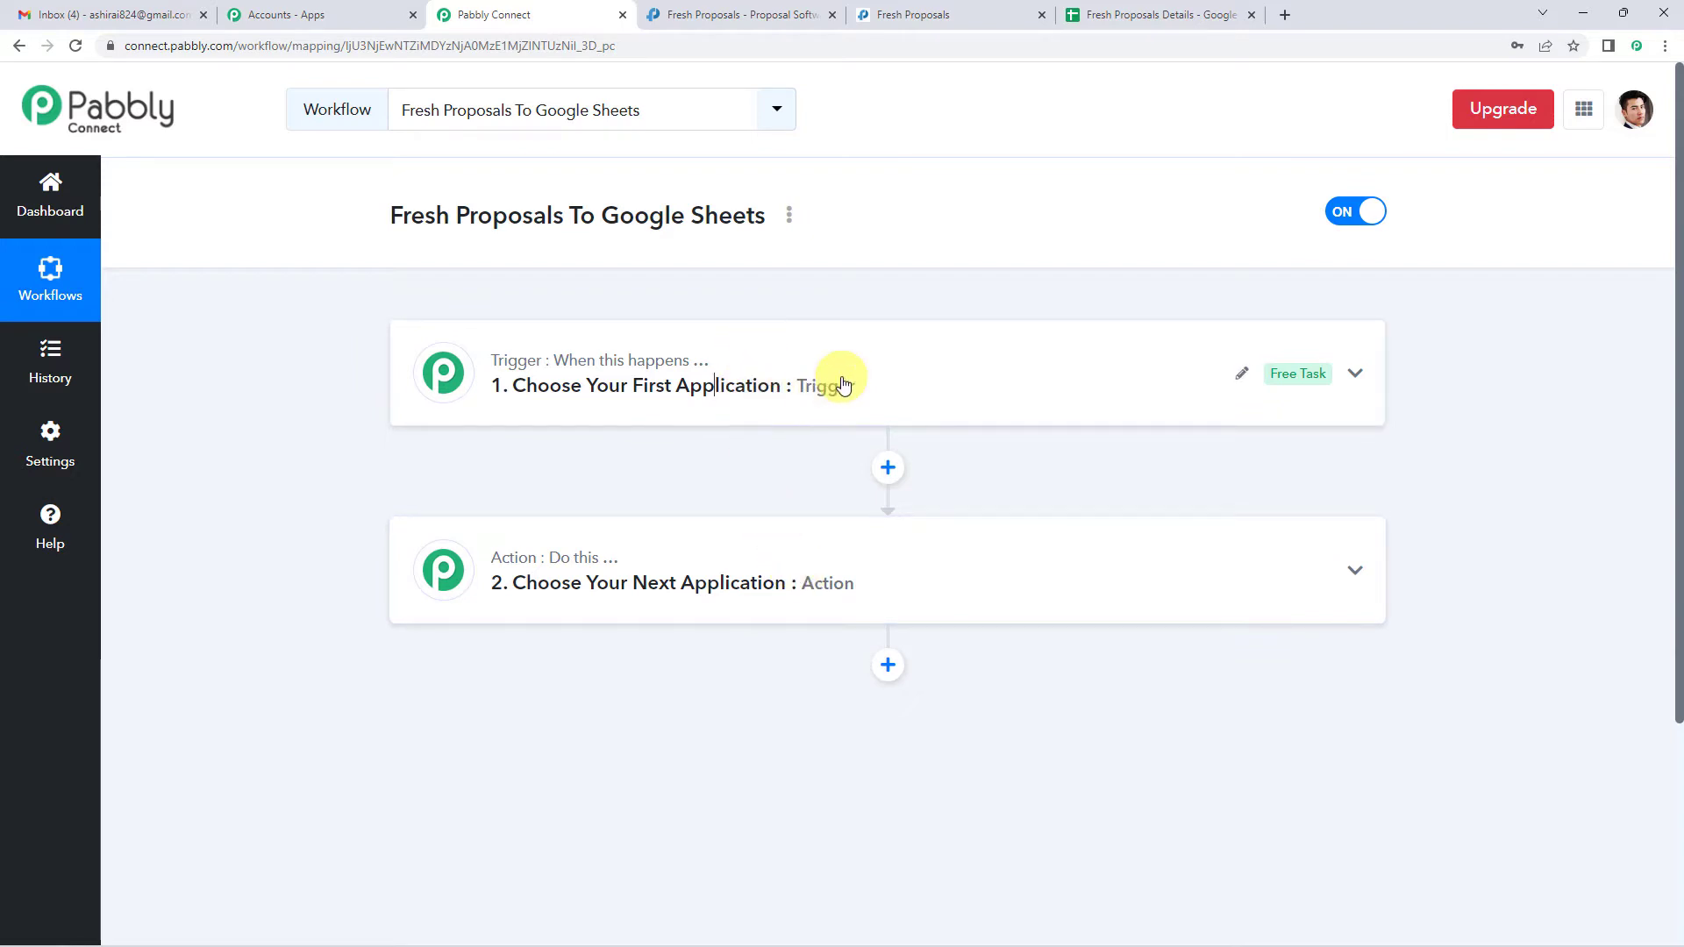
pyautogui.click(715, 379)
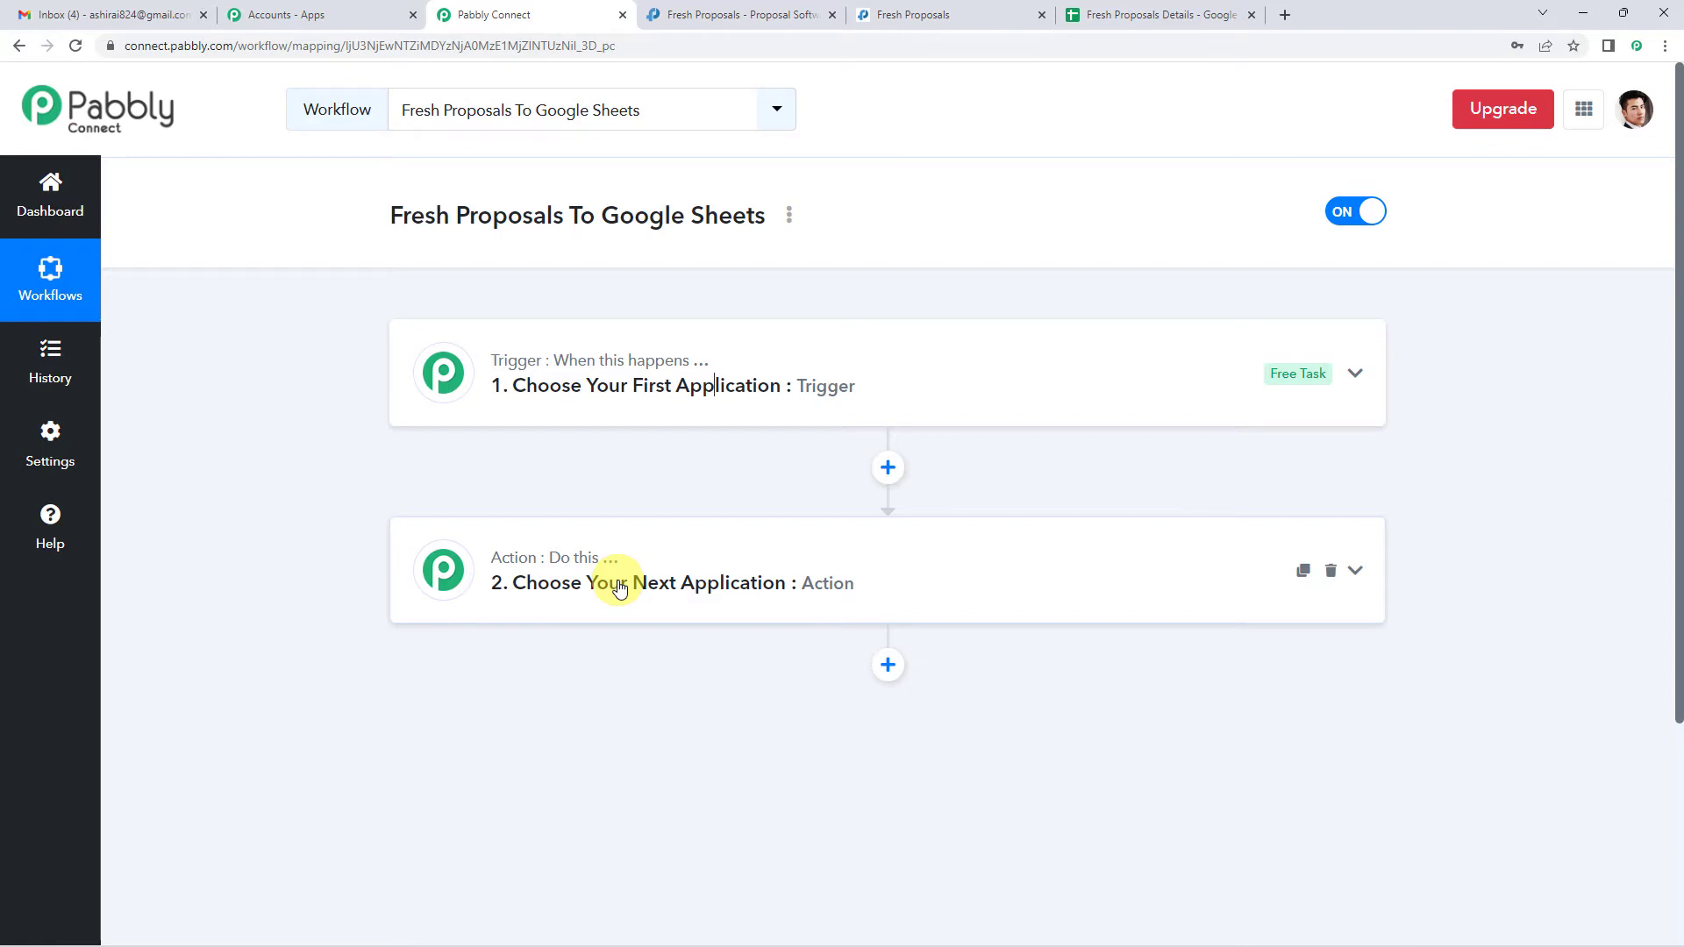
pyautogui.click(734, 397)
pyautogui.click(600, 504)
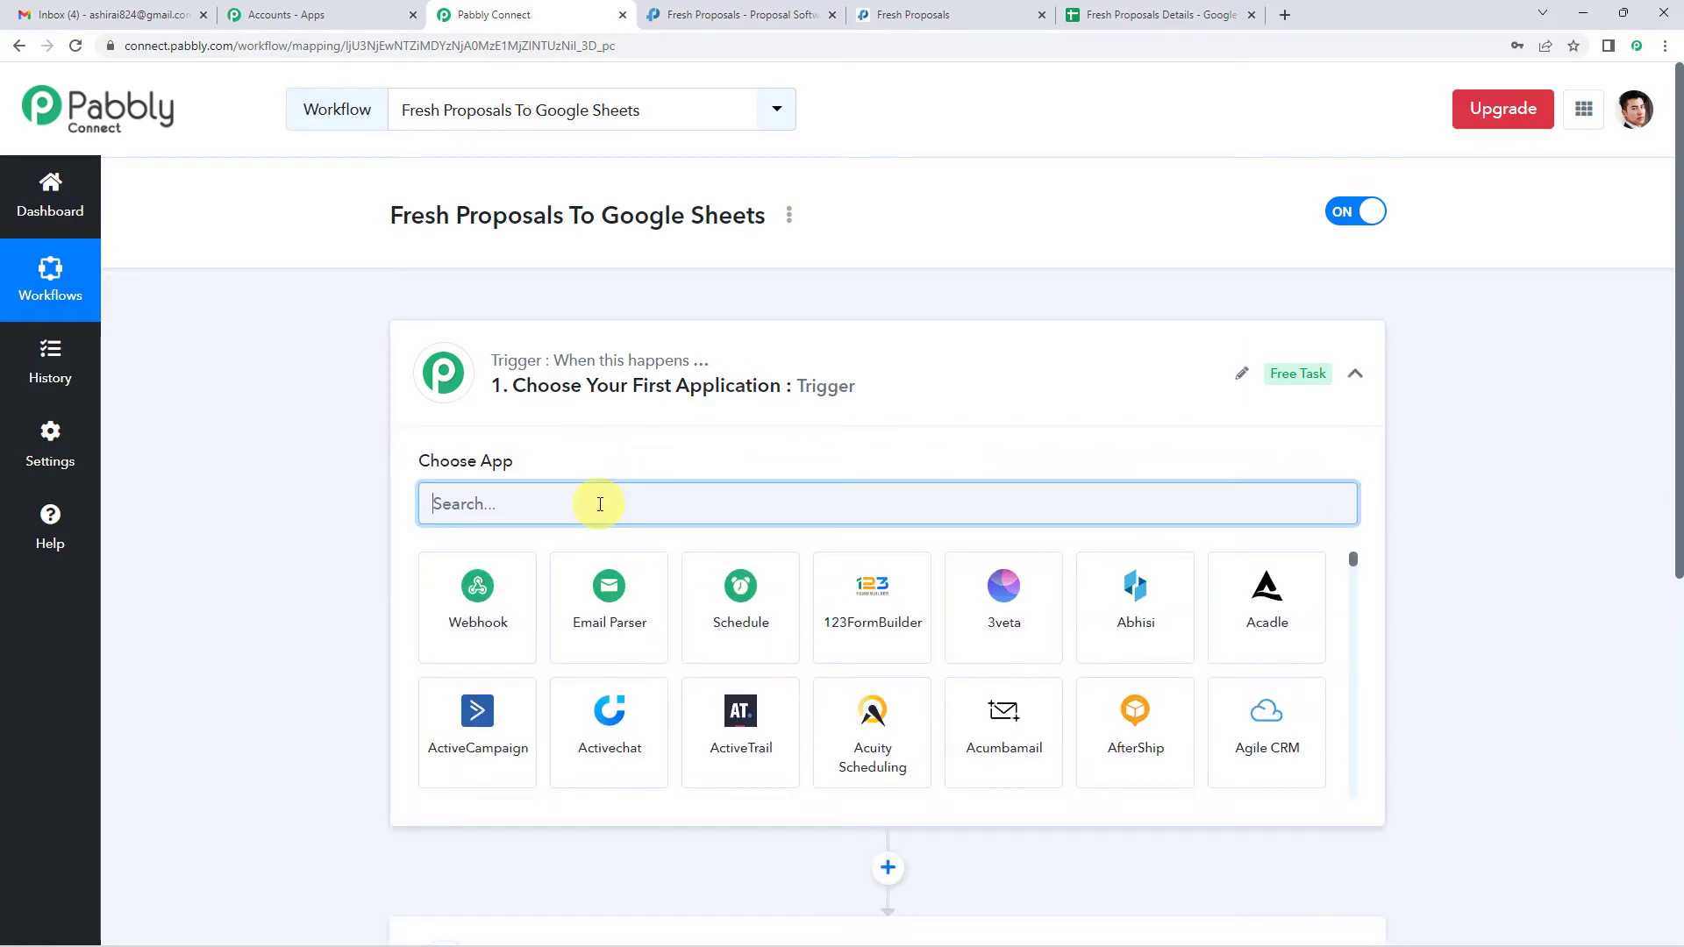
pyautogui.write('fres')
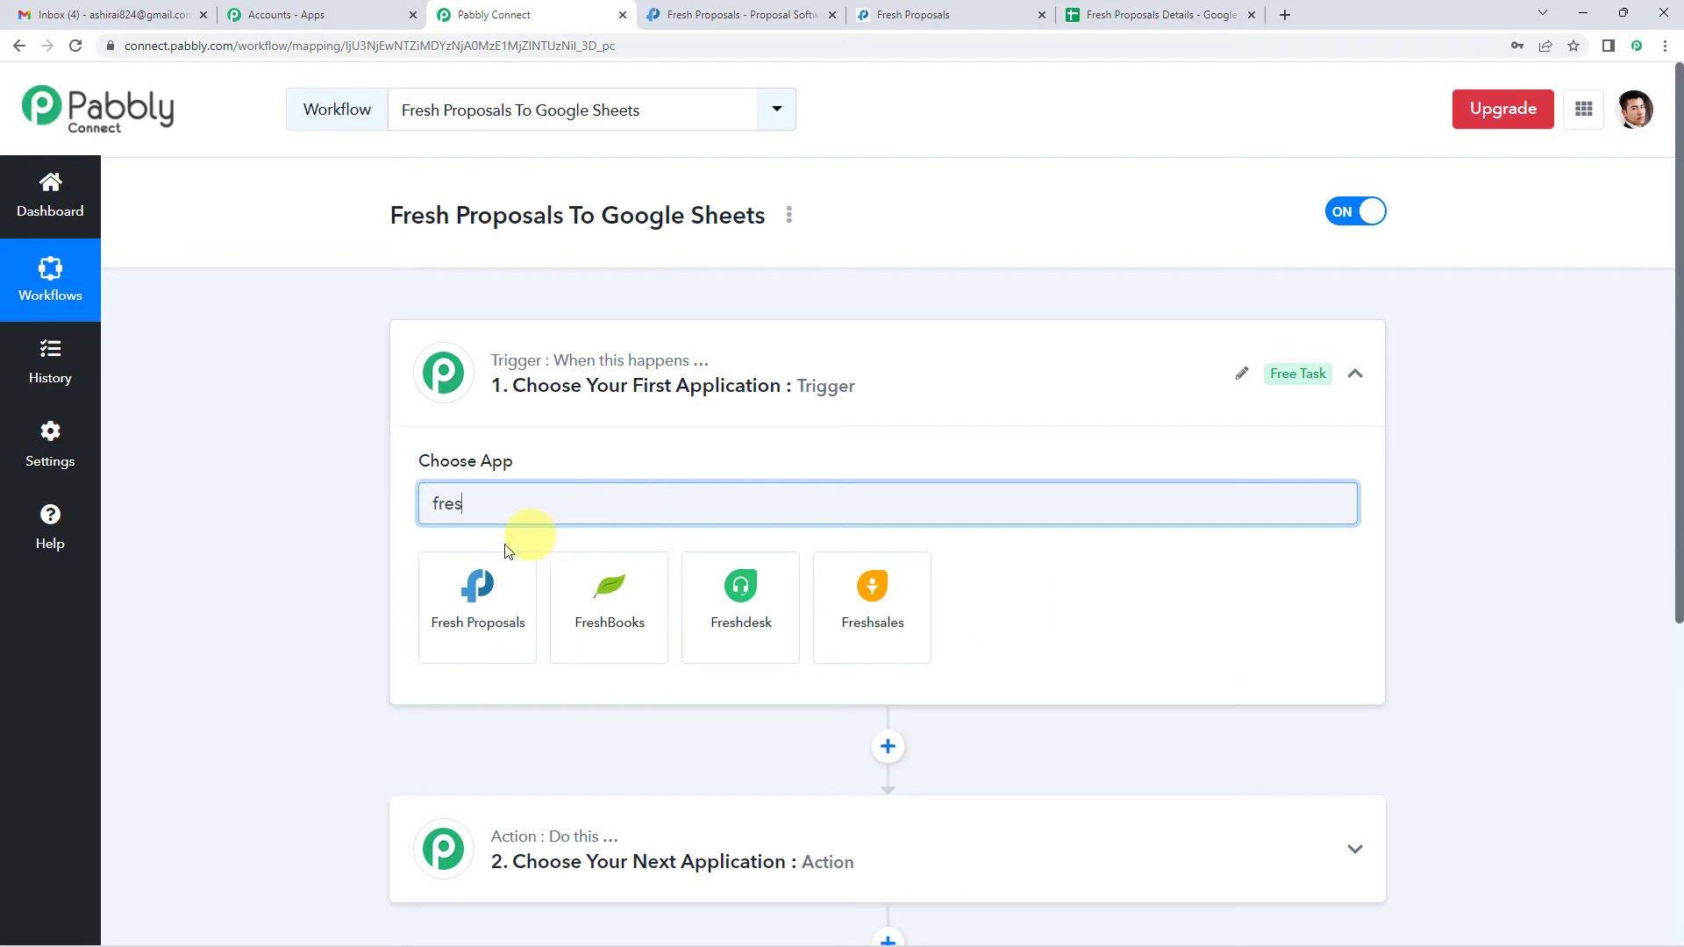
pyautogui.click(482, 590)
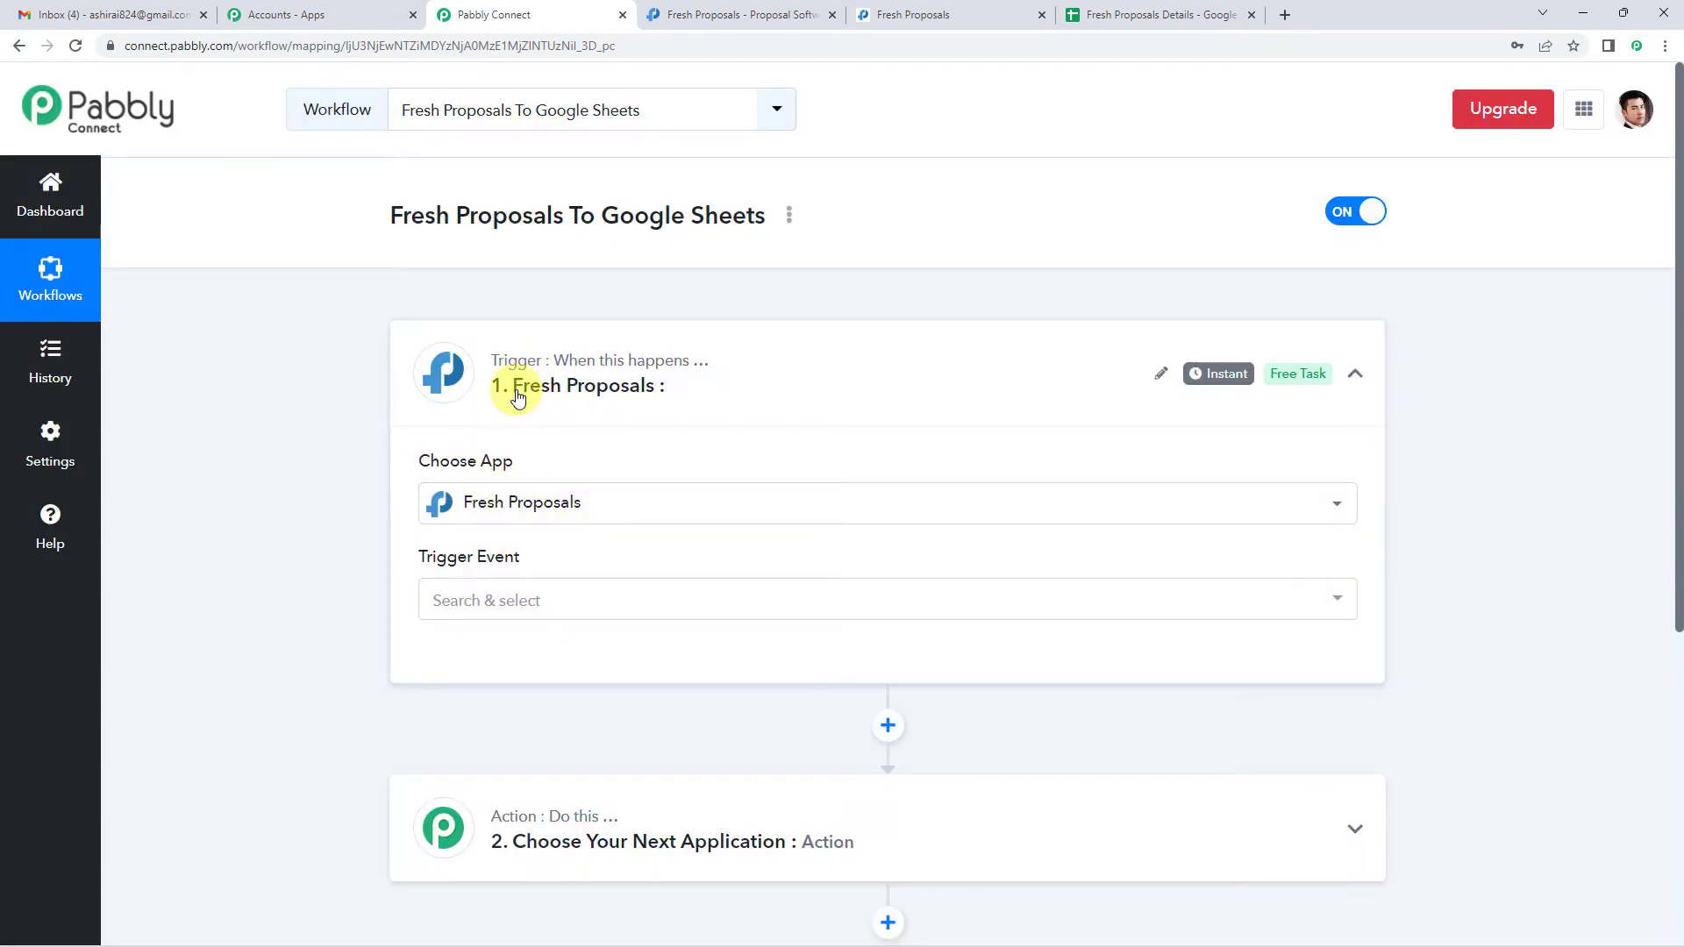
pyautogui.scroll(-1, 498, 421)
pyautogui.click(509, 507)
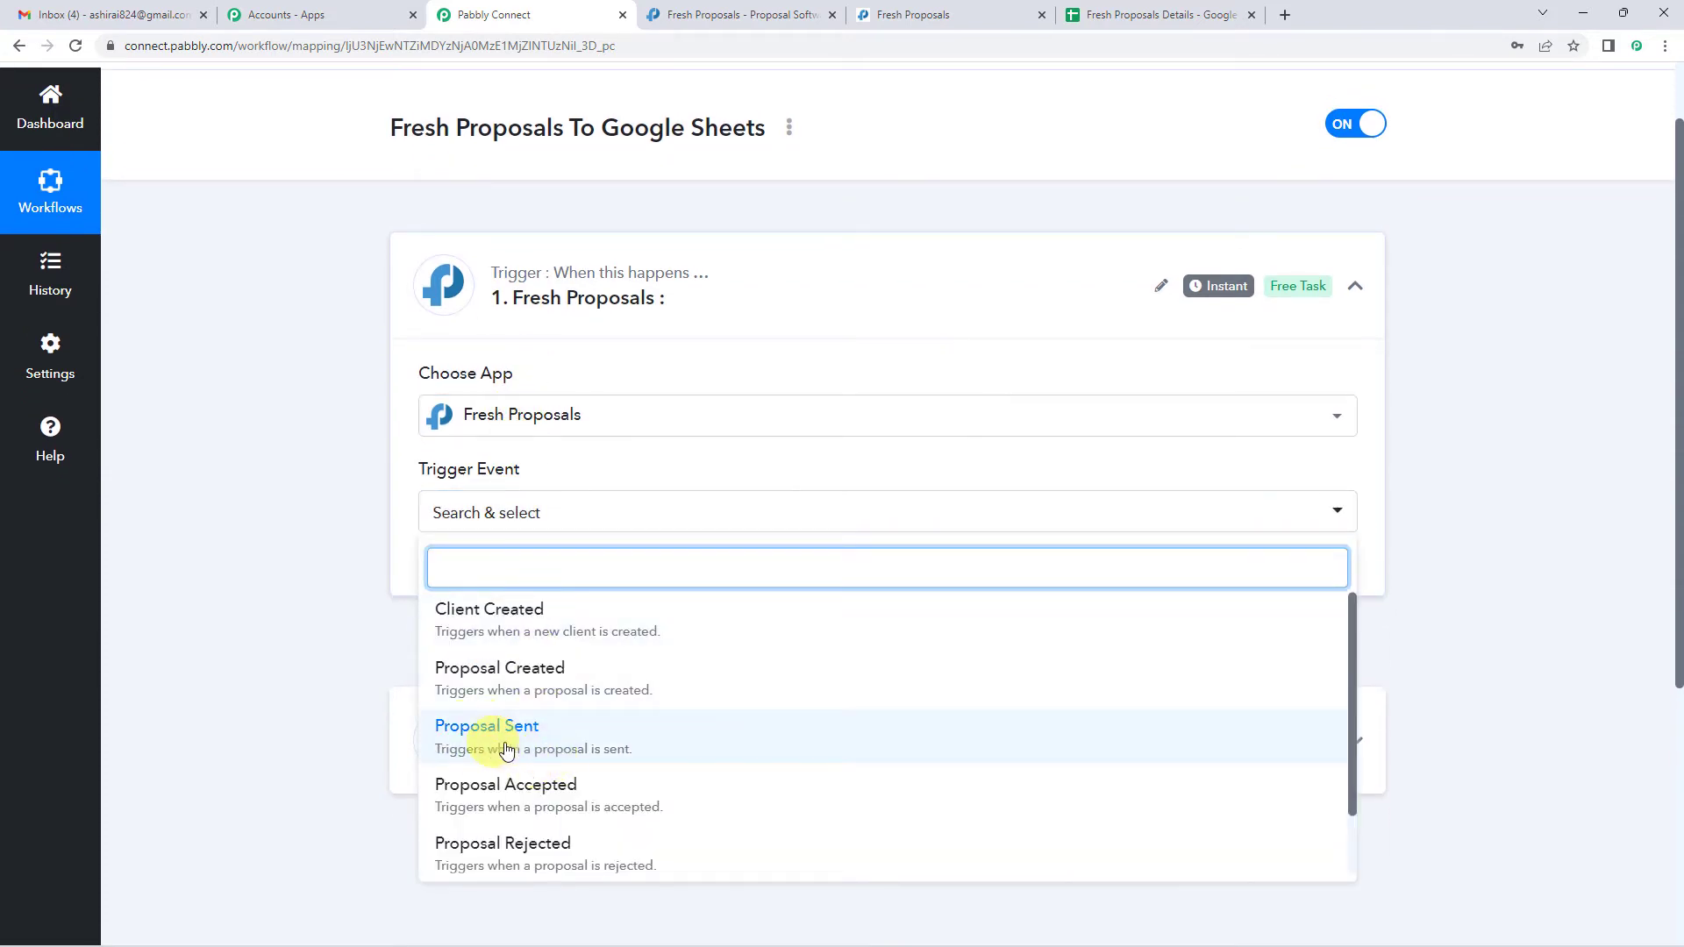
pyautogui.click(624, 747)
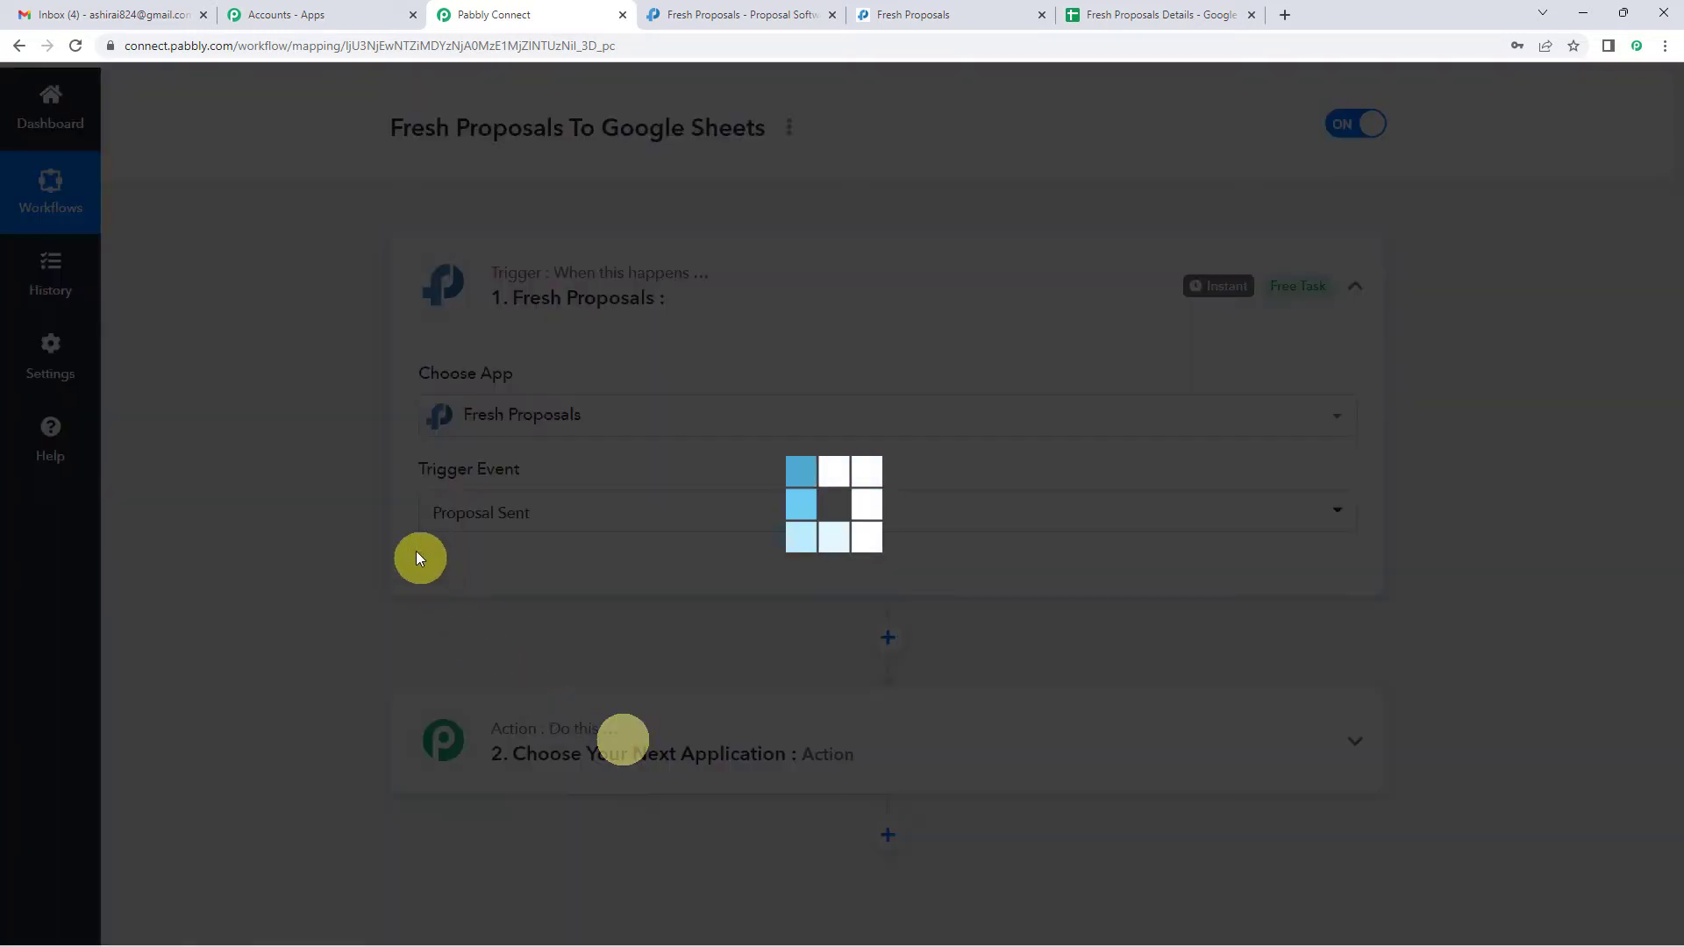
# - Start adding a new Fresh Proposals connection for the trigger and check where its API key can be found
pyautogui.scroll(-2, 407, 530)
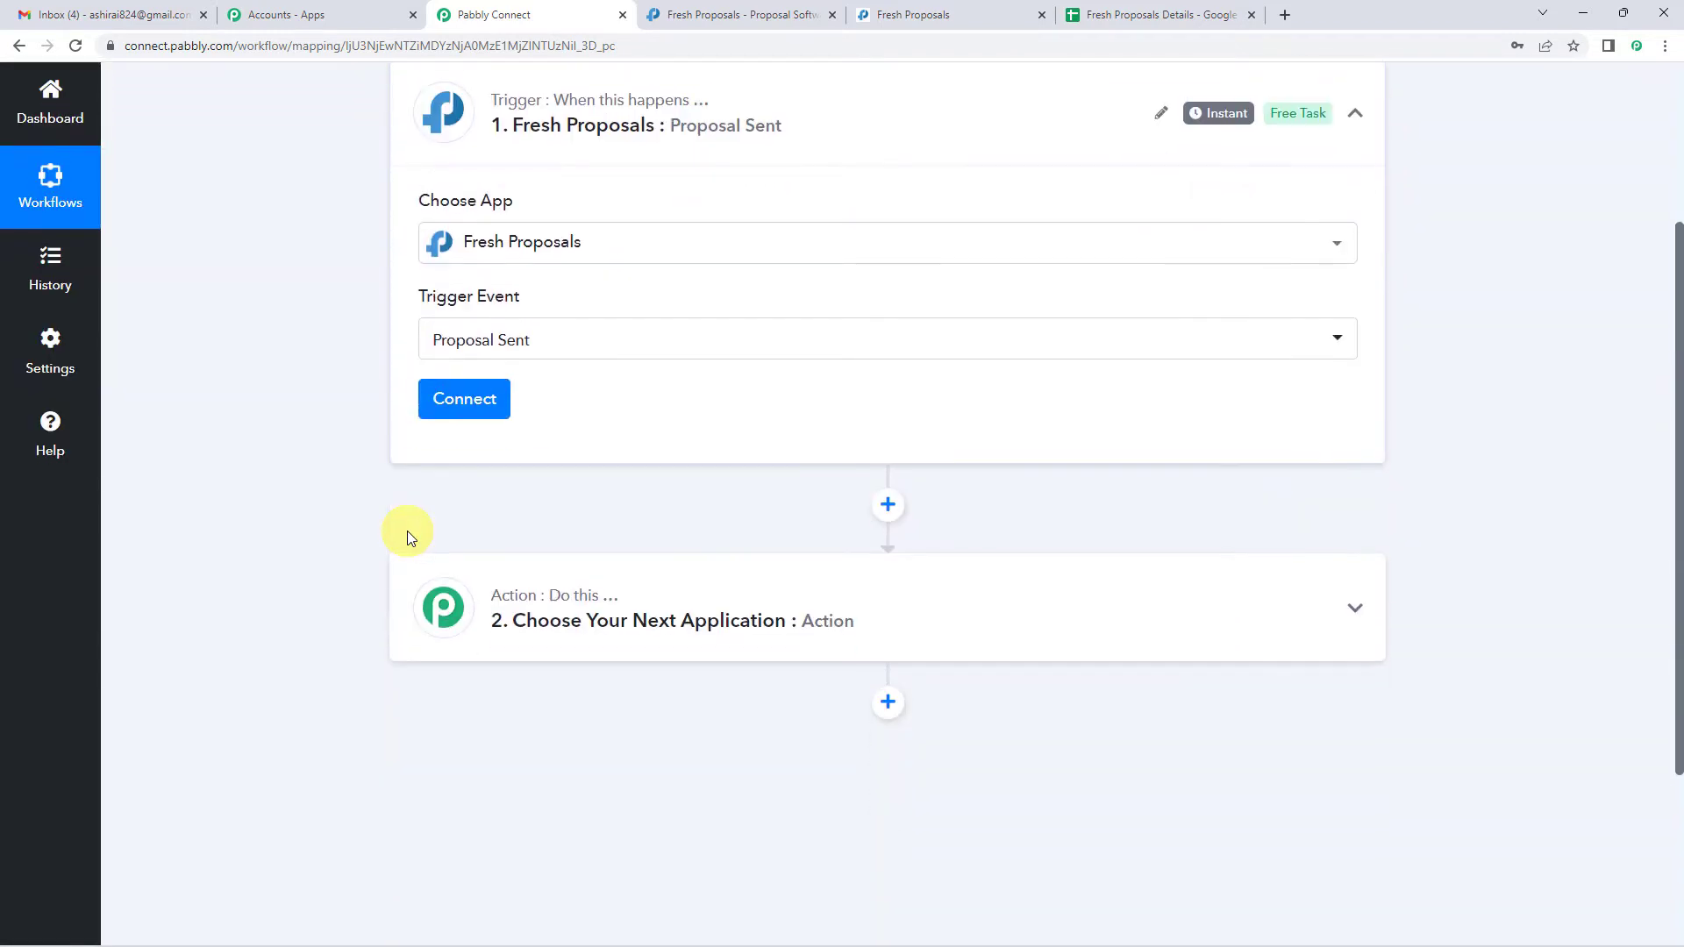
pyautogui.click(464, 400)
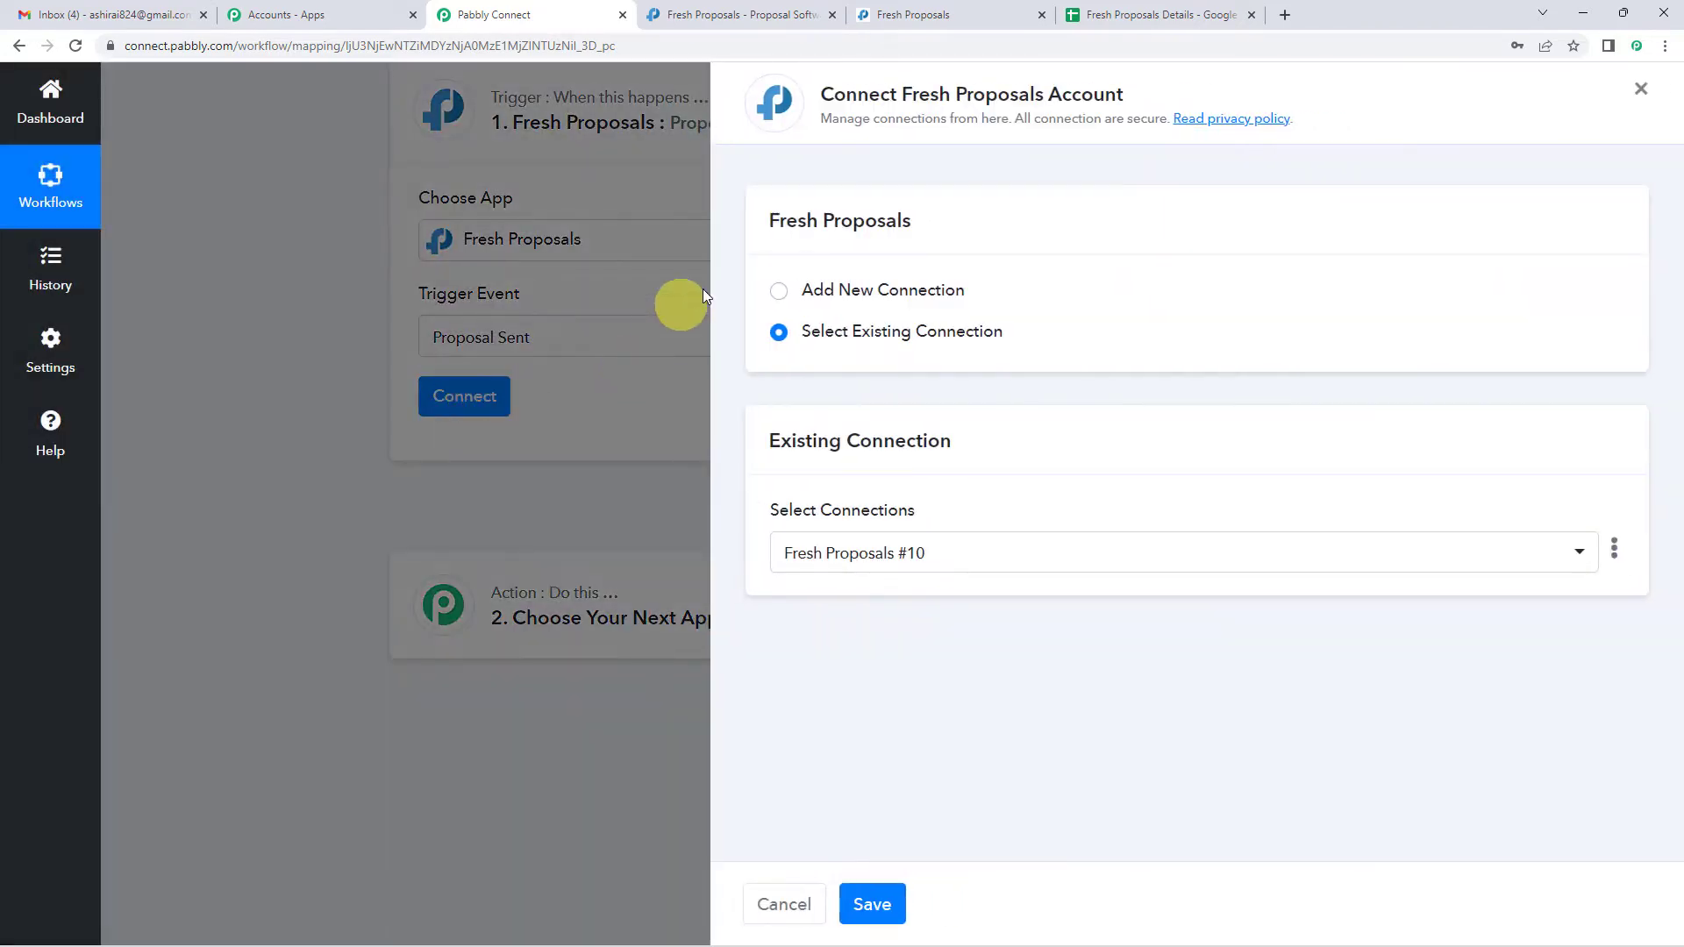
pyautogui.click(781, 297)
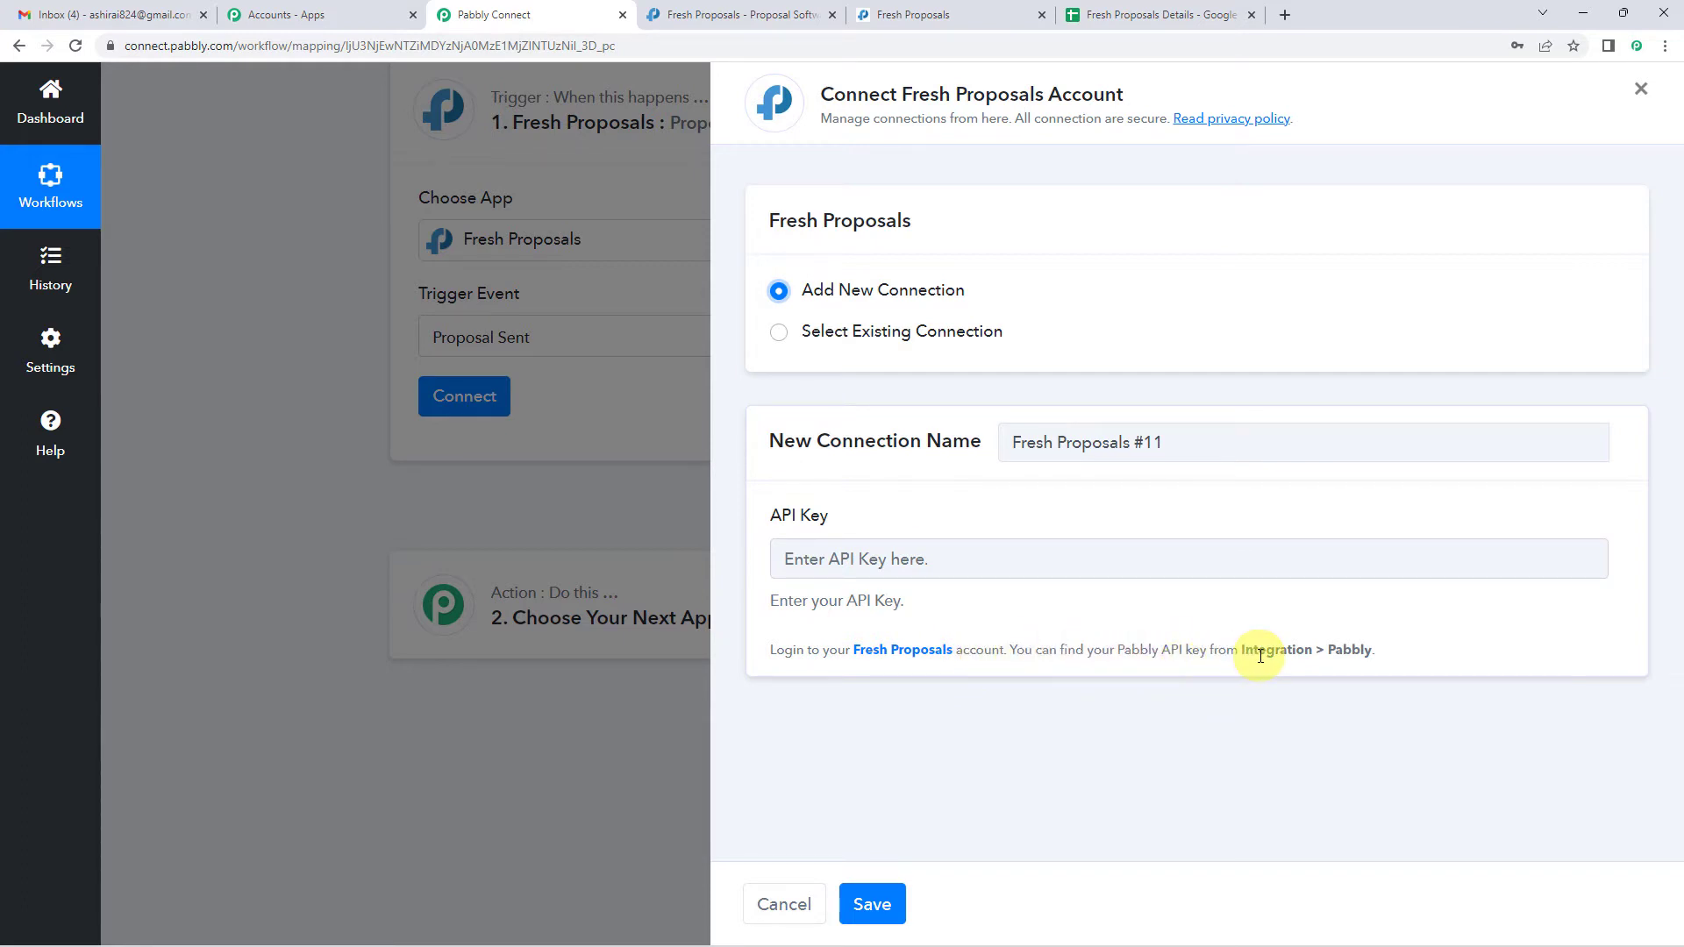
pyautogui.moveTo(1242, 650); pyautogui.dragTo(1372, 650)
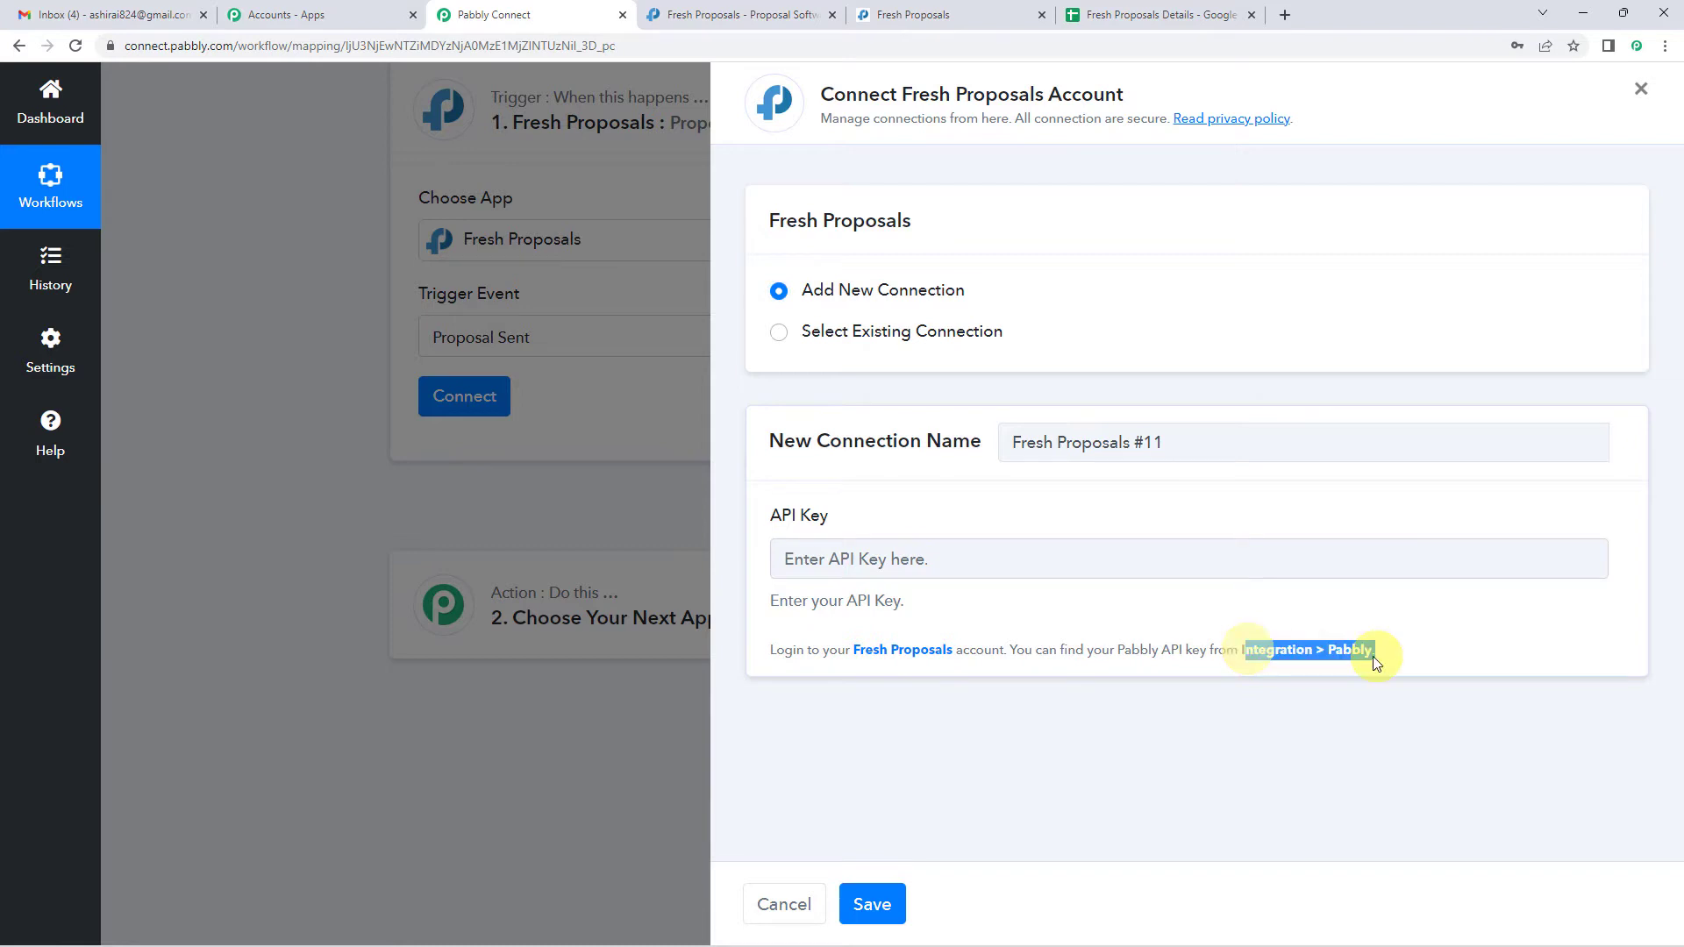
pyautogui.click(1229, 629)
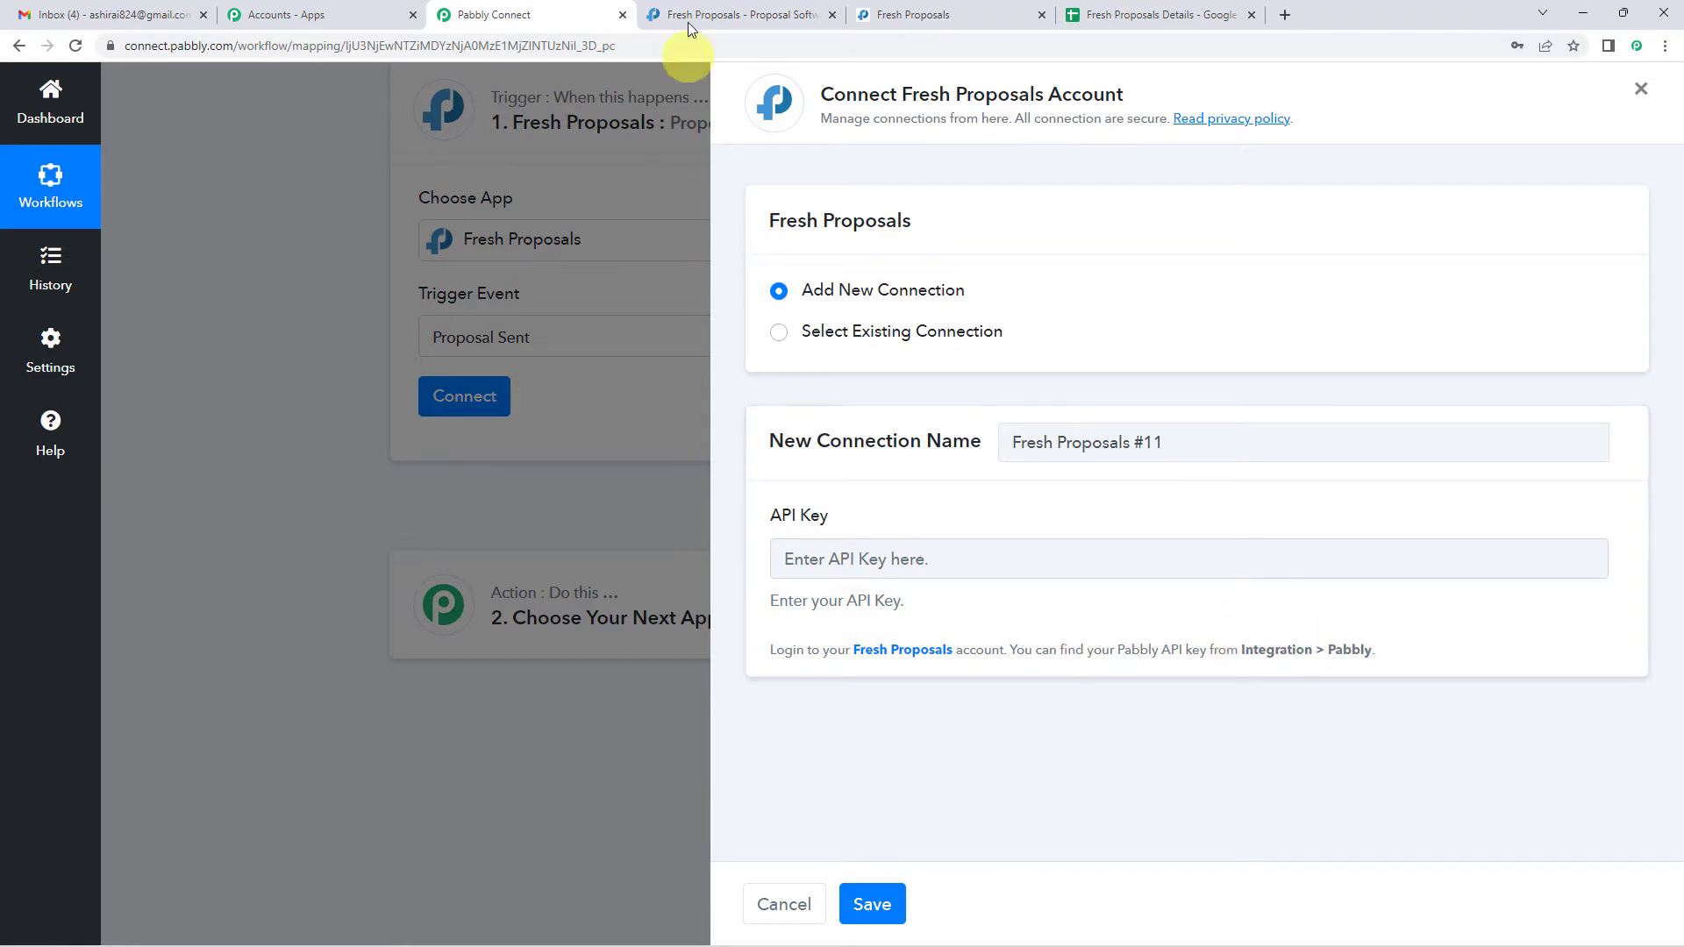
# - Switch to Fresh Proposals and copy the API key from its Pabbly integration
pyautogui.click(900, 9)
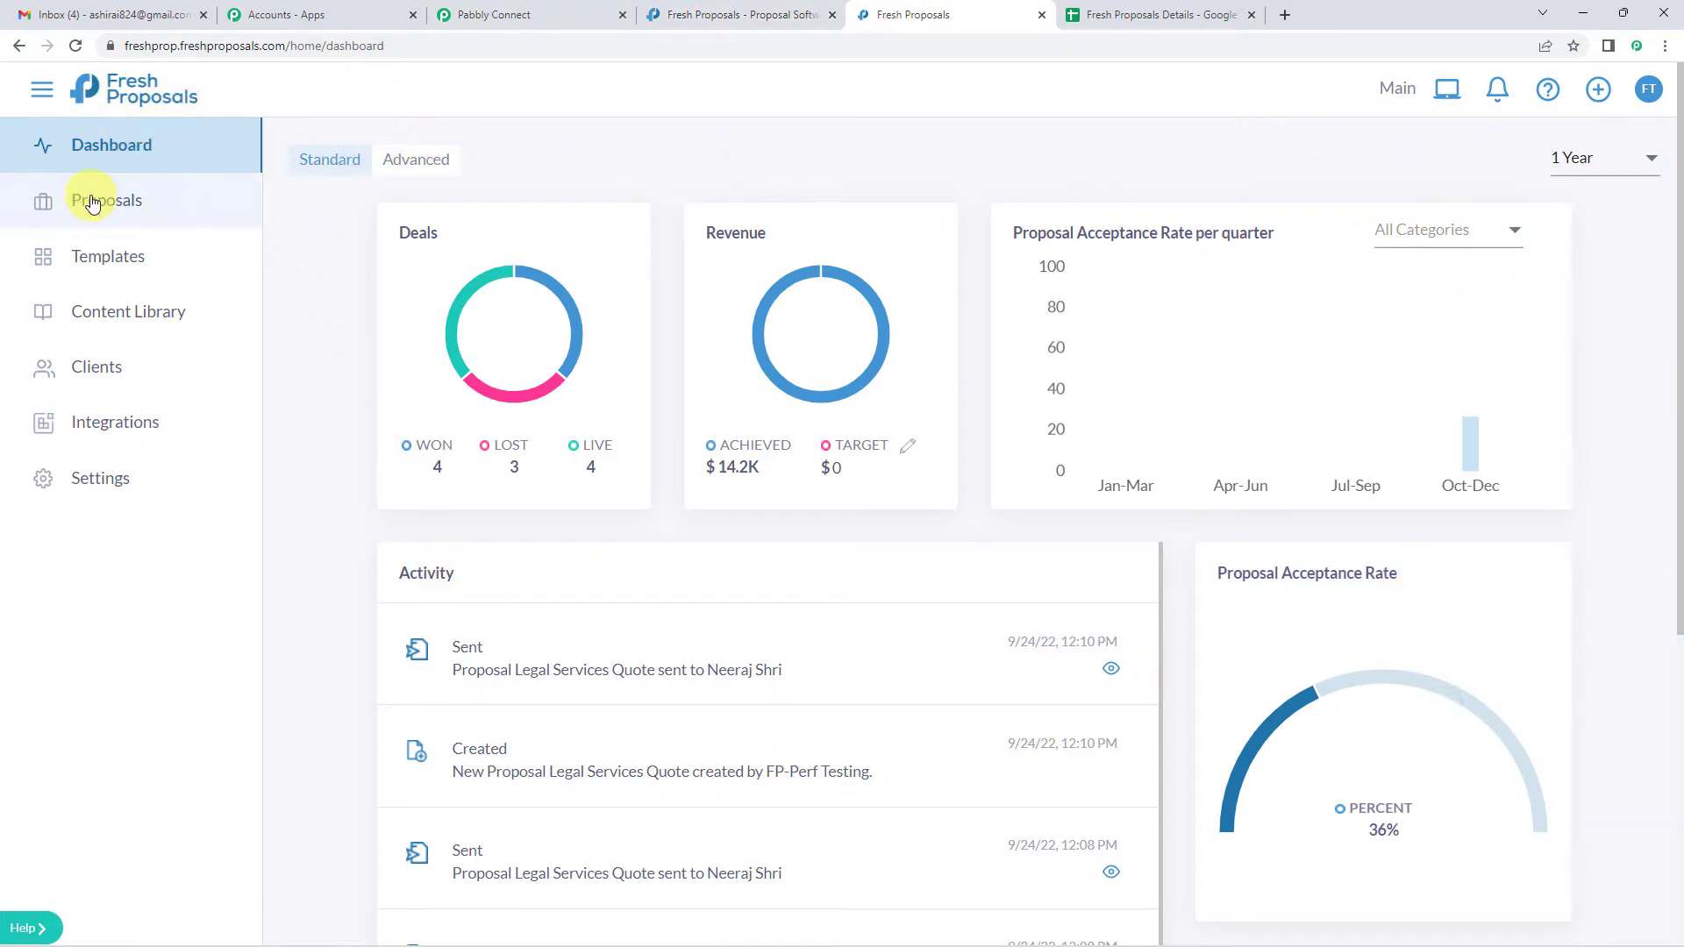
pyautogui.click(132, 427)
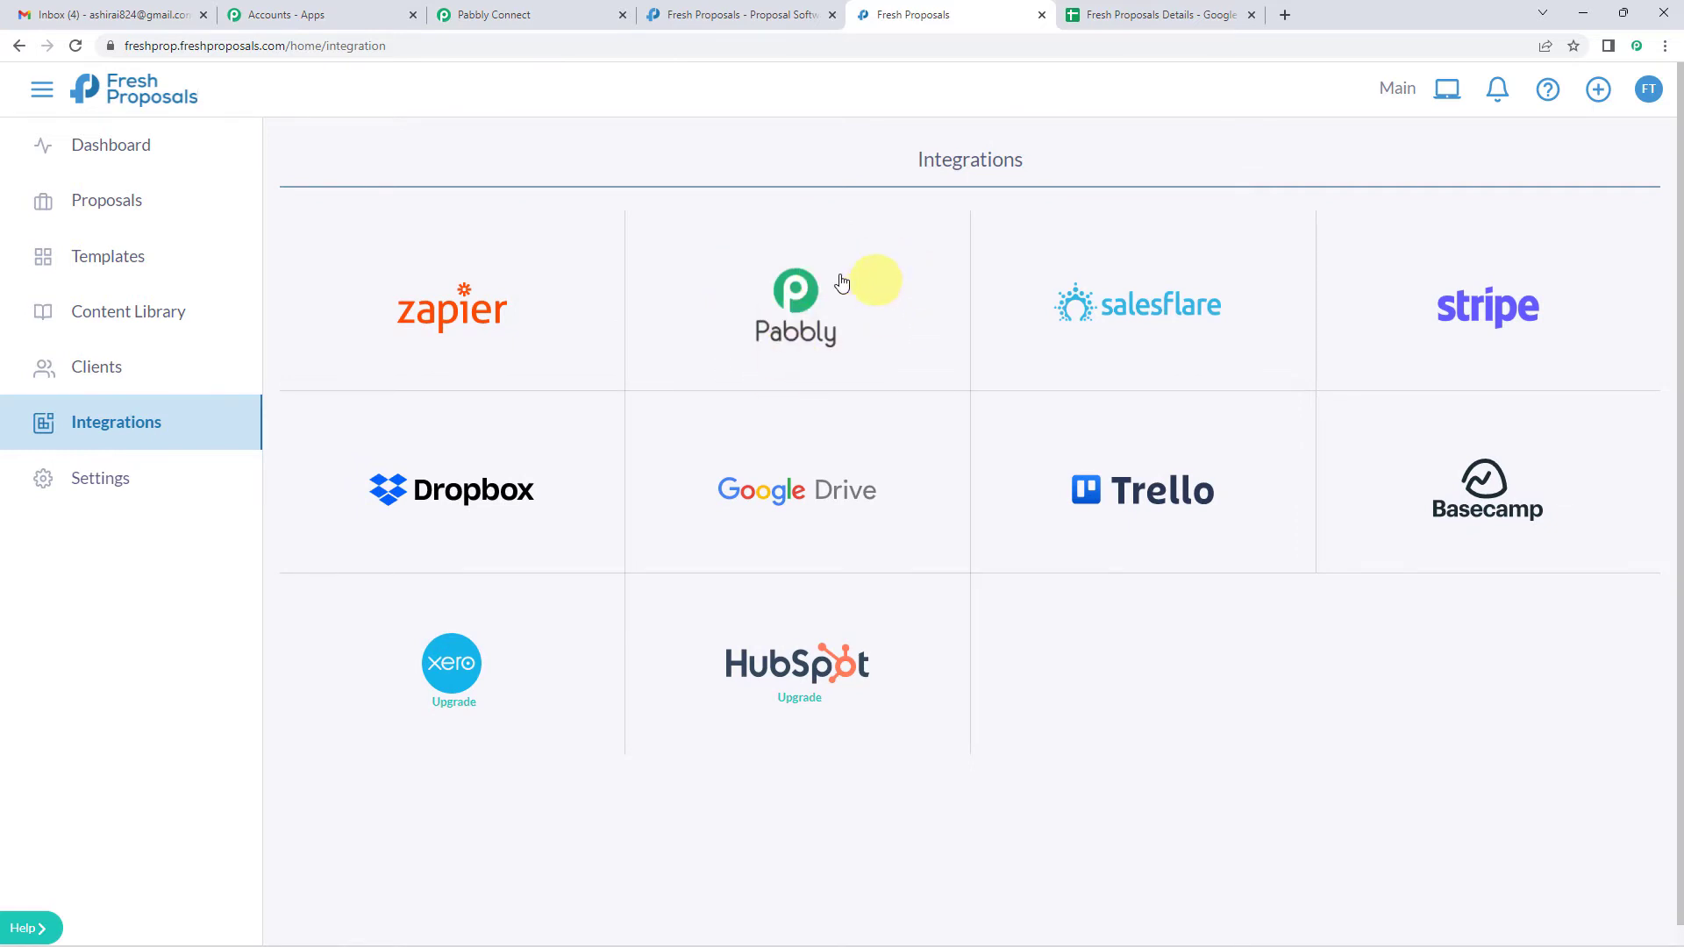
pyautogui.click(791, 302)
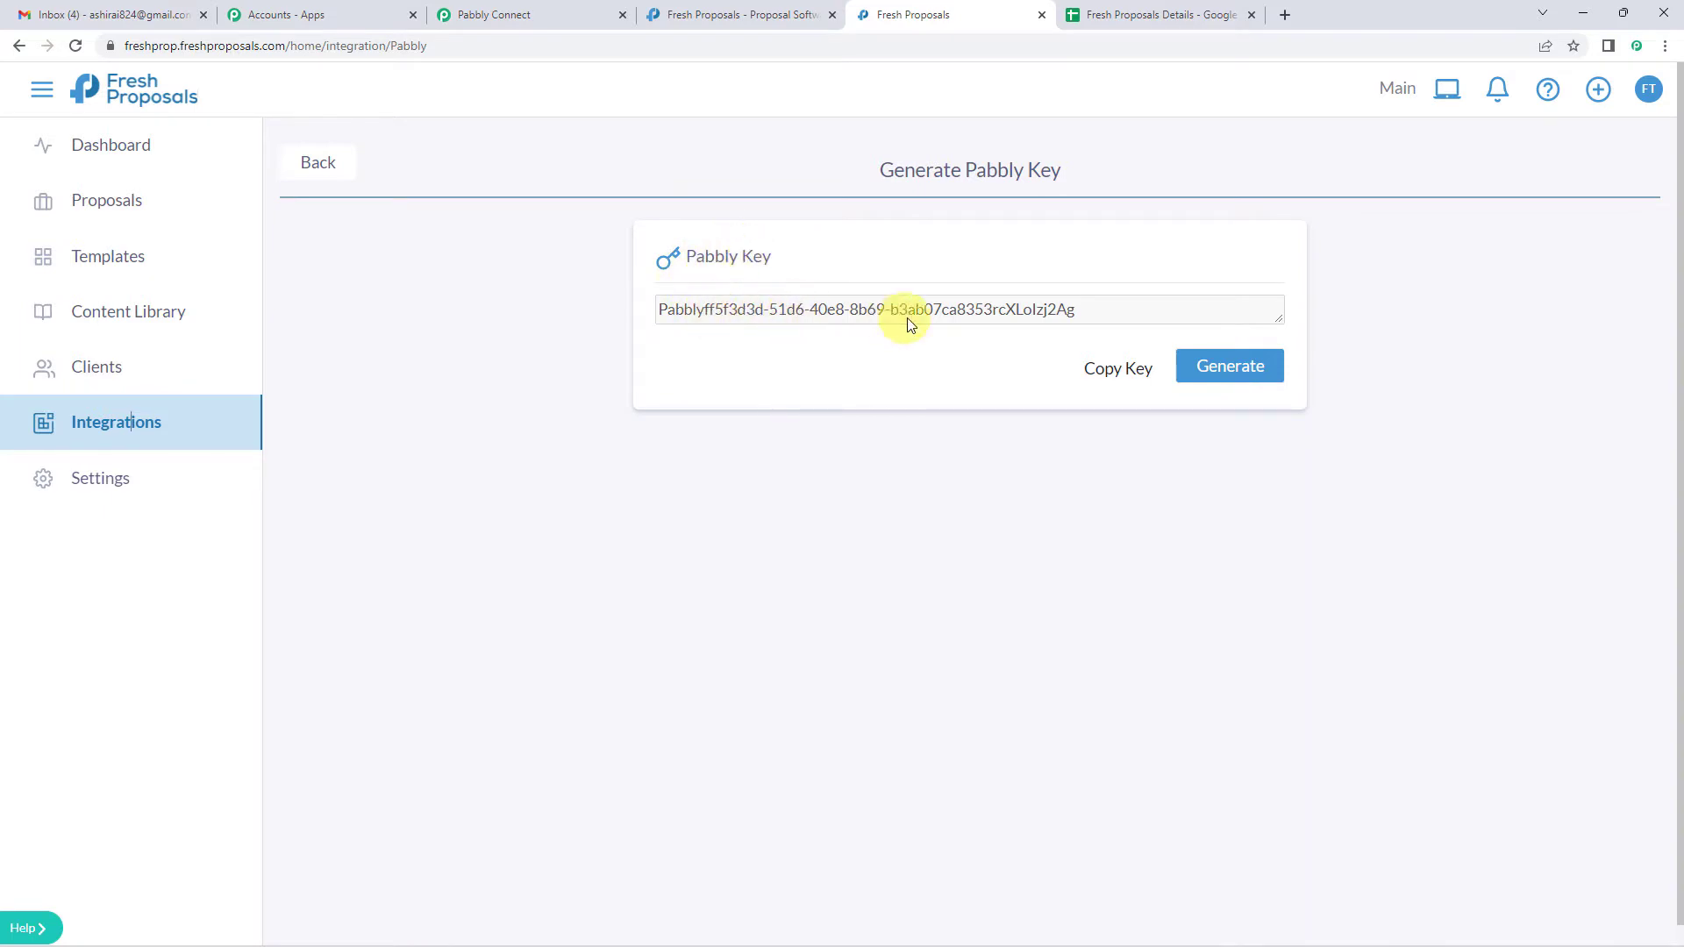
pyautogui.click(1114, 377)
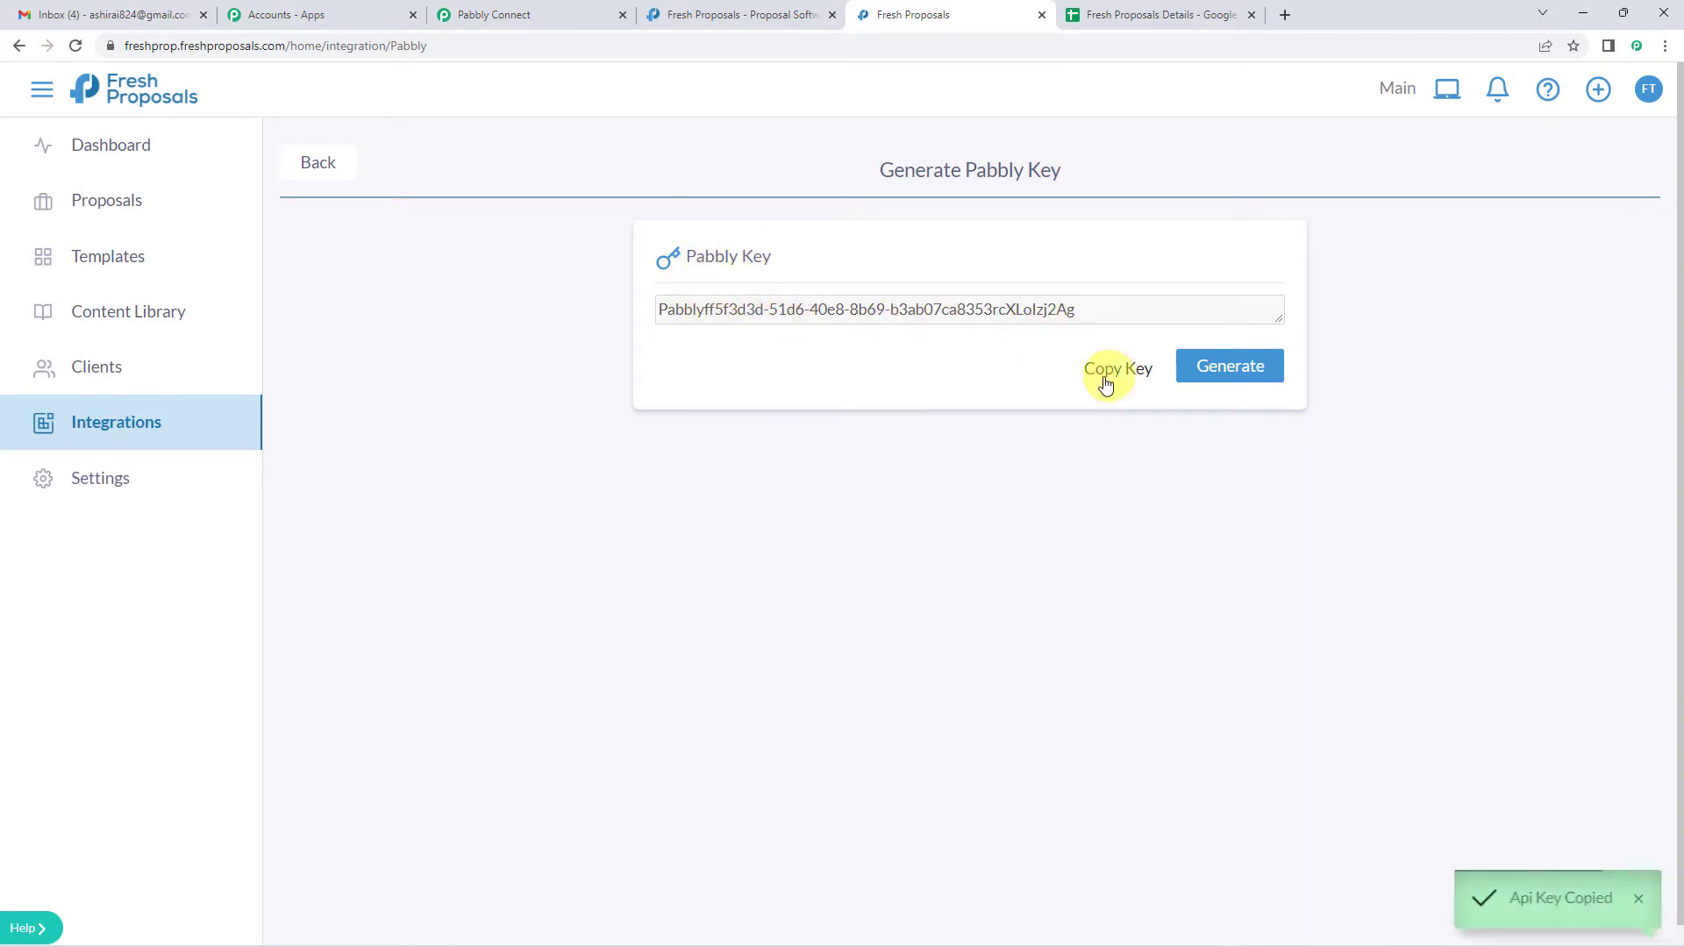
# - Return to Pabbly Connect, paste the API key into the new Fresh Proposals connection and save it
pyautogui.click(589, 7)
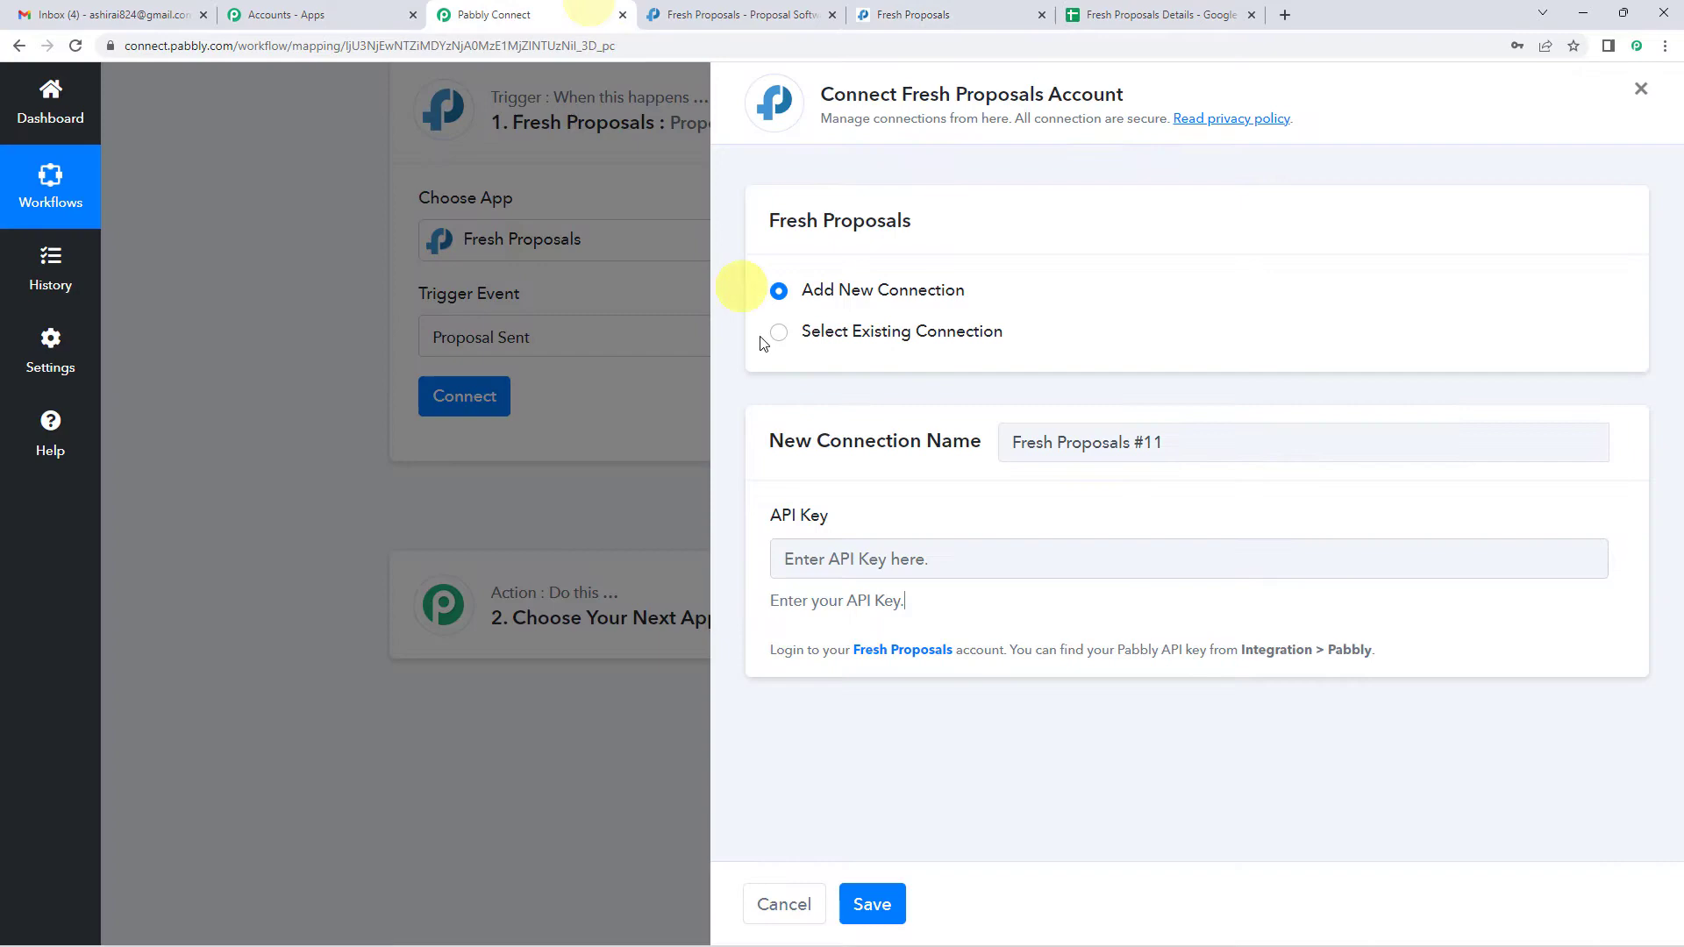
pyautogui.click(846, 556)
pyautogui.hotkey('ctrl', 'v')
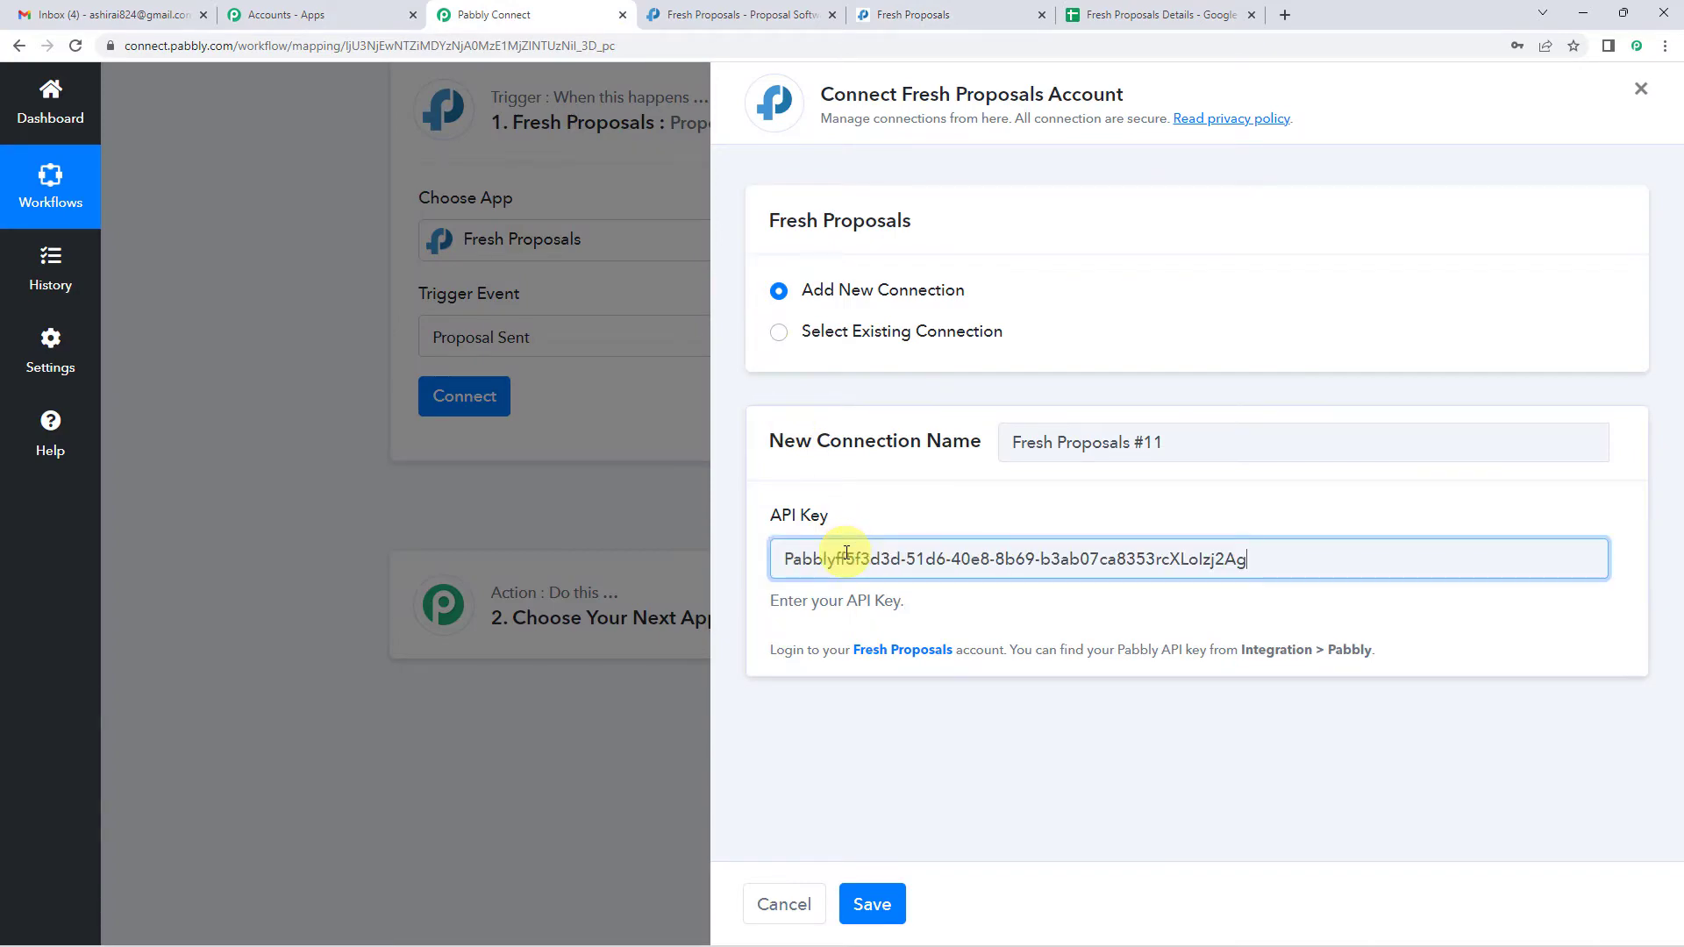
pyautogui.click(873, 905)
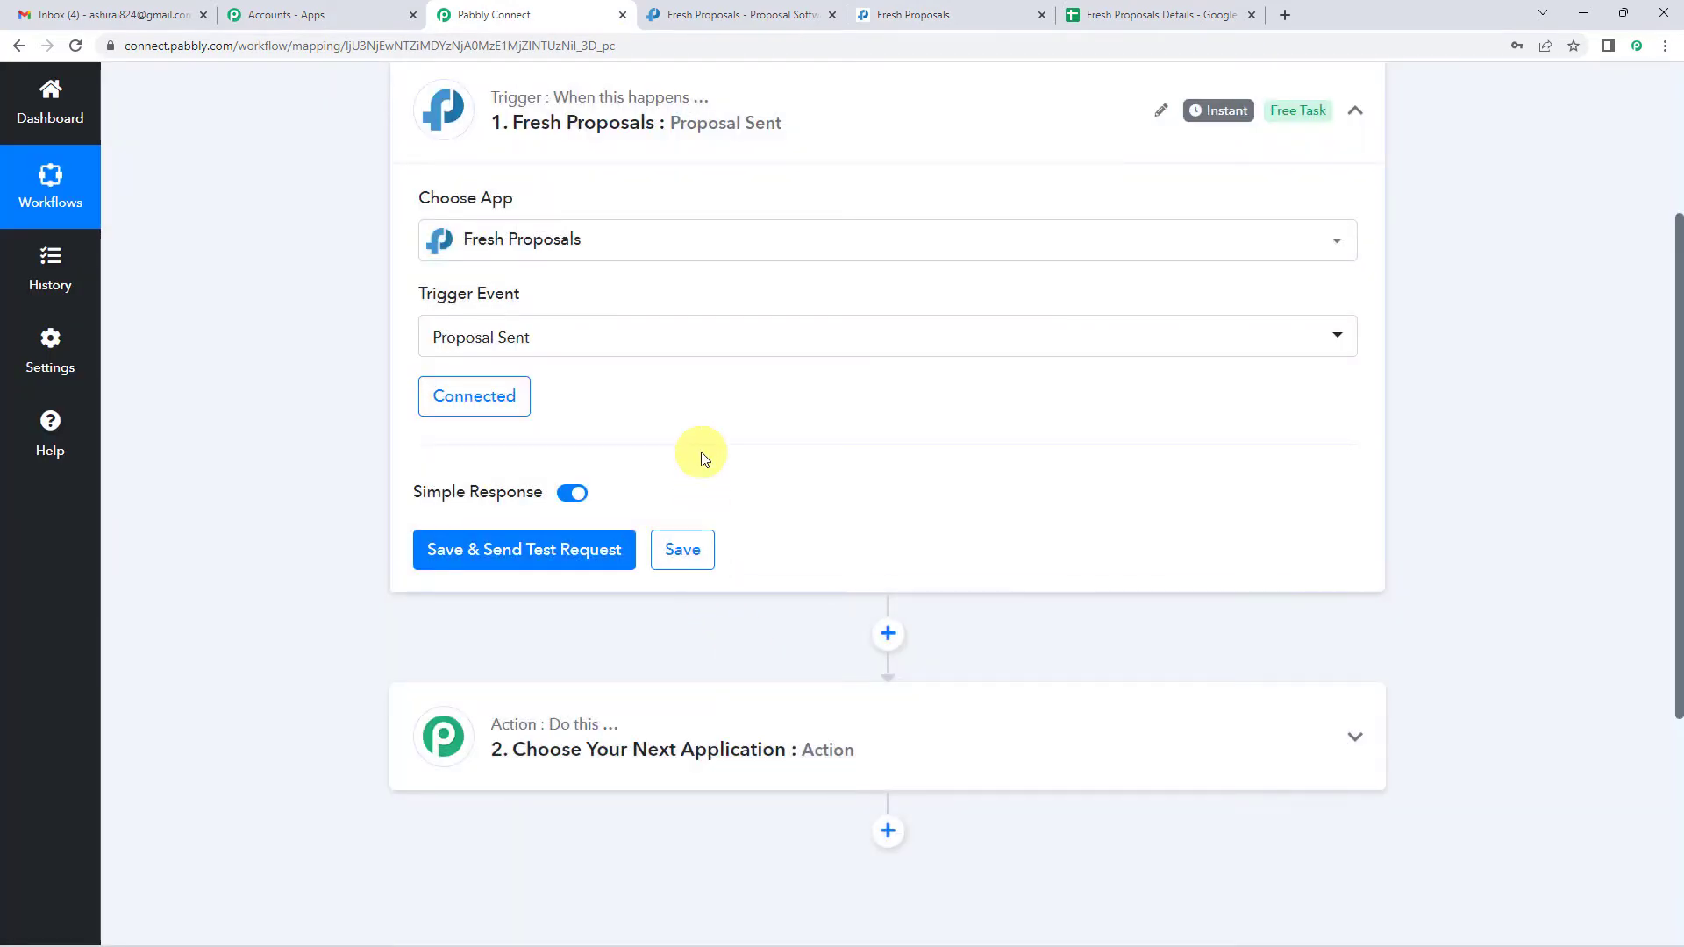
# - Save the Proposal Sent trigger and send a test request to capture a response
pyautogui.scroll(-1, 695, 456)
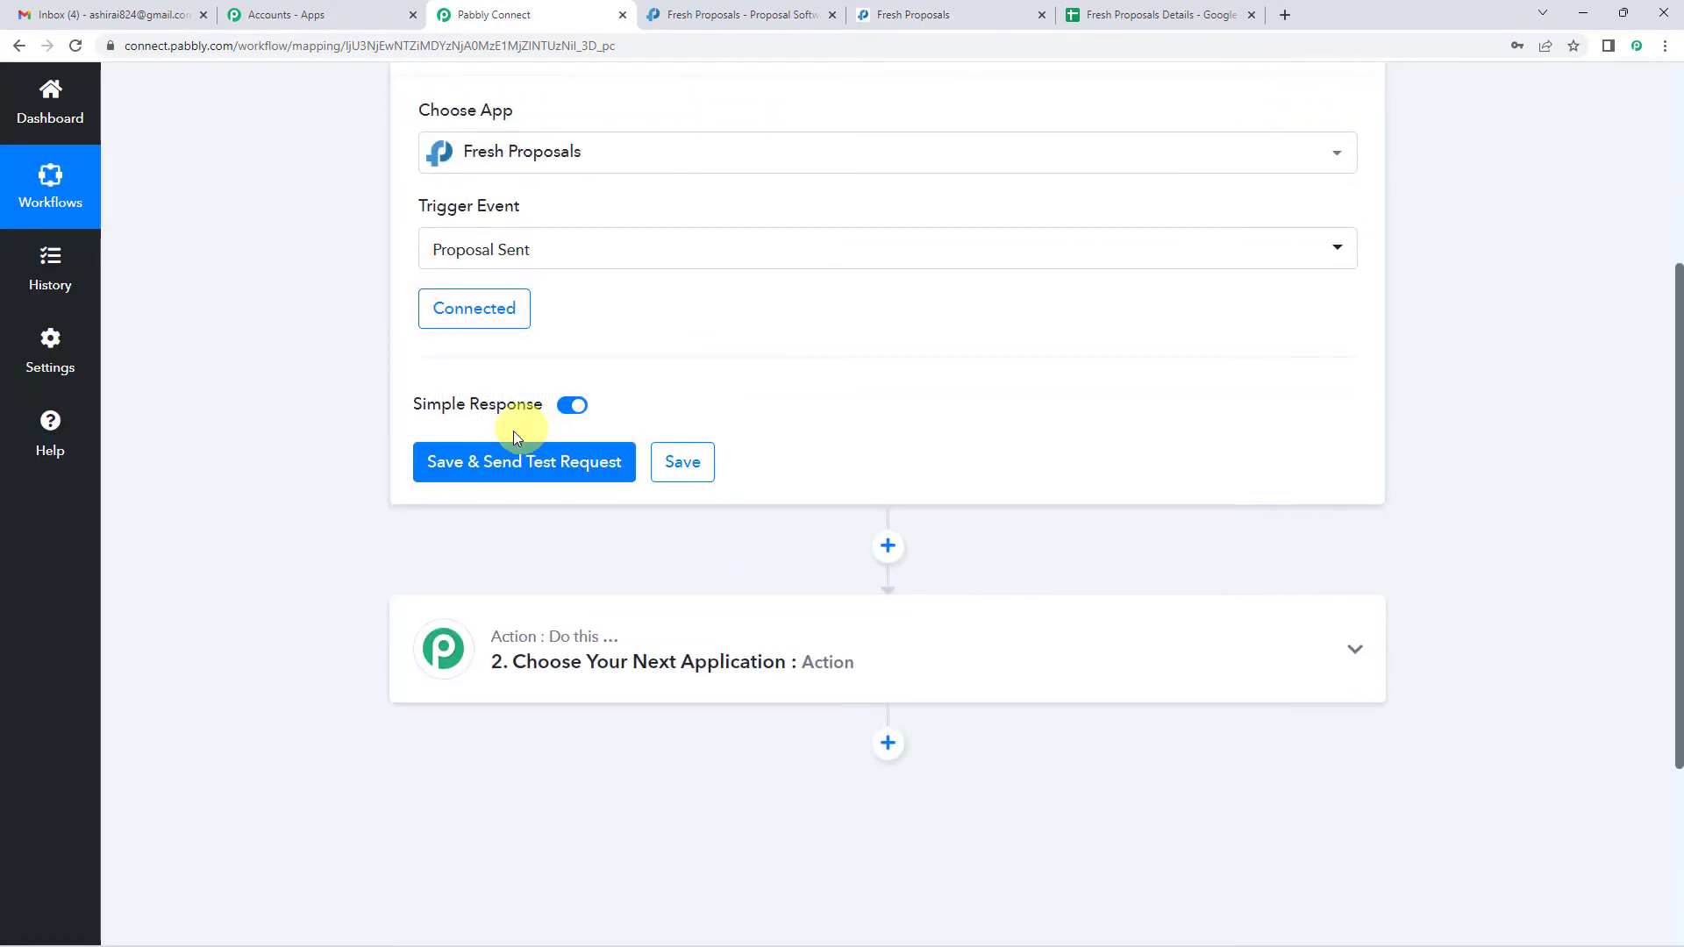
pyautogui.click(471, 463)
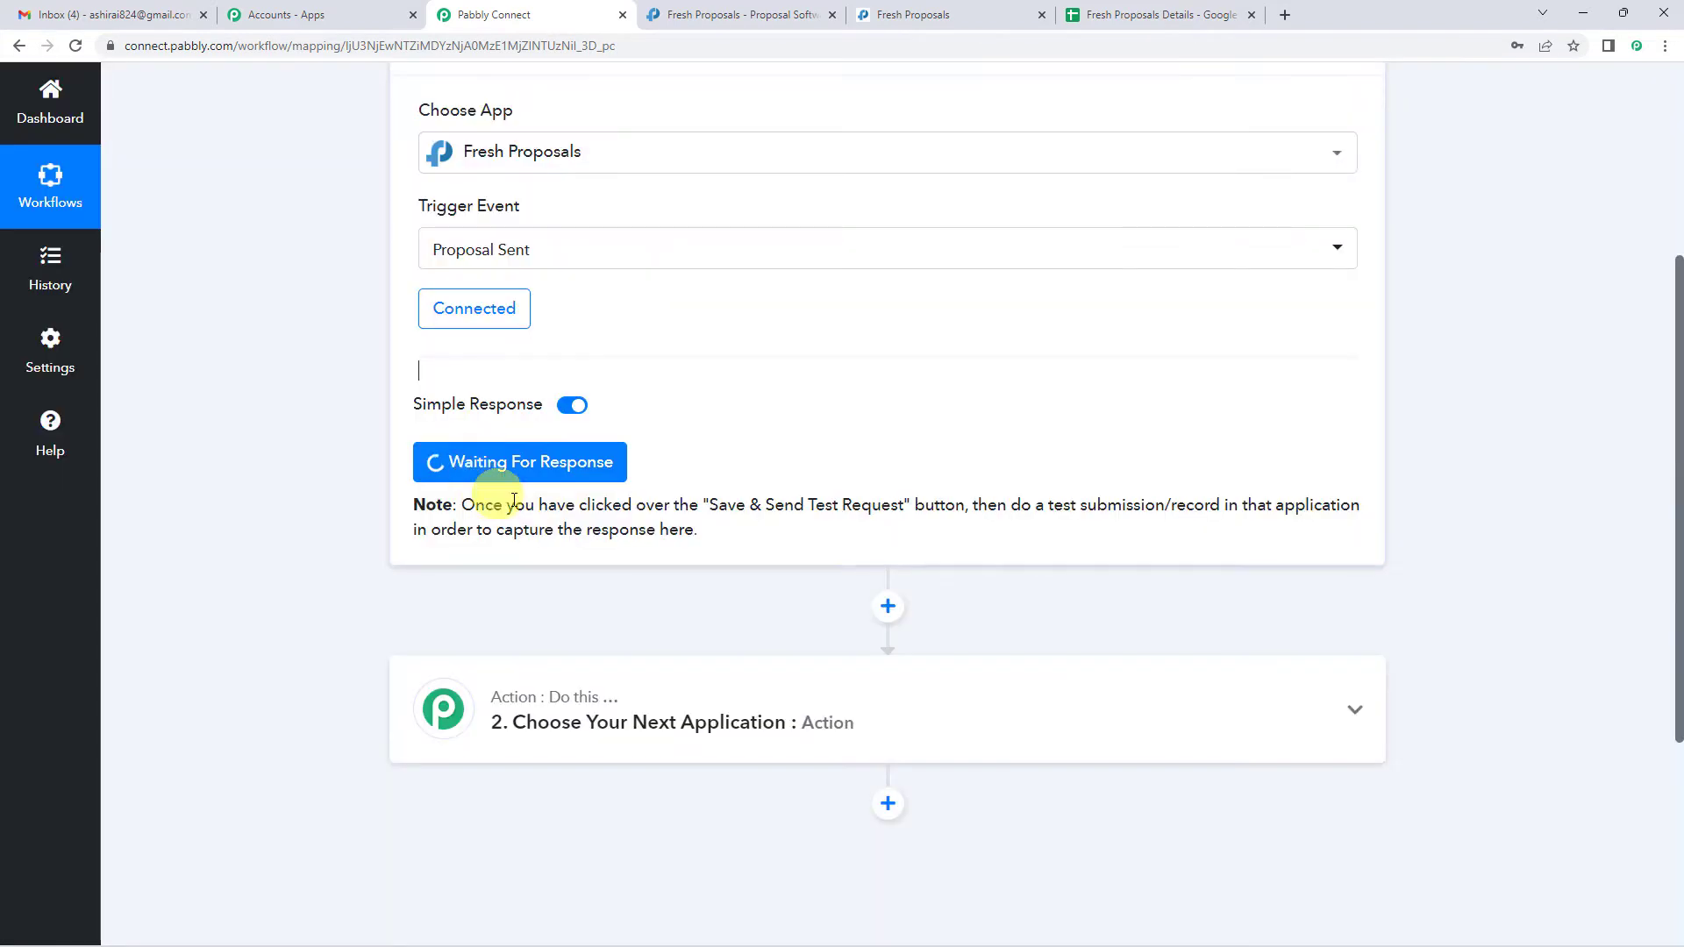
pyautogui.scroll(1, 651, 535)
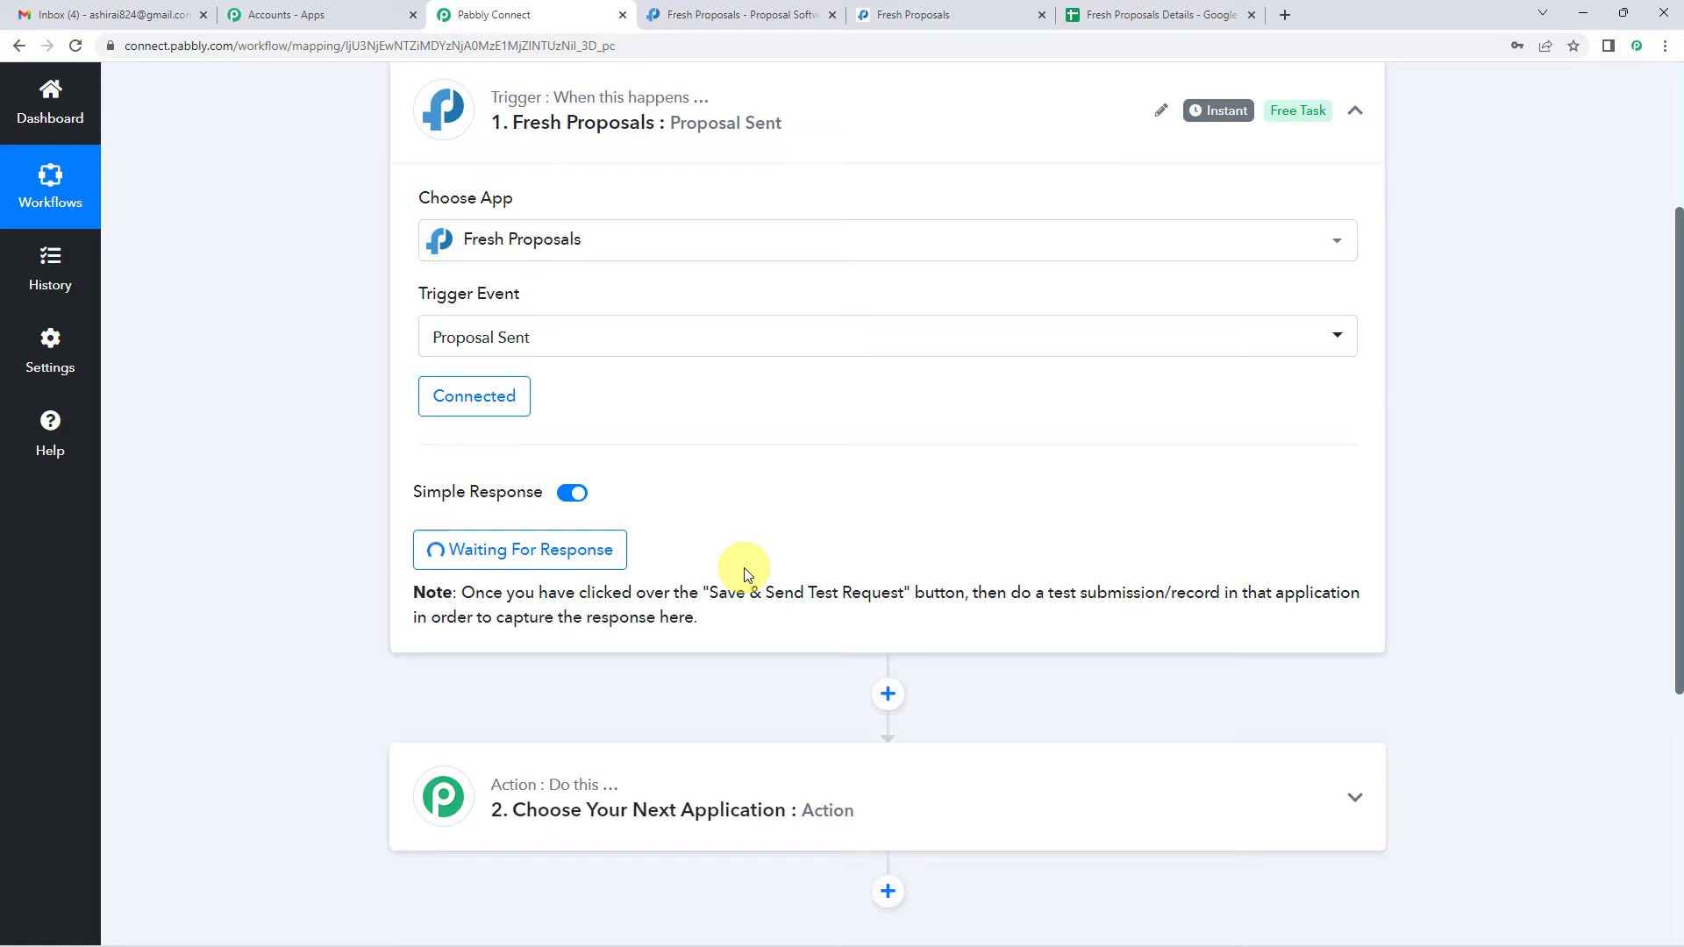
# - Switch to Fresh Proposals and start a new proposal from the Legal Services Quote template
pyautogui.click(919, 15)
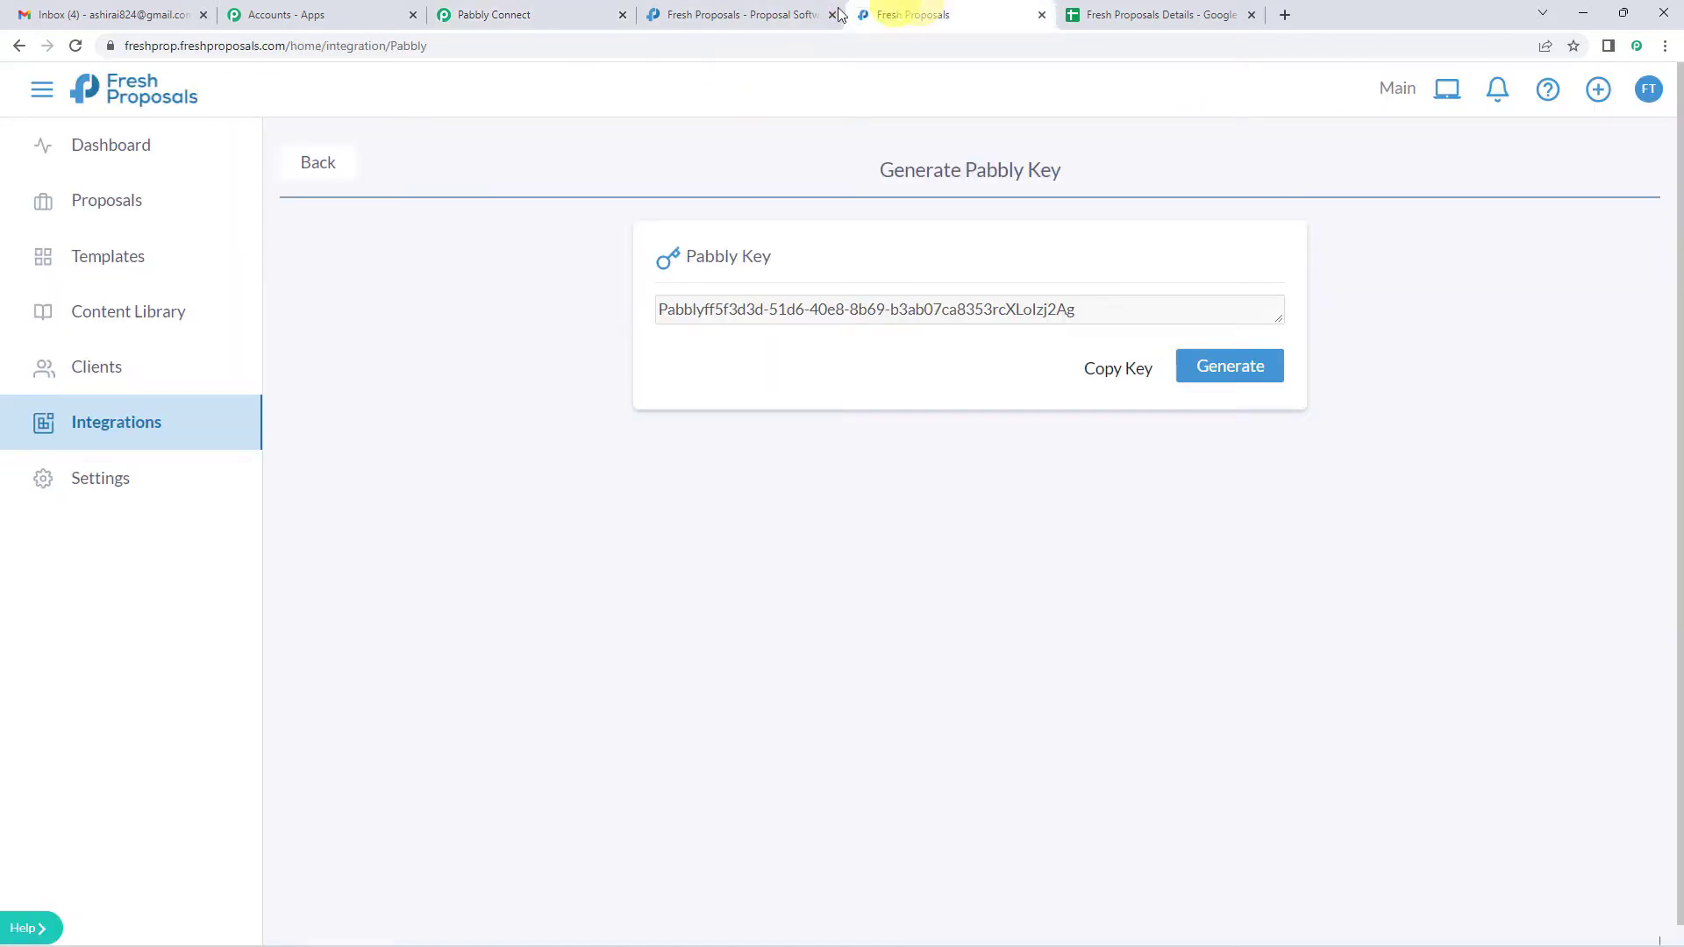
pyautogui.click(92, 210)
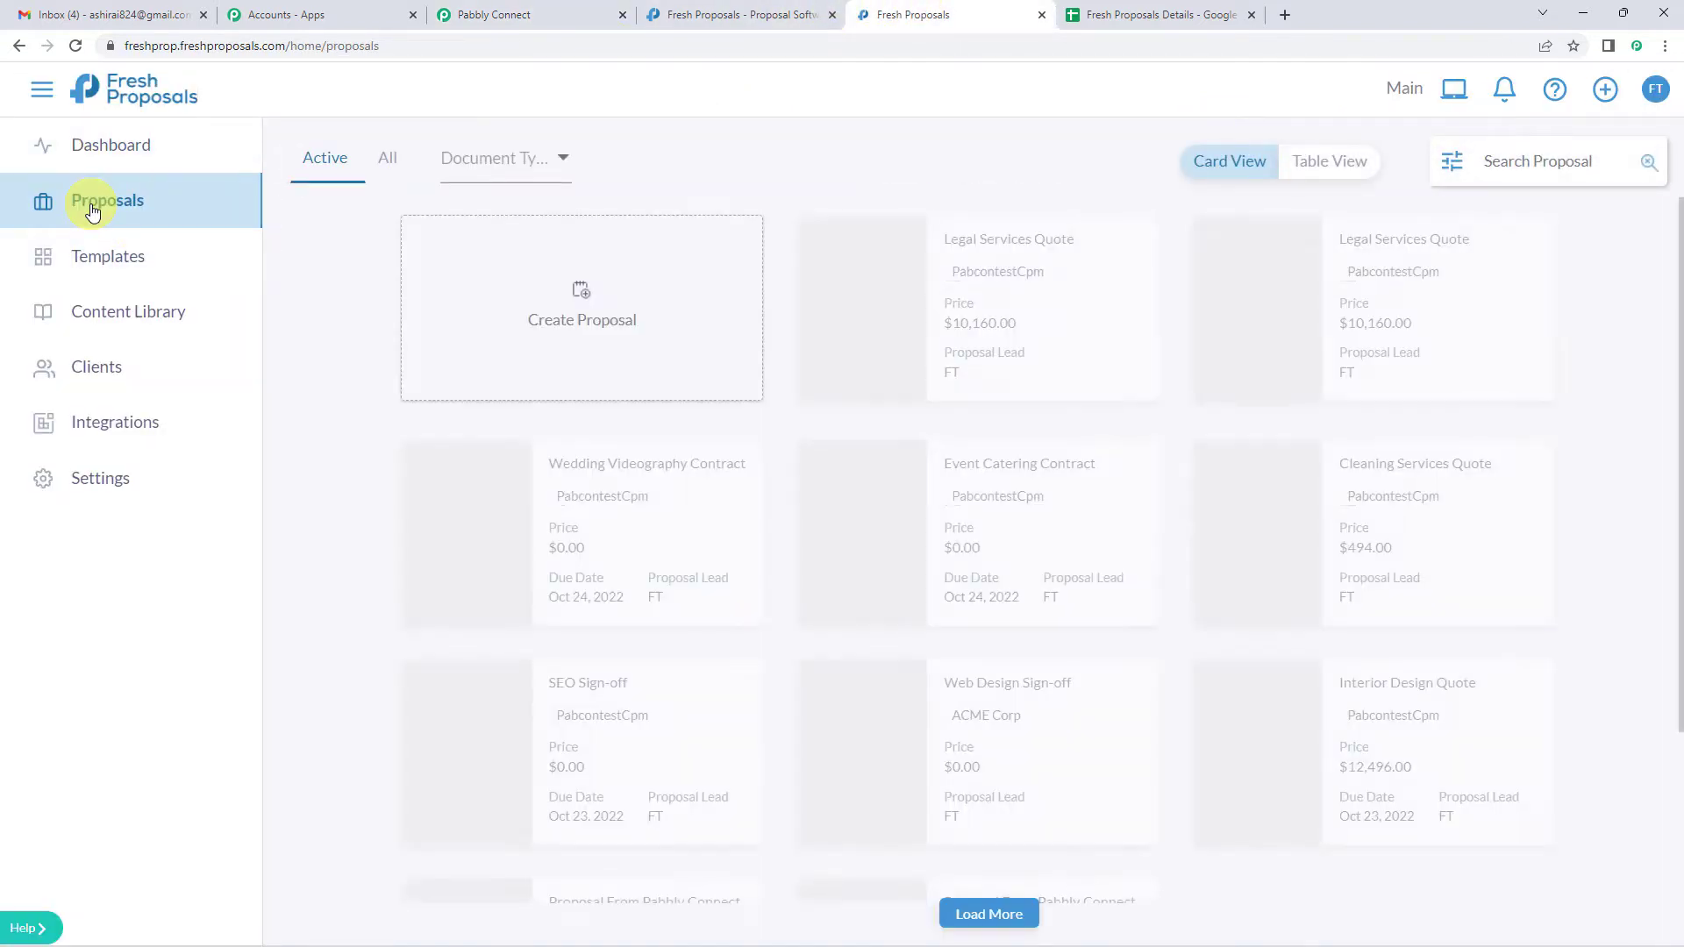
pyautogui.click(585, 305)
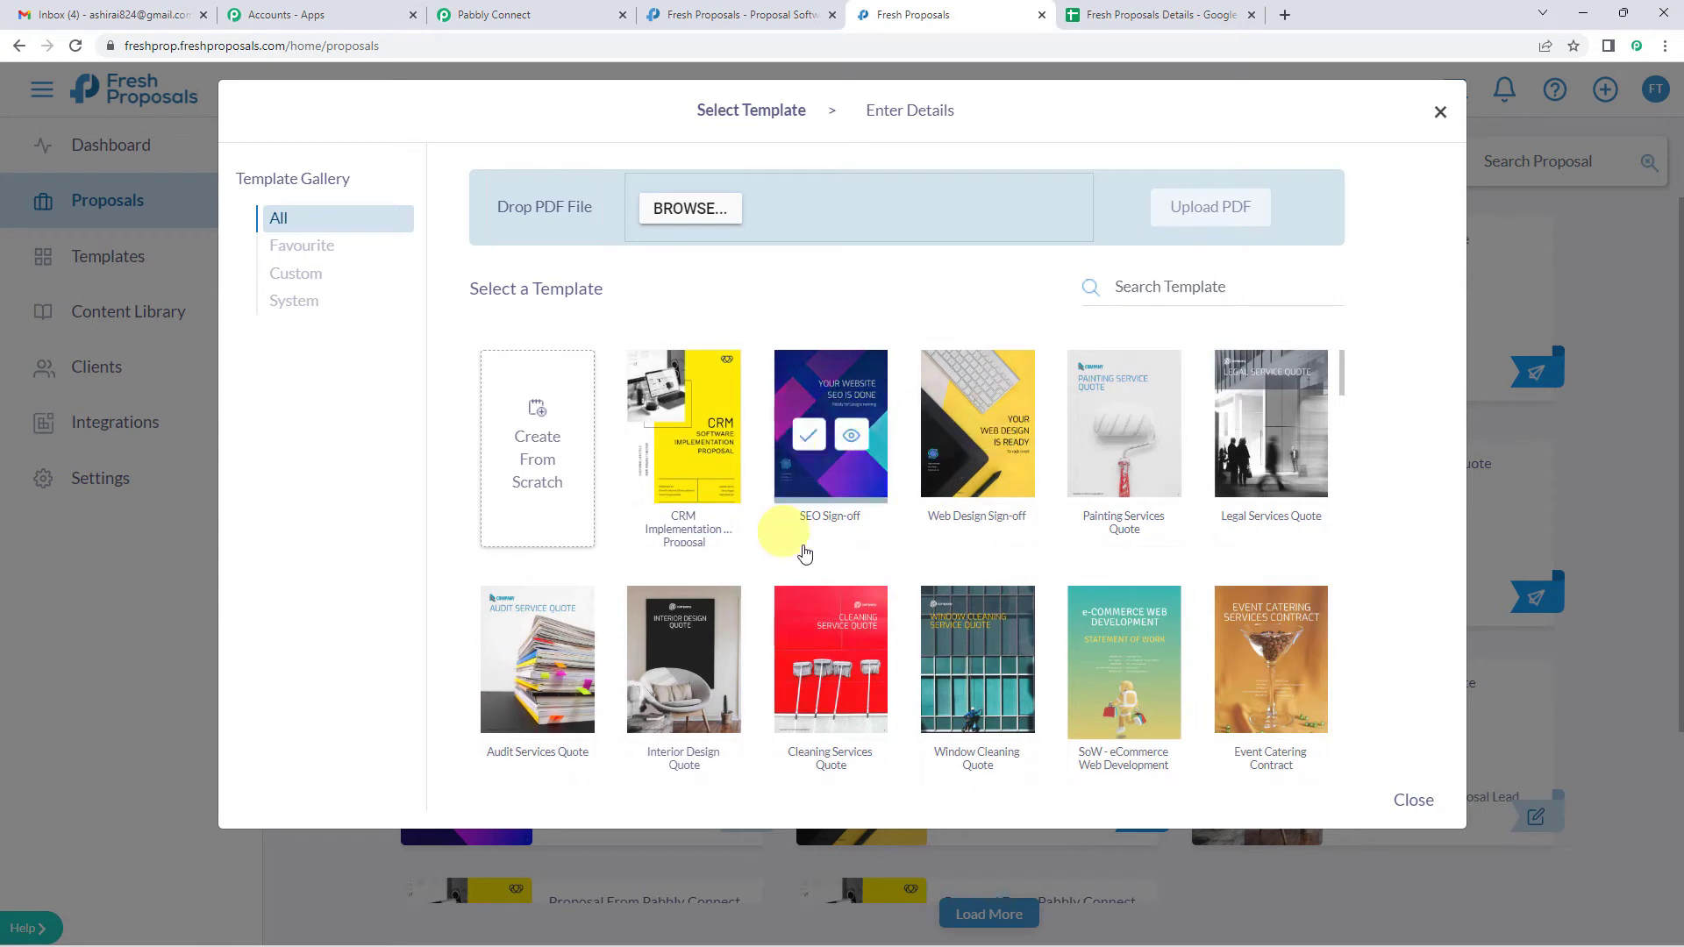
pyautogui.moveTo(1271, 550)
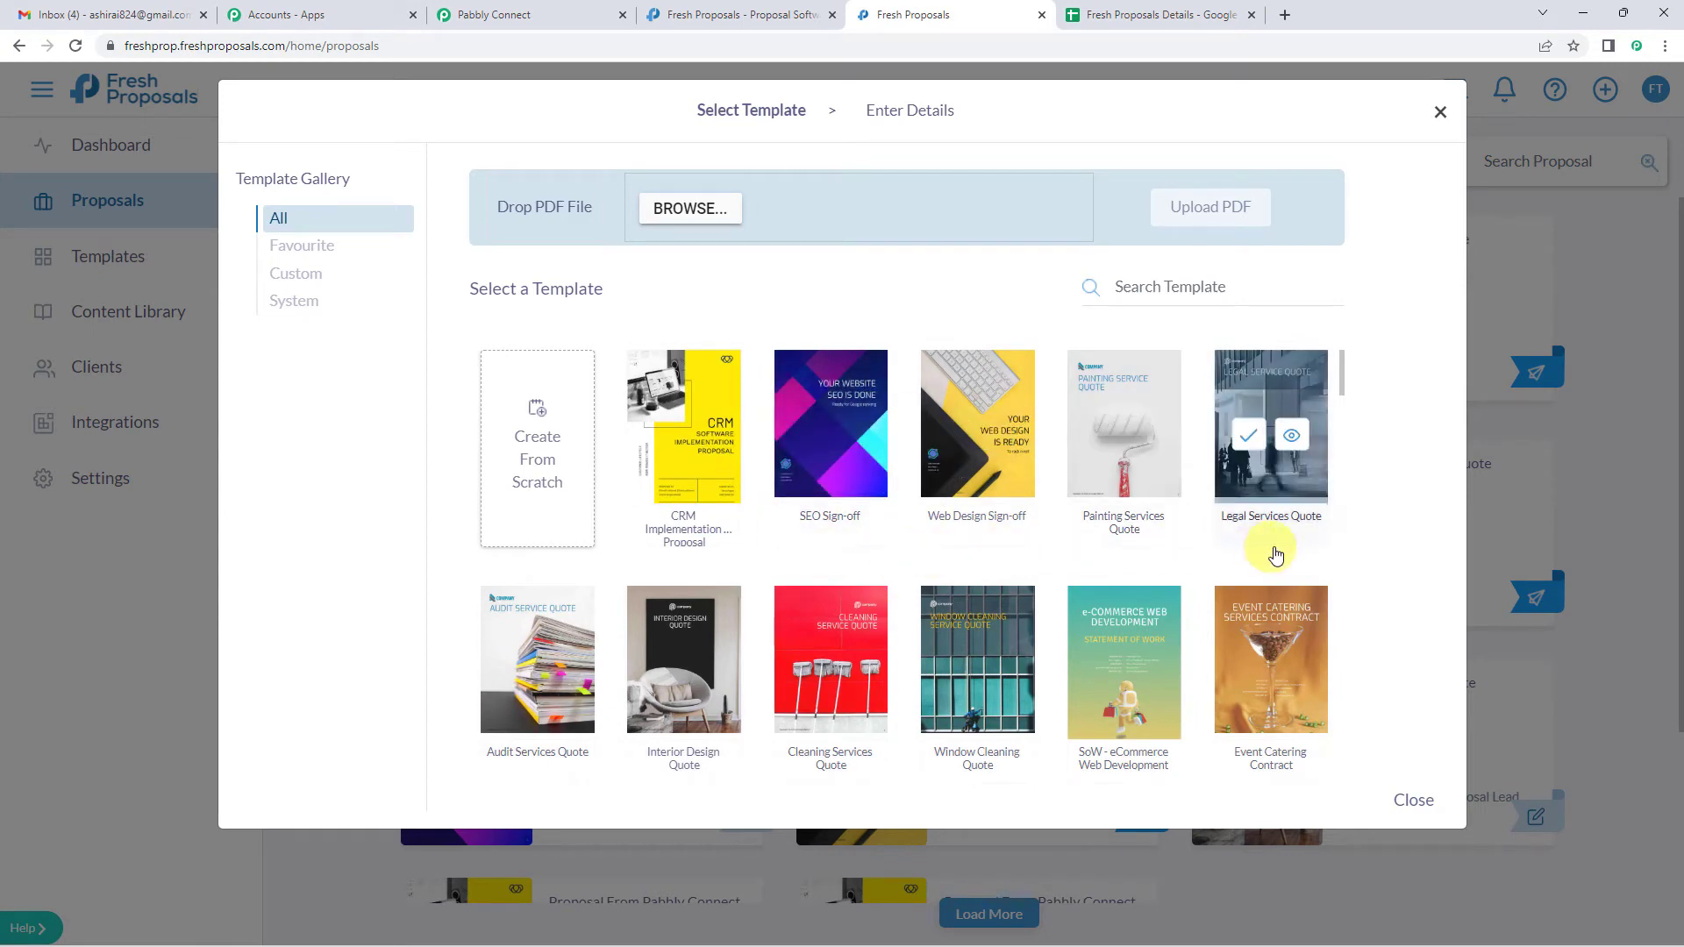
pyautogui.click(1251, 440)
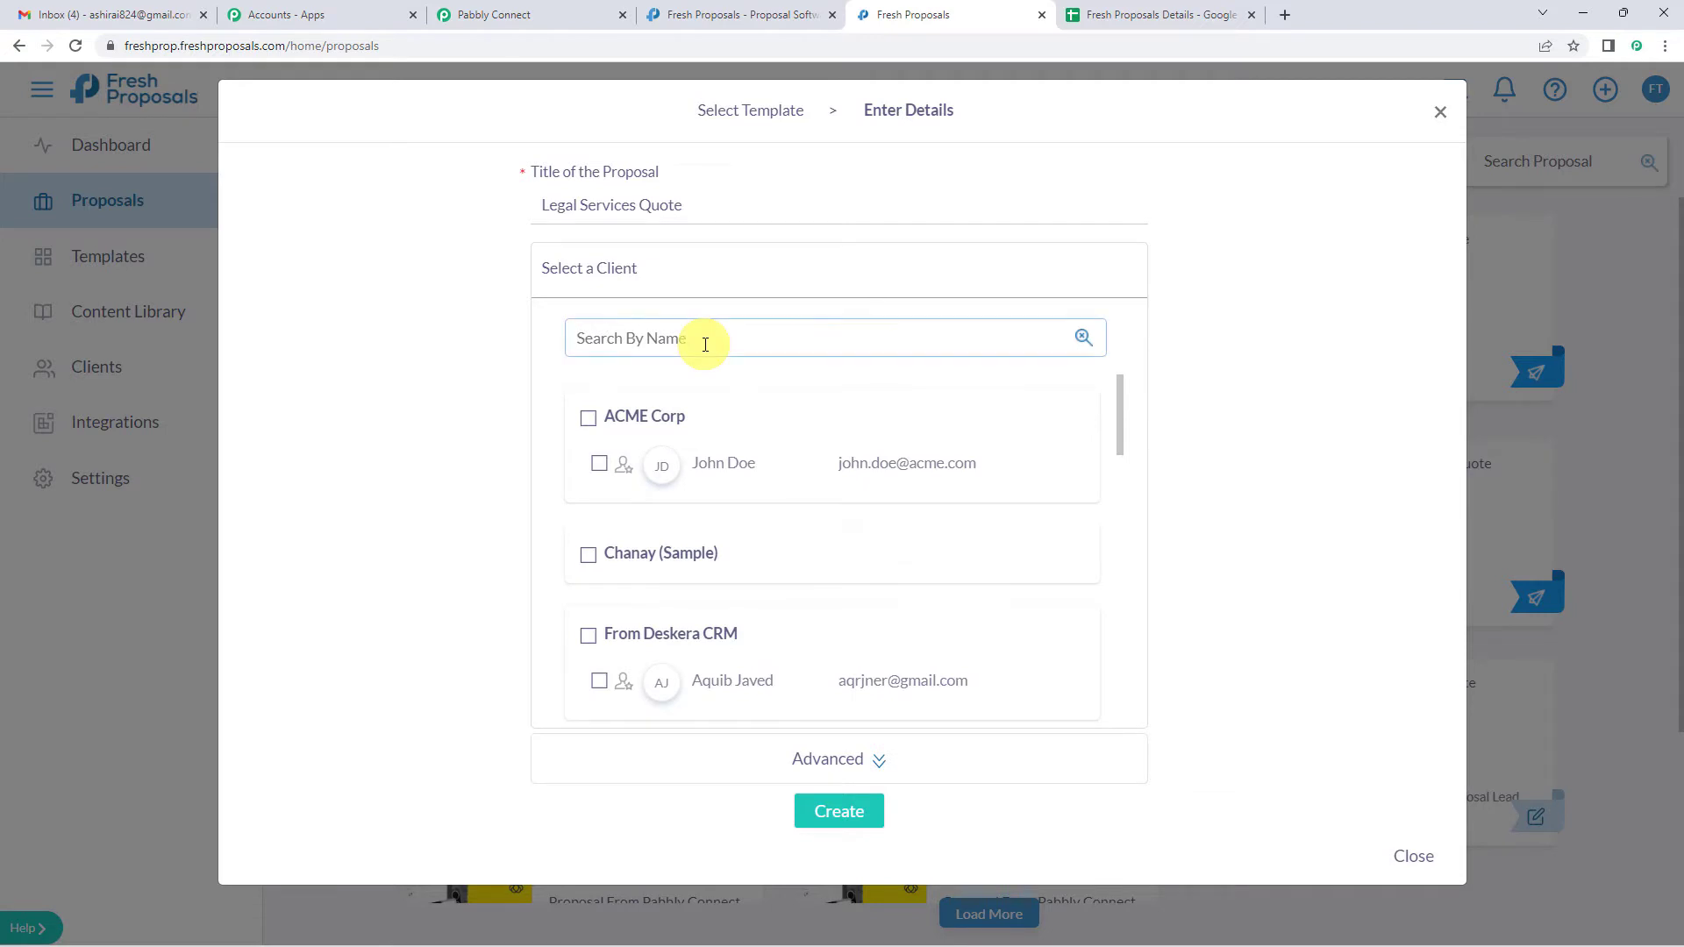
# - Find the PabcontestCpm contact by name, assign it as the proposal's client and create the proposal
pyautogui.write('neera')
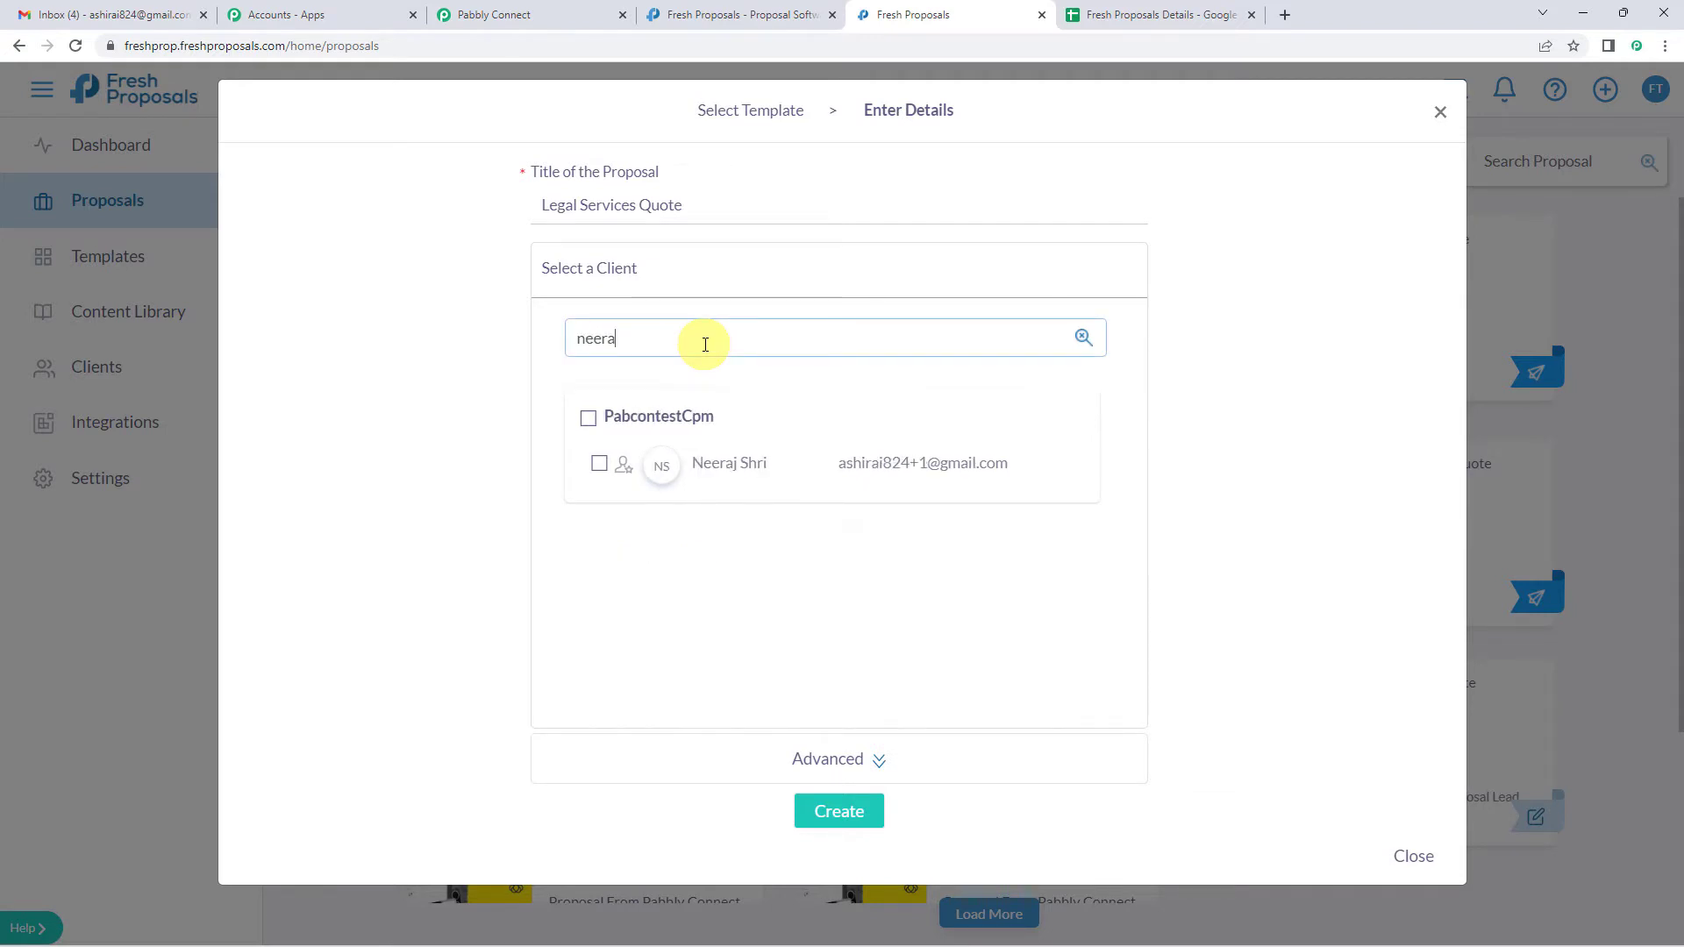
pyautogui.click(601, 465)
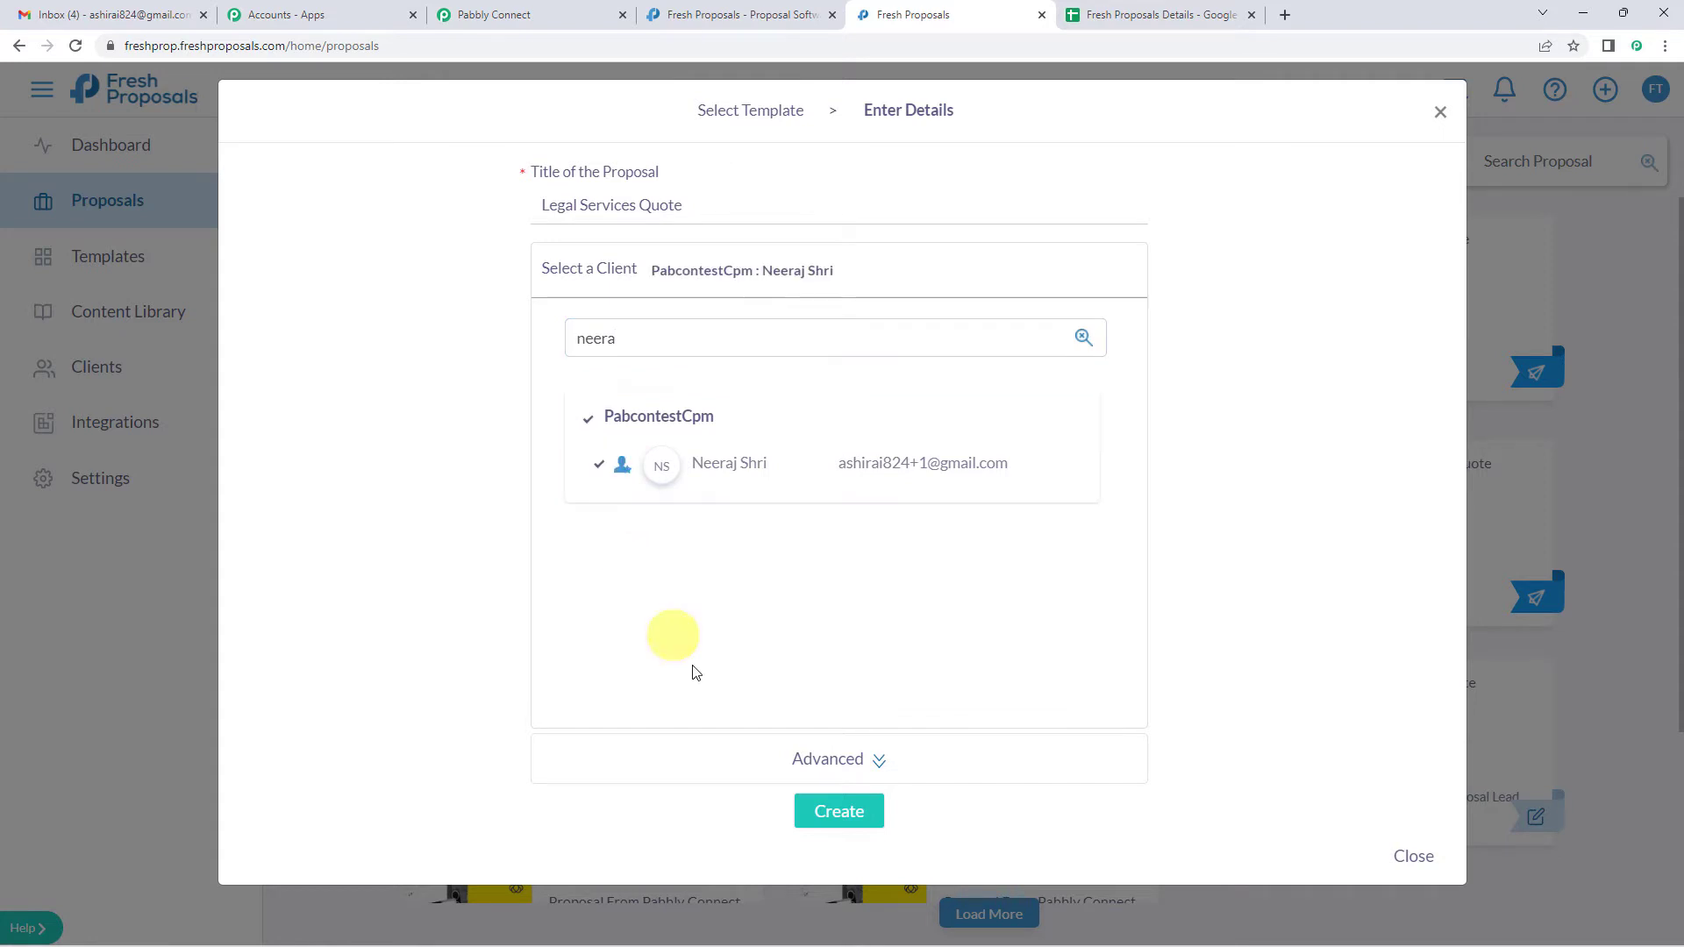
pyautogui.click(837, 816)
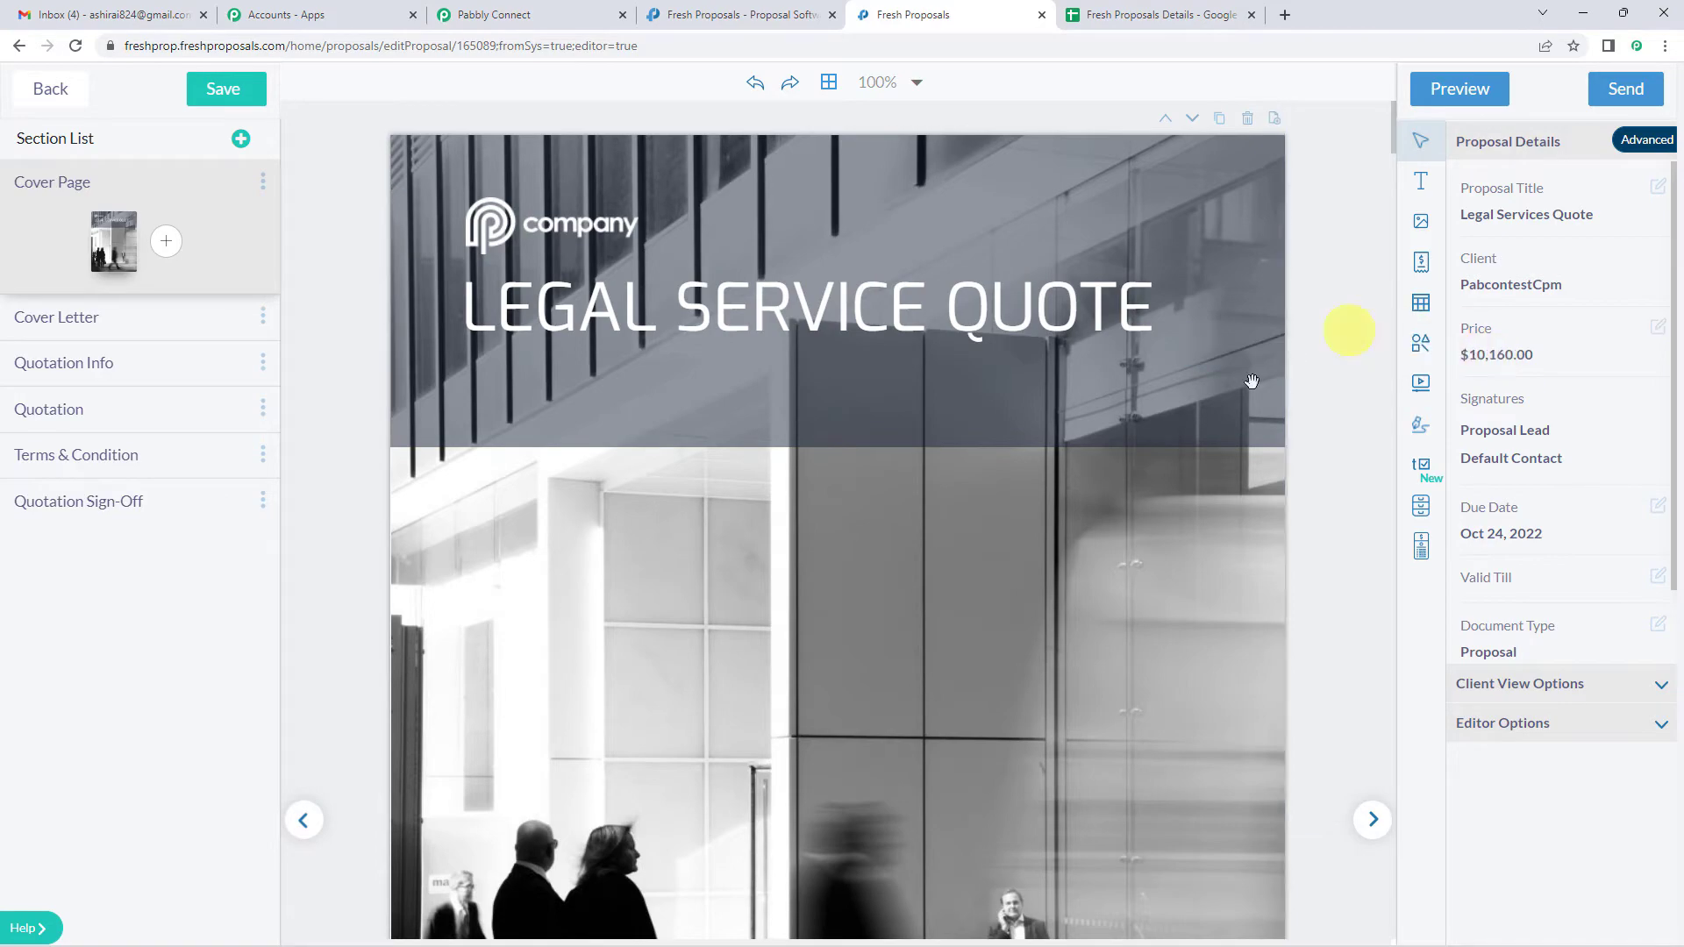
# - Look through the Legal Services Quote proposal pages and send the proposal to the client
pyautogui.scroll(-2, 1194, 496)
pyautogui.scroll(-10, 827, 538)
pyautogui.scroll(12, 812, 632)
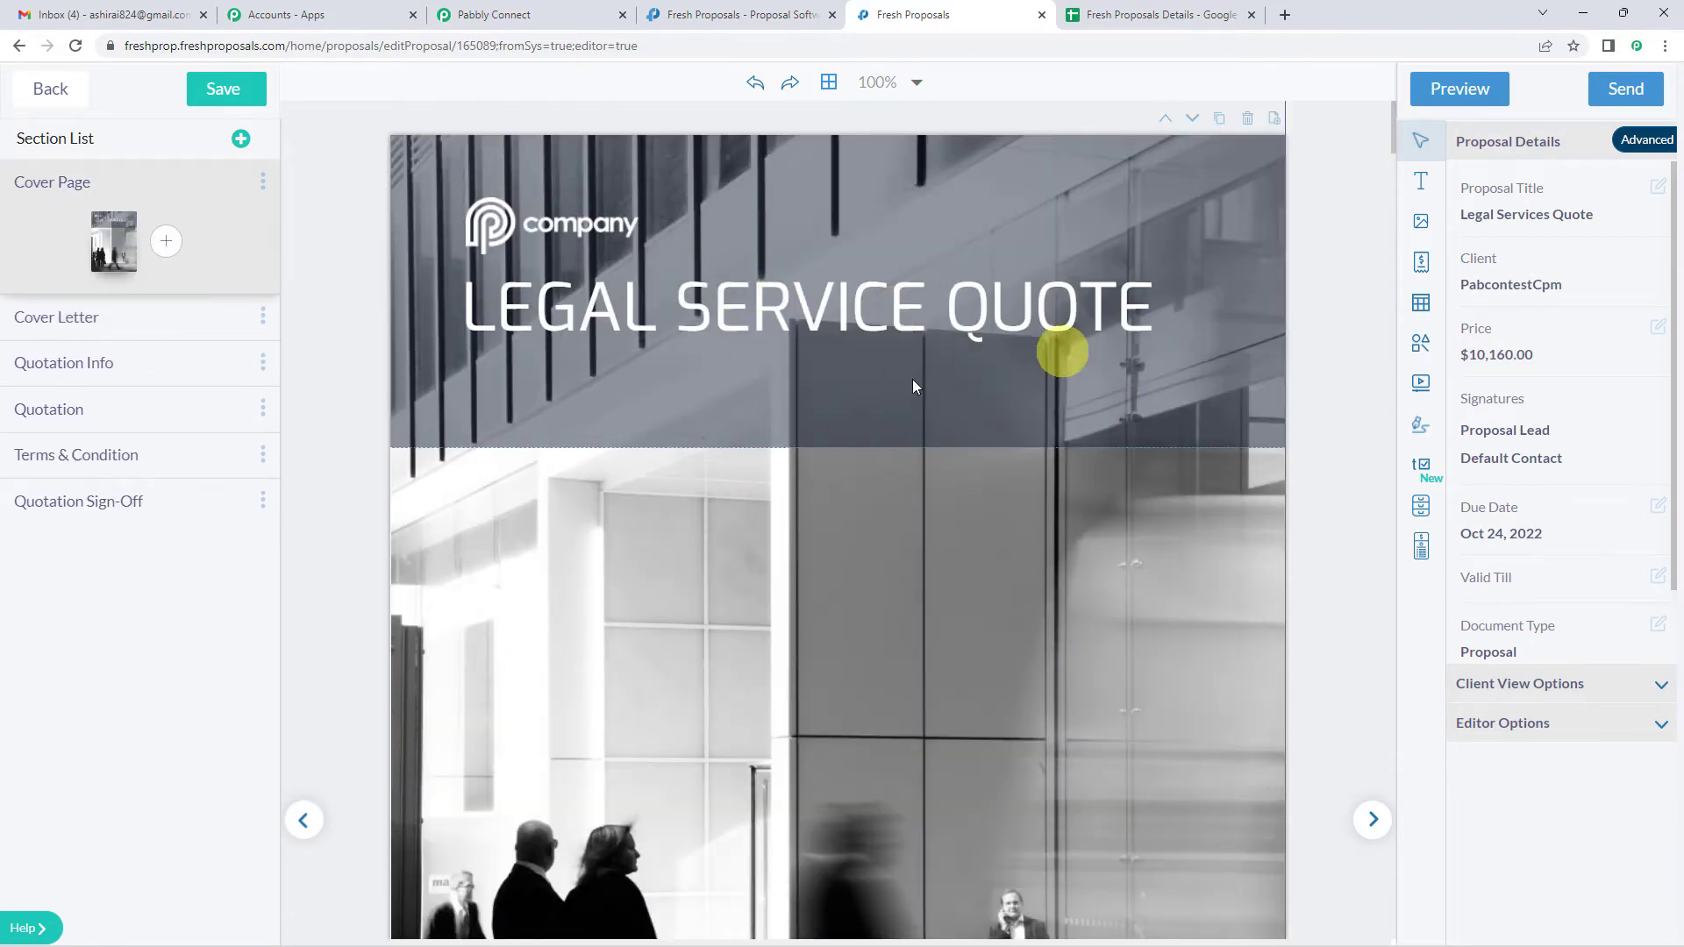
pyautogui.scroll(-12, 989, 418)
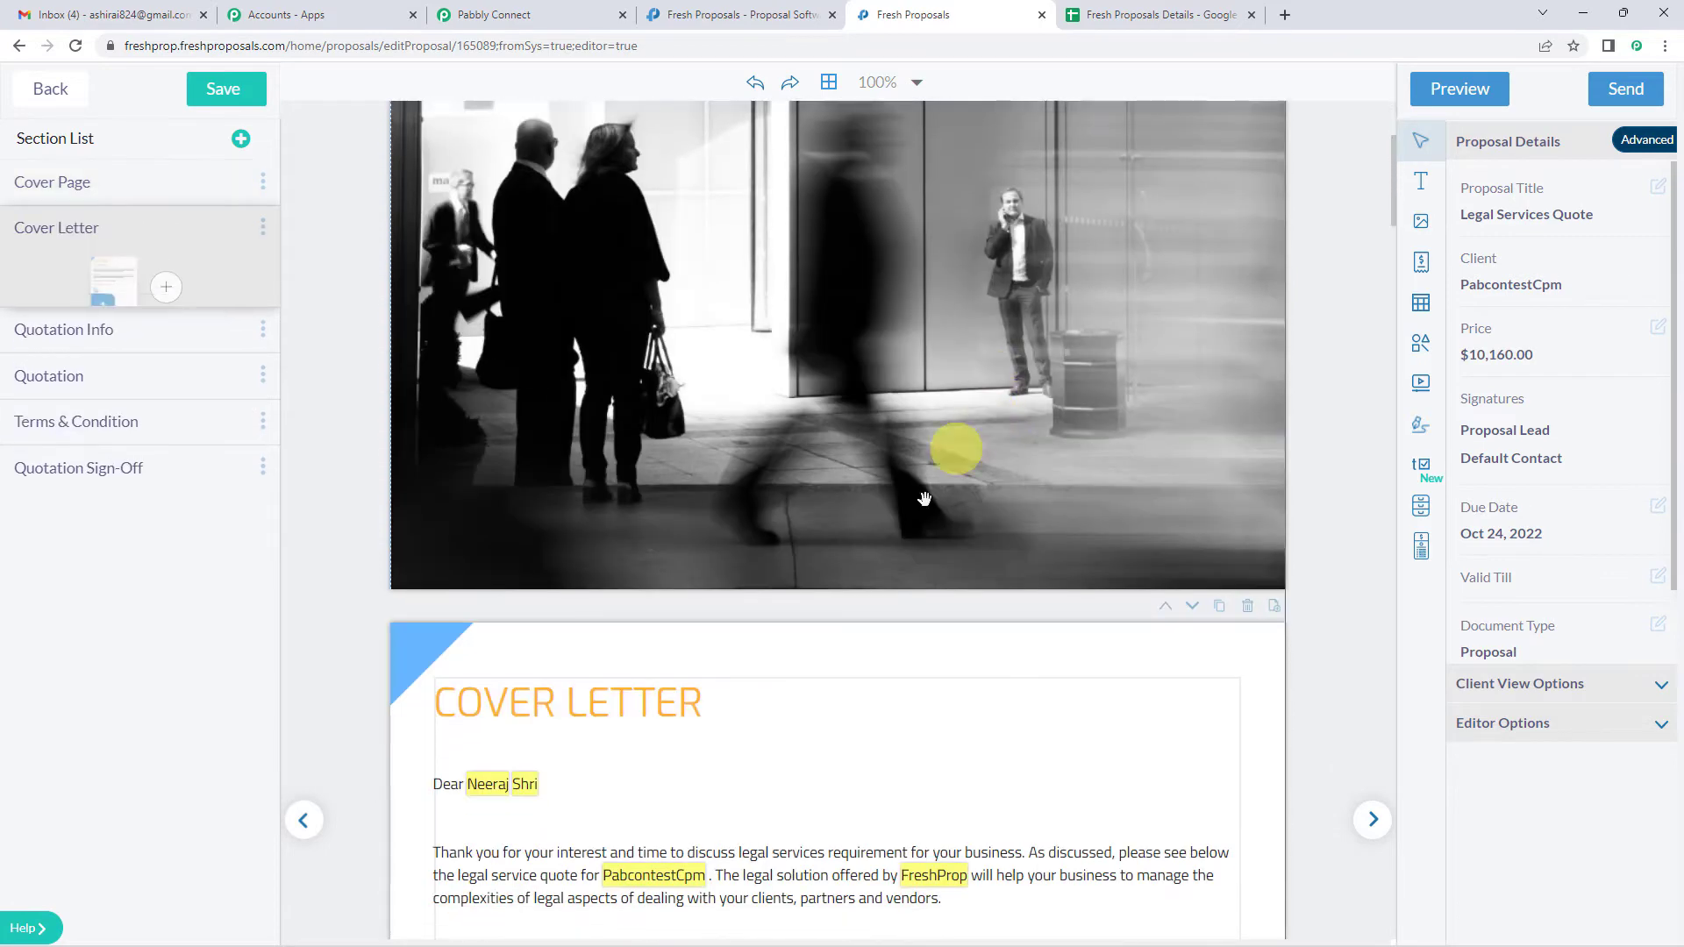
pyautogui.scroll(10, 1053, 527)
pyautogui.scroll(2, 1156, 598)
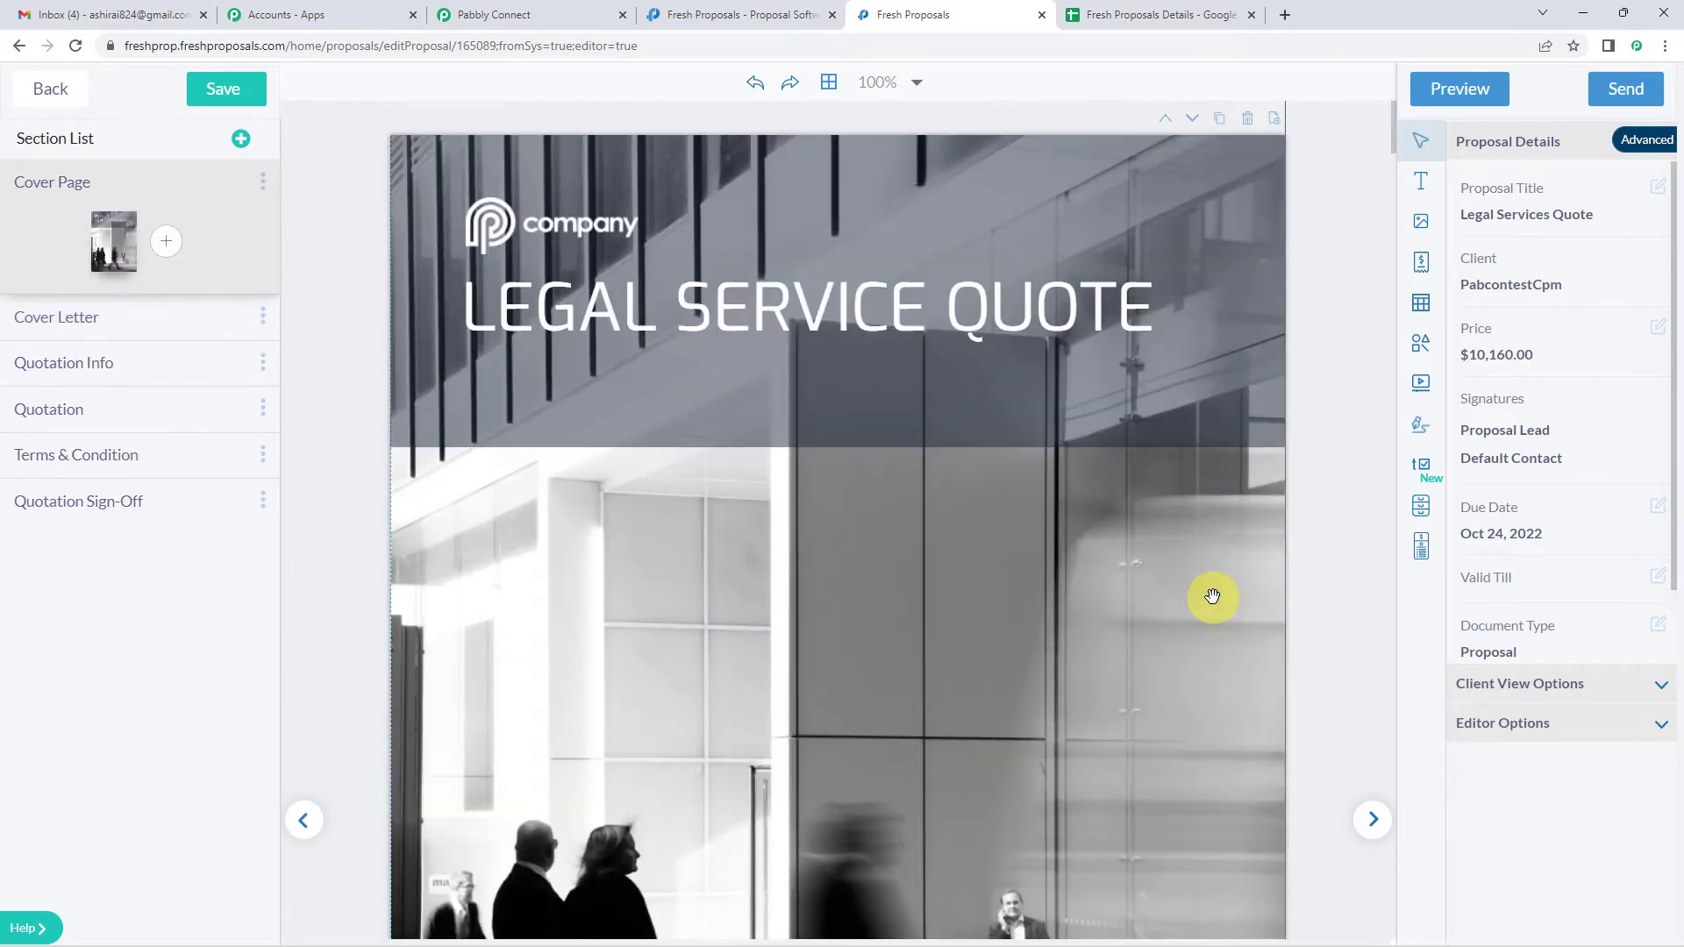
pyautogui.click(1619, 95)
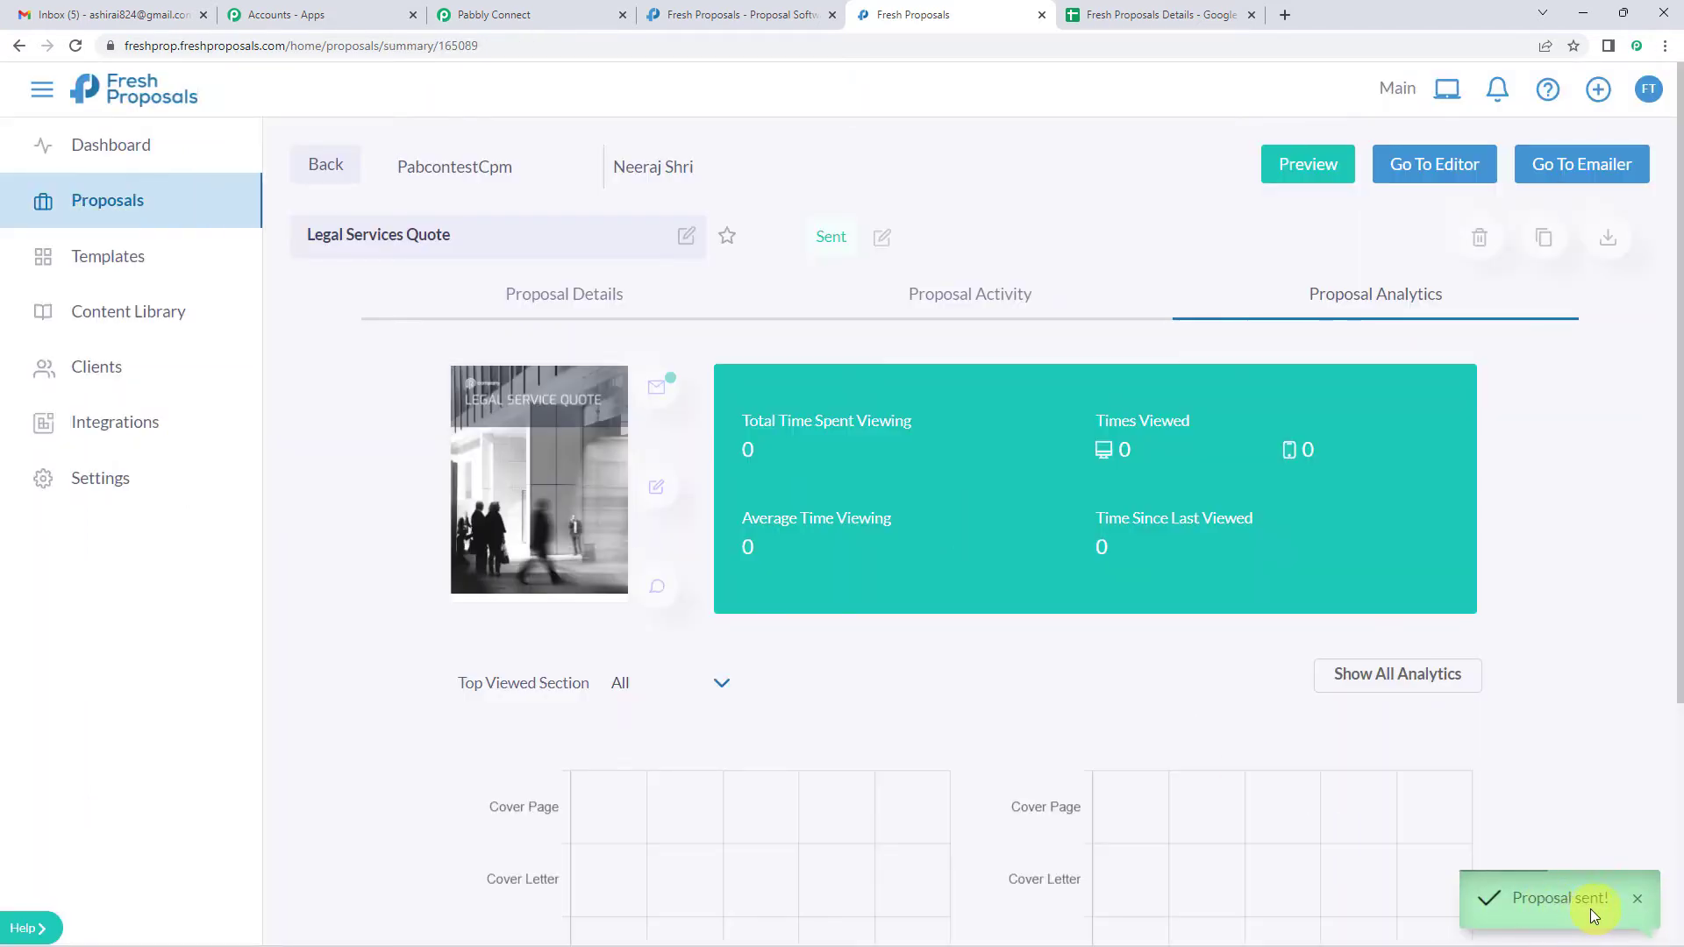
# - Switch to Pabbly Connect and check the response received by the Proposal Sent trigger
pyautogui.click(568, 9)
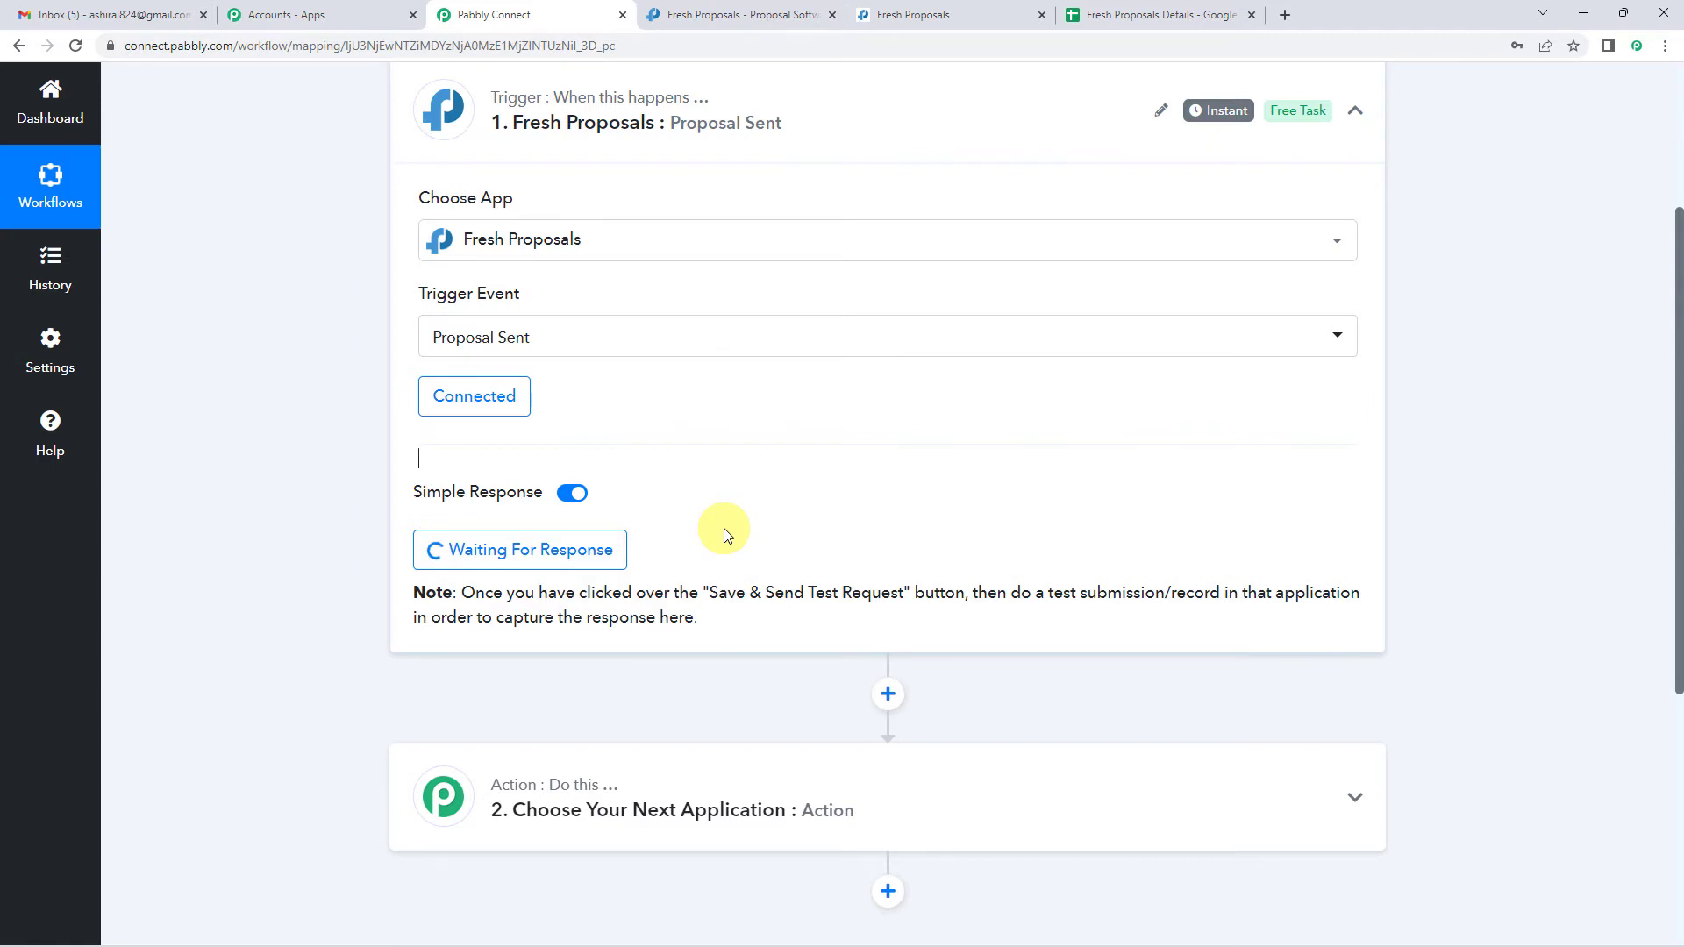
pyautogui.scroll(-2, 954, 368)
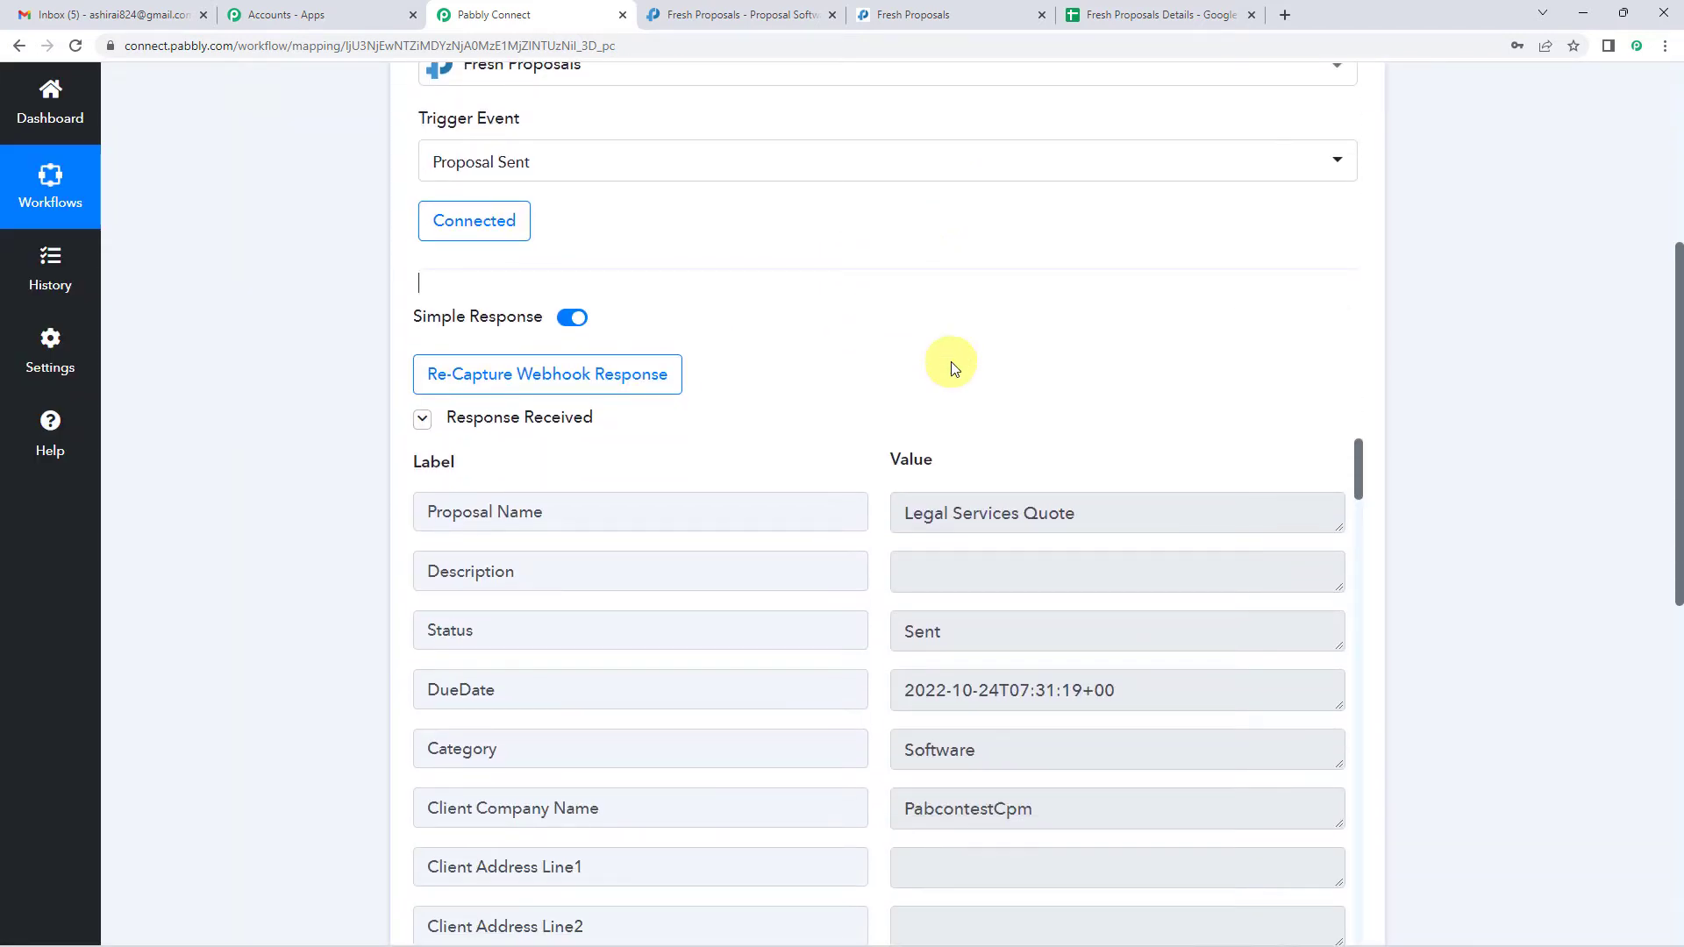
pyautogui.scroll(-2, 954, 368)
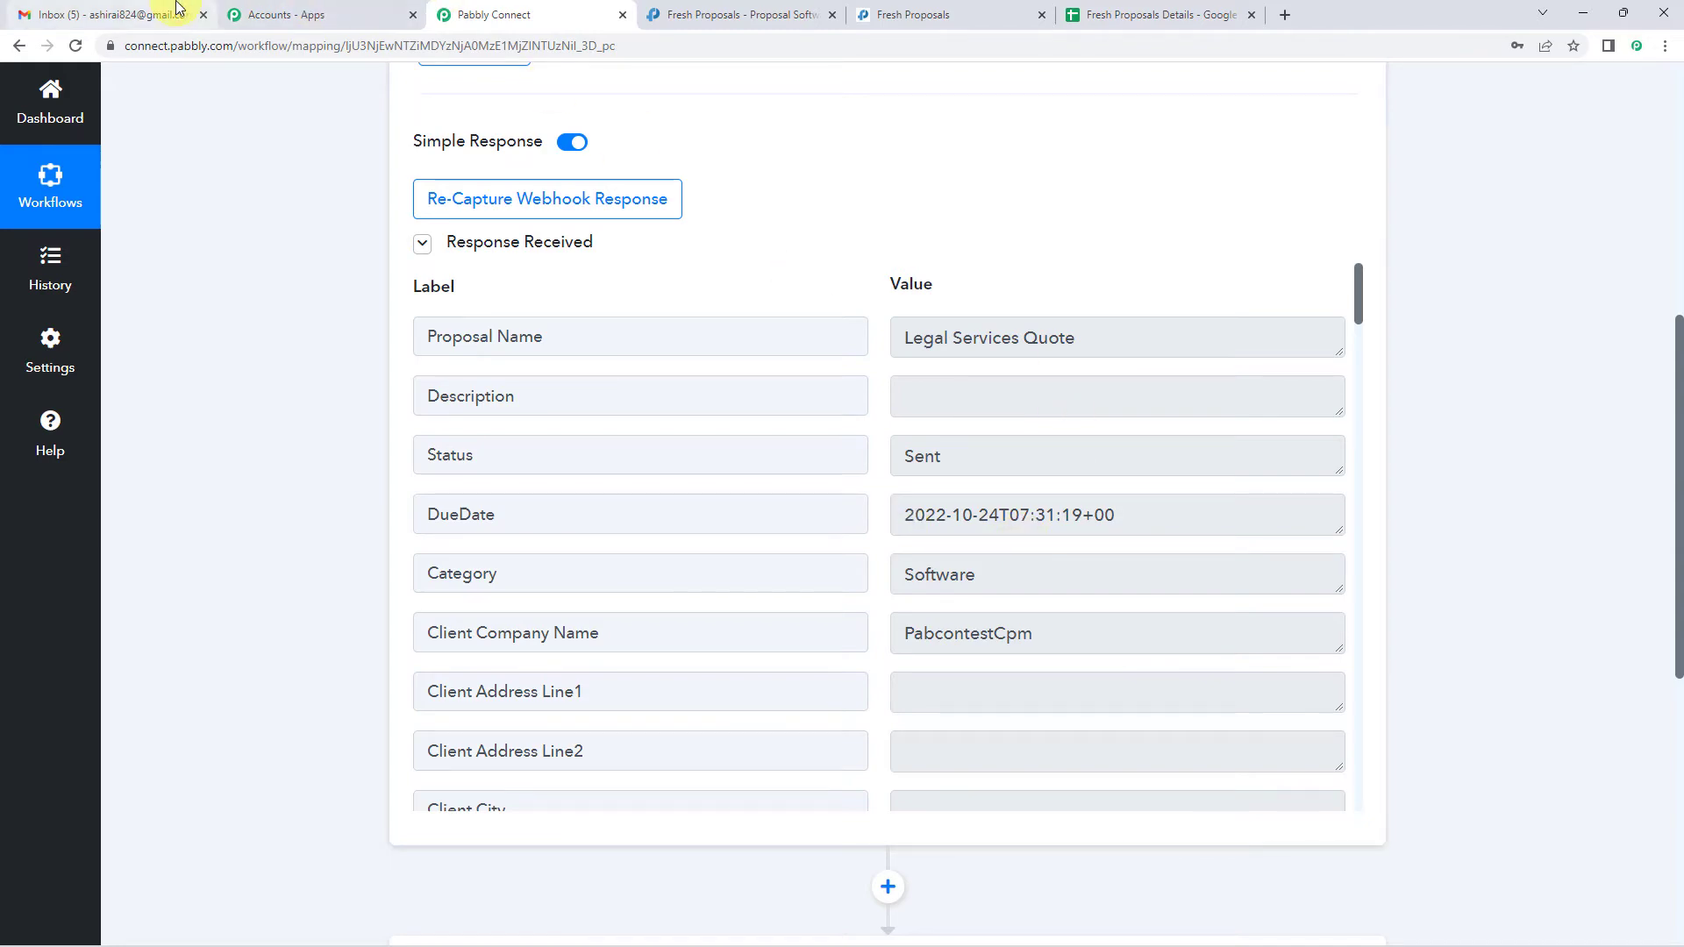
# - Switch to Gmail, minimize the draft message and open the Legal Services Quote by FreshProp email
pyautogui.click(131, 15)
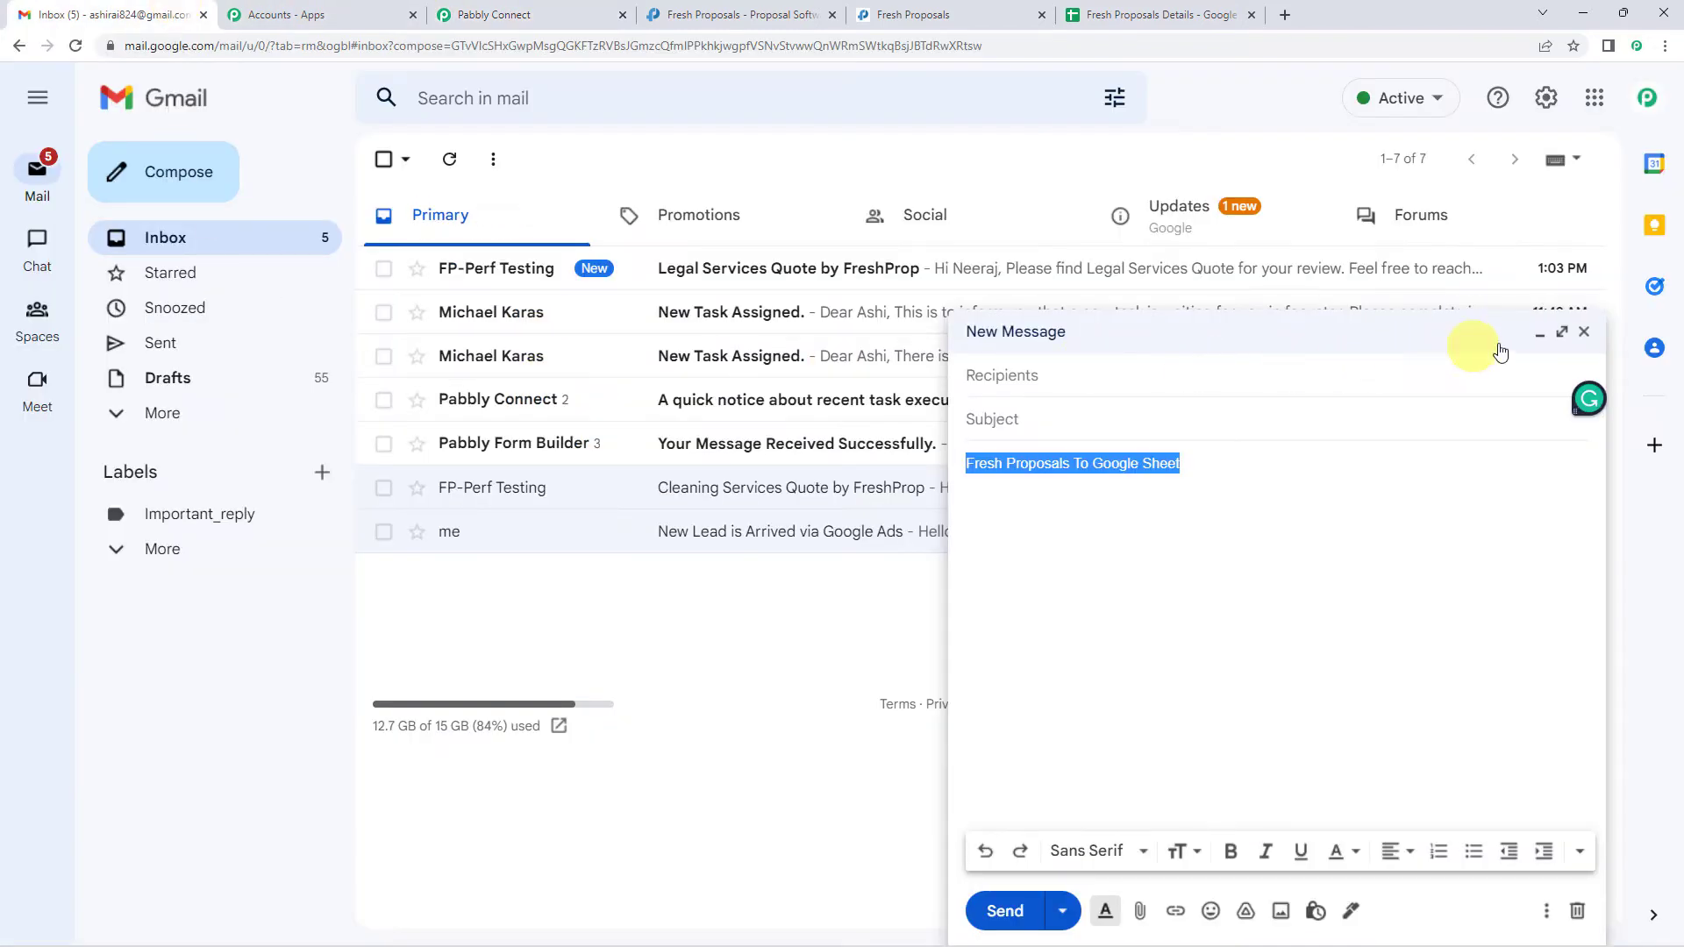
pyautogui.click(1540, 337)
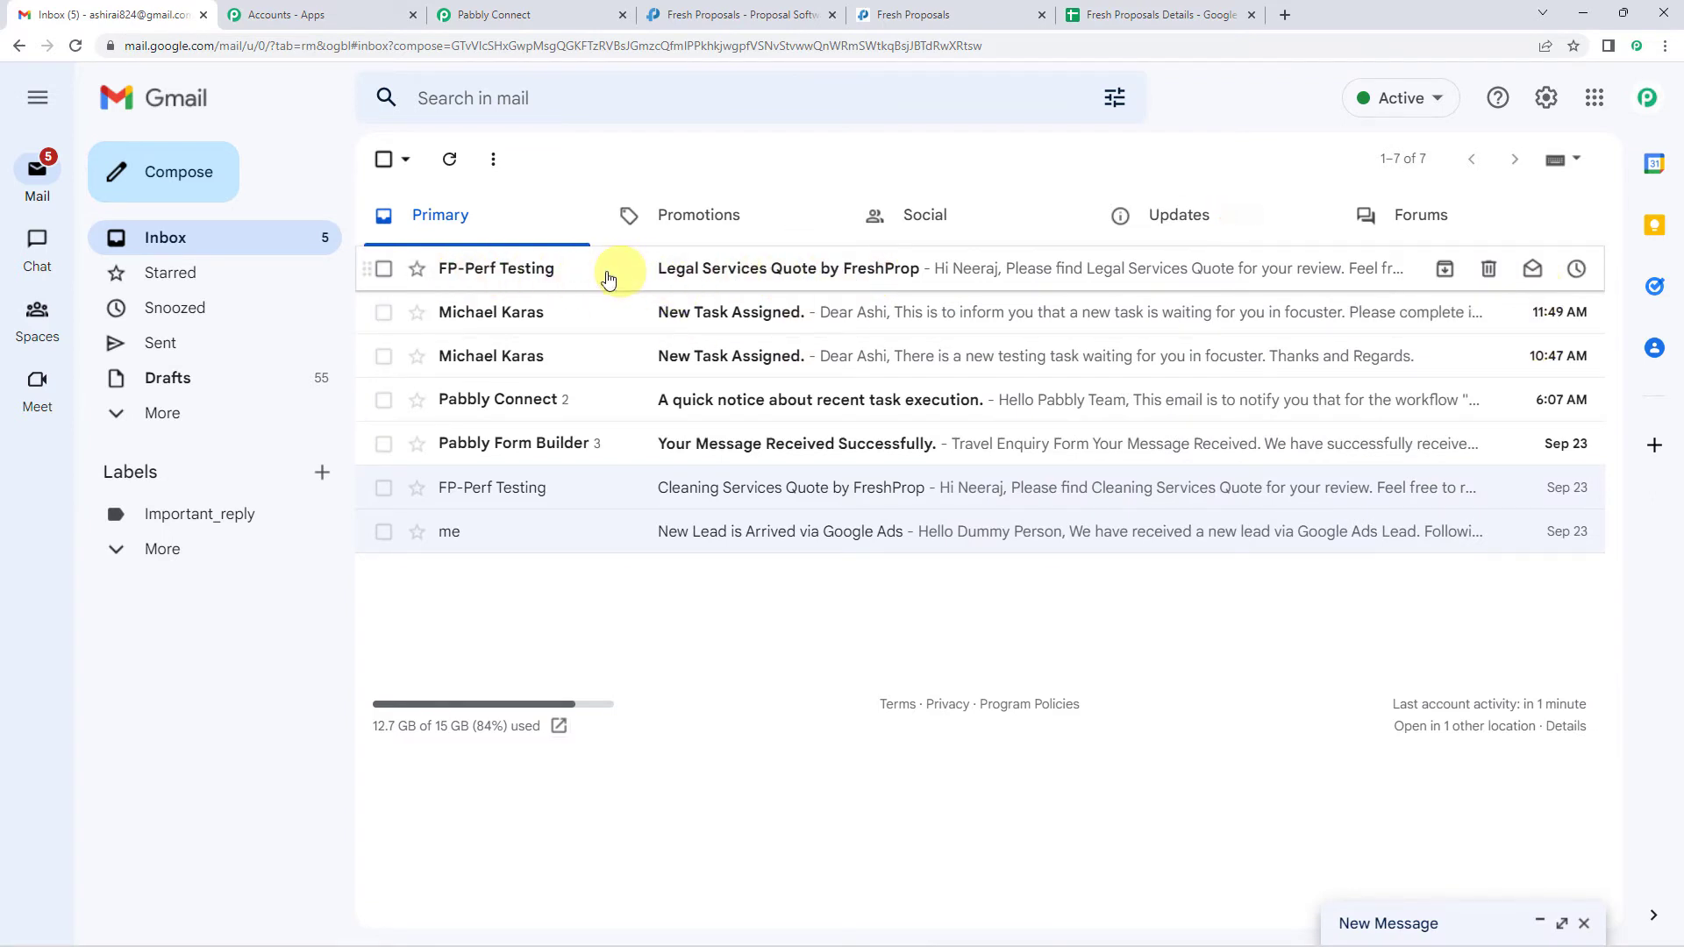
pyautogui.click(761, 279)
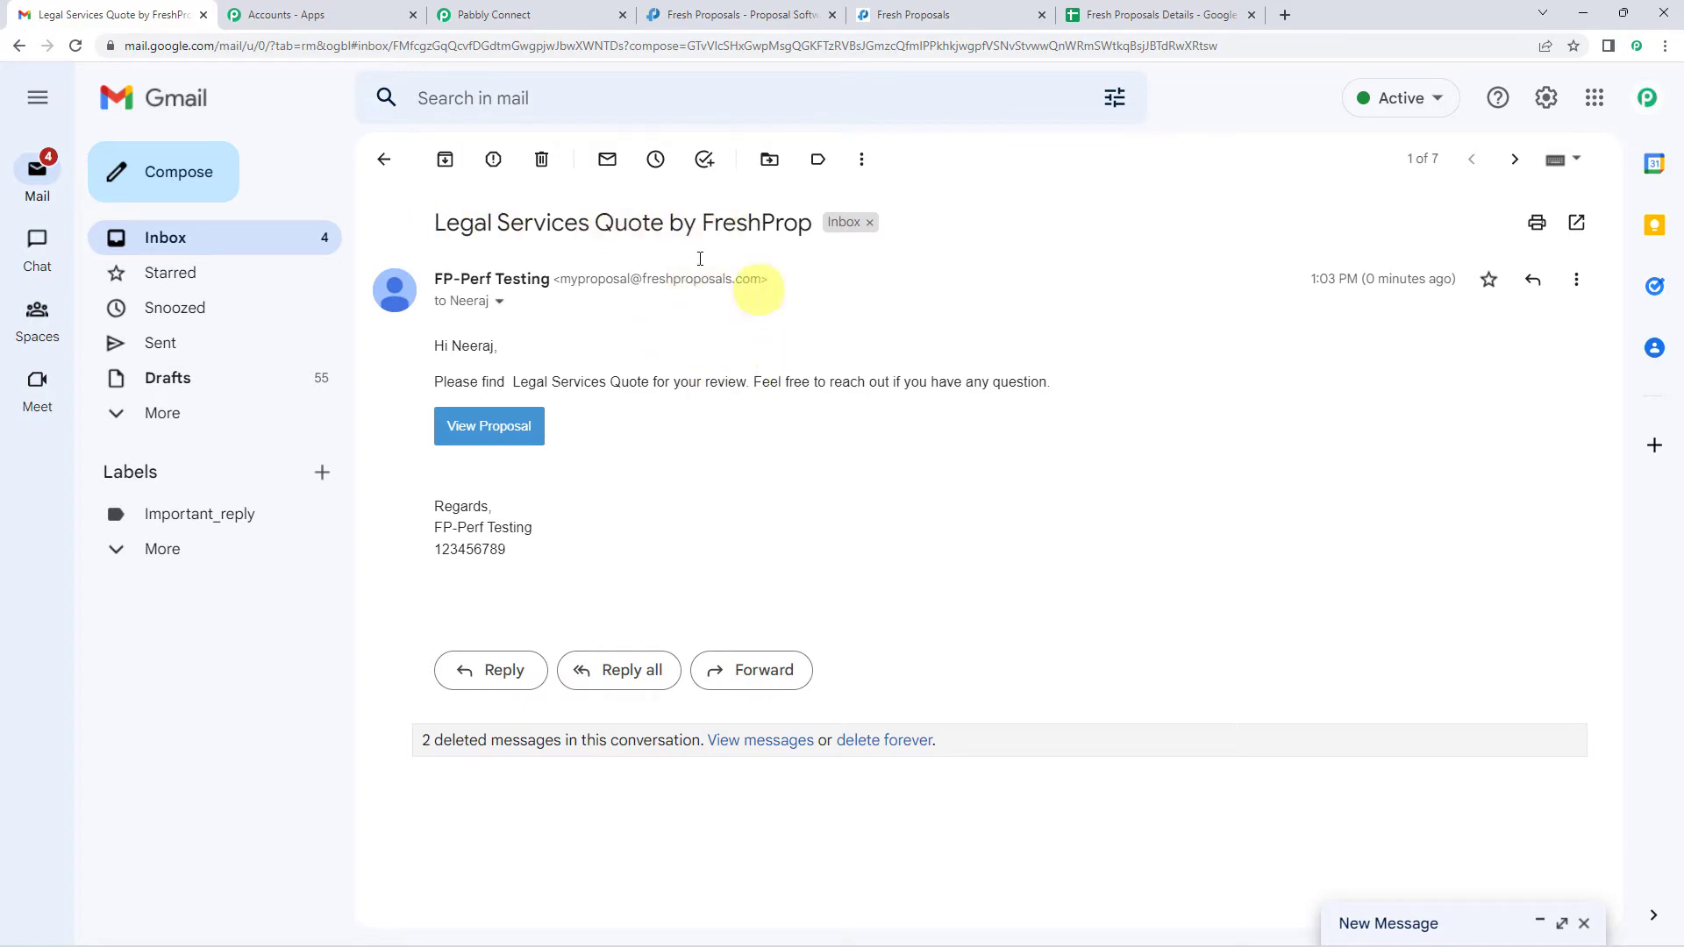
# - Return to Pabbly Connect and examine the proposal name and status in the captured trigger response
pyautogui.click(586, 7)
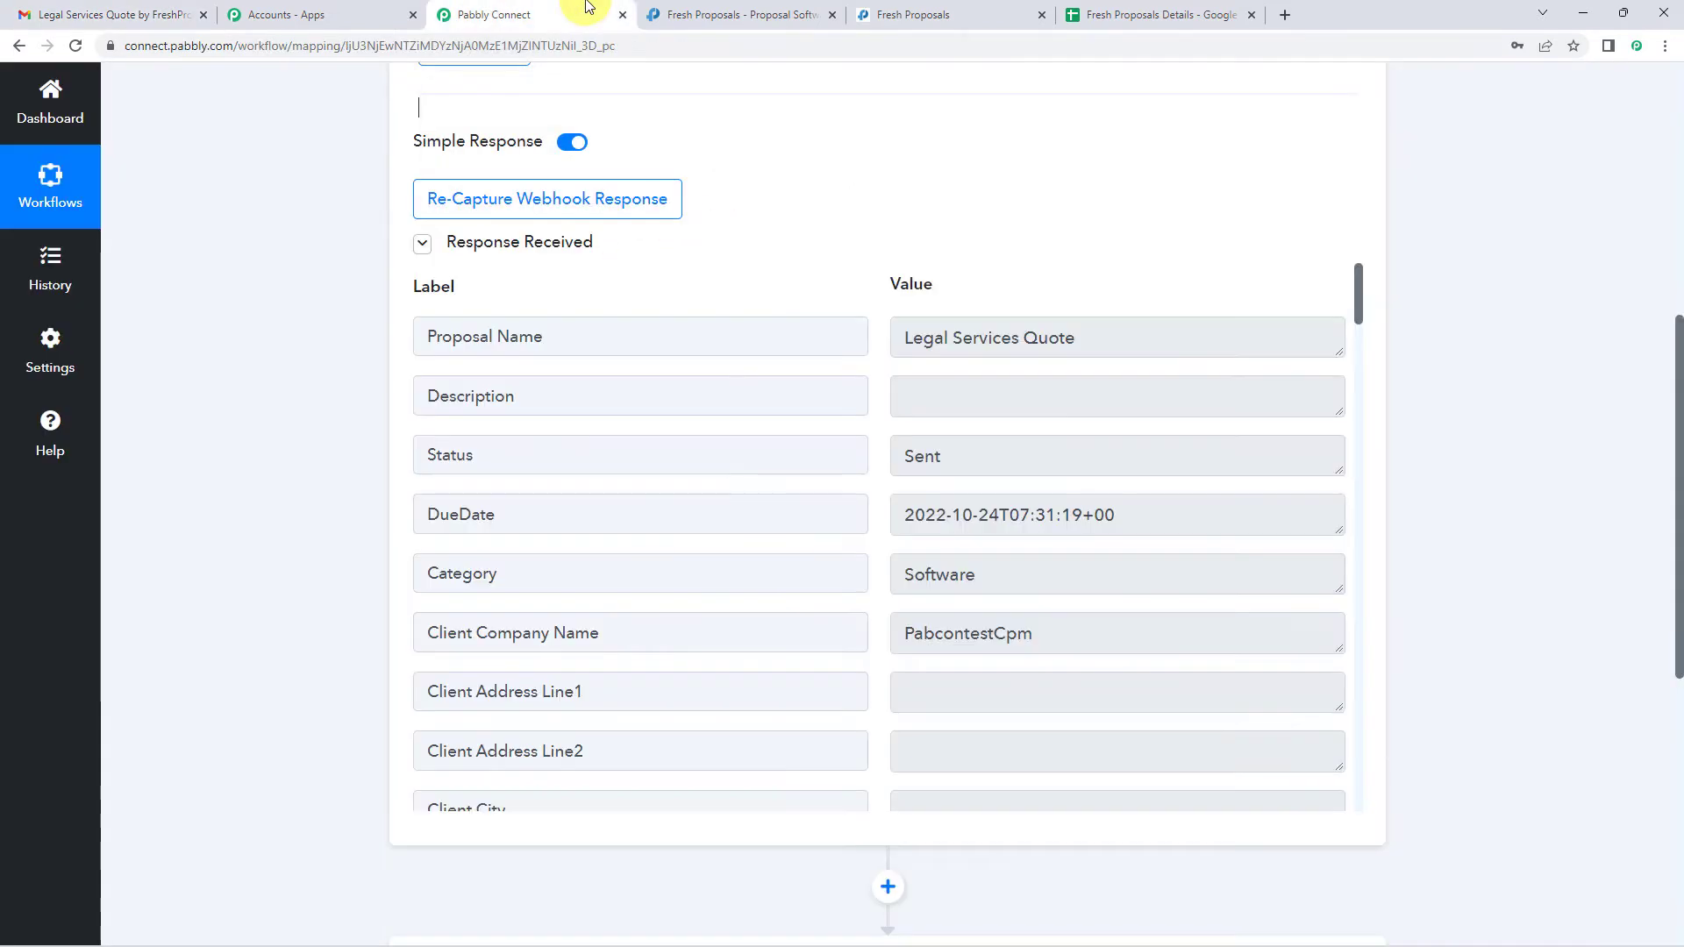
pyautogui.scroll(-1, 302, 375)
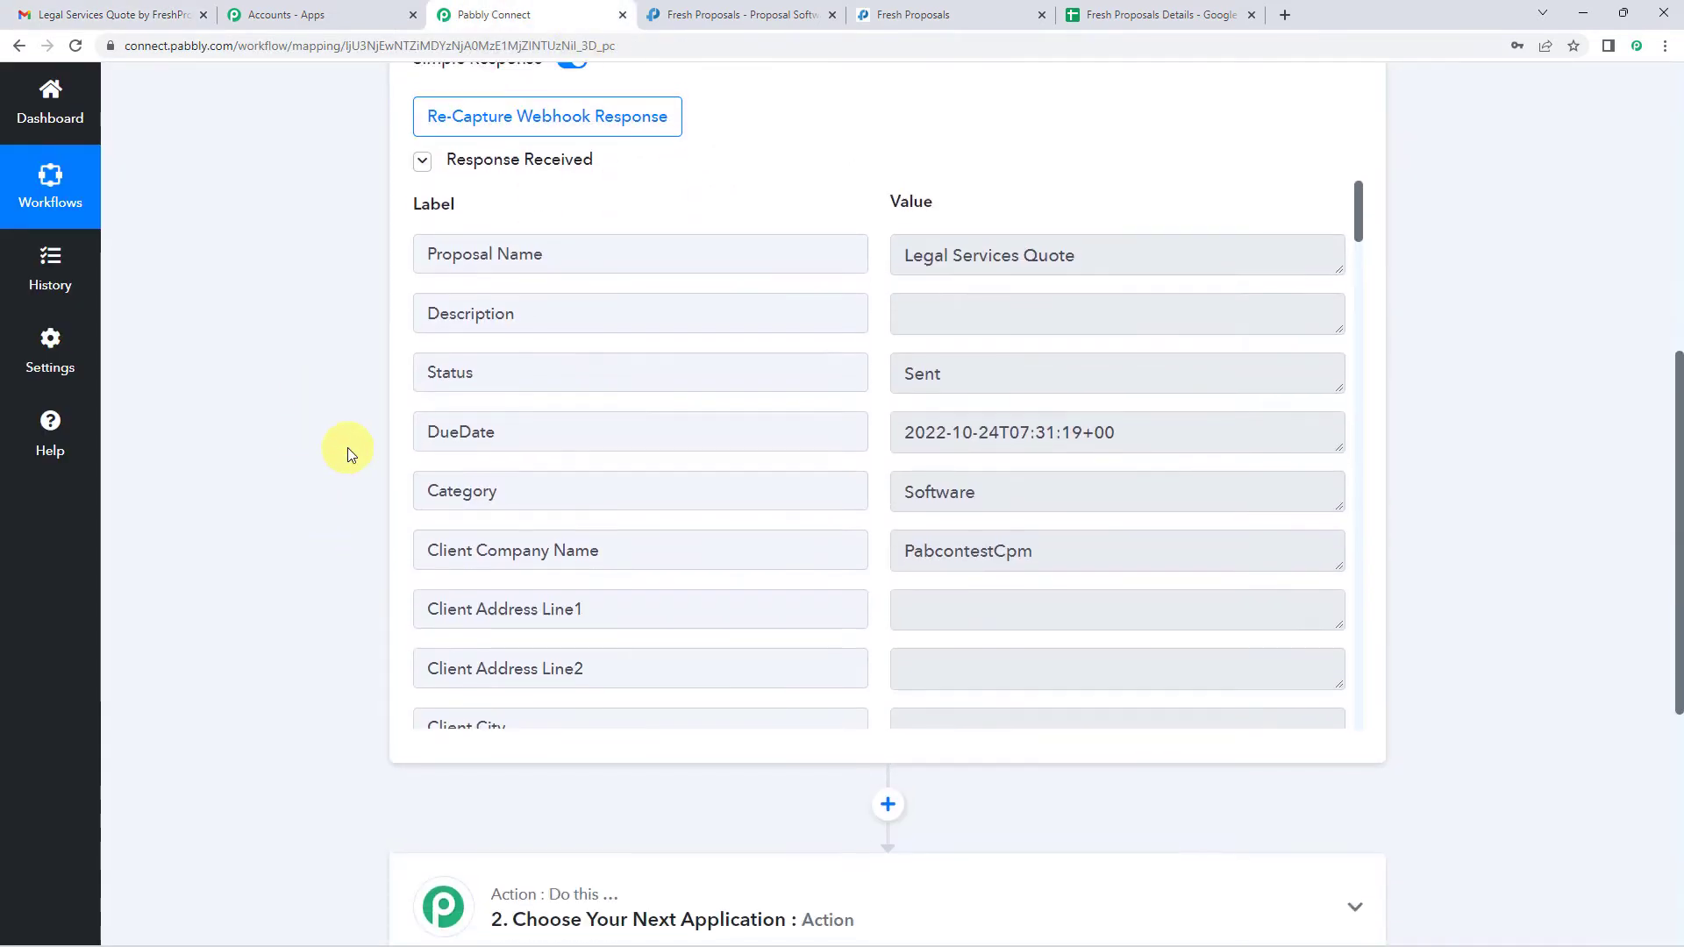
pyautogui.scroll(3, 351, 482)
pyautogui.scroll(1, 973, 301)
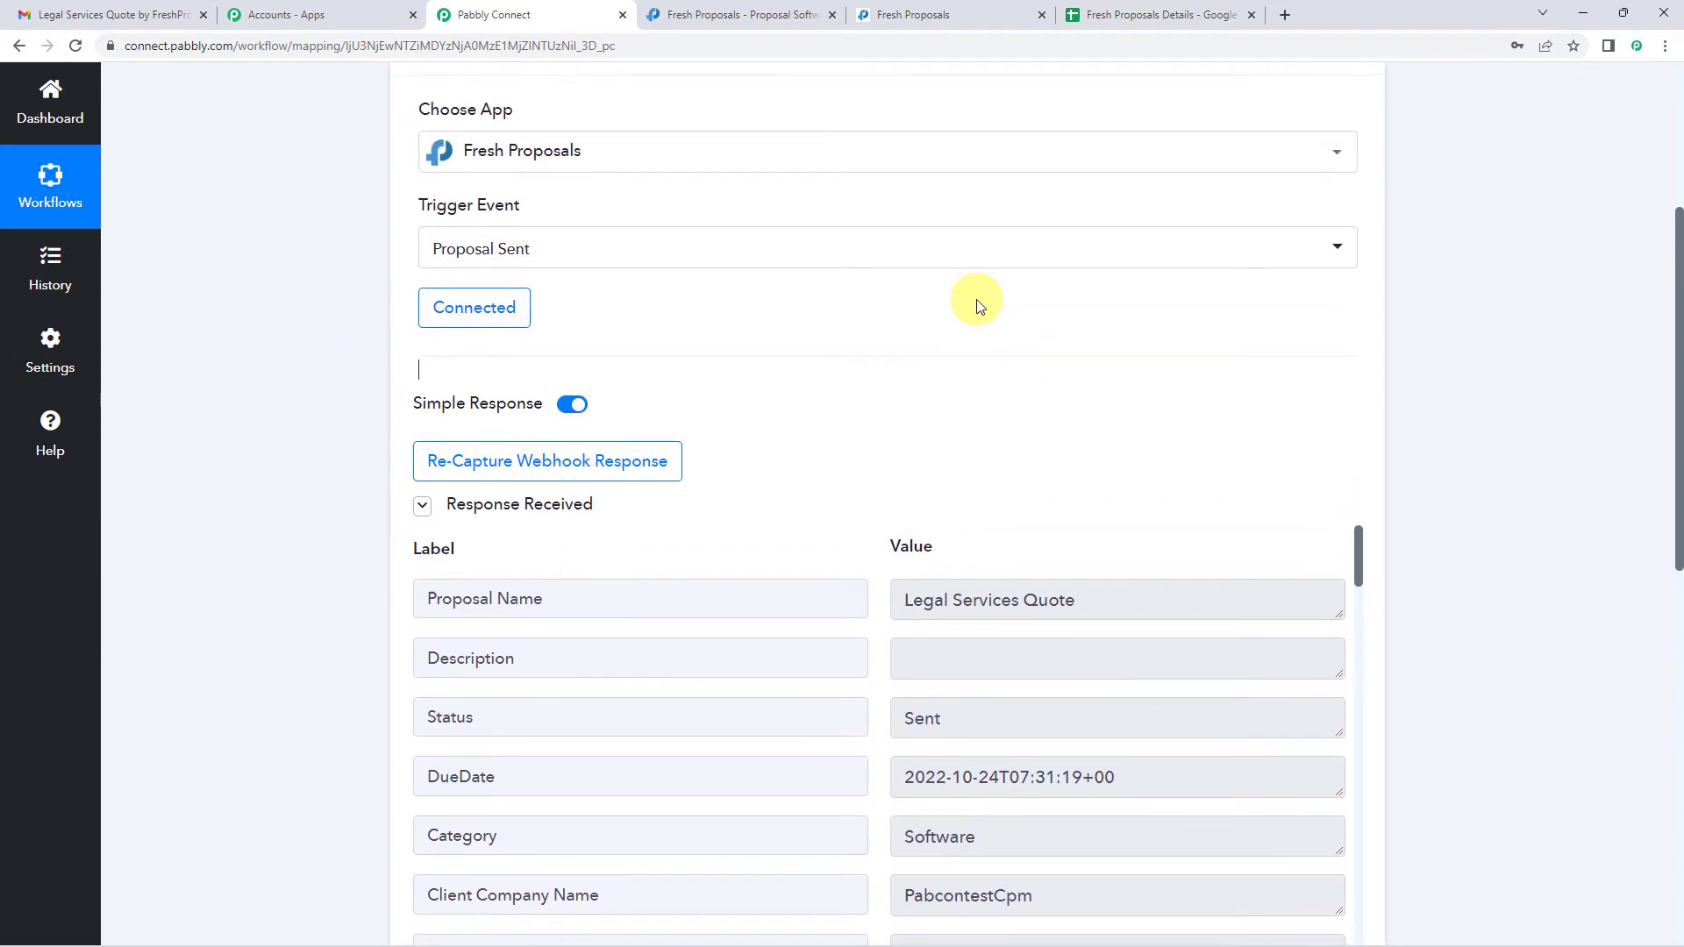
pyautogui.scroll(-2, 877, 386)
pyautogui.moveTo(905, 428); pyautogui.dragTo(1079, 424)
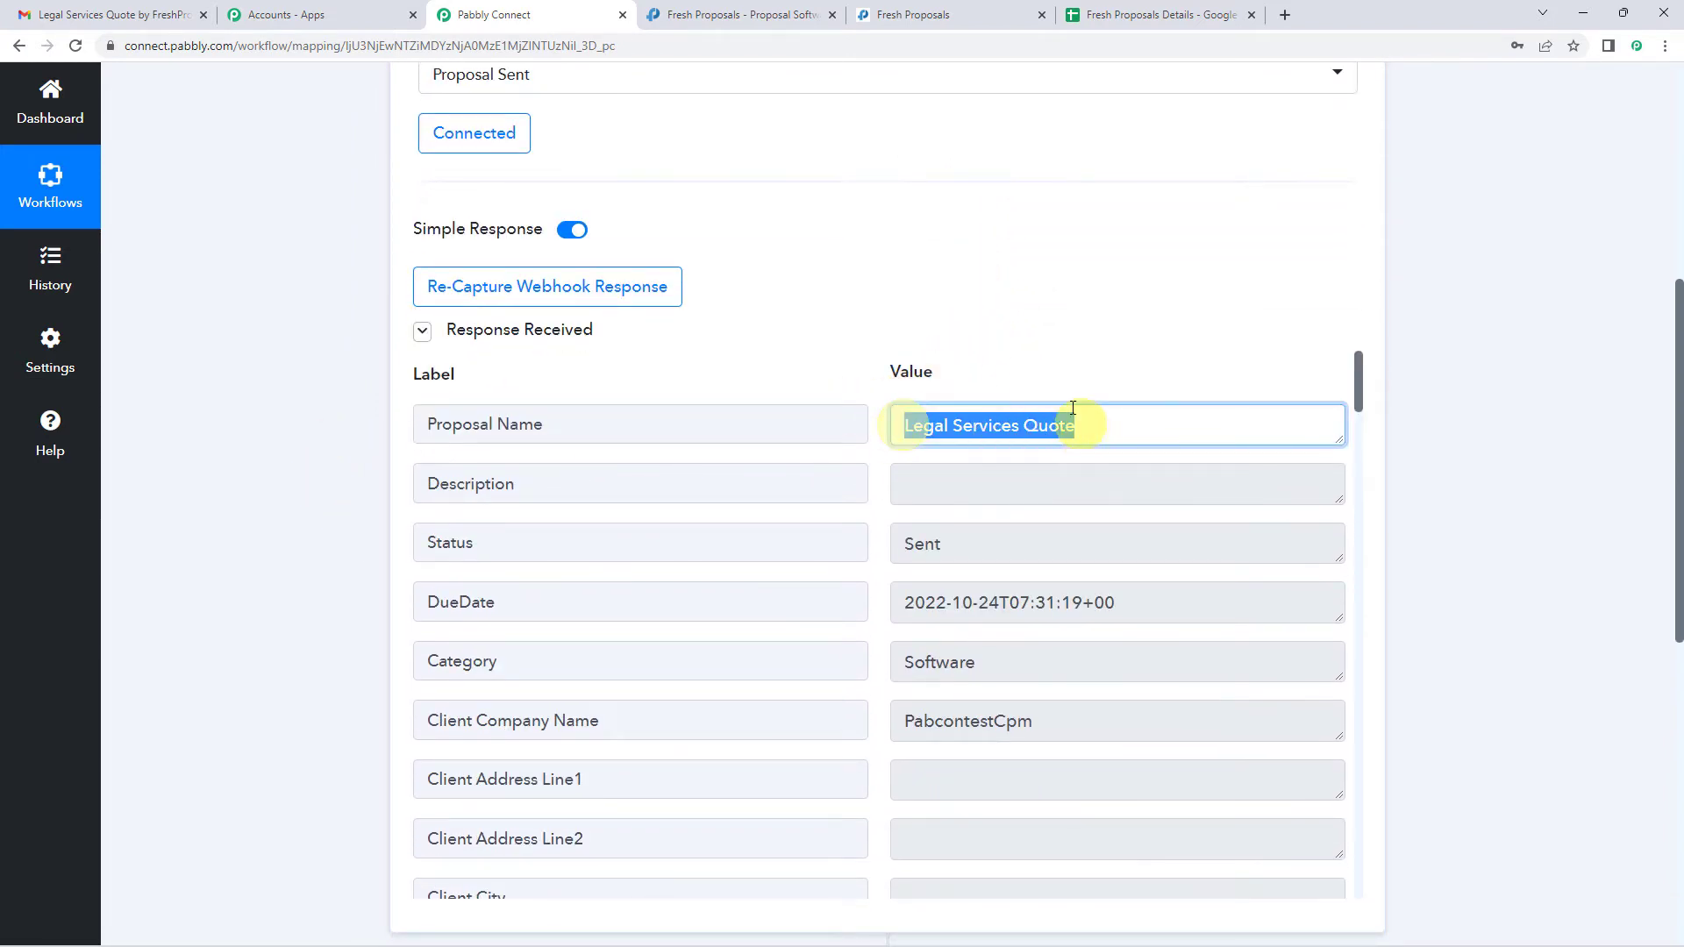
pyautogui.click(1041, 293)
pyautogui.scroll(-1, 1043, 300)
pyautogui.scroll(-3, 1044, 299)
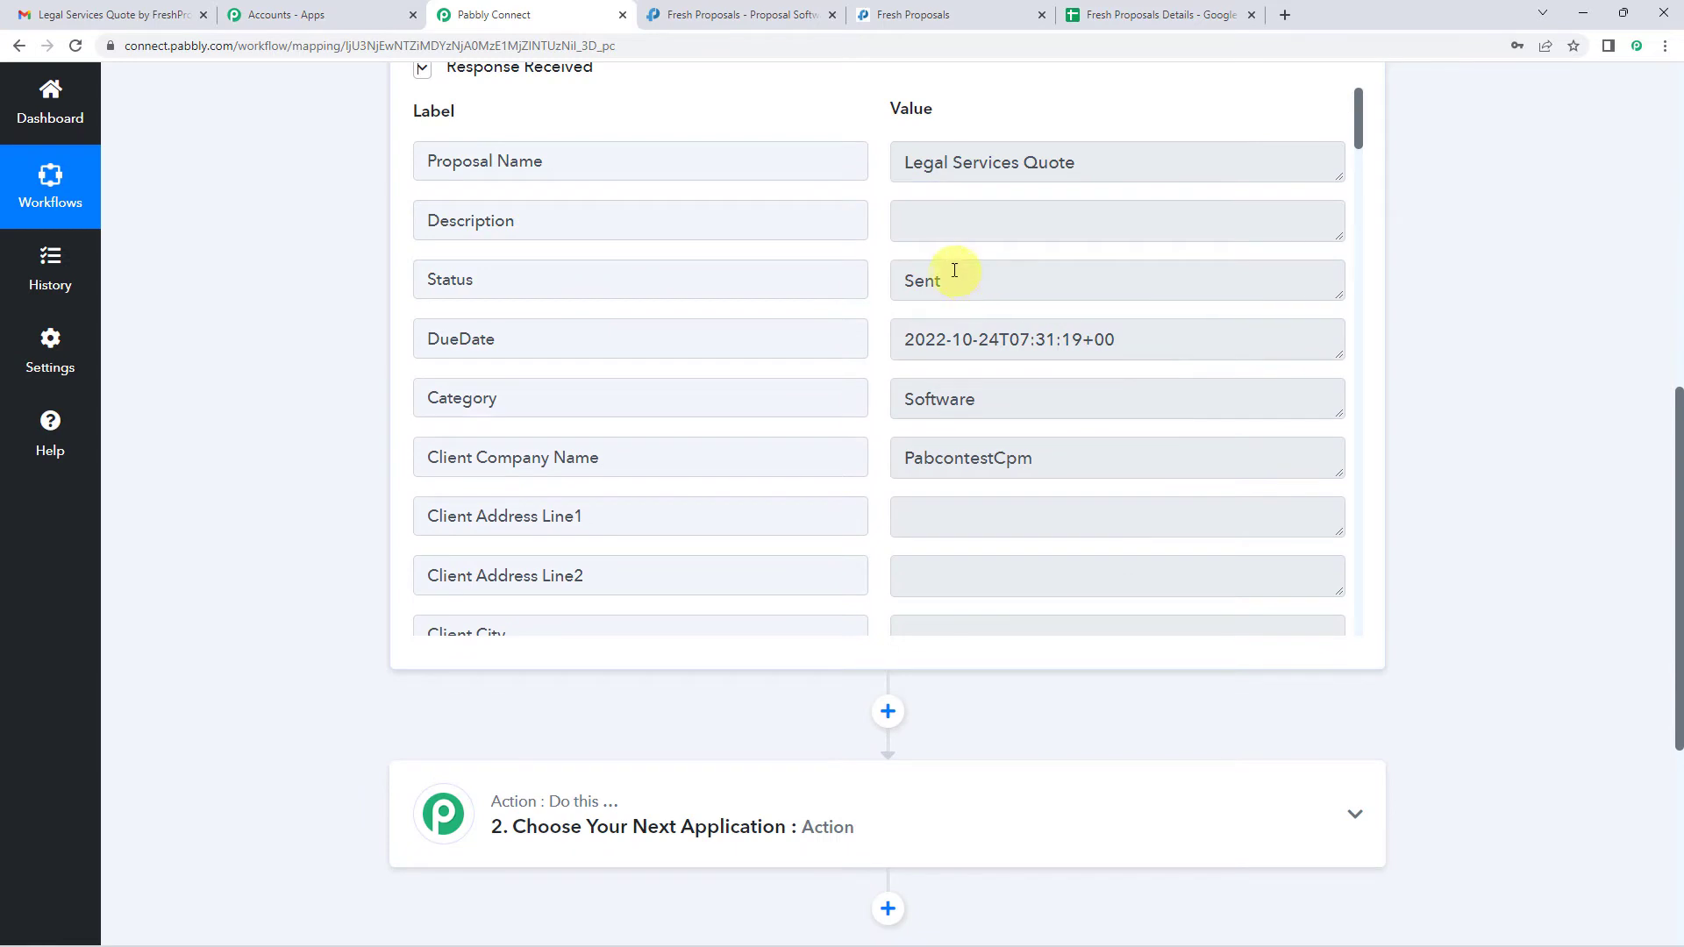
pyautogui.doubleClick(926, 280)
# - Read the client contact, price, proposal number, submission date, currency and fee table fields in the trigger response
pyautogui.scroll(-2, 921, 298)
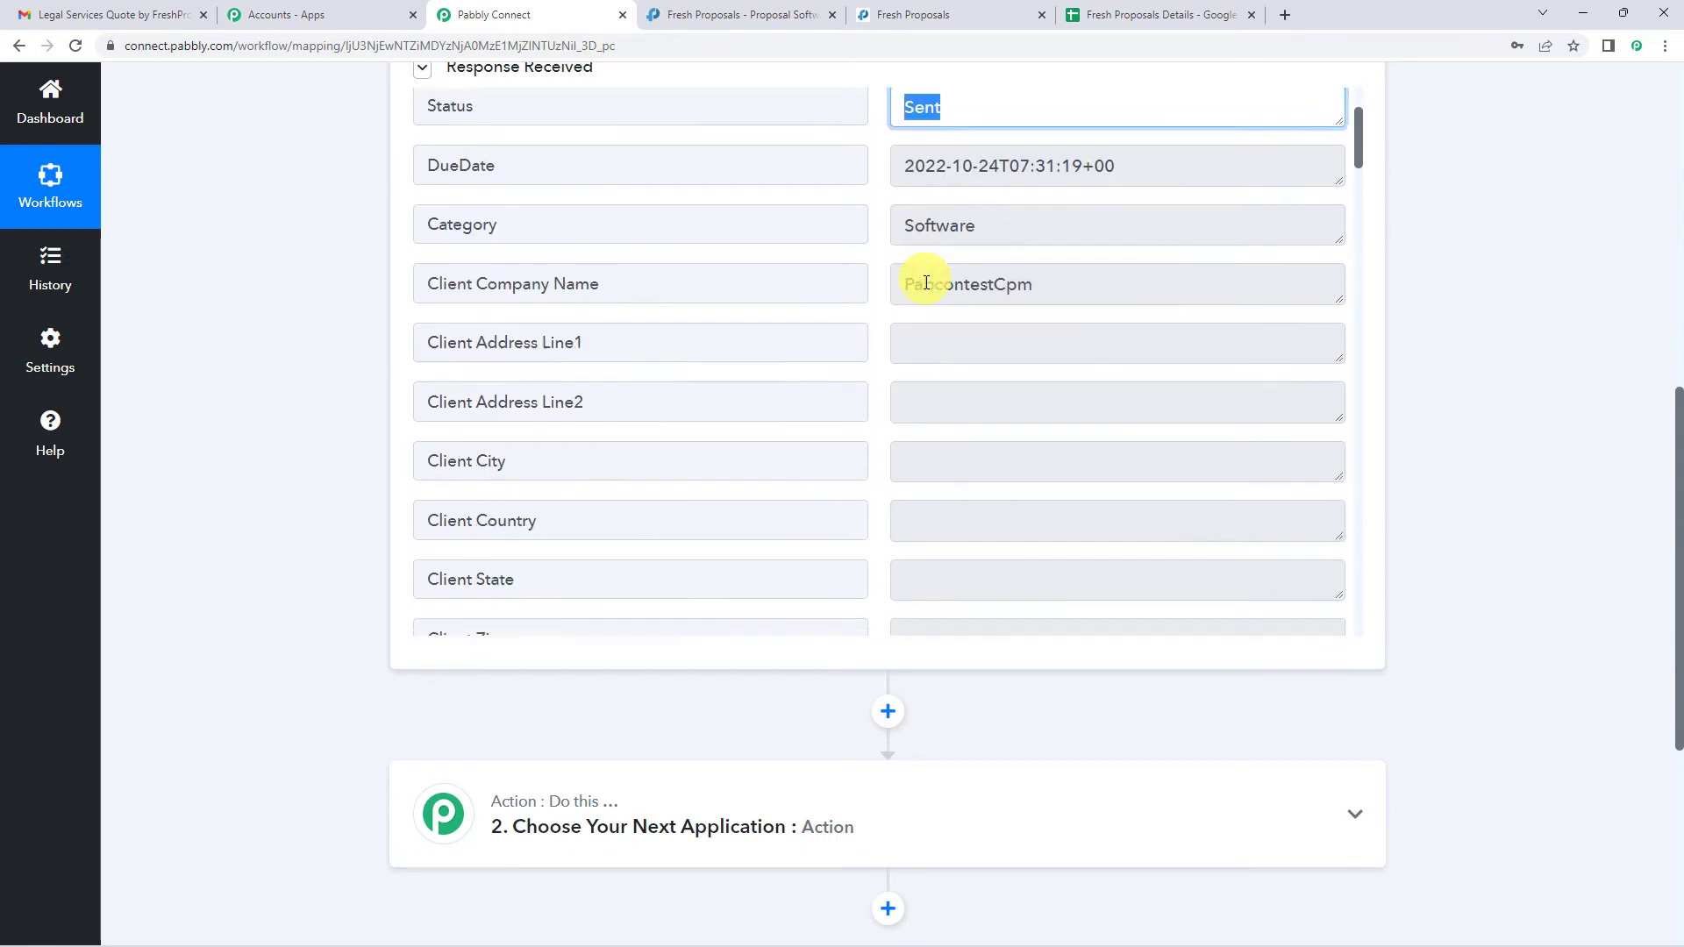
pyautogui.scroll(-7, 951, 319)
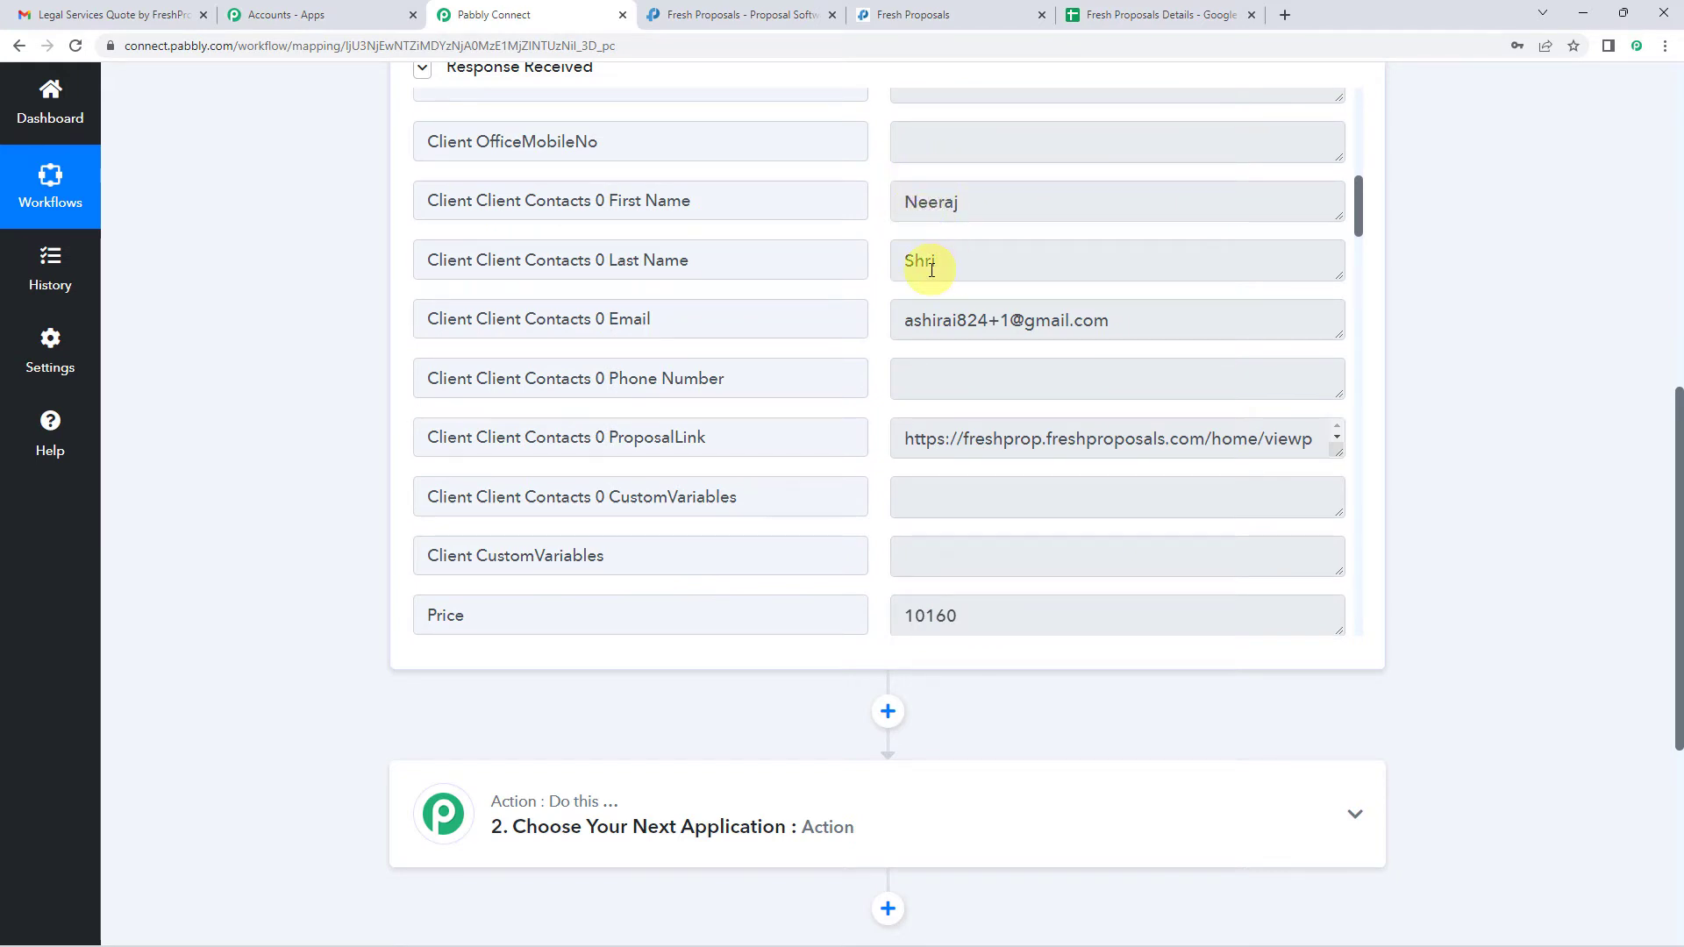
pyautogui.scroll(-3, 938, 321)
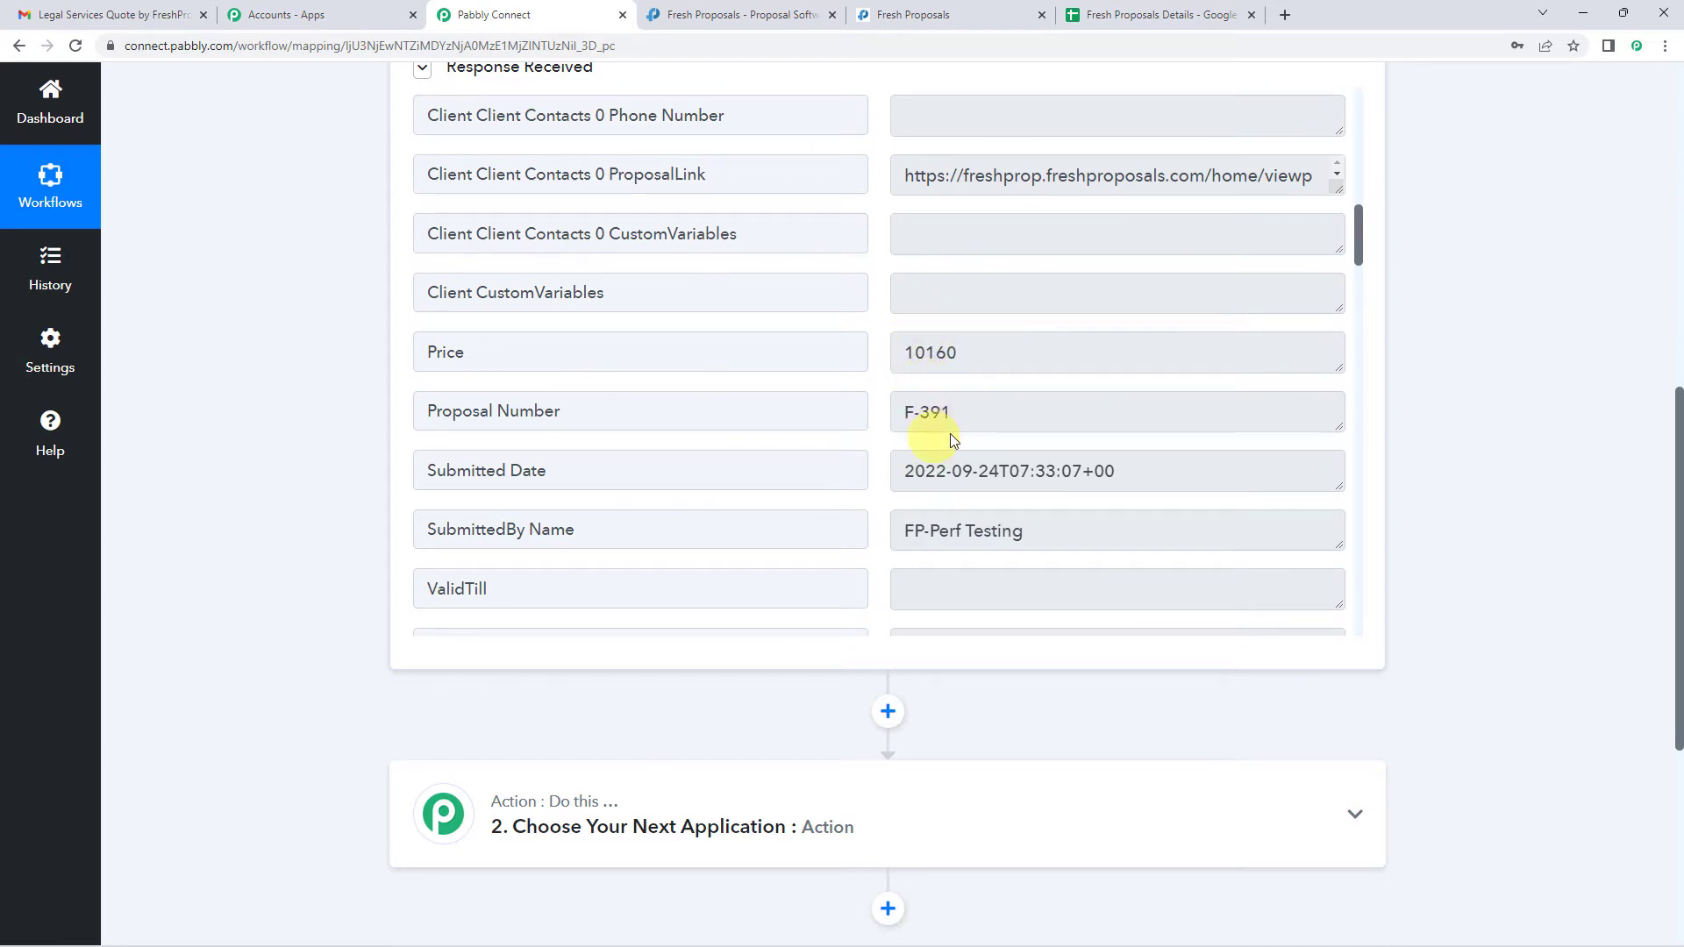
pyautogui.scroll(-3, 952, 425)
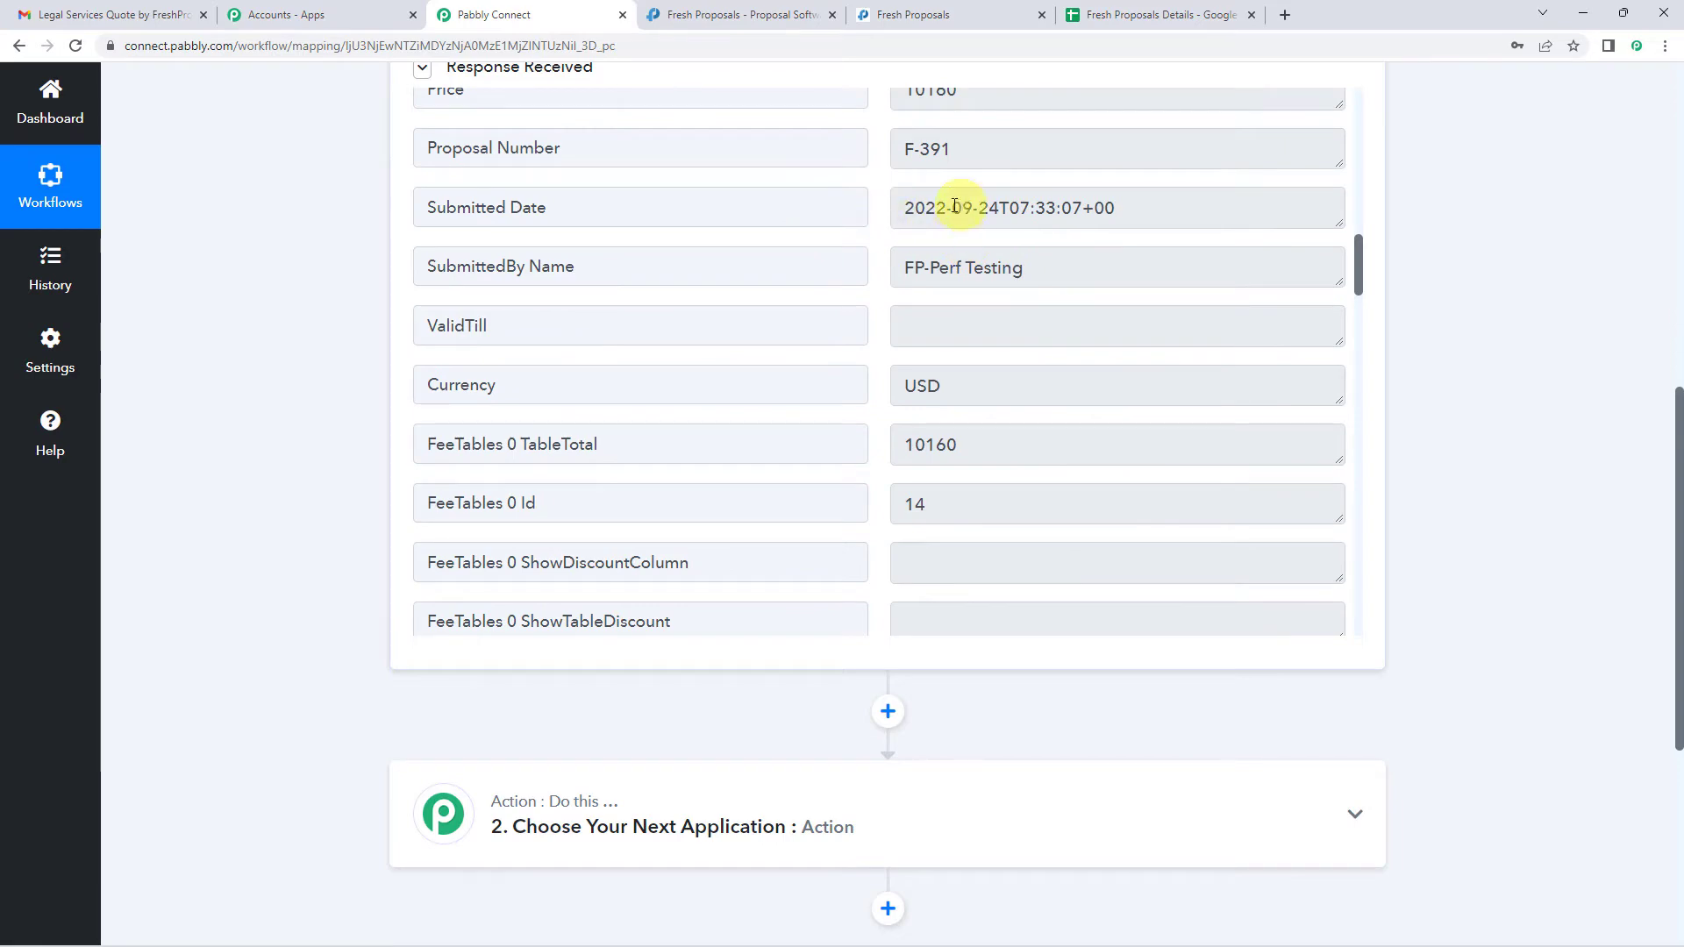
pyautogui.scroll(-2, 956, 237)
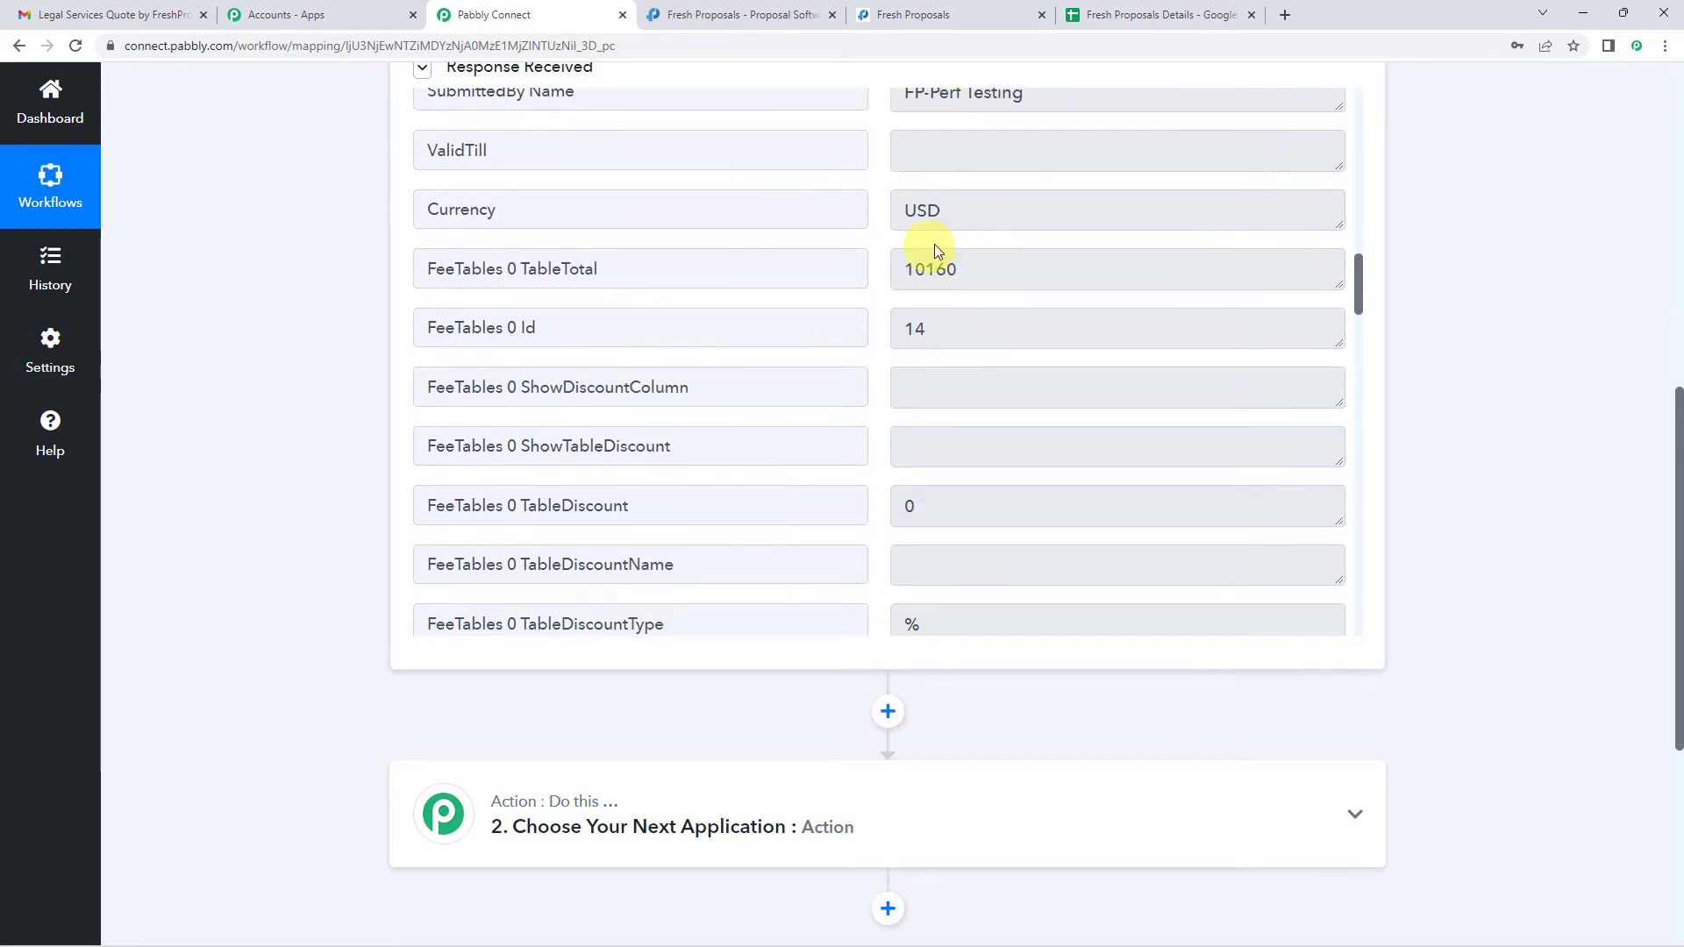
pyautogui.scroll(-5, 956, 281)
pyautogui.scroll(4, 444, 413)
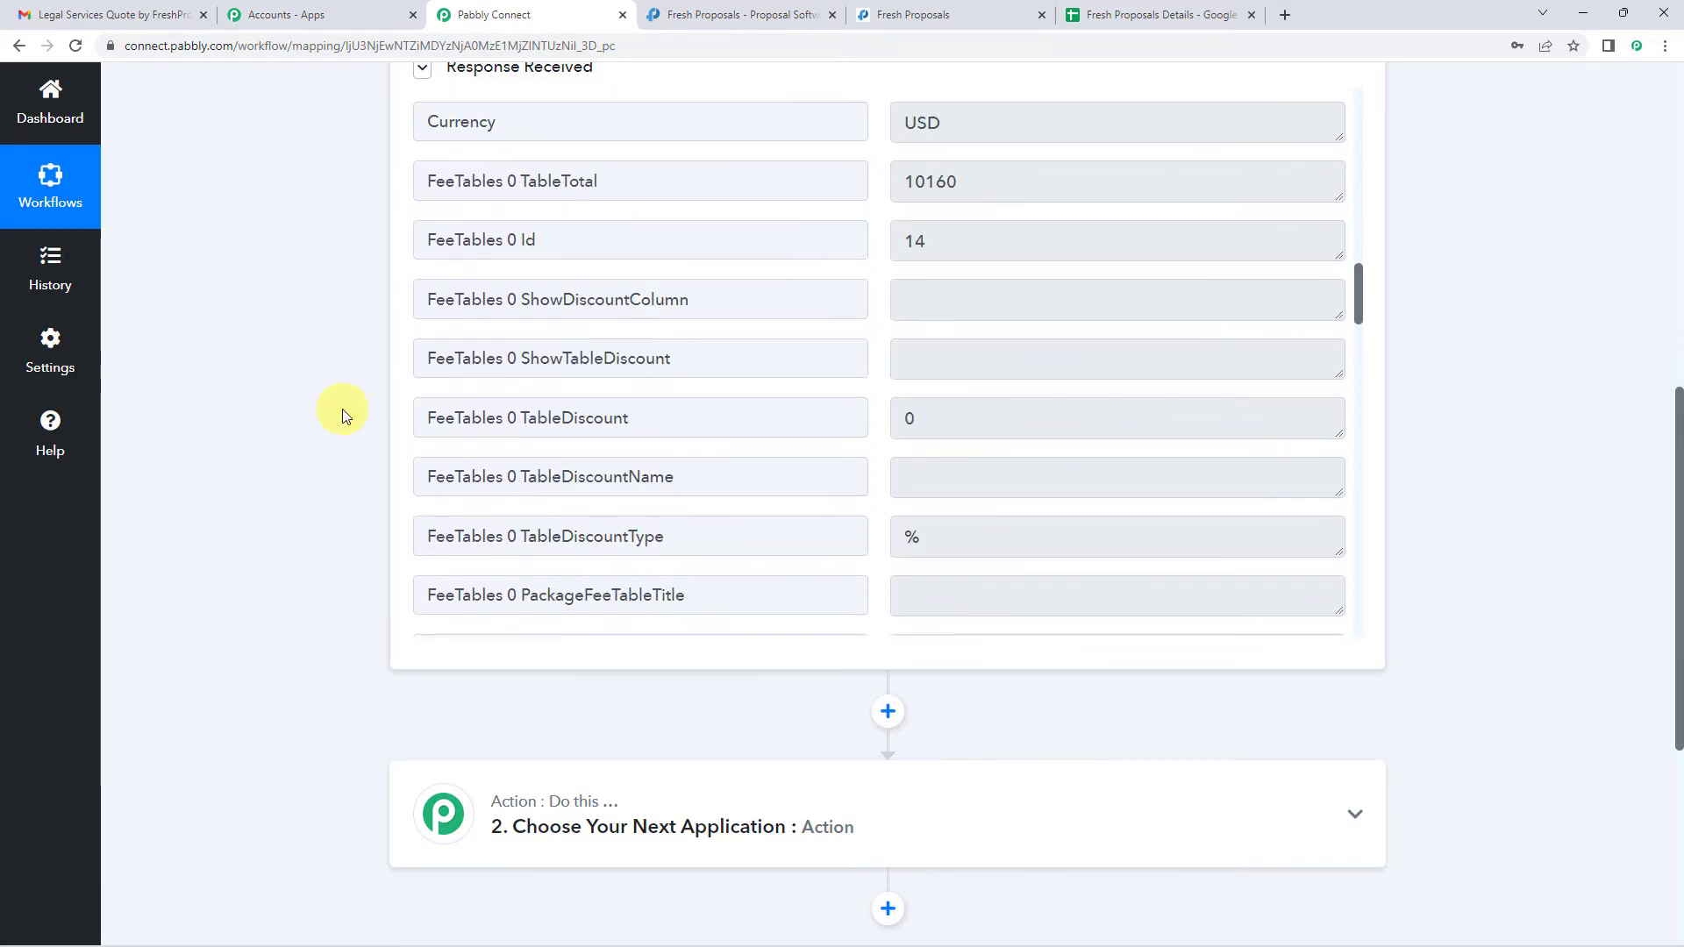
pyautogui.scroll(8, 342, 409)
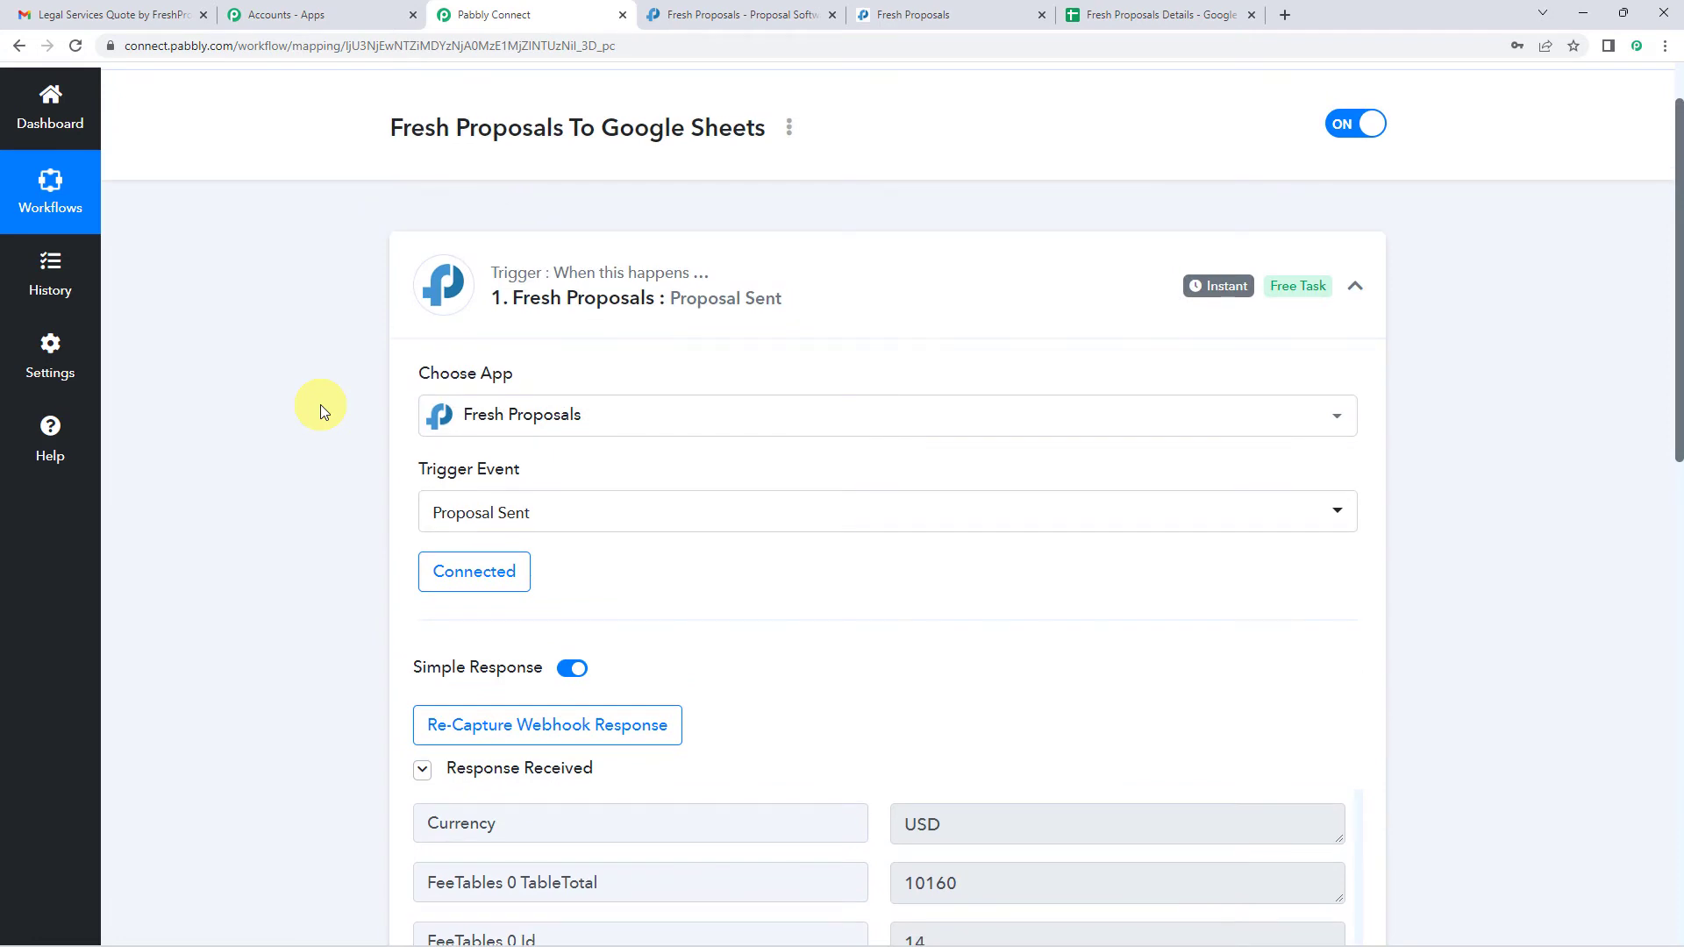
# - Set the workflow's second step to the Google Sheets app with the Add New Row action event
pyautogui.scroll(-12, 319, 404)
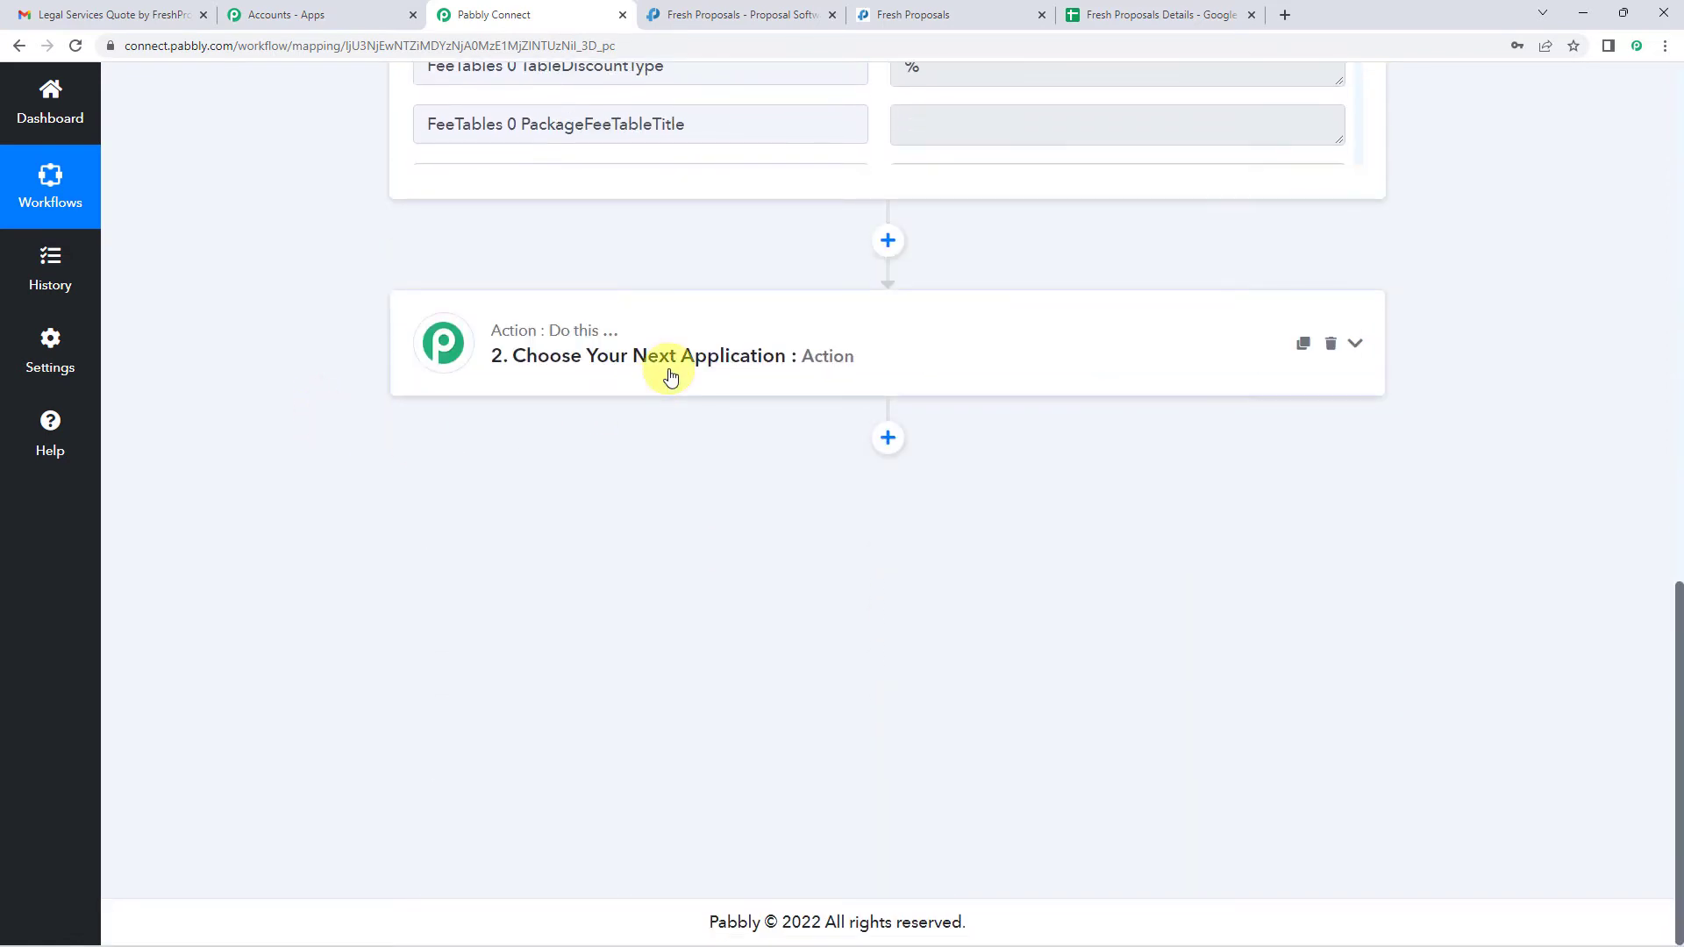
pyautogui.click(671, 378)
pyautogui.click(562, 476)
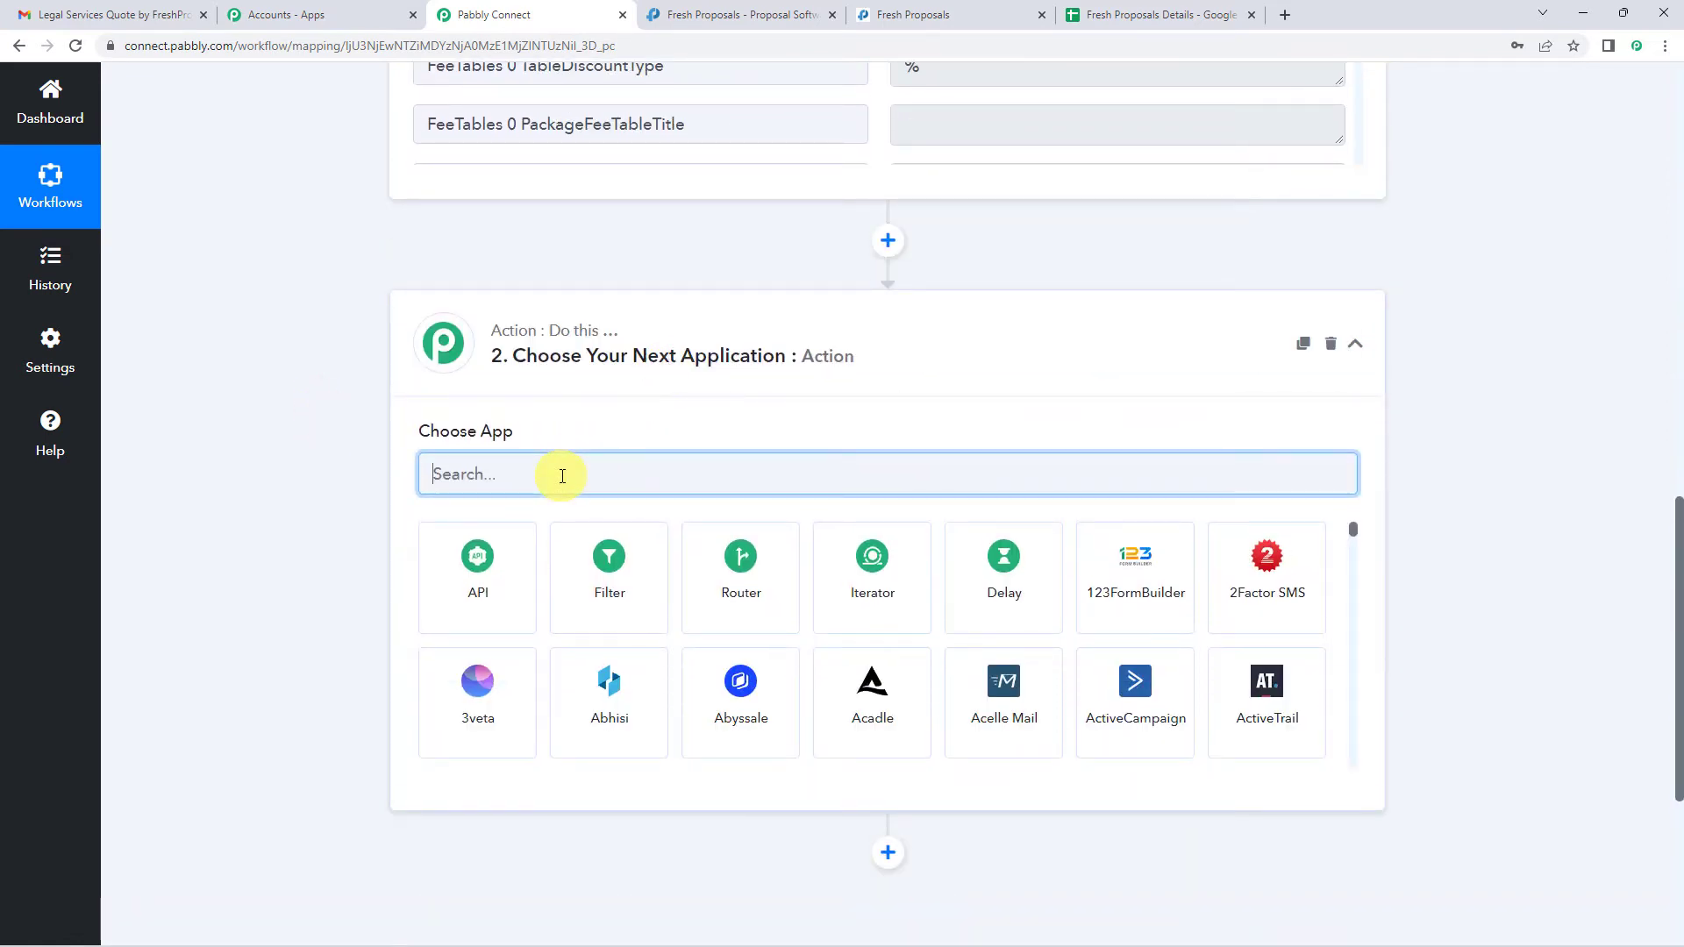
pyautogui.write('goog')
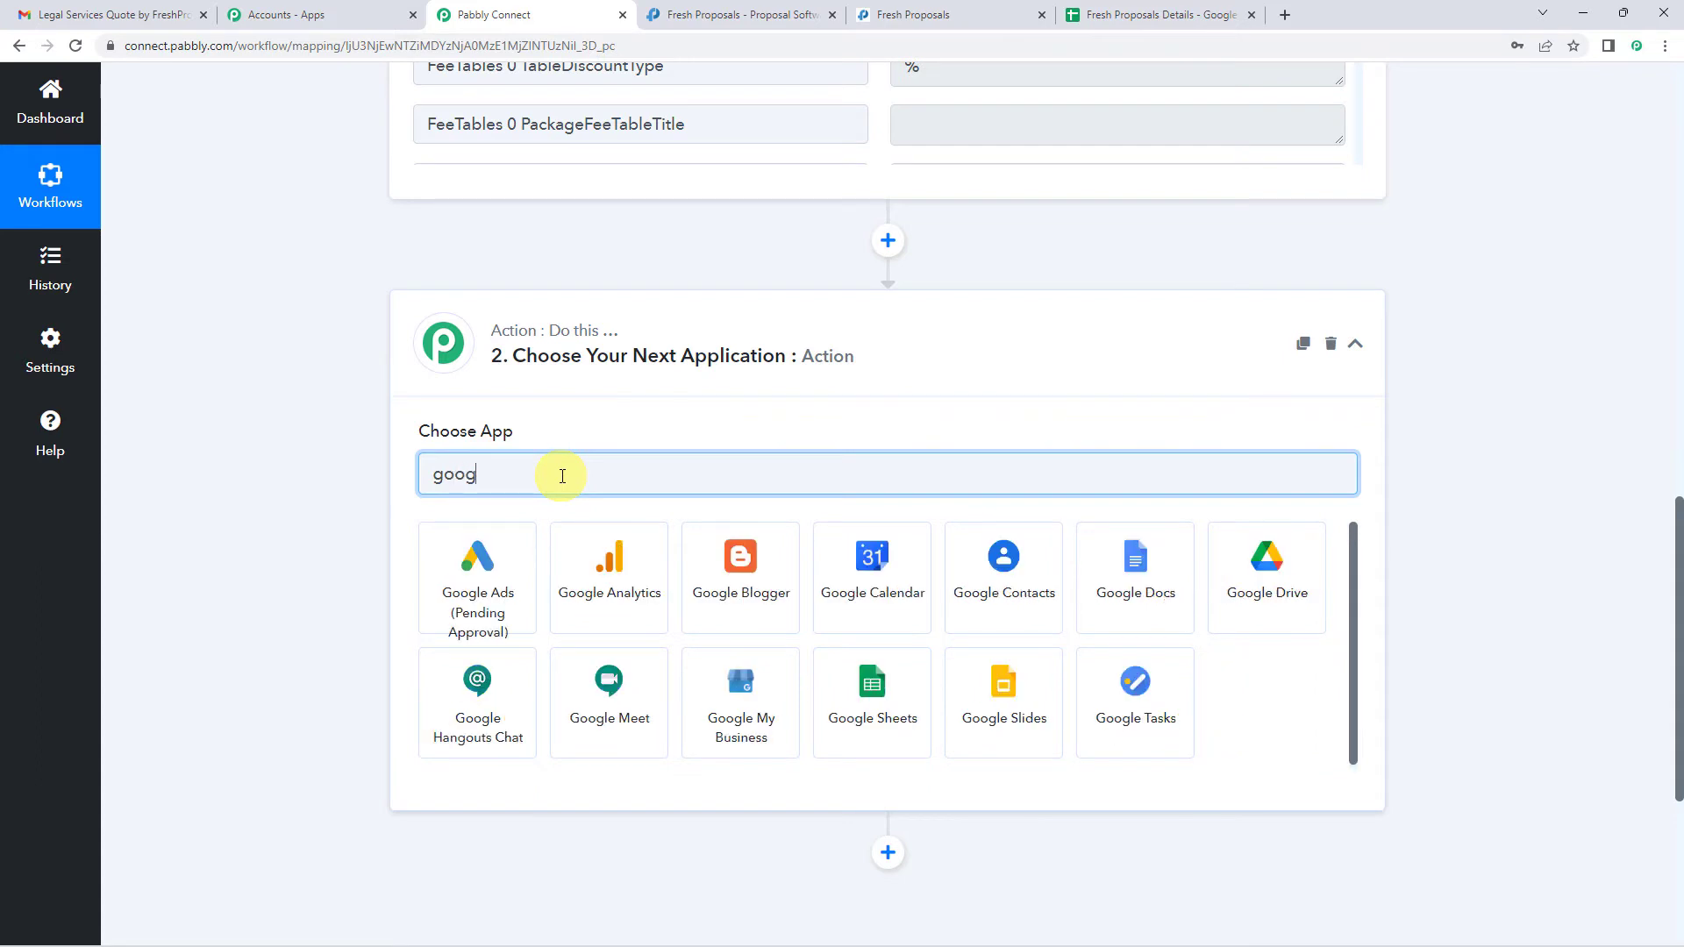
pyautogui.write('le she')
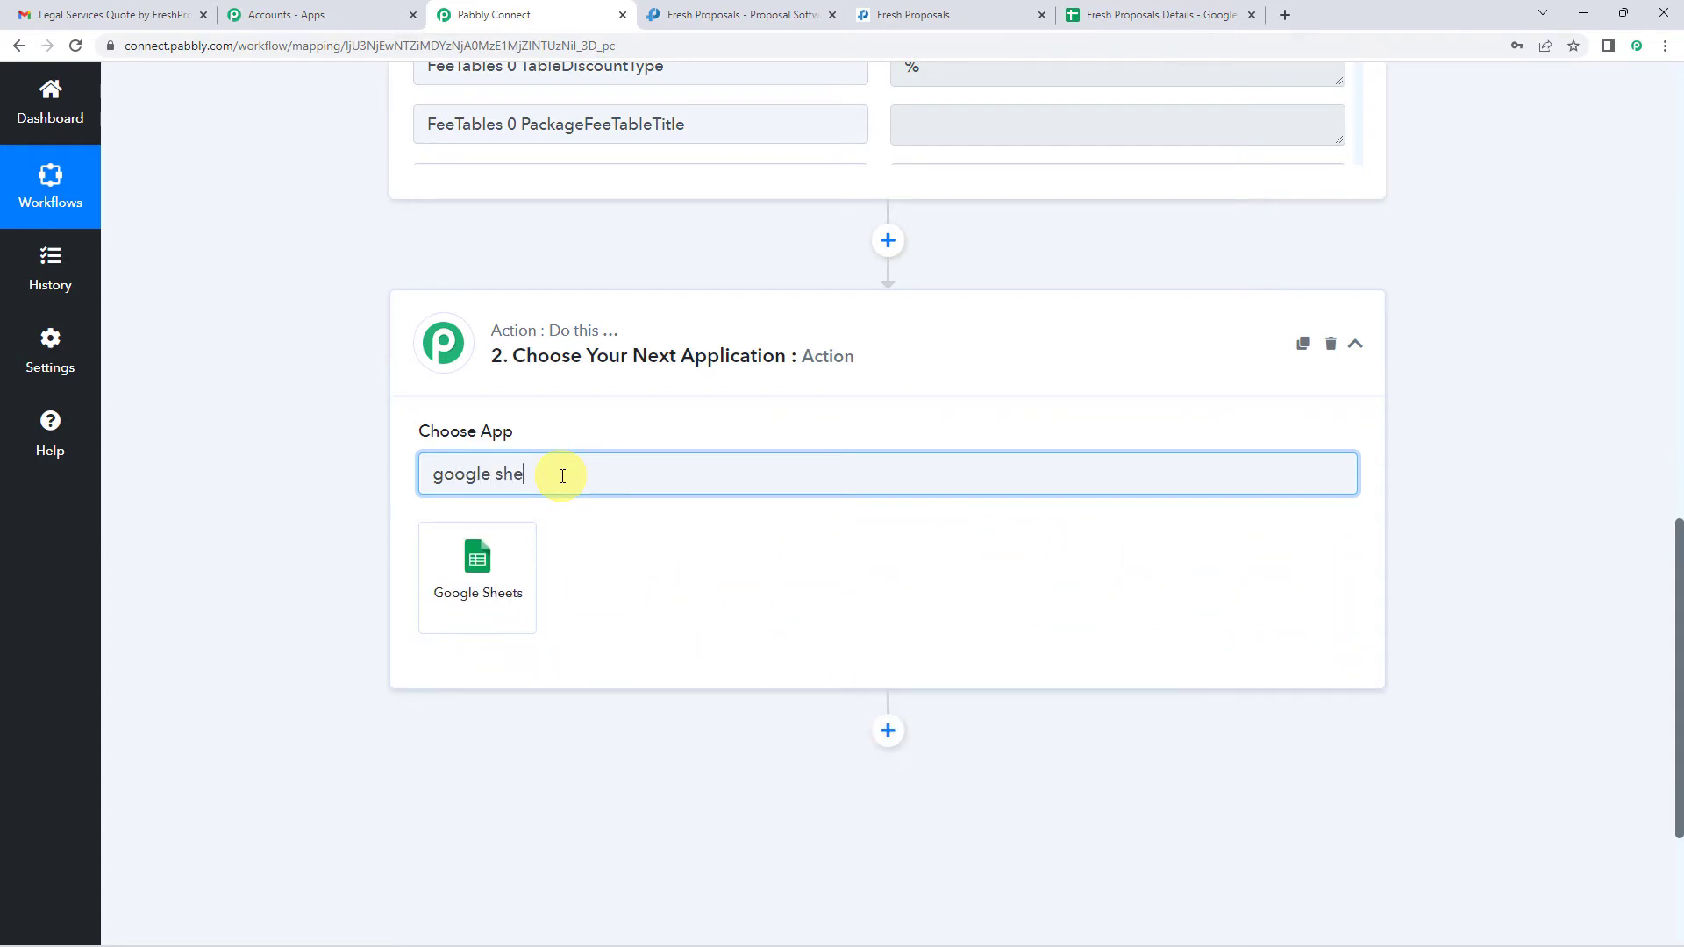
pyautogui.click(478, 566)
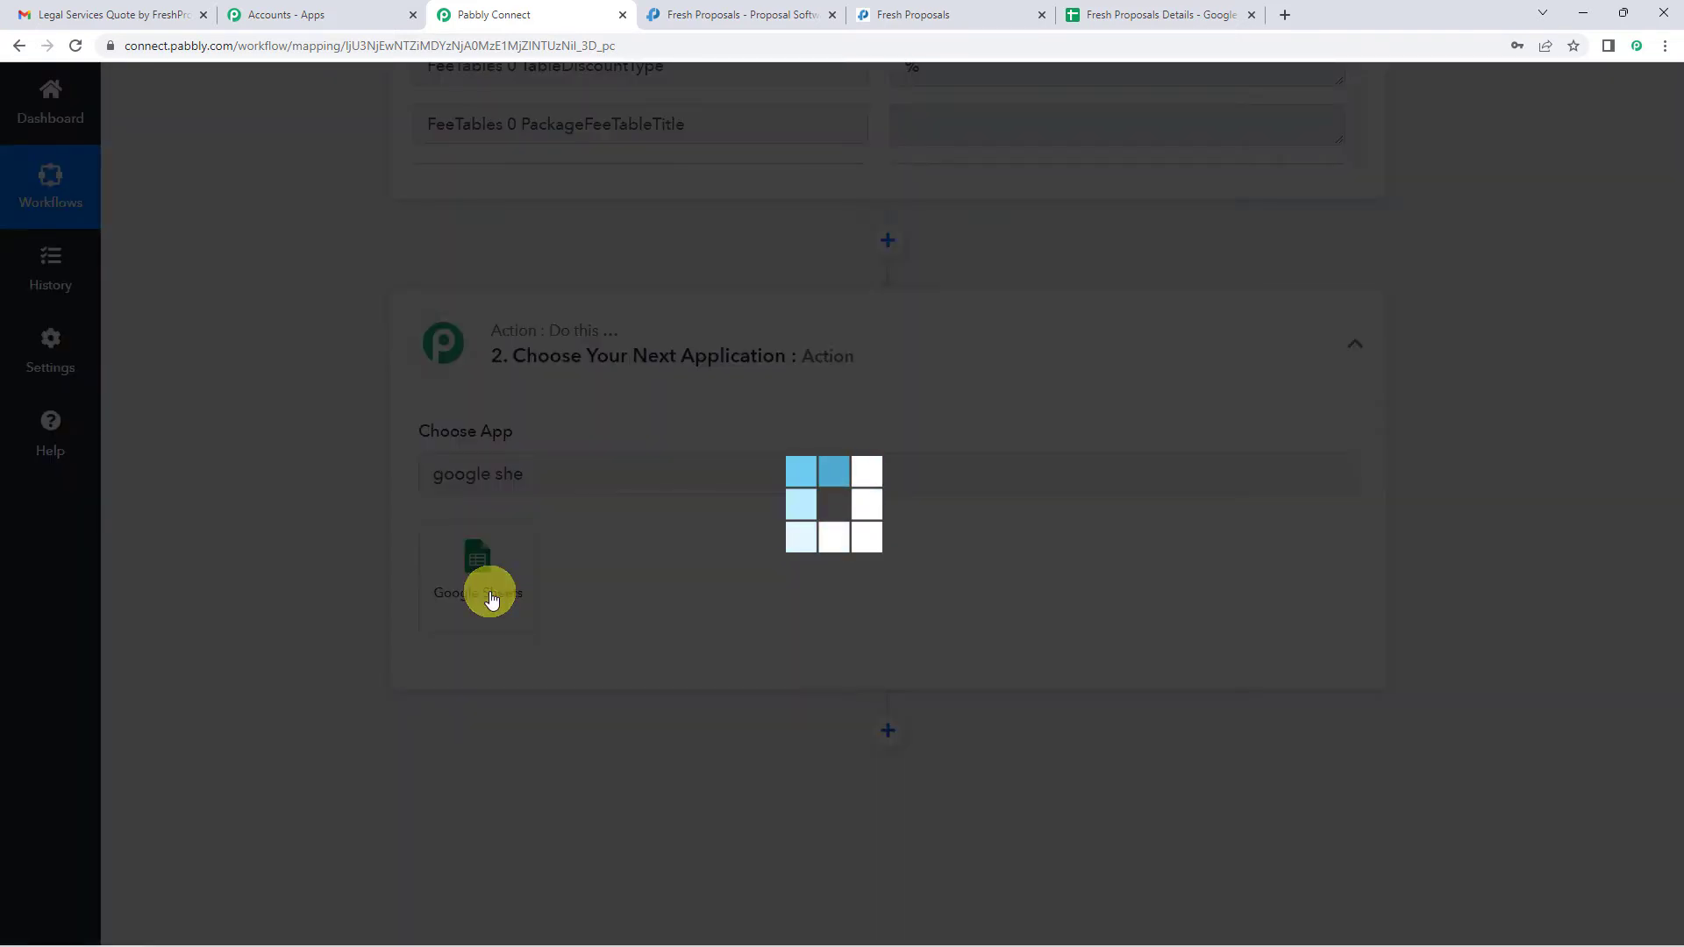
pyautogui.scroll(-1, 602, 507)
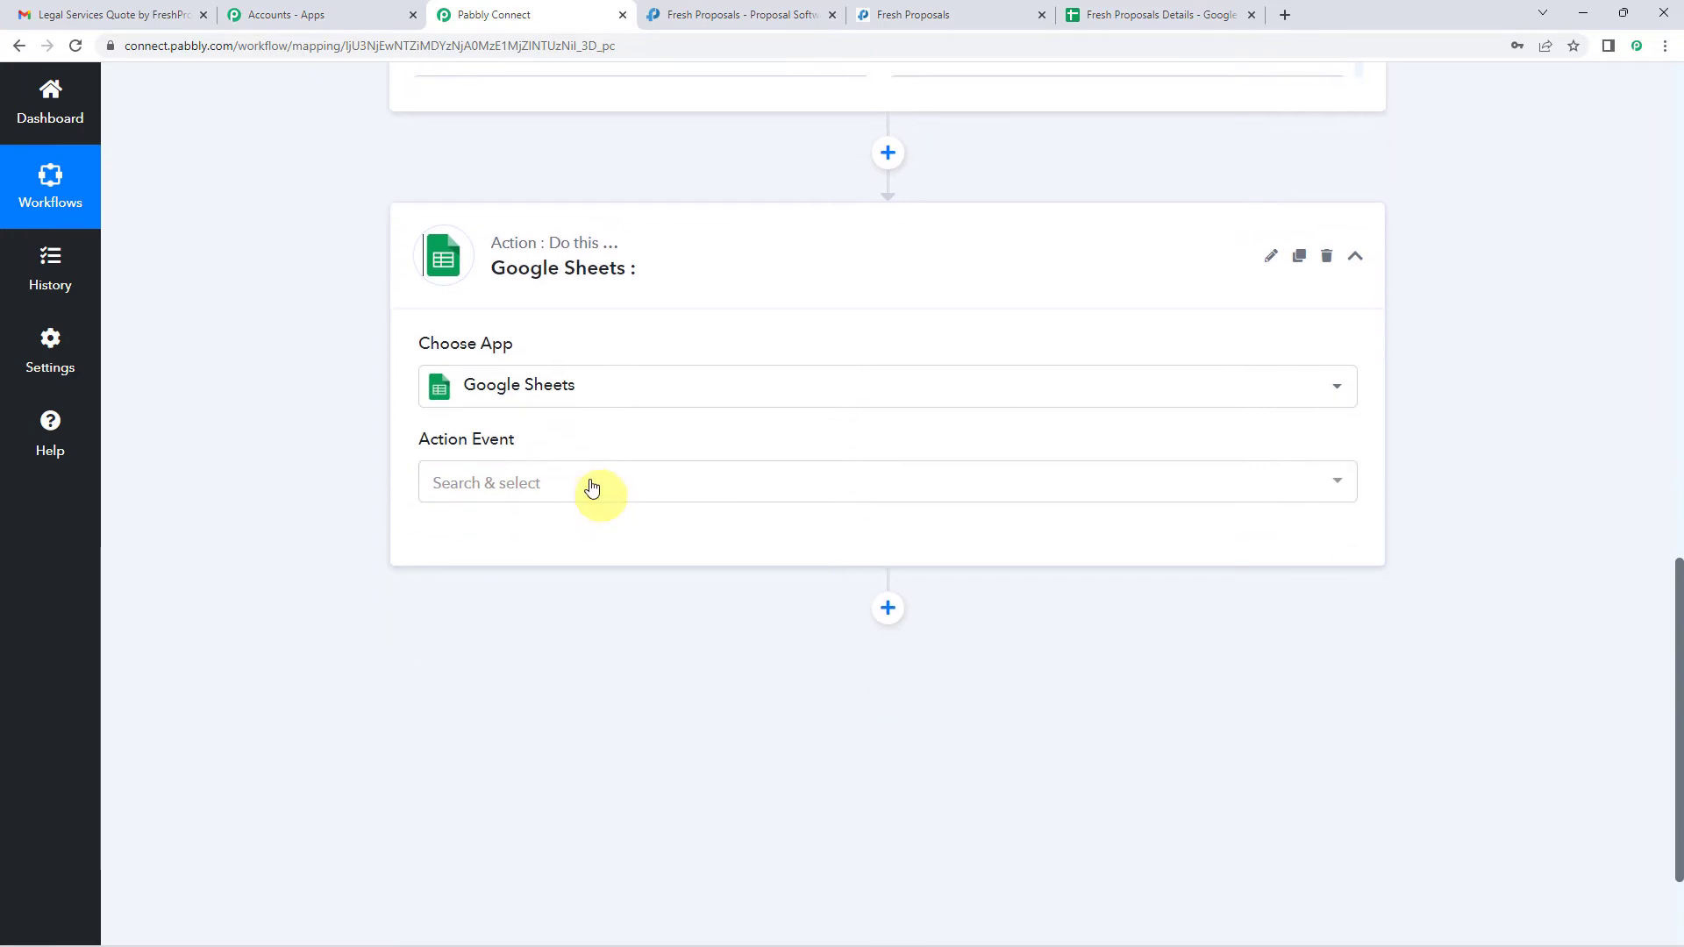
pyautogui.click(527, 484)
pyautogui.click(507, 586)
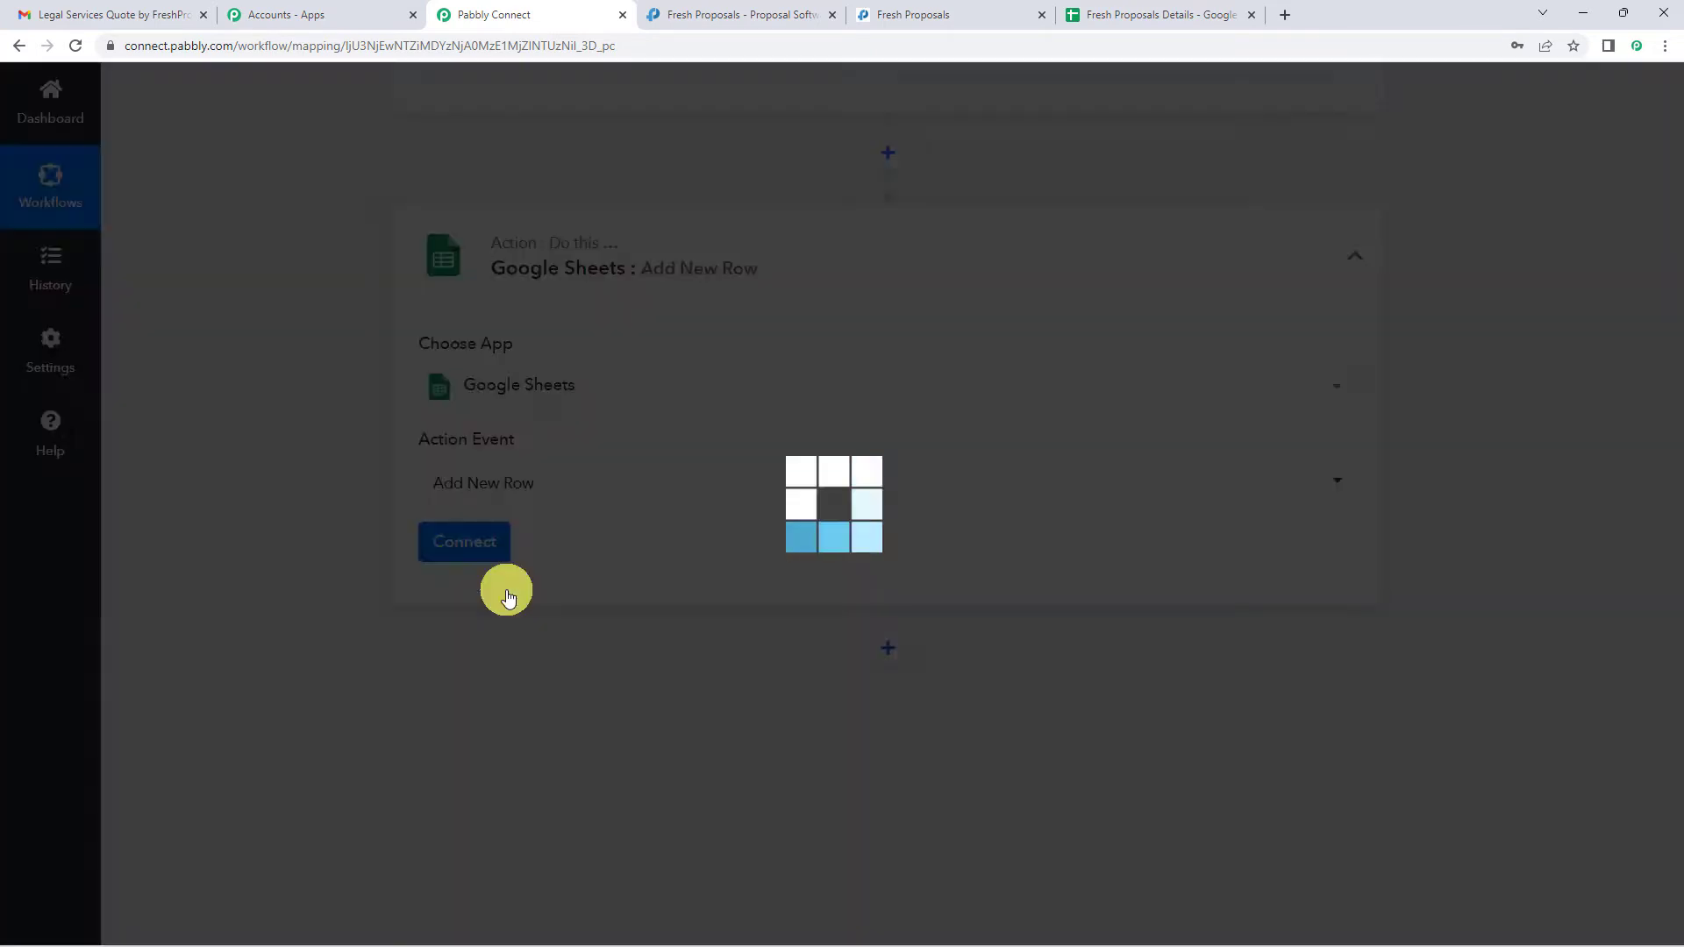
# - Add a new Google Sheets connection and authorize Pabbly Connect Sheets to access the Google account
pyautogui.click(459, 548)
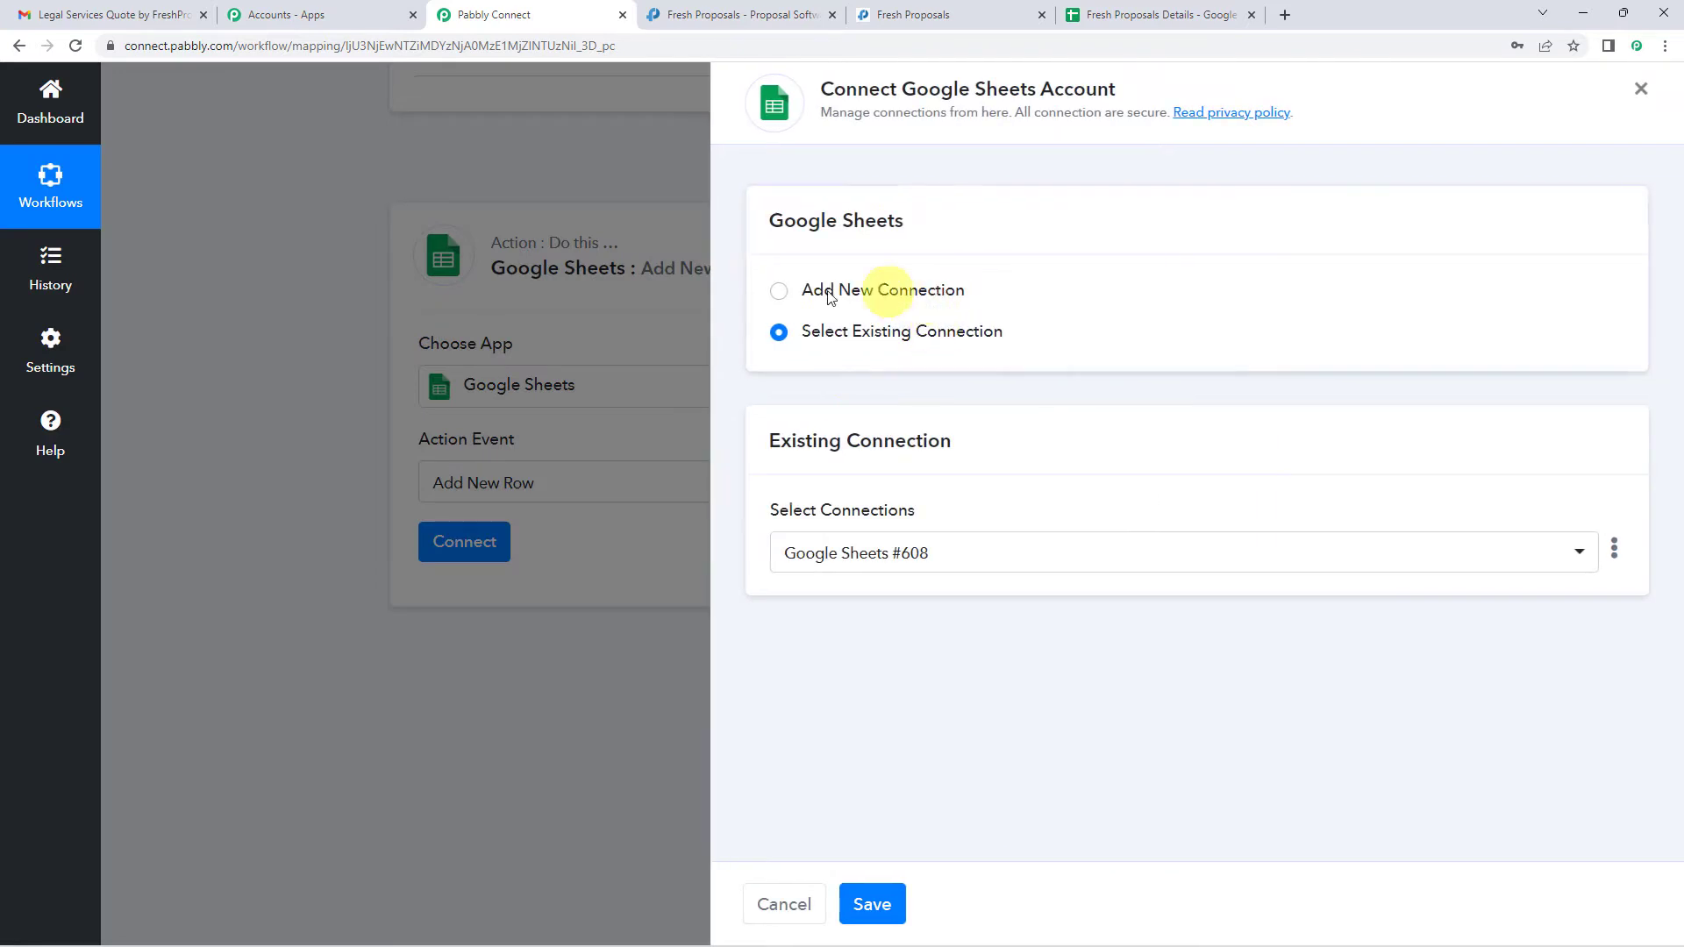
pyautogui.click(779, 292)
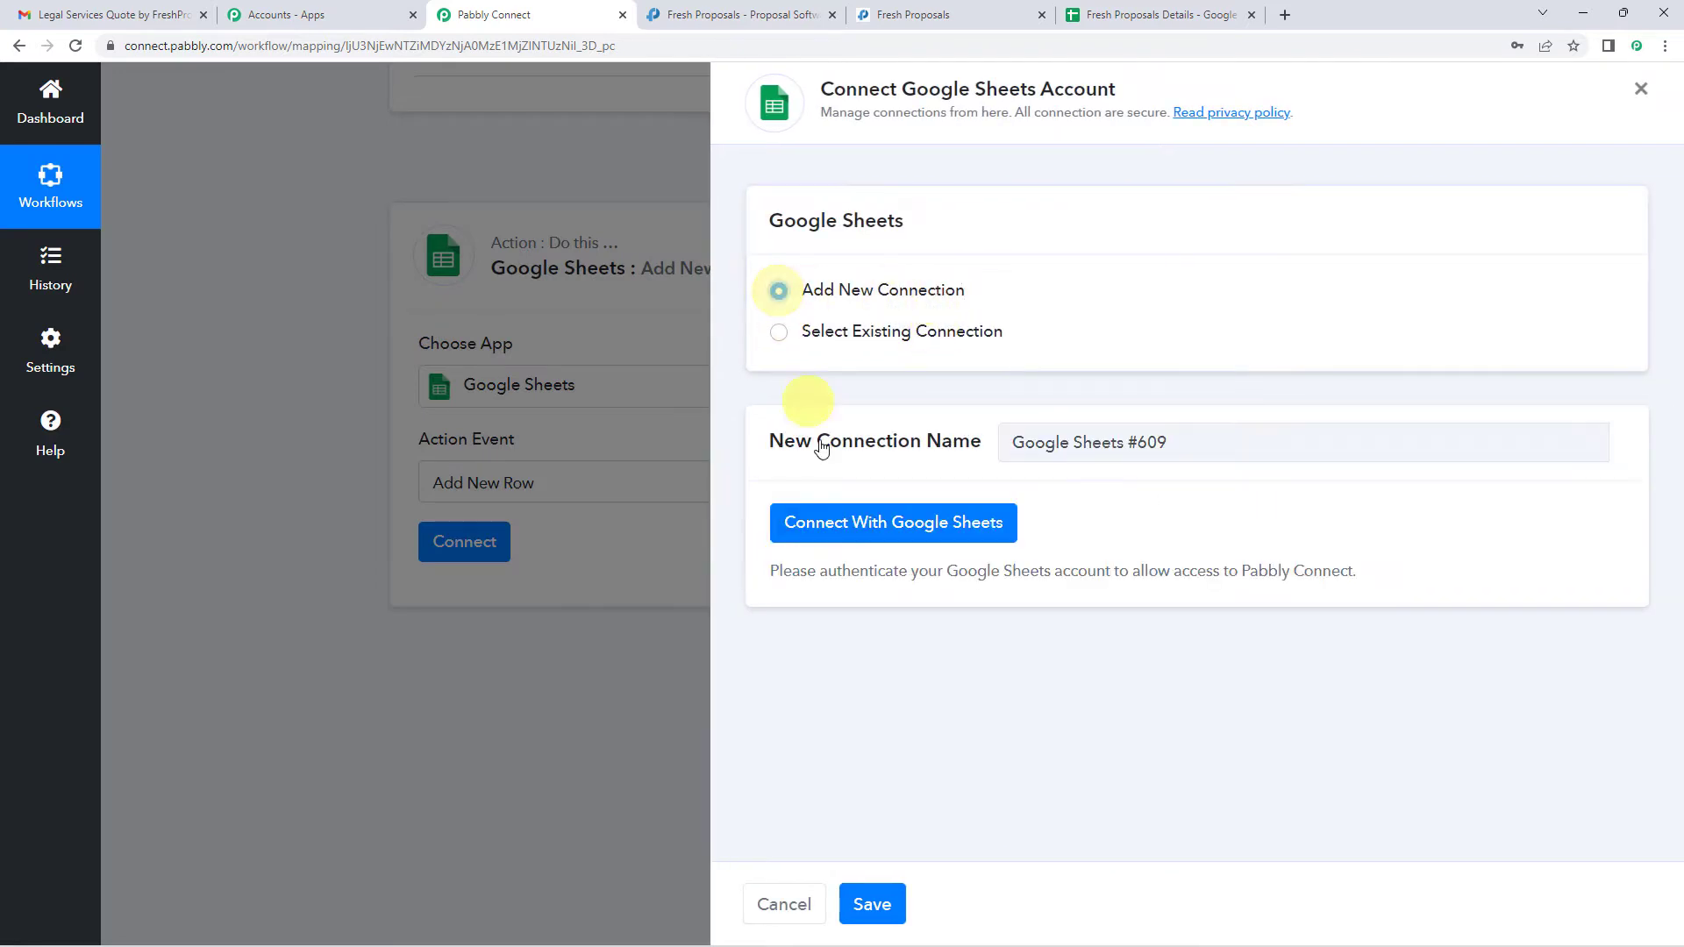
pyautogui.click(864, 536)
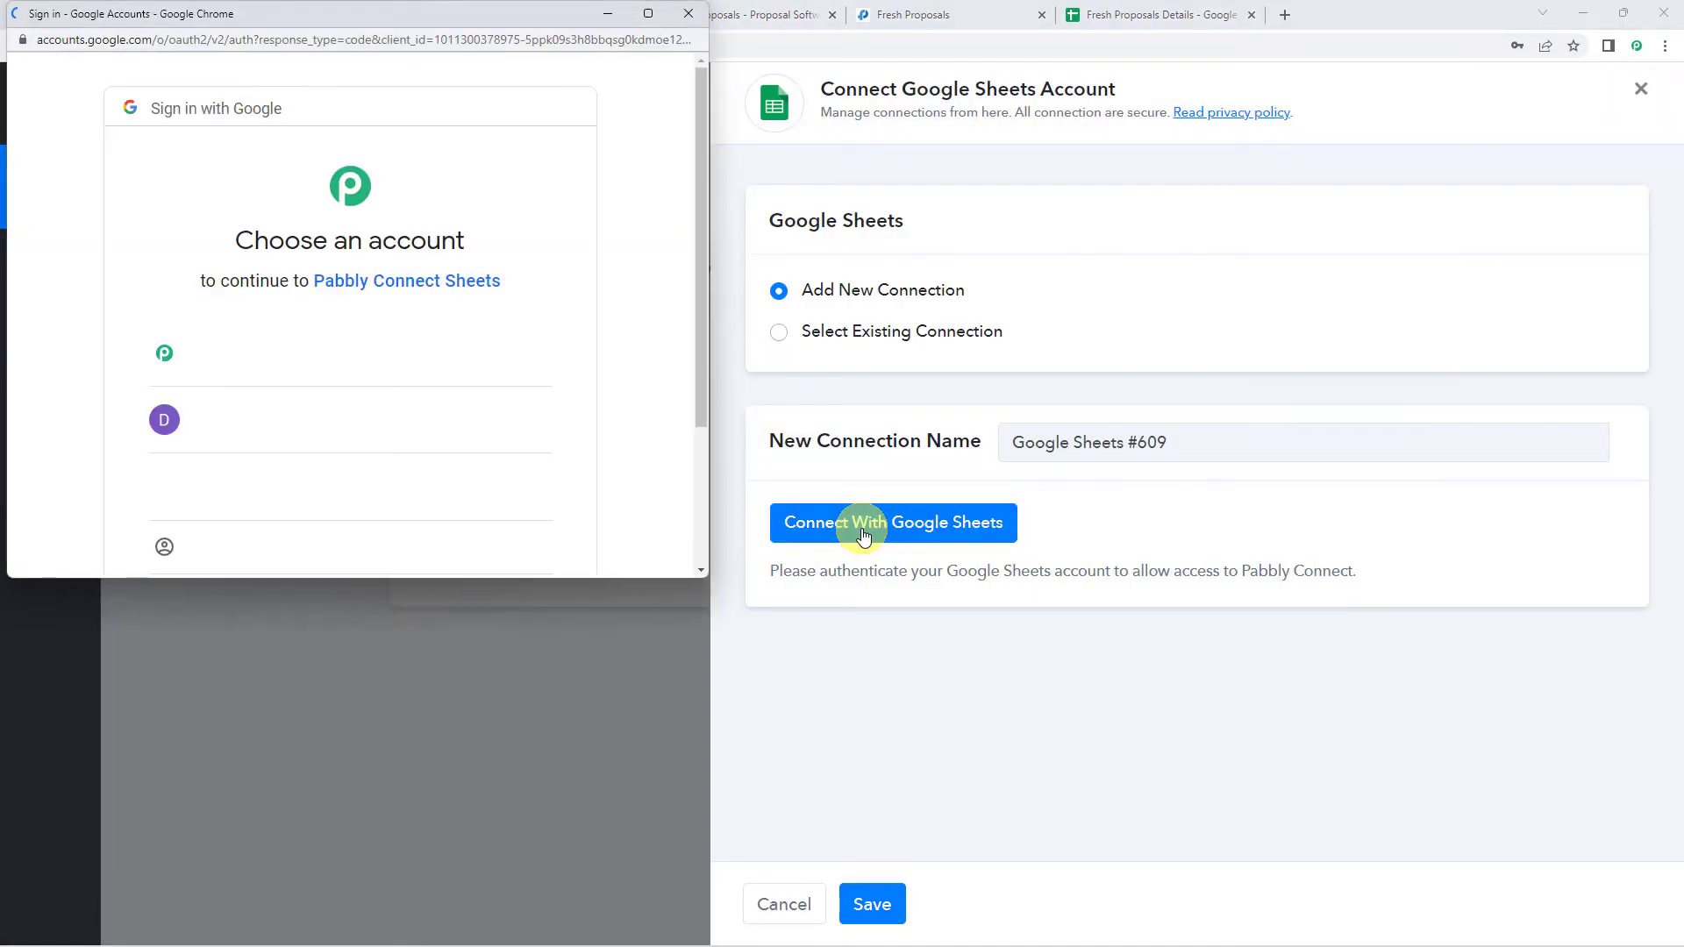
pyautogui.click(217, 355)
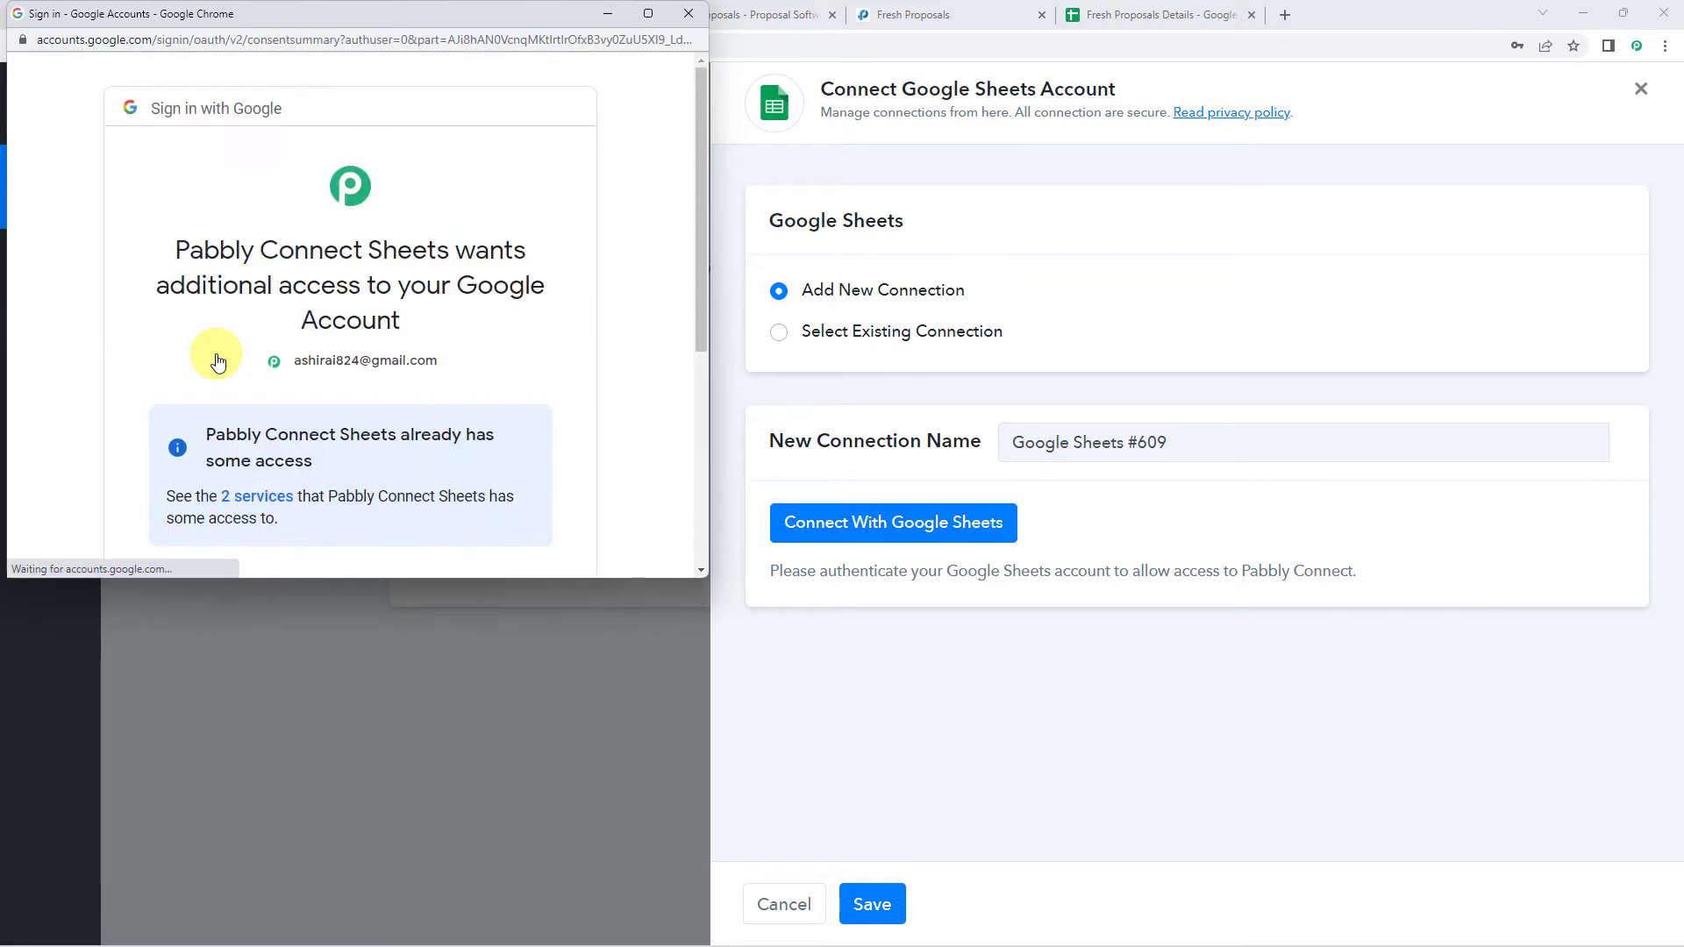
pyautogui.scroll(-5, 380, 332)
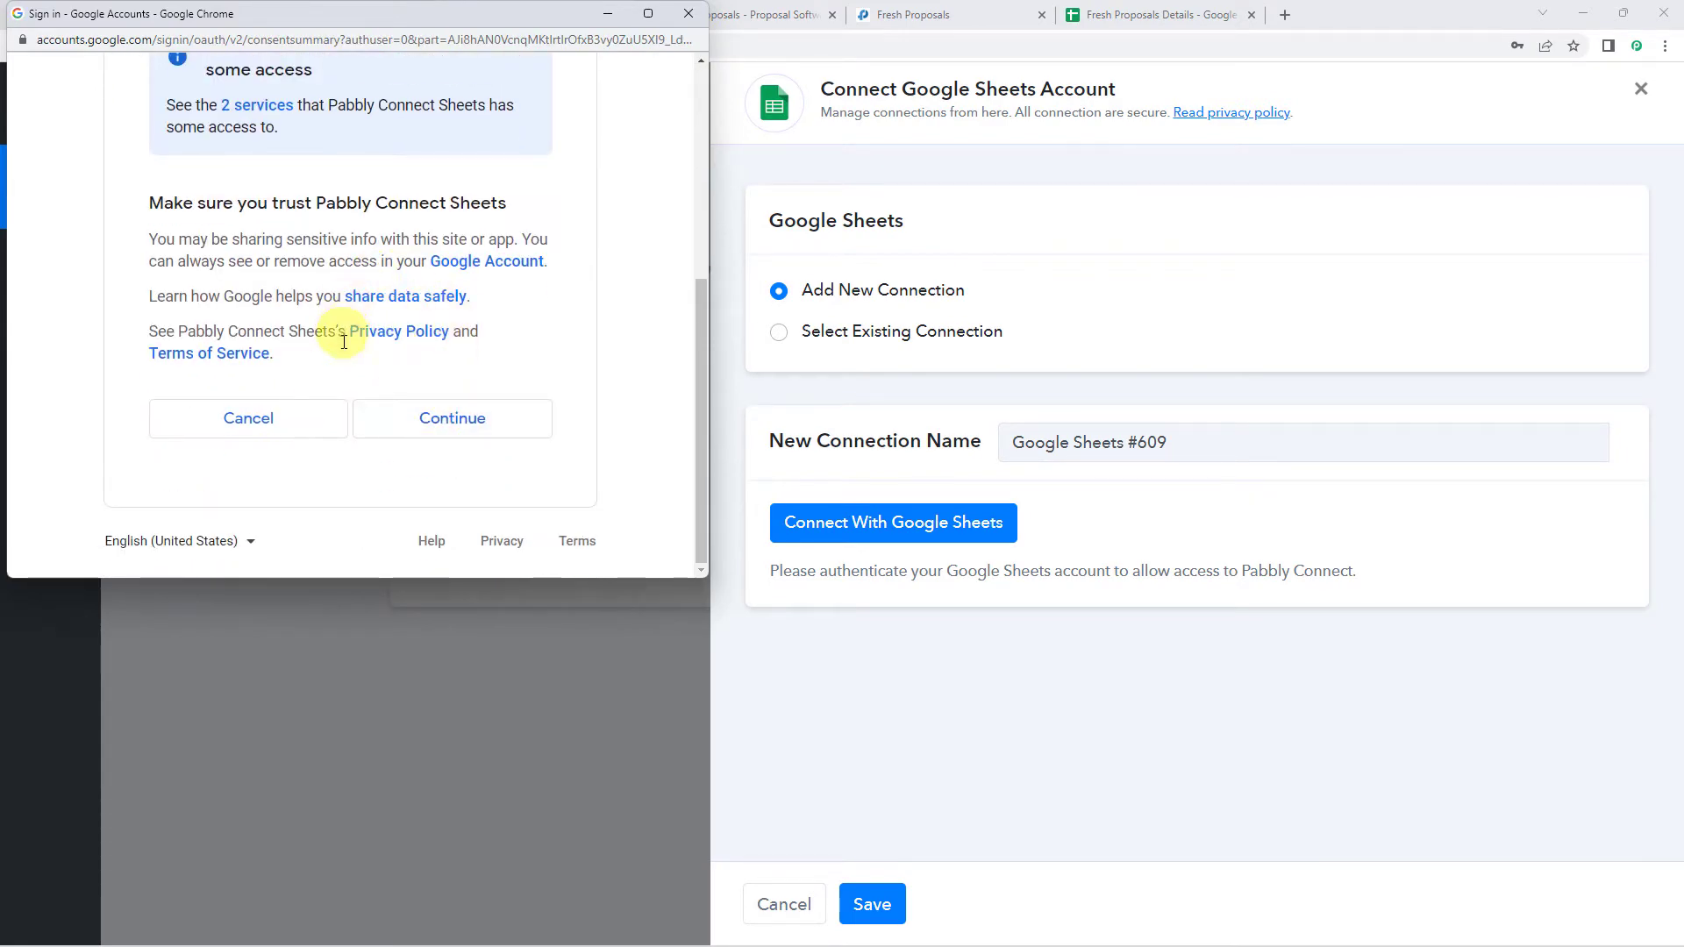
pyautogui.scroll(2, 380, 392)
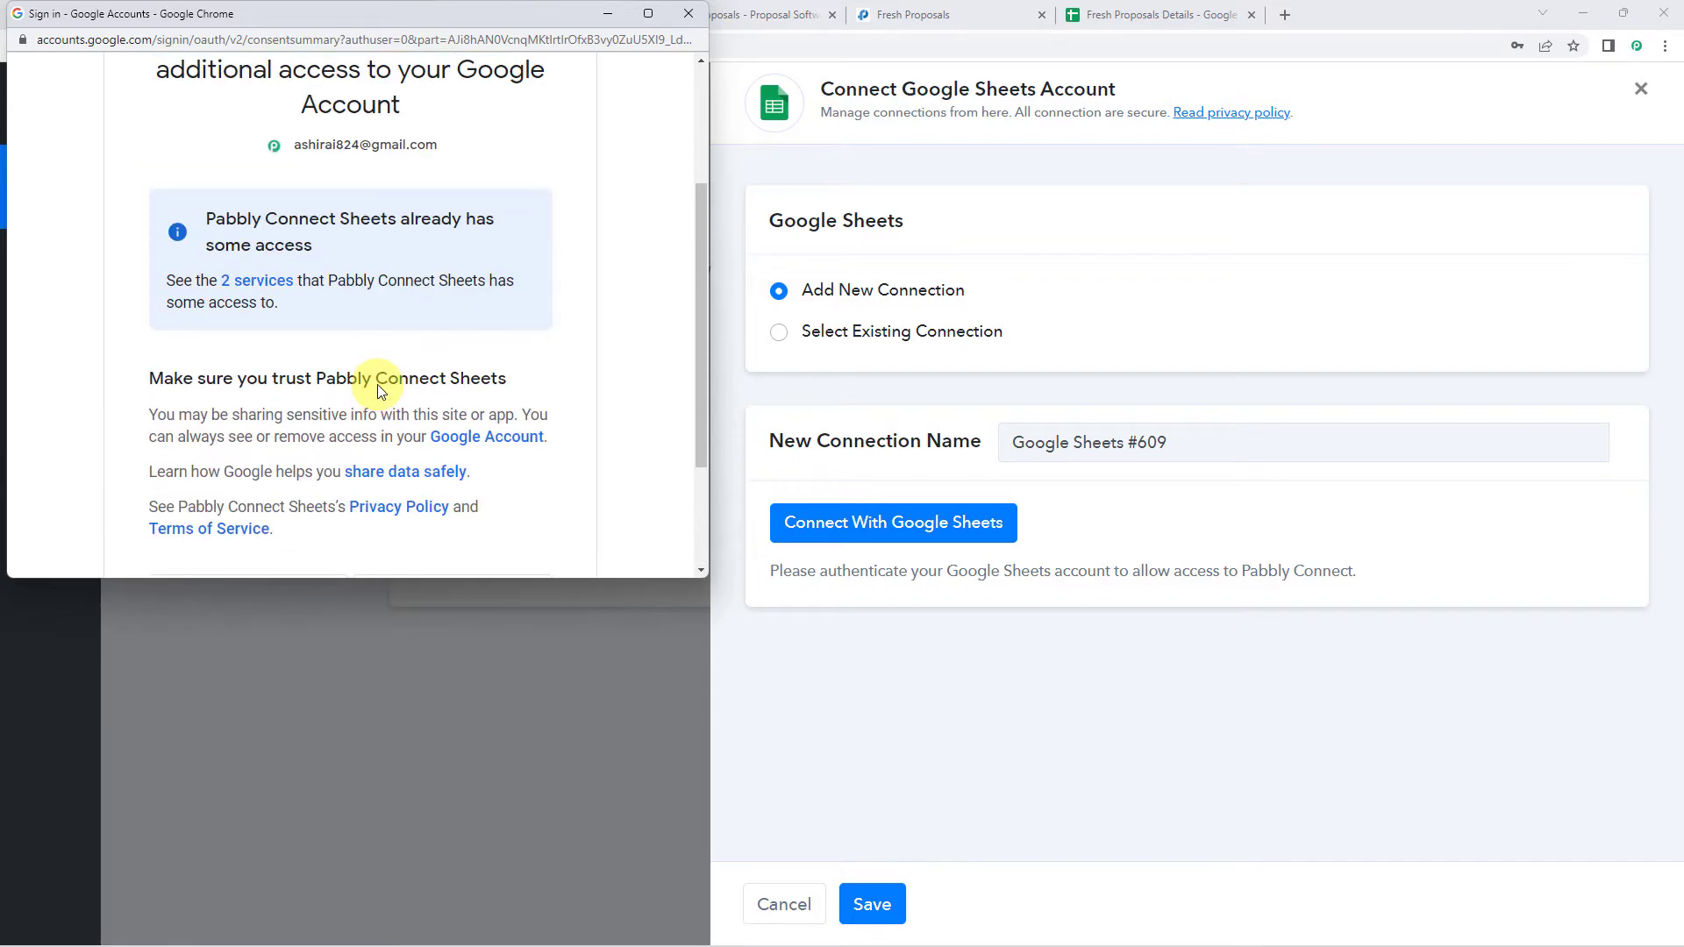
pyautogui.scroll(-2, 388, 387)
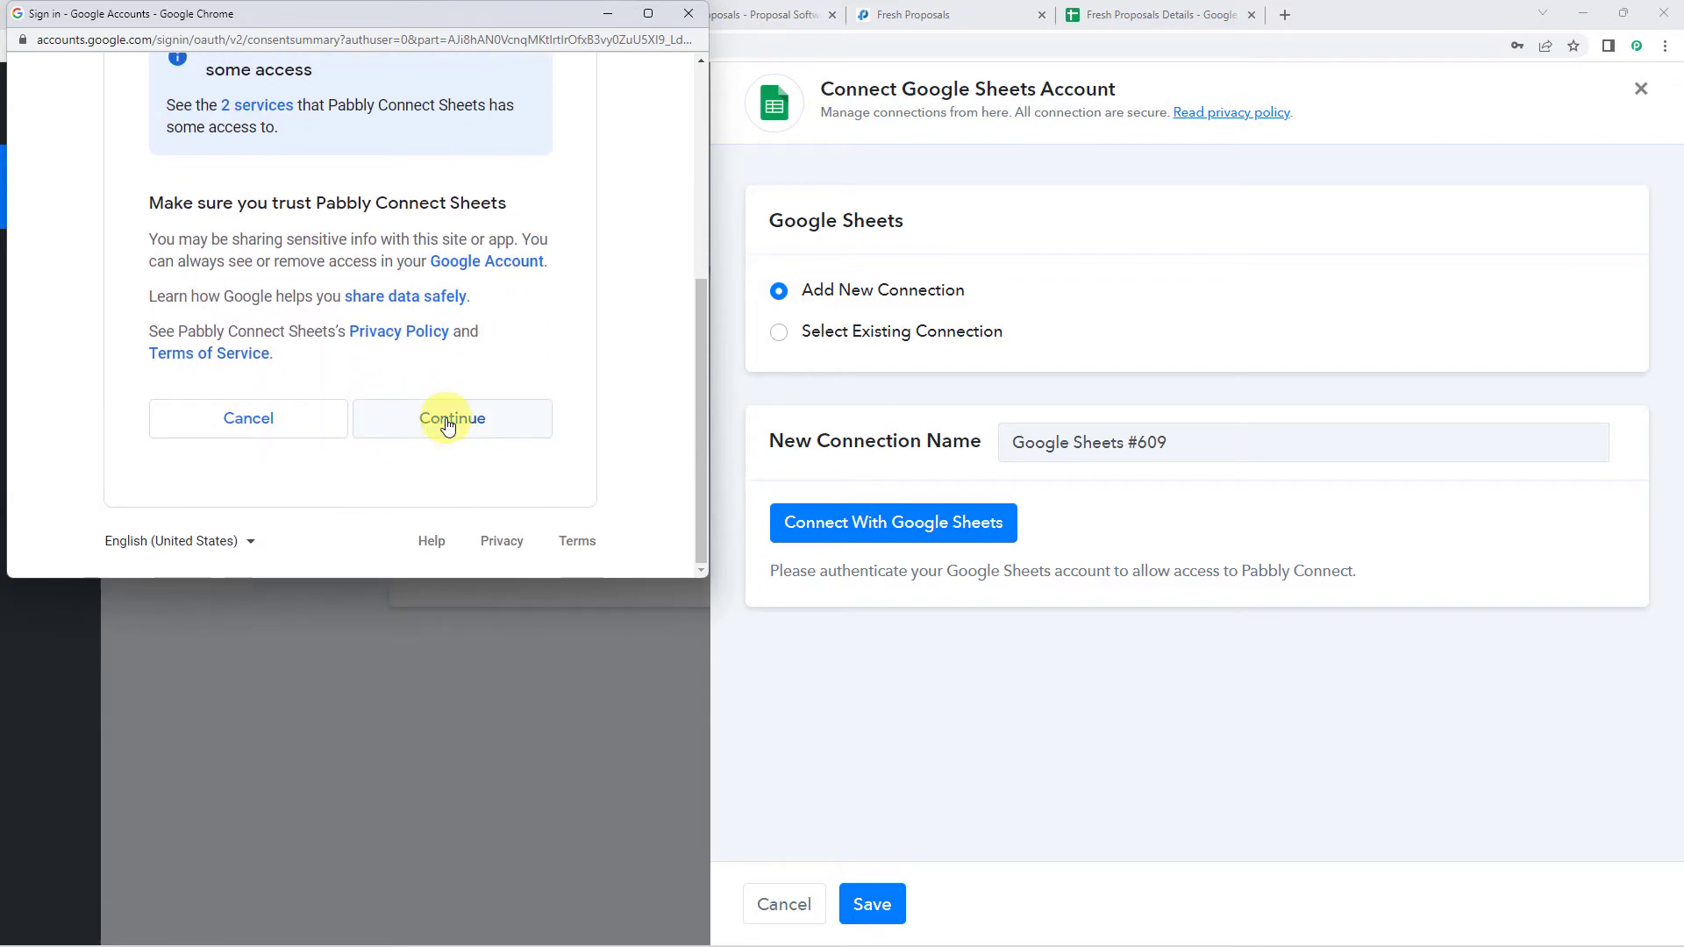
pyautogui.click(444, 425)
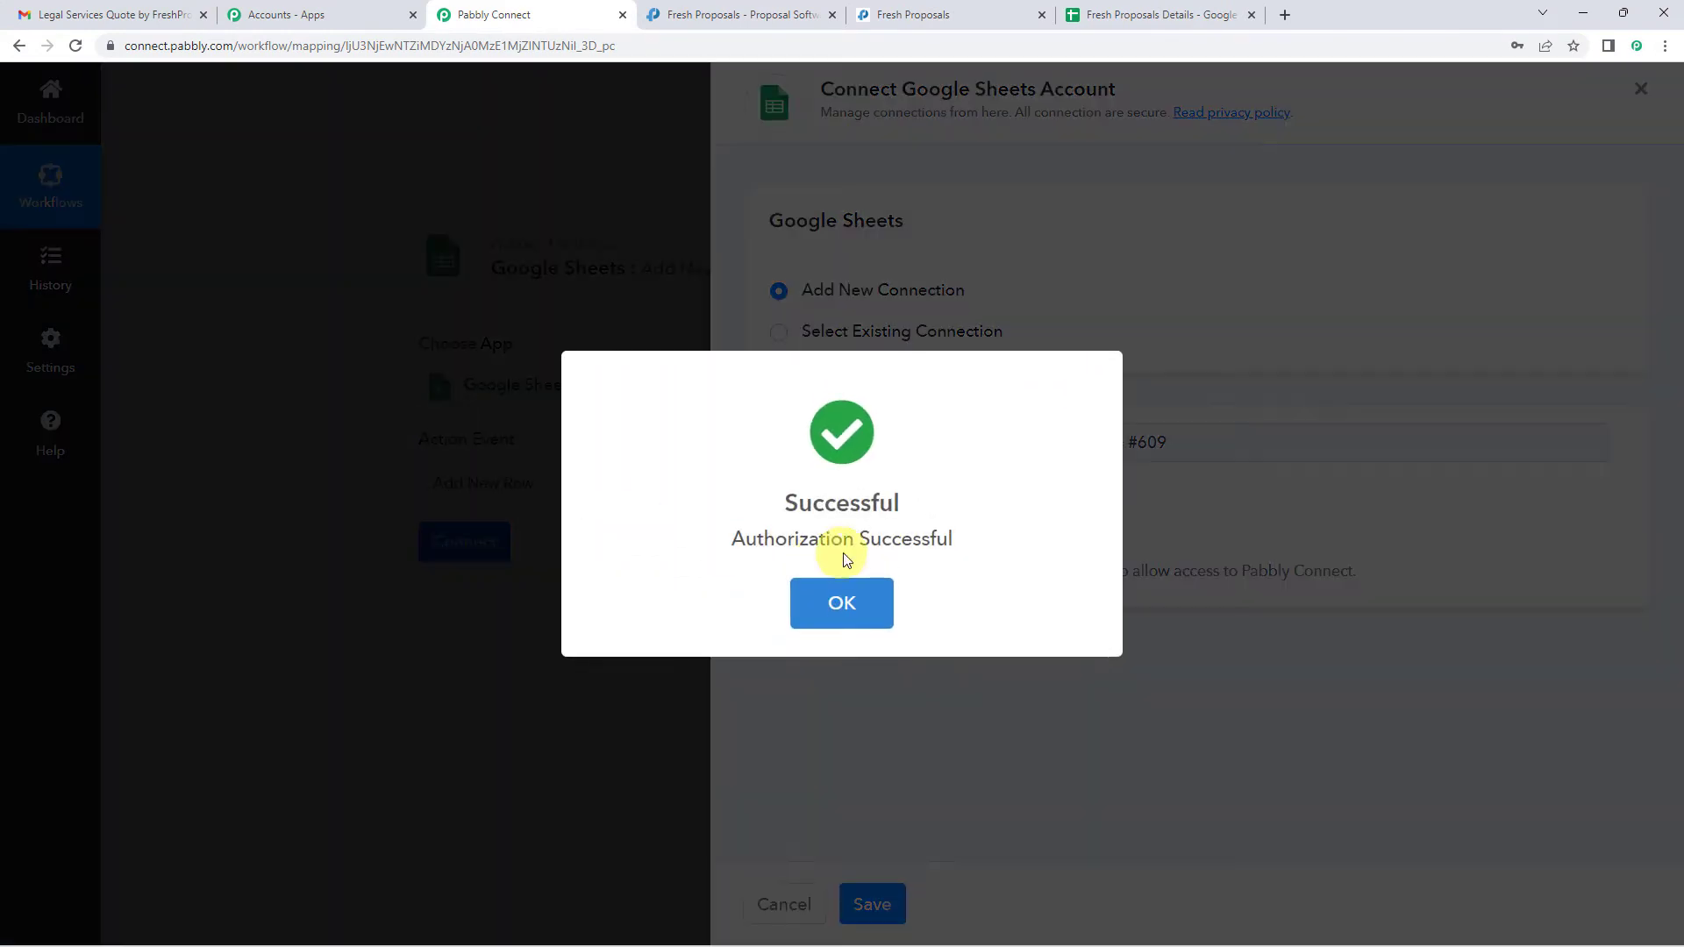
pyautogui.click(833, 603)
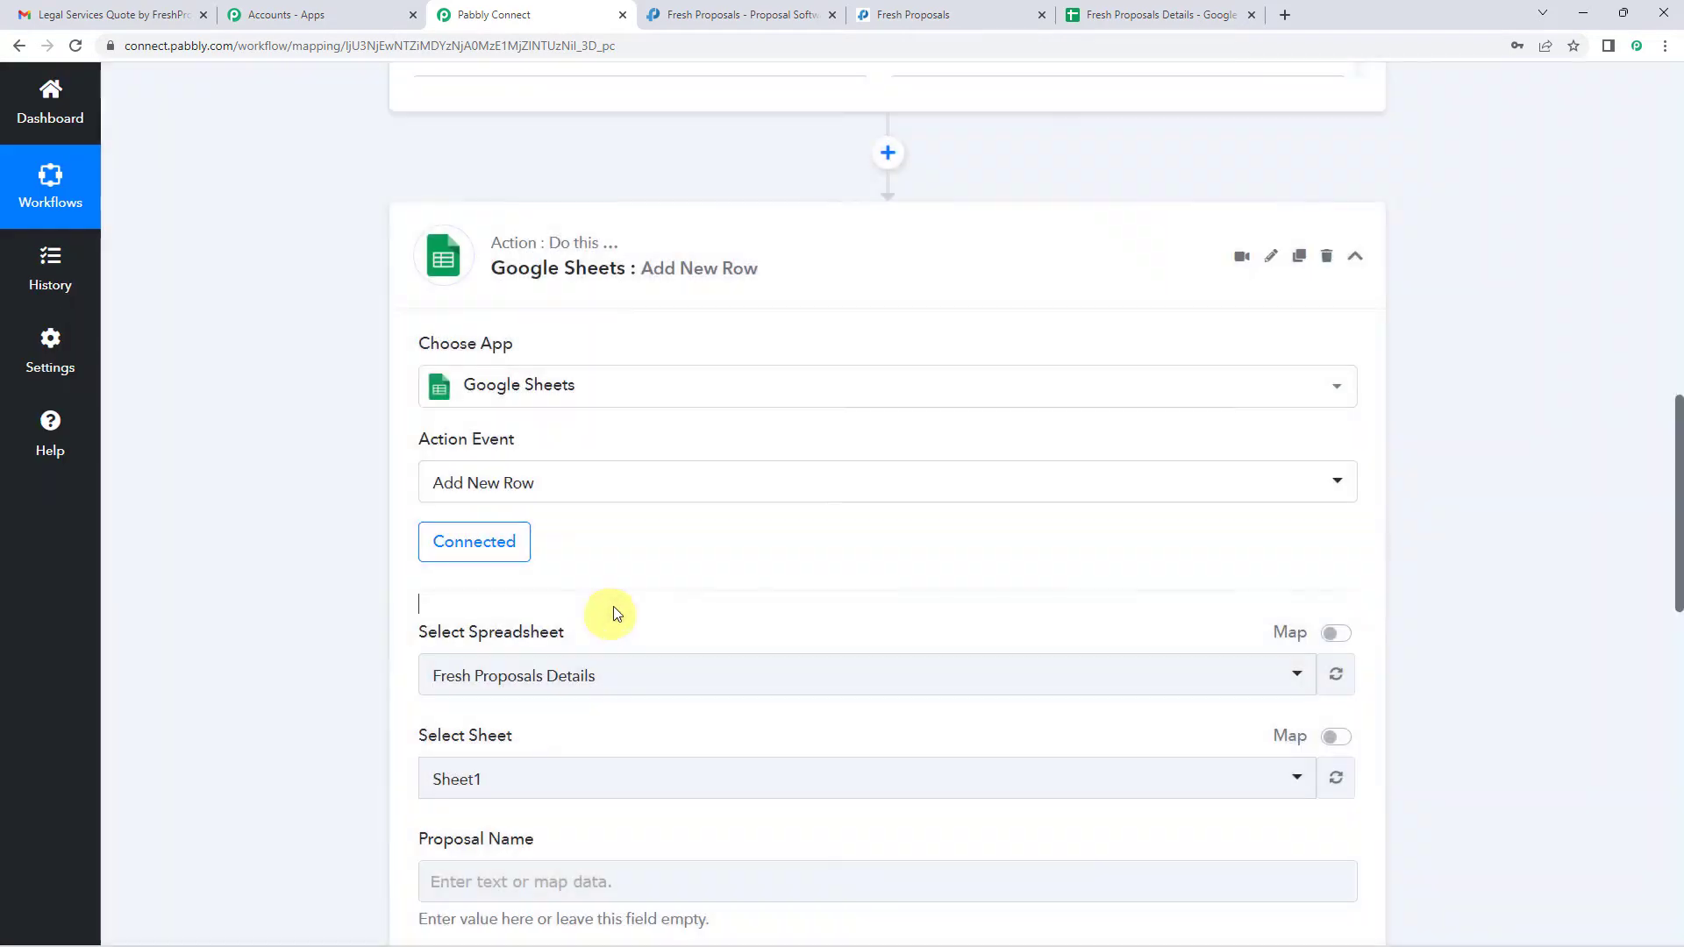
# - Browse the available spreadsheets and select Fresh Proposals Details as the target spreadsheet
pyautogui.scroll(-4, 670, 524)
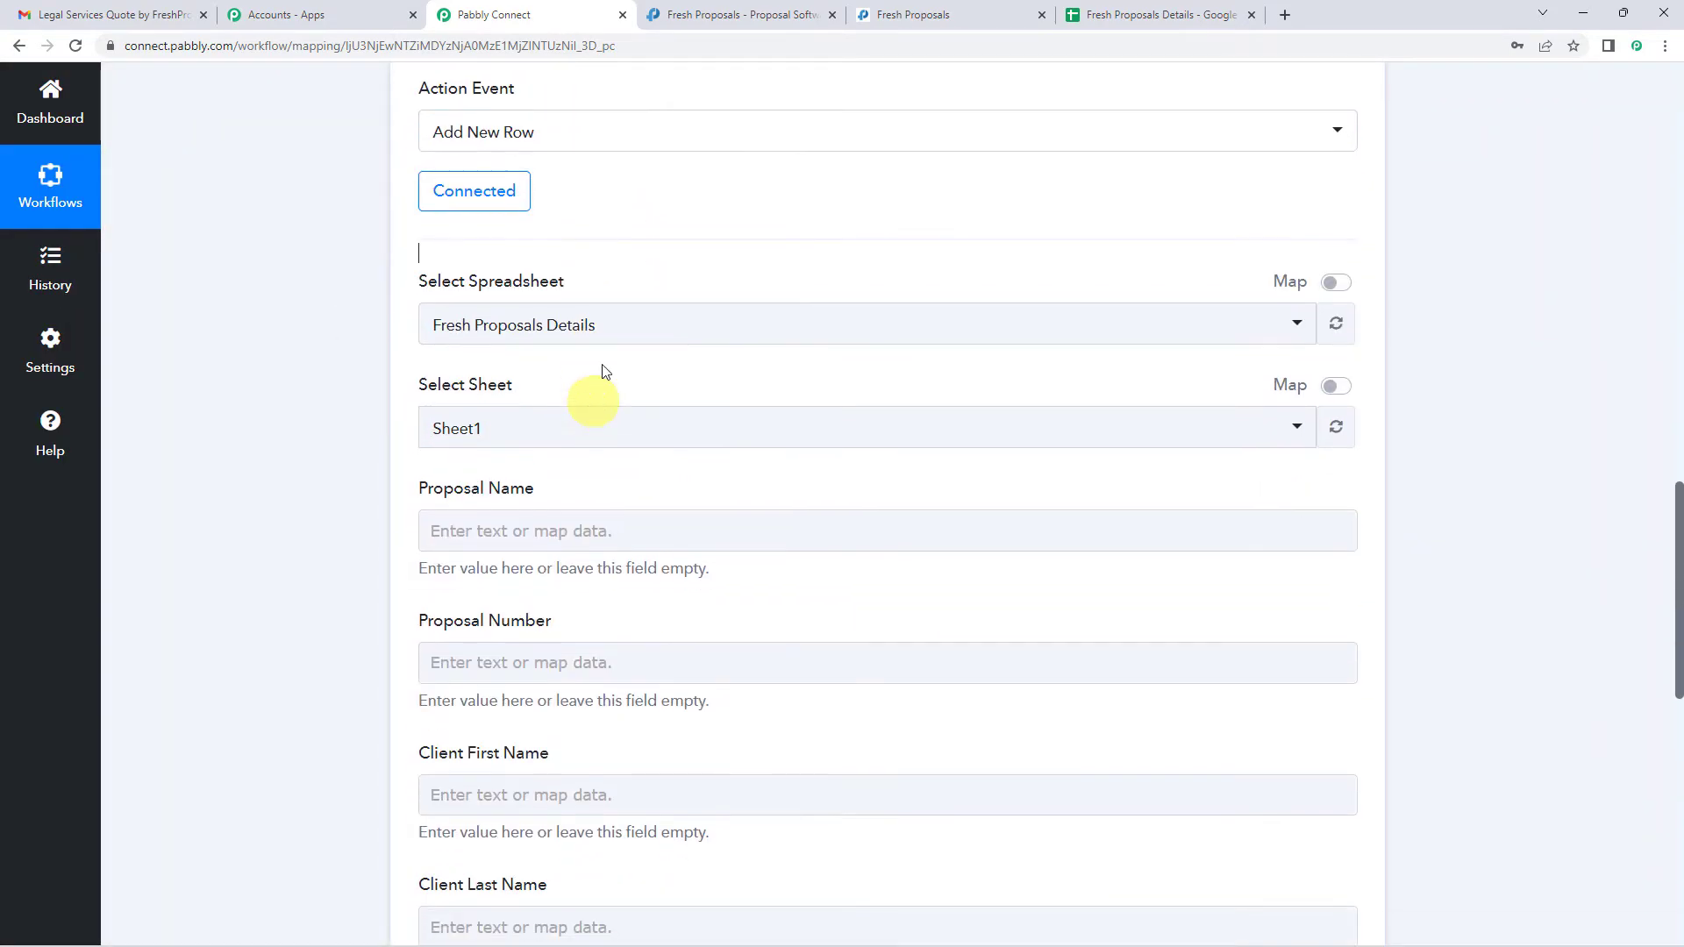
pyautogui.click(617, 333)
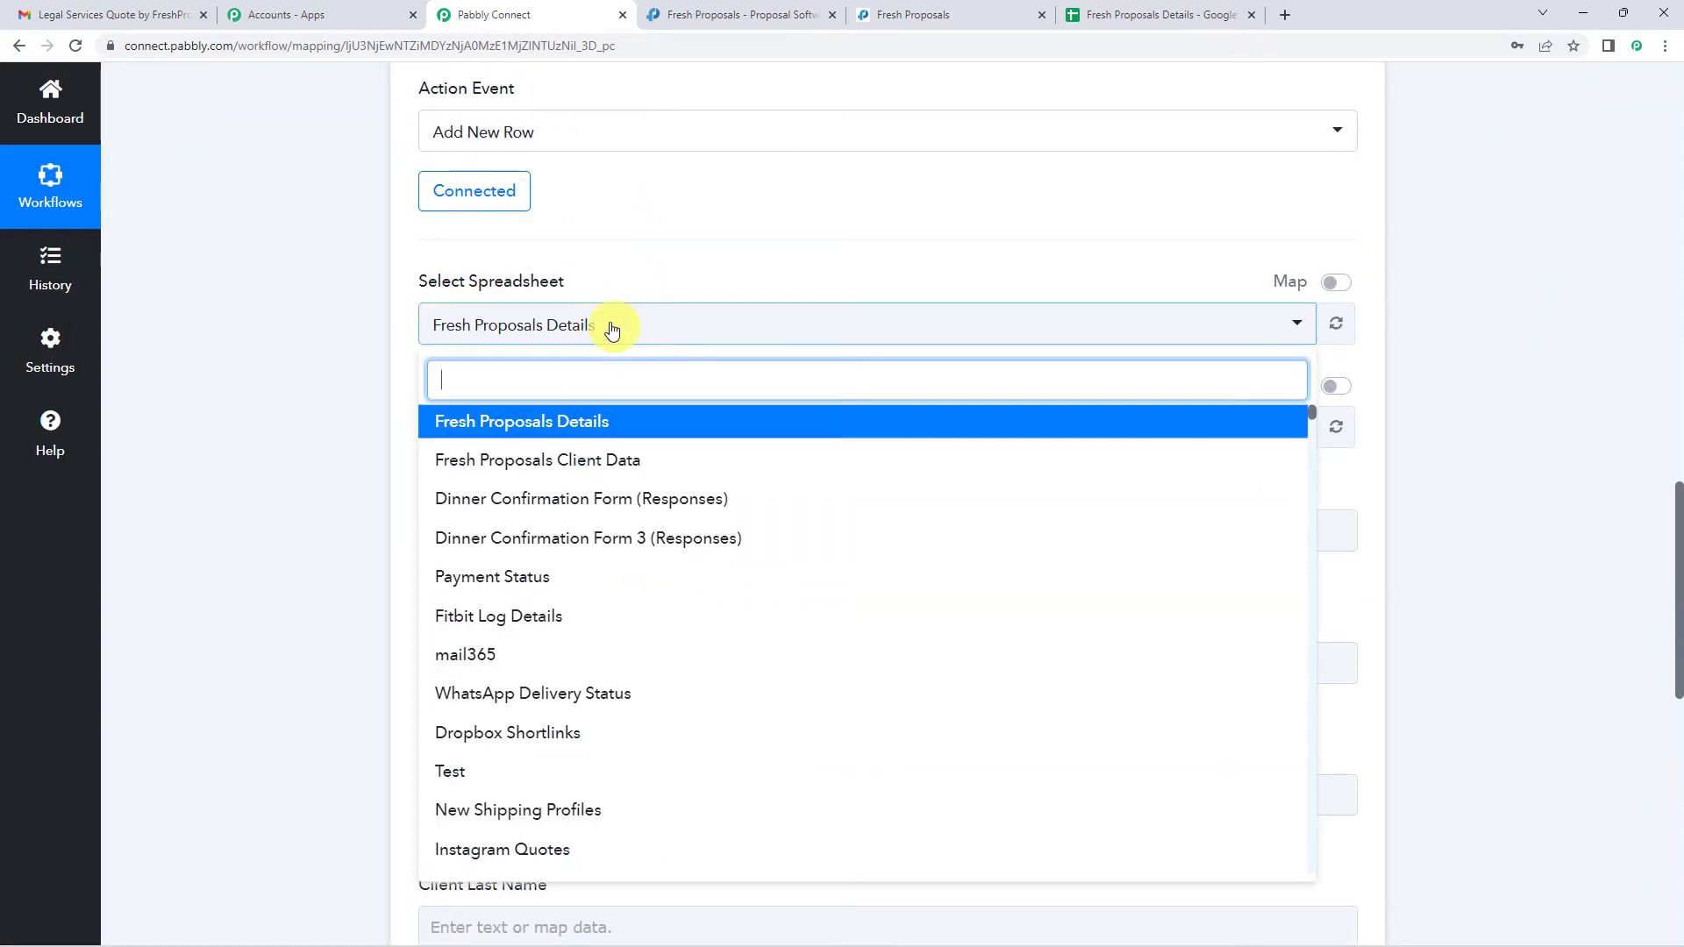
pyautogui.scroll(-3, 538, 439)
pyautogui.scroll(-3, 551, 500)
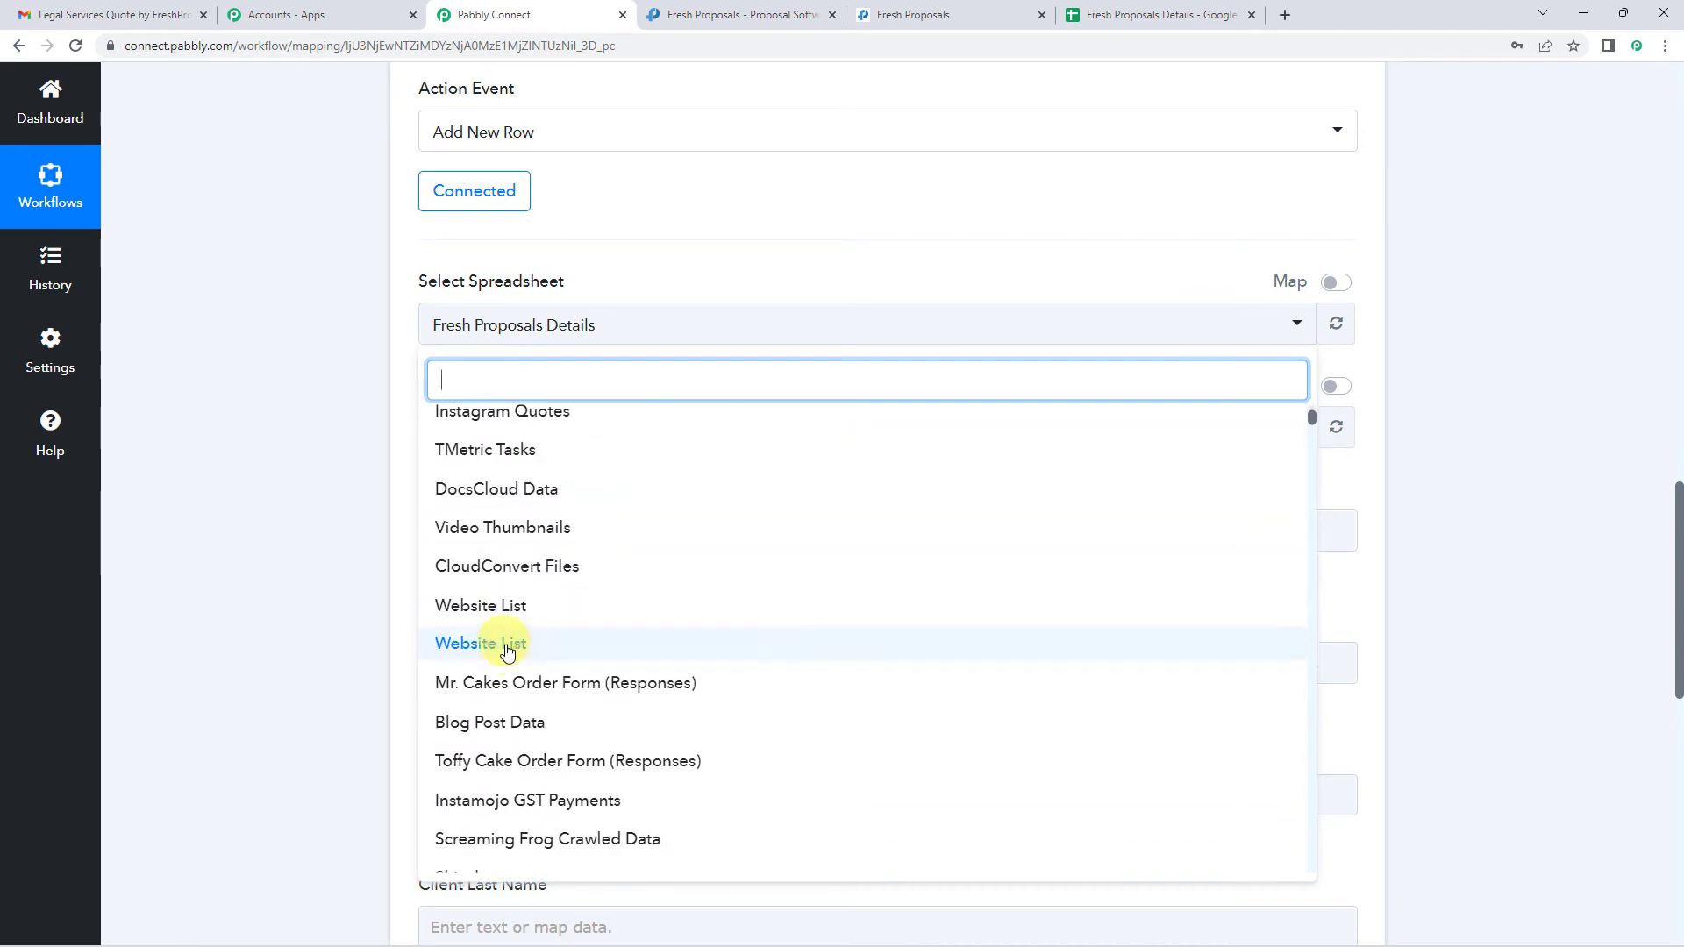
pyautogui.scroll(7, 508, 647)
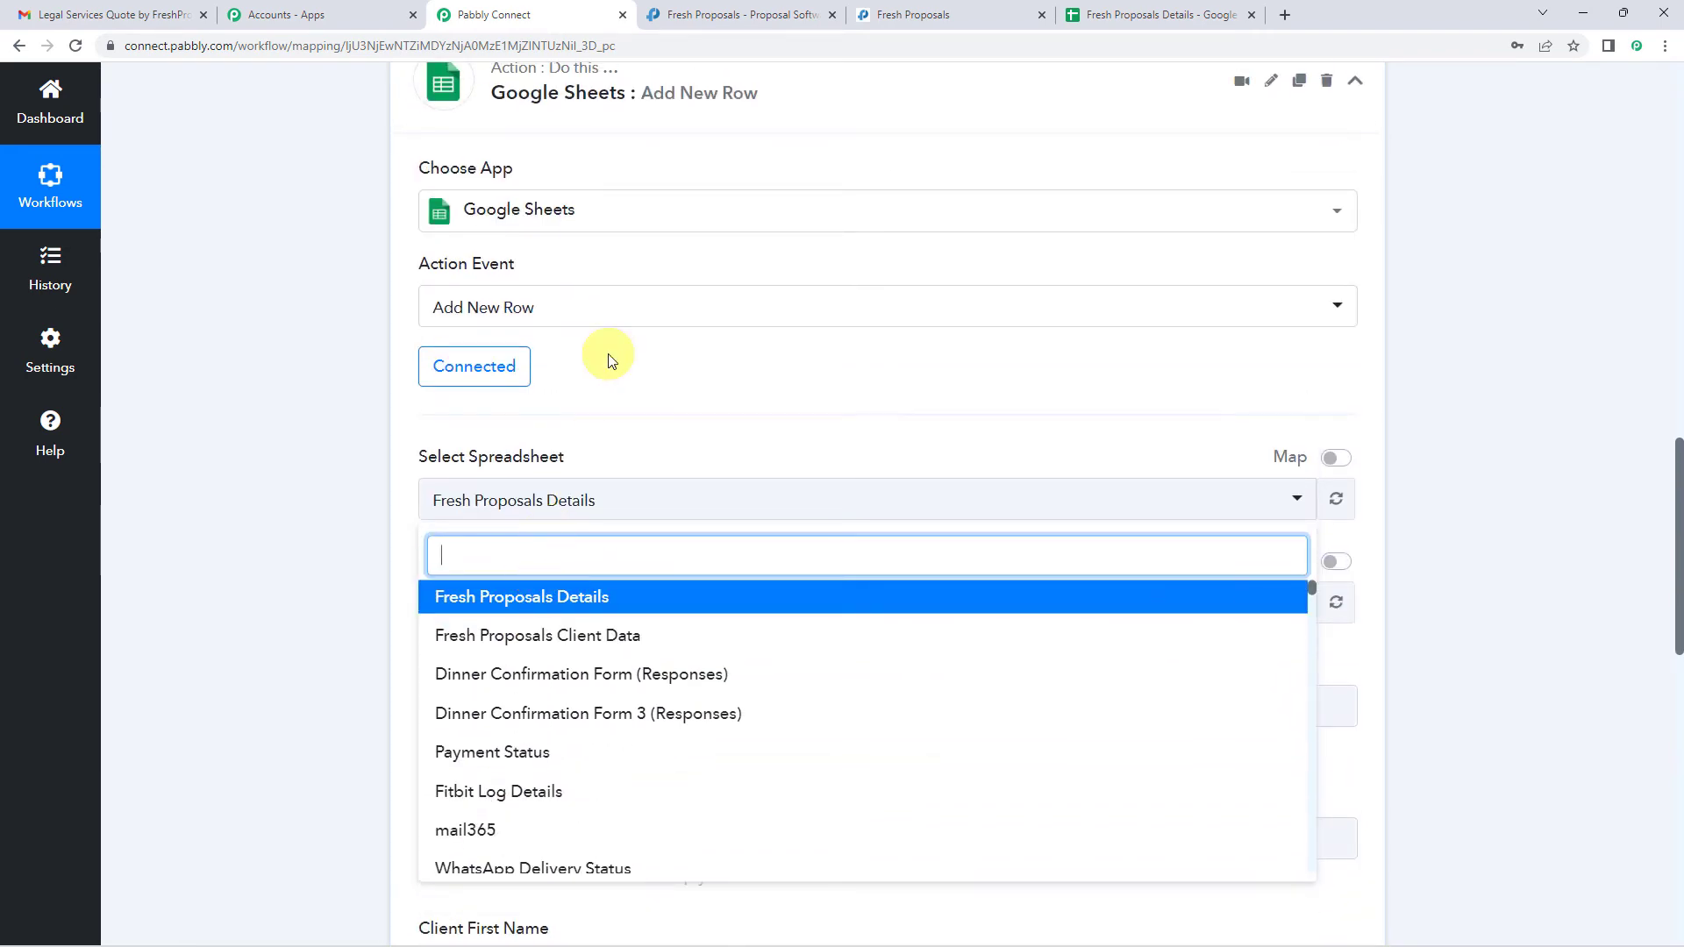
pyautogui.scroll(-2, 601, 350)
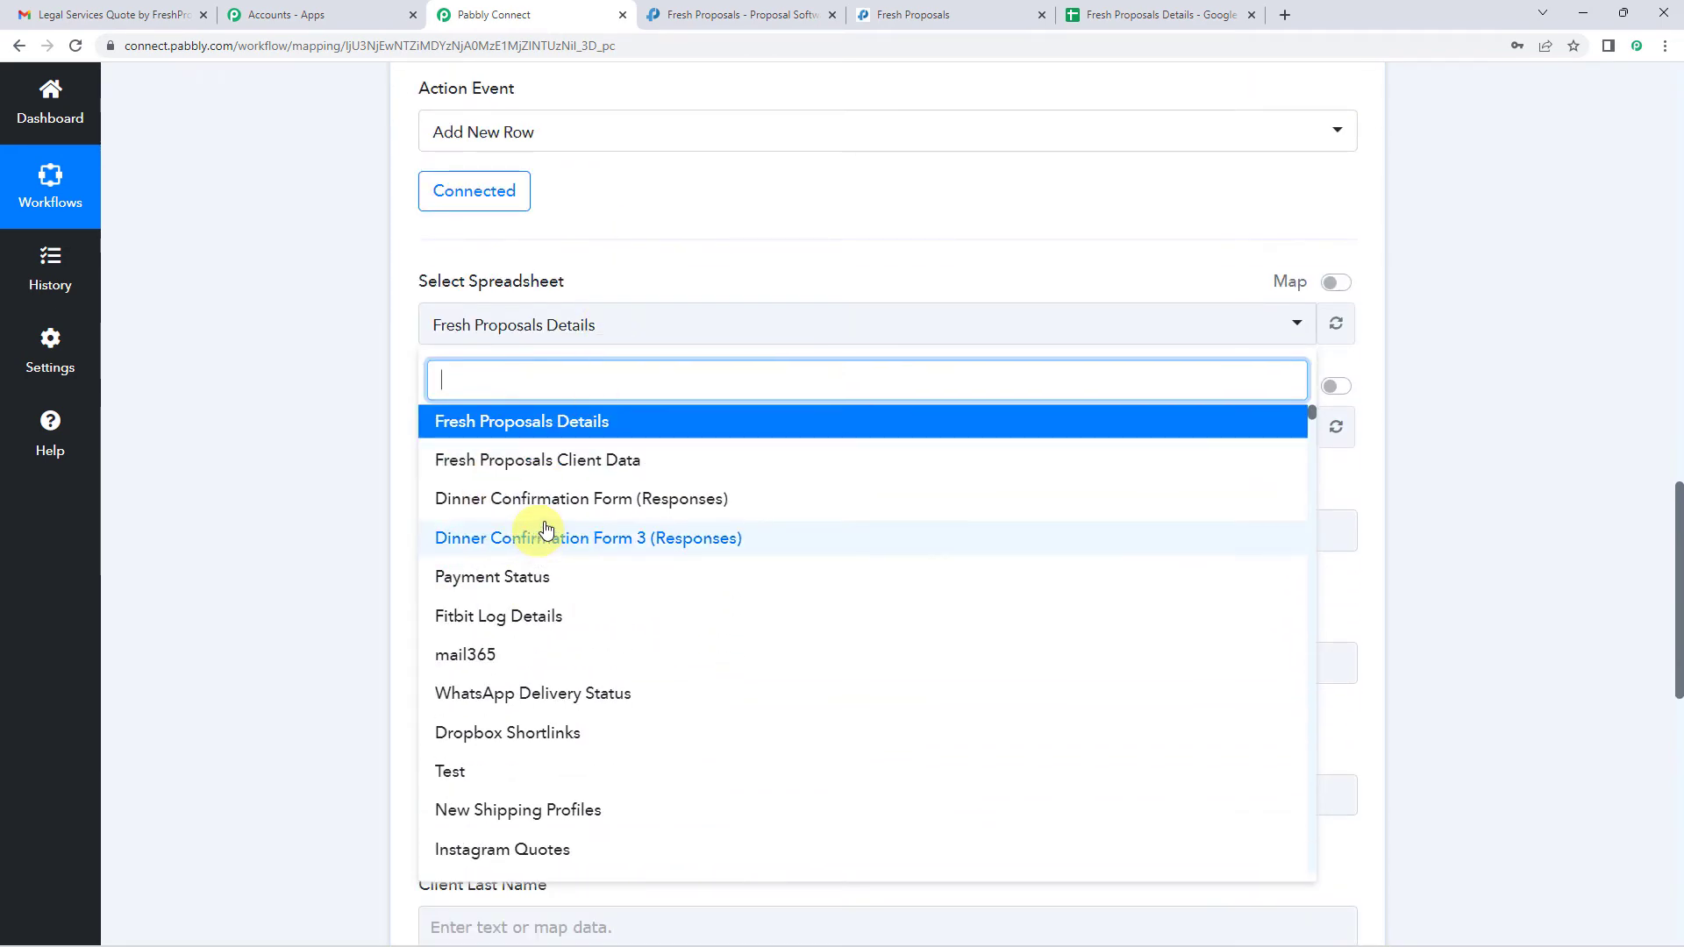
pyautogui.click(568, 427)
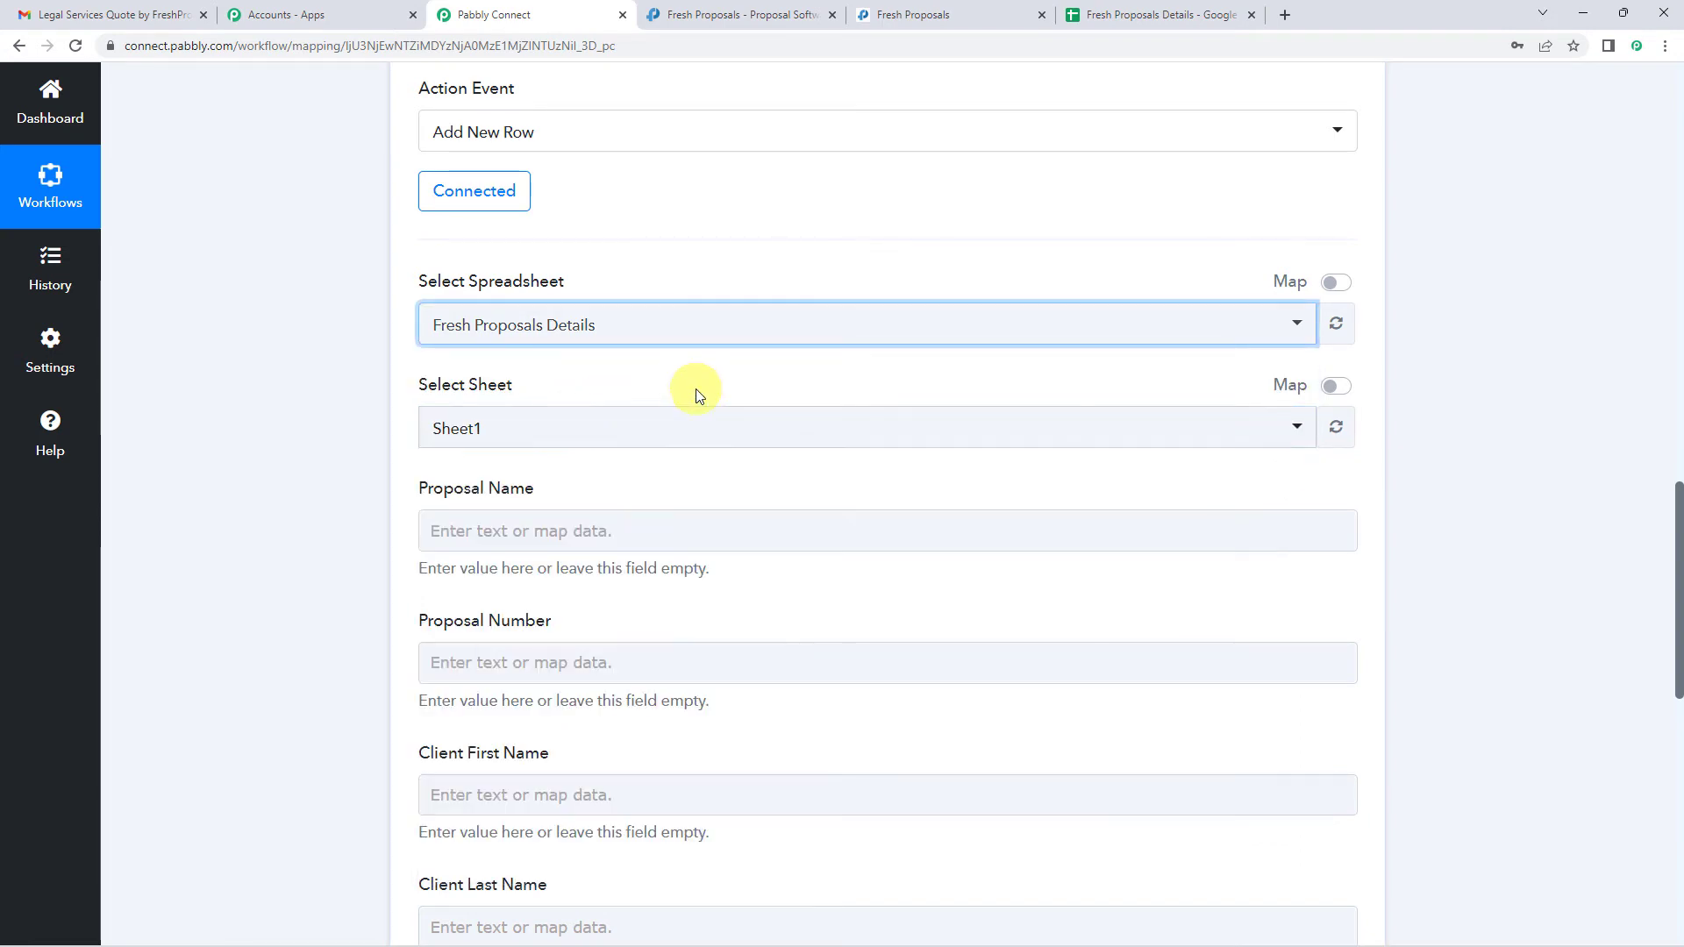
# - Review the Fresh Proposals trigger setup and the column headers in the Fresh Proposals Details spreadsheet, and return to the workflow
pyautogui.scroll(3, 696, 391)
pyautogui.scroll(15, 237, 419)
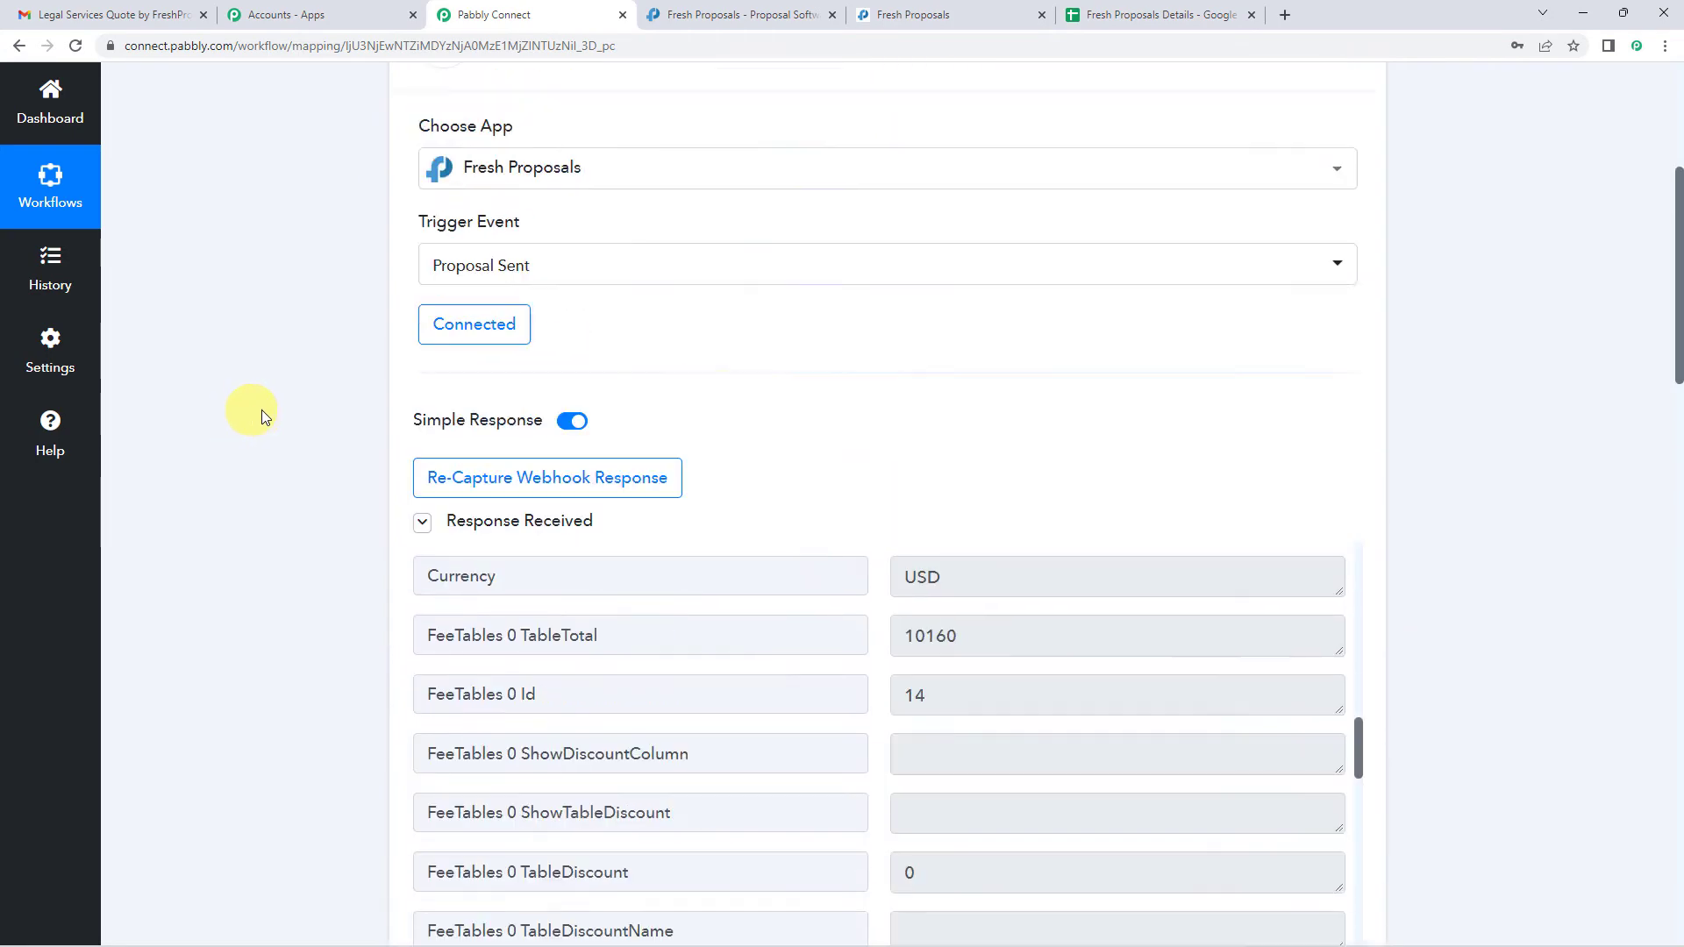
pyautogui.scroll(-15, 314, 555)
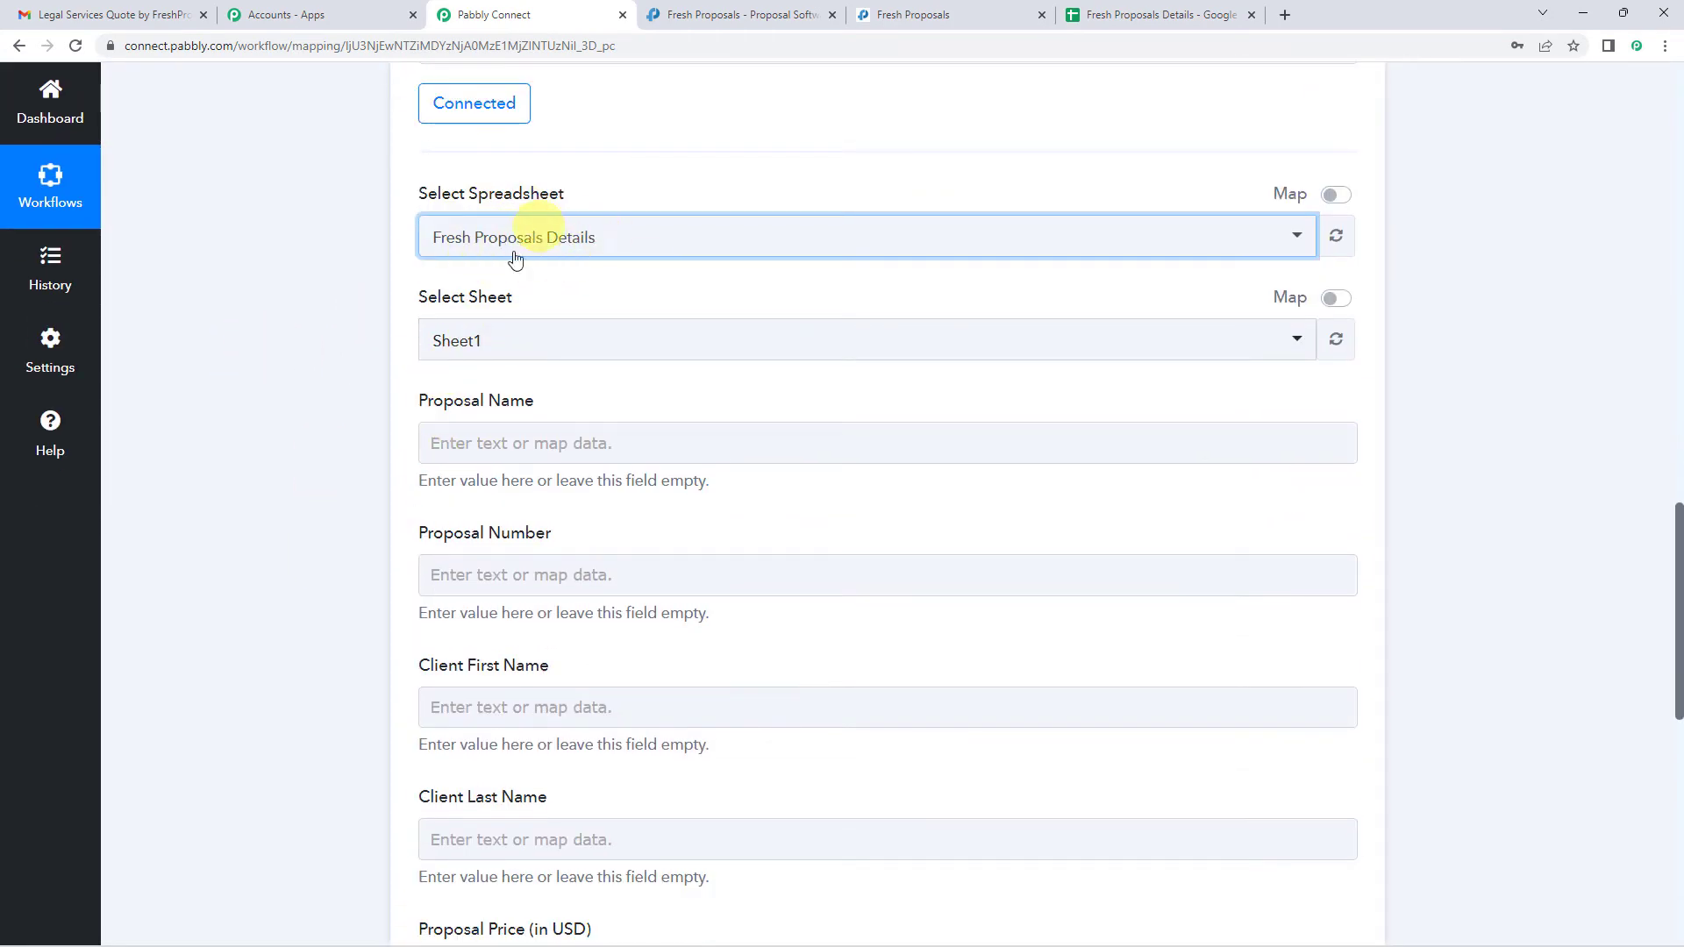
pyautogui.click(1147, 11)
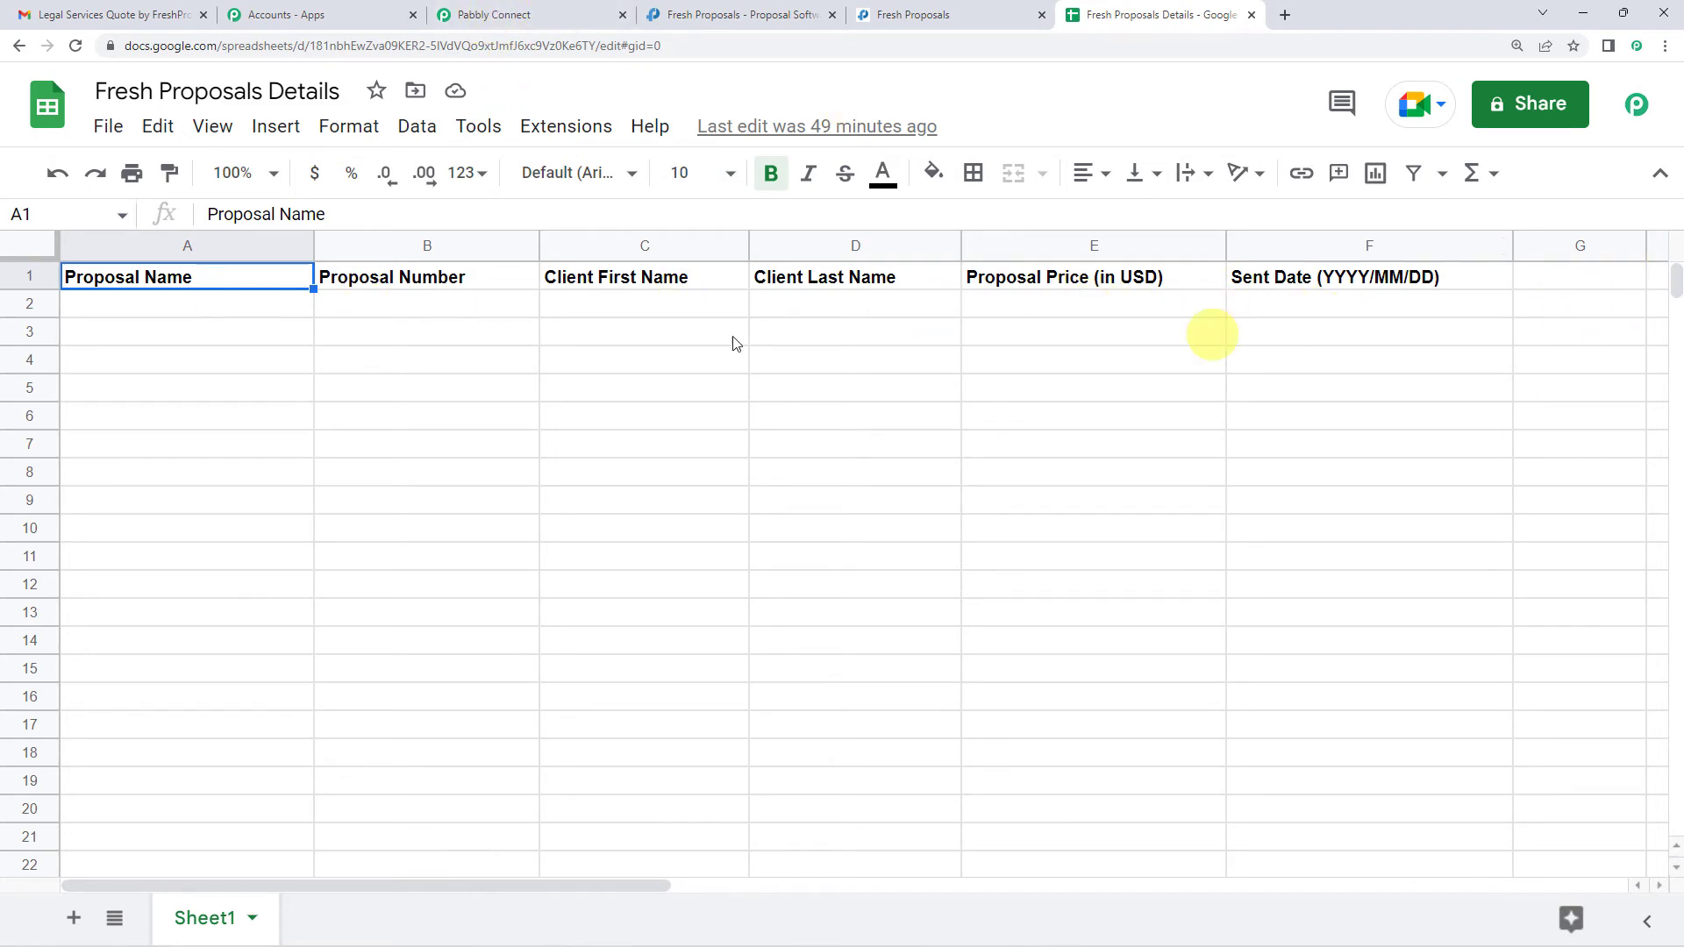
pyautogui.click(495, 13)
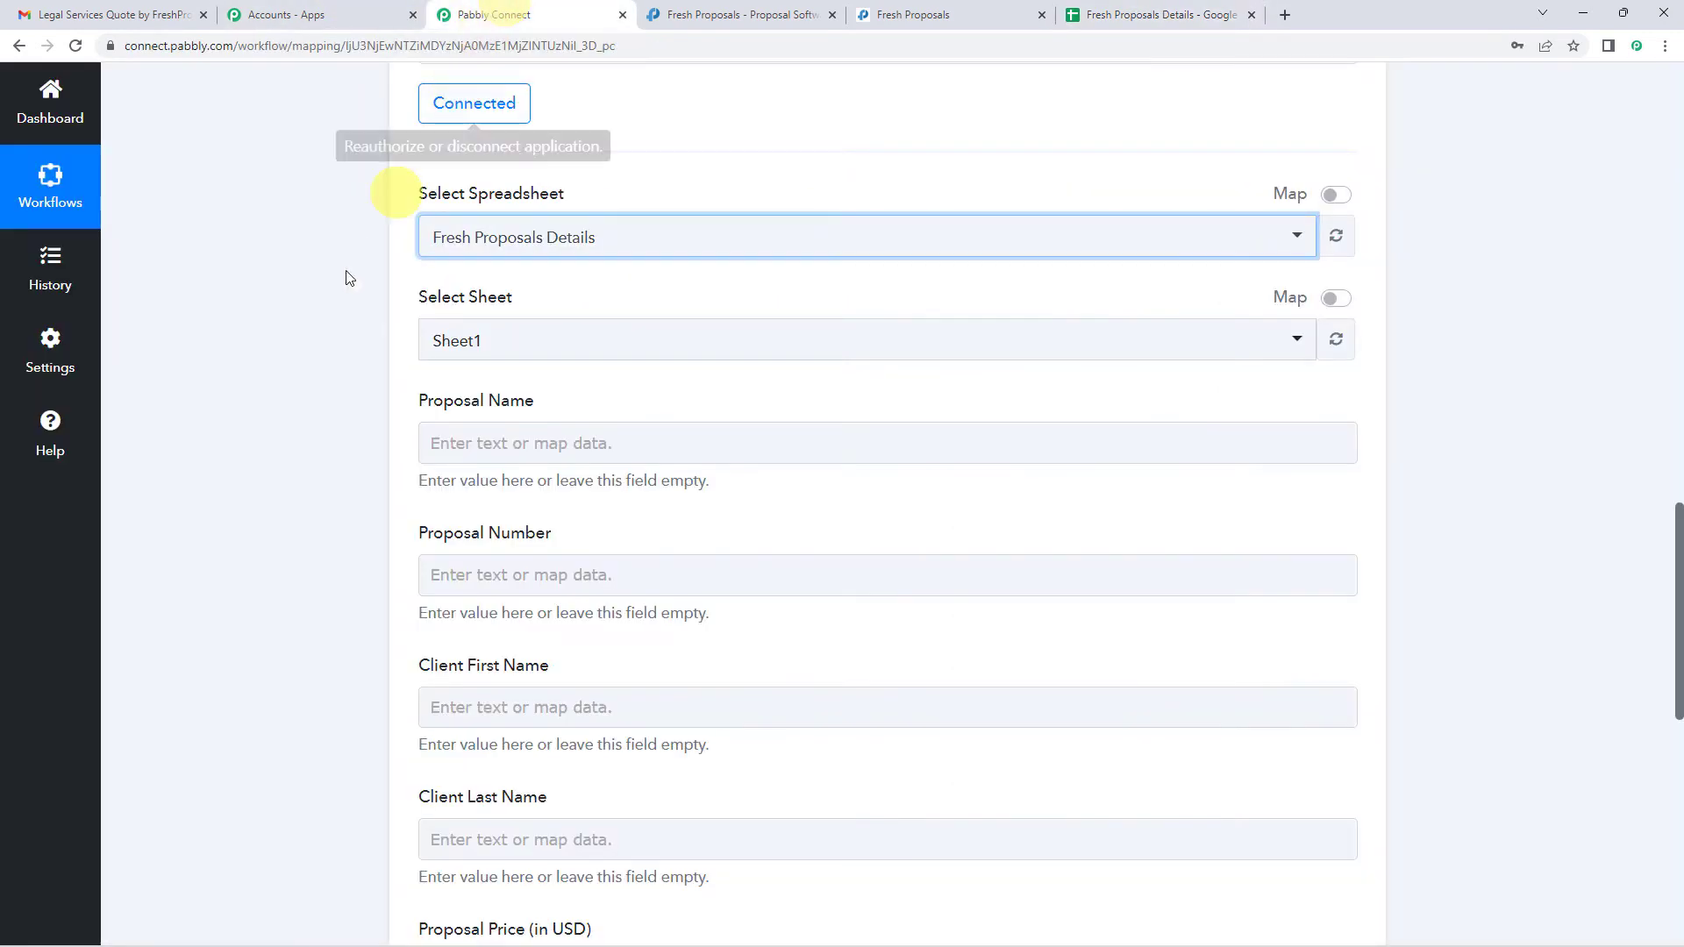
# - Examine the Fresh Proposals: Proposal Sent data available for mapping in the Proposal Name field, and collapse it
pyautogui.scroll(-3, 301, 313)
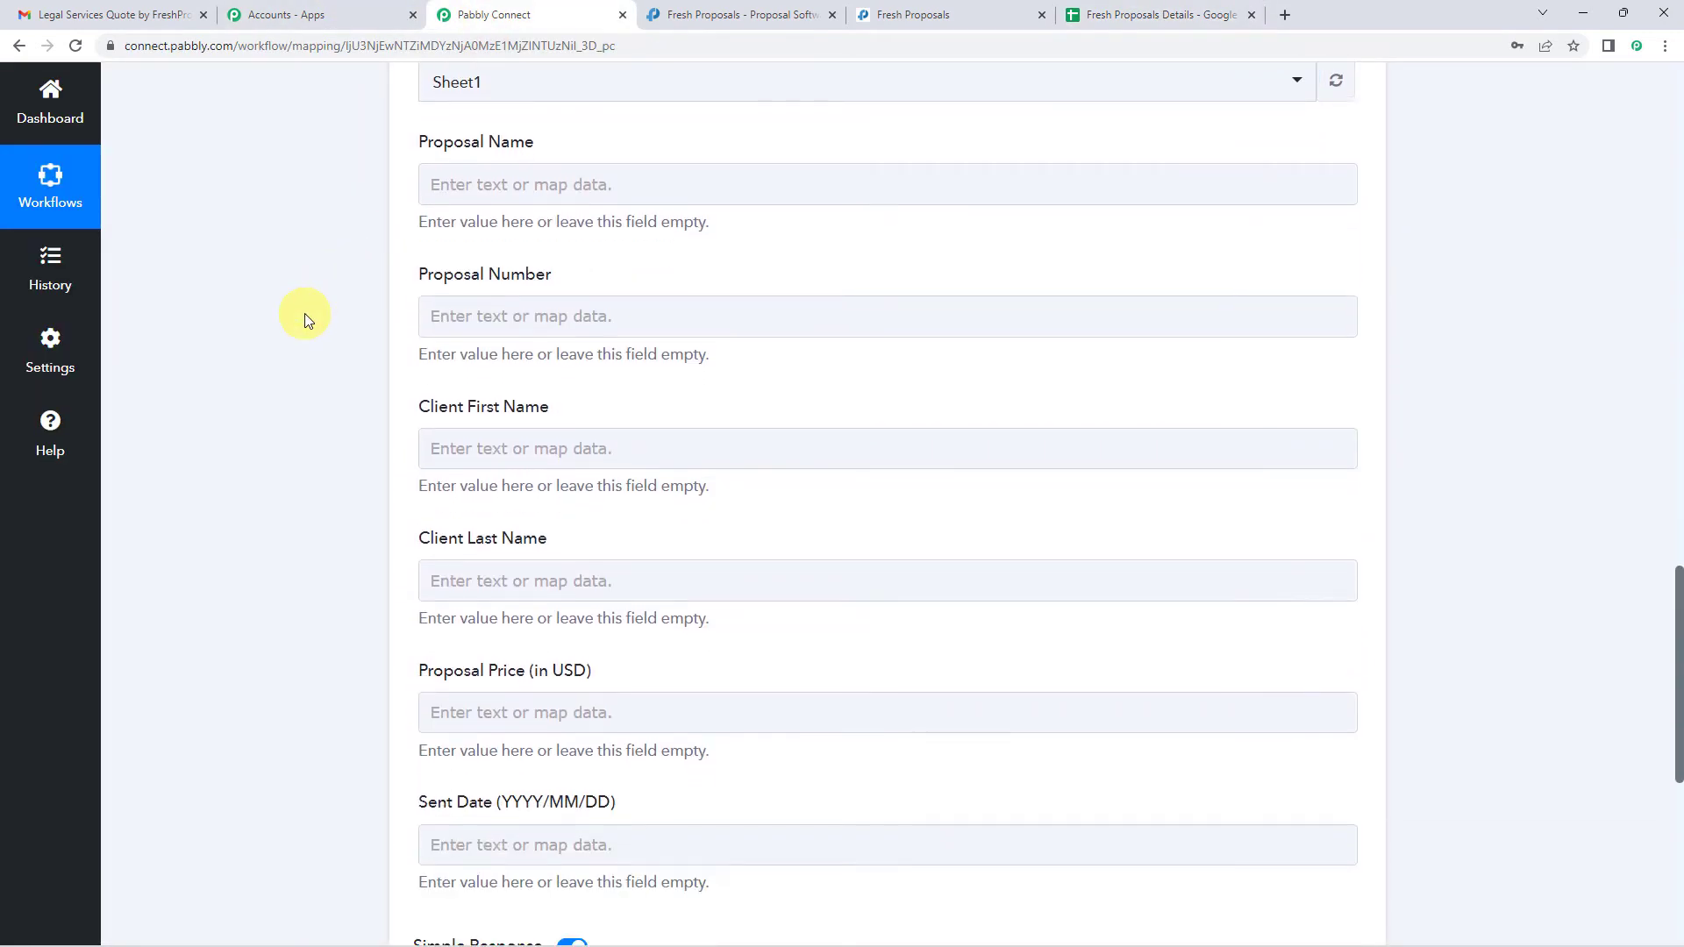
pyautogui.click(507, 188)
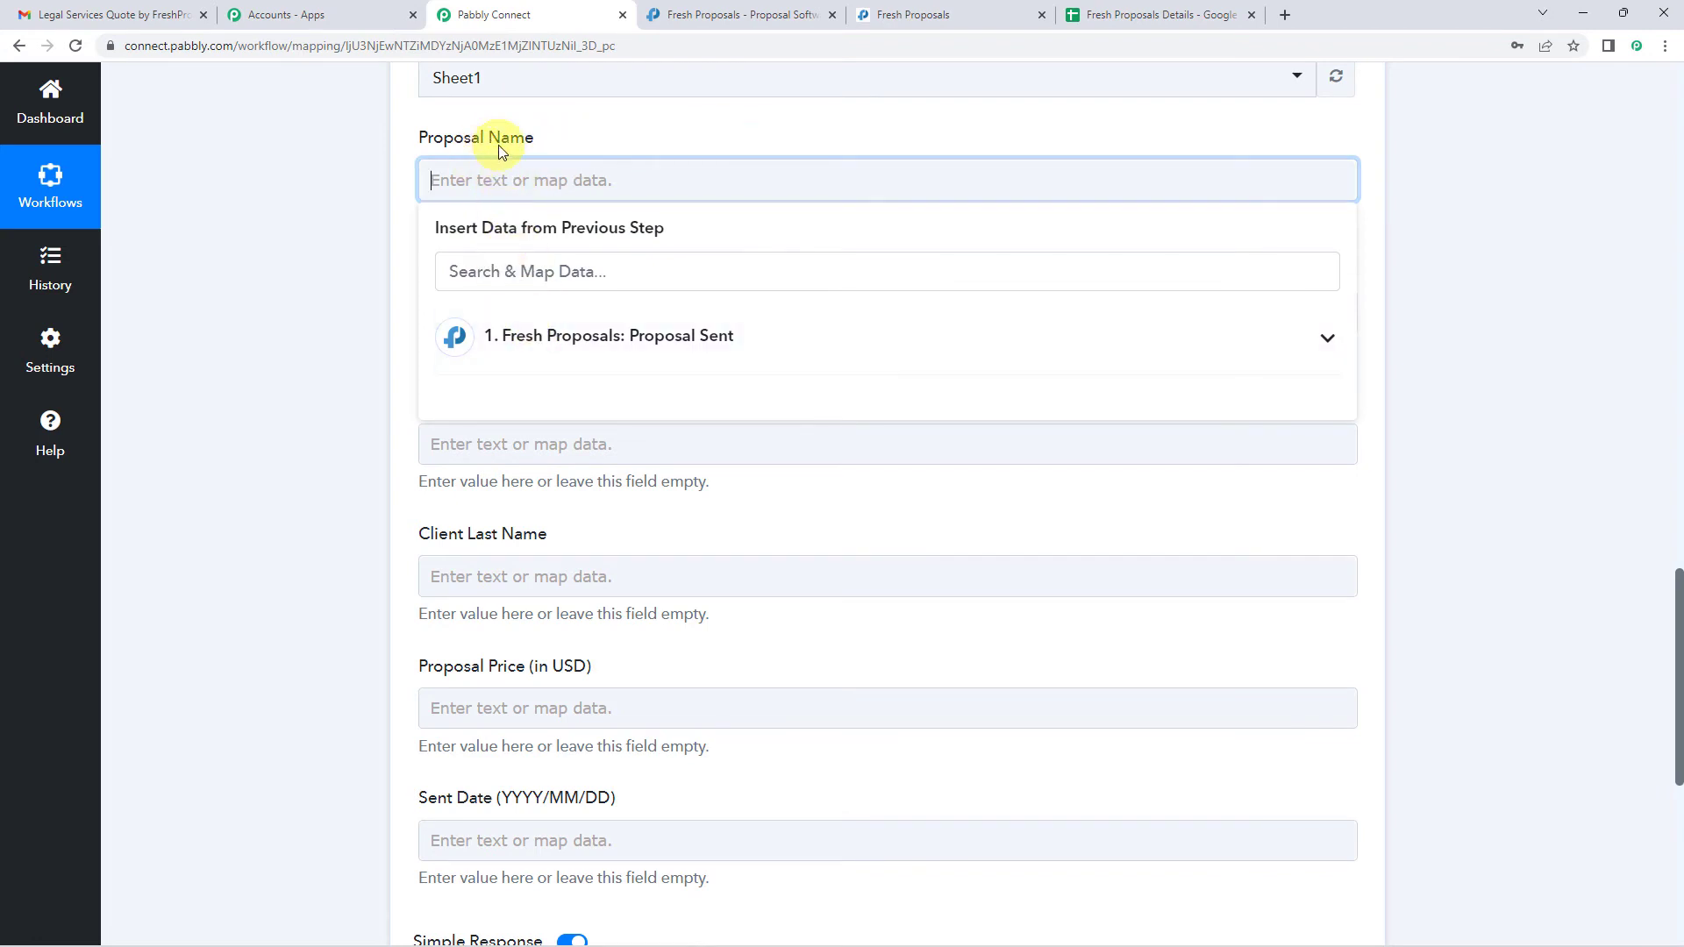
pyautogui.click(554, 349)
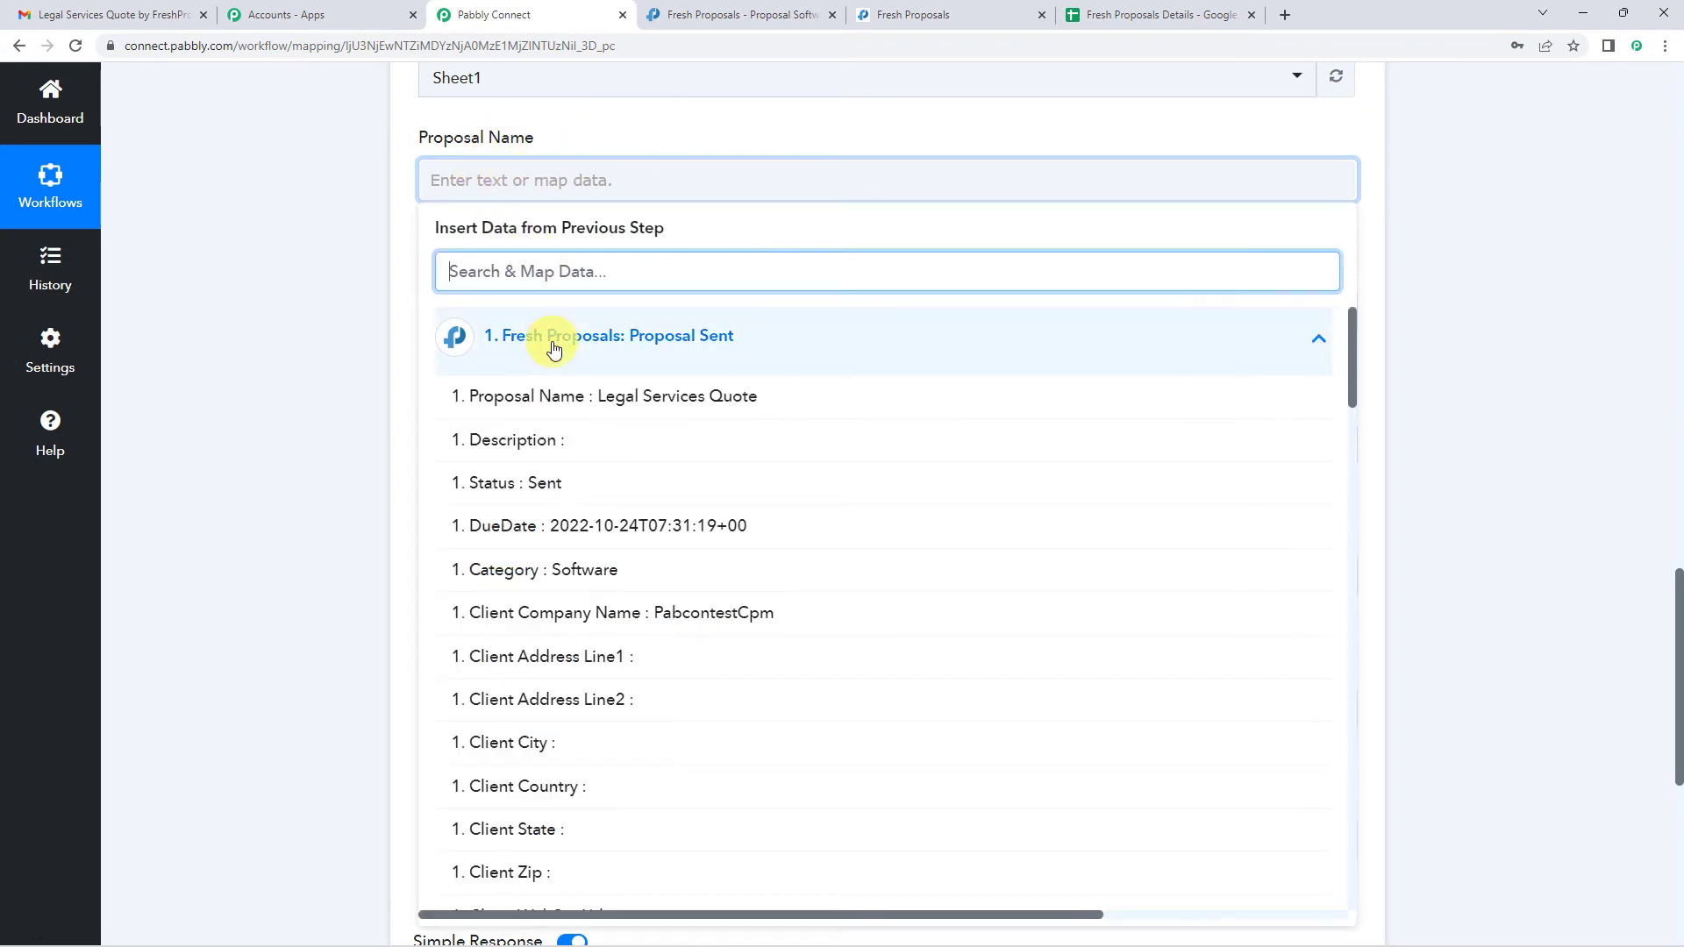
pyautogui.click(629, 353)
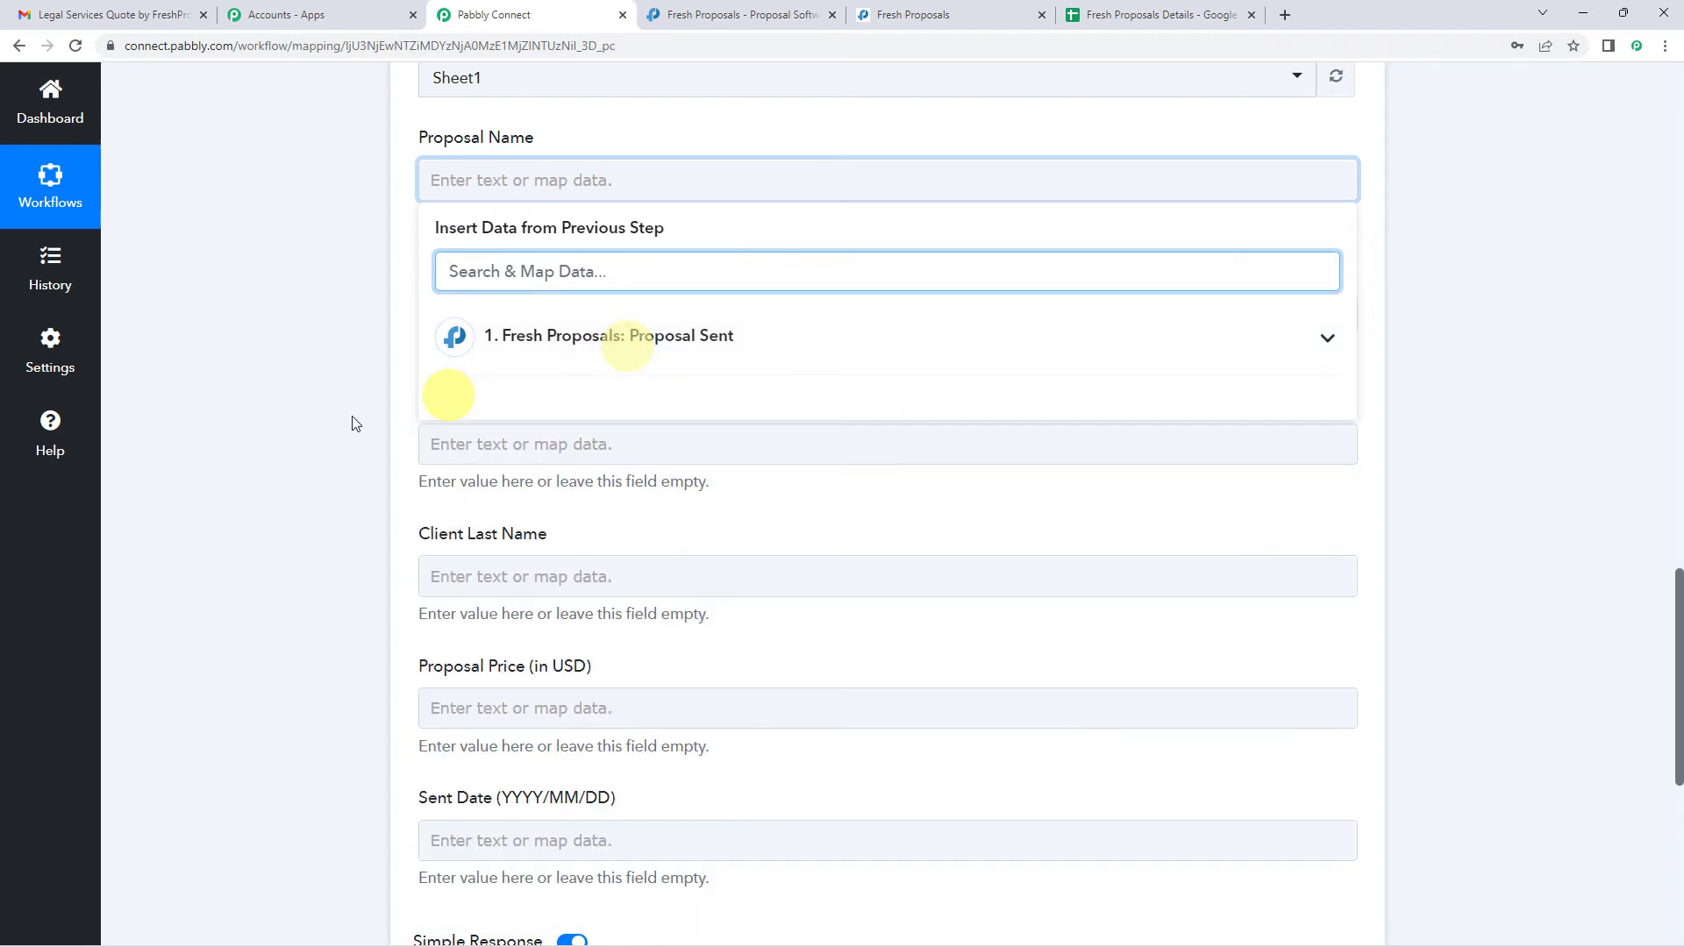
# - Go back through the captured trigger response and examine the client contact, price, proposal number and submitted date fields
pyautogui.scroll(5, 321, 605)
pyautogui.click(323, 596)
pyautogui.scroll(10, 325, 592)
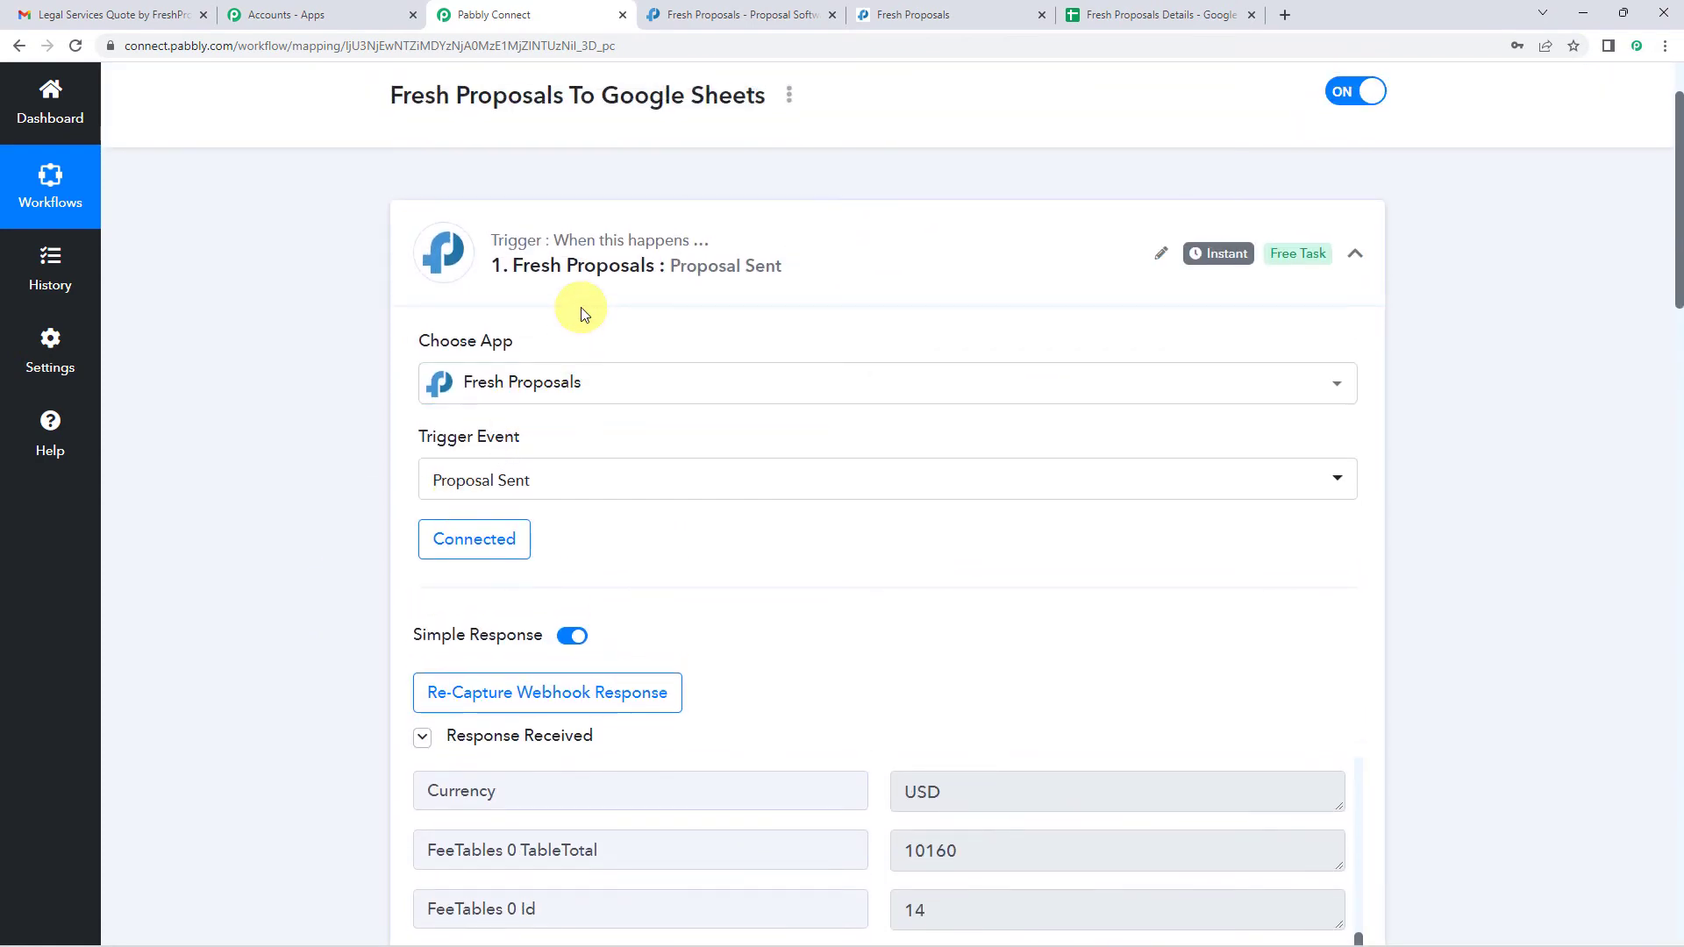
pyautogui.scroll(-3, 581, 312)
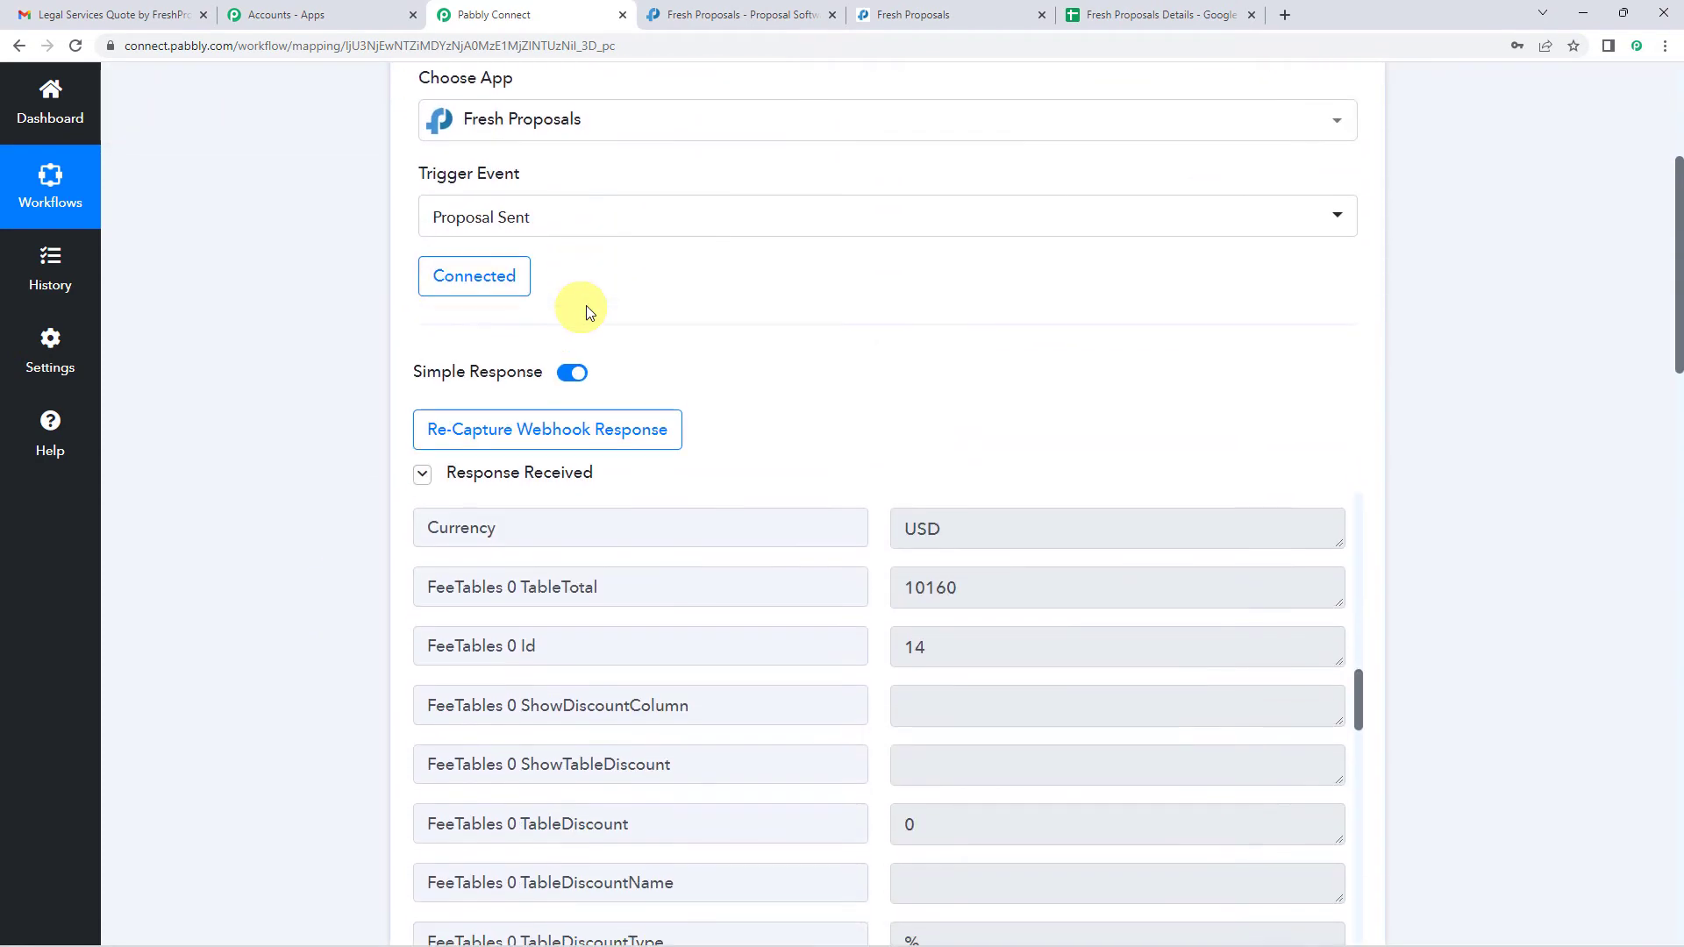
pyautogui.scroll(-3, 882, 425)
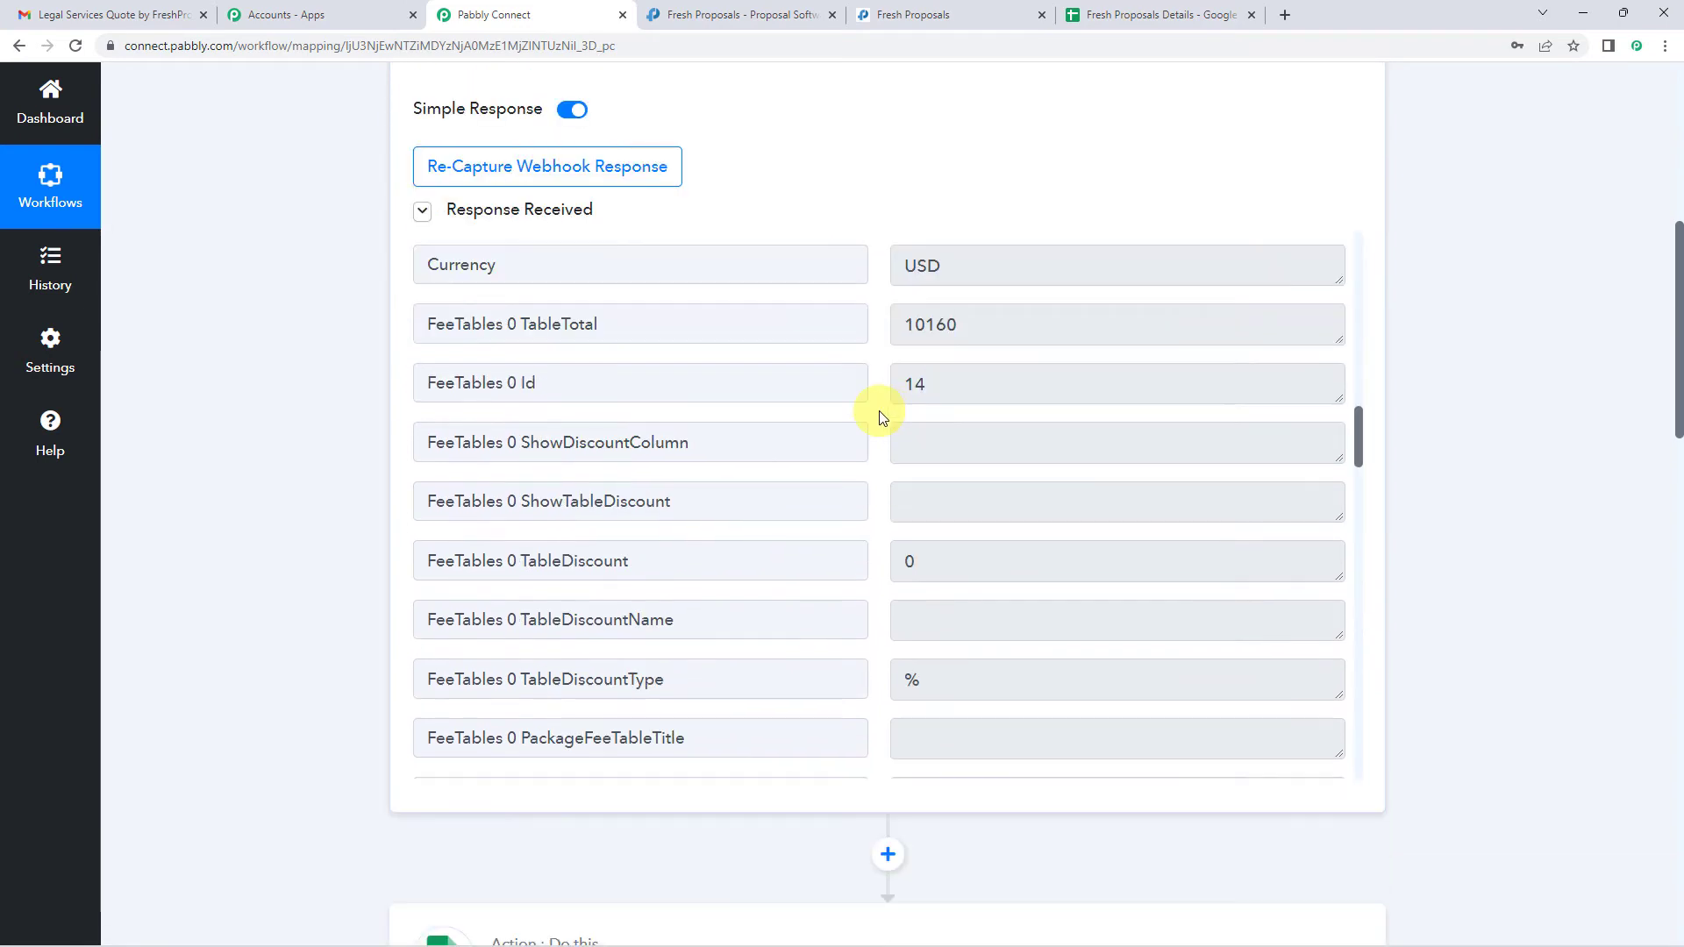
pyautogui.scroll(4, 895, 456)
pyautogui.scroll(4, 800, 432)
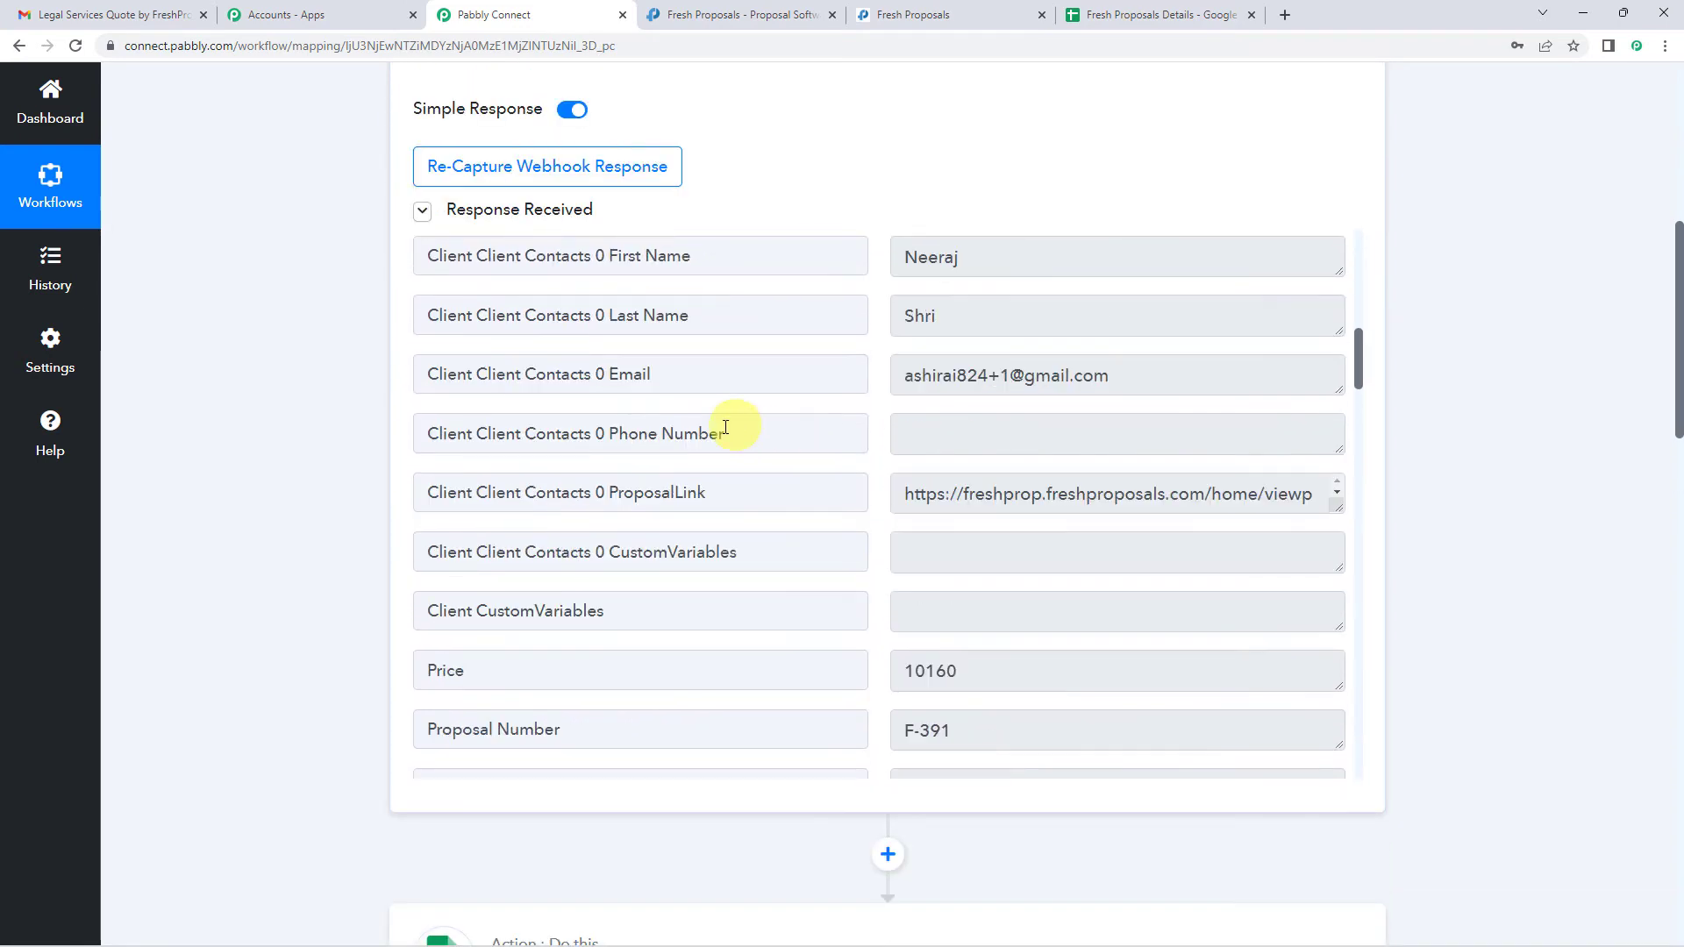
pyautogui.scroll(2, 833, 496)
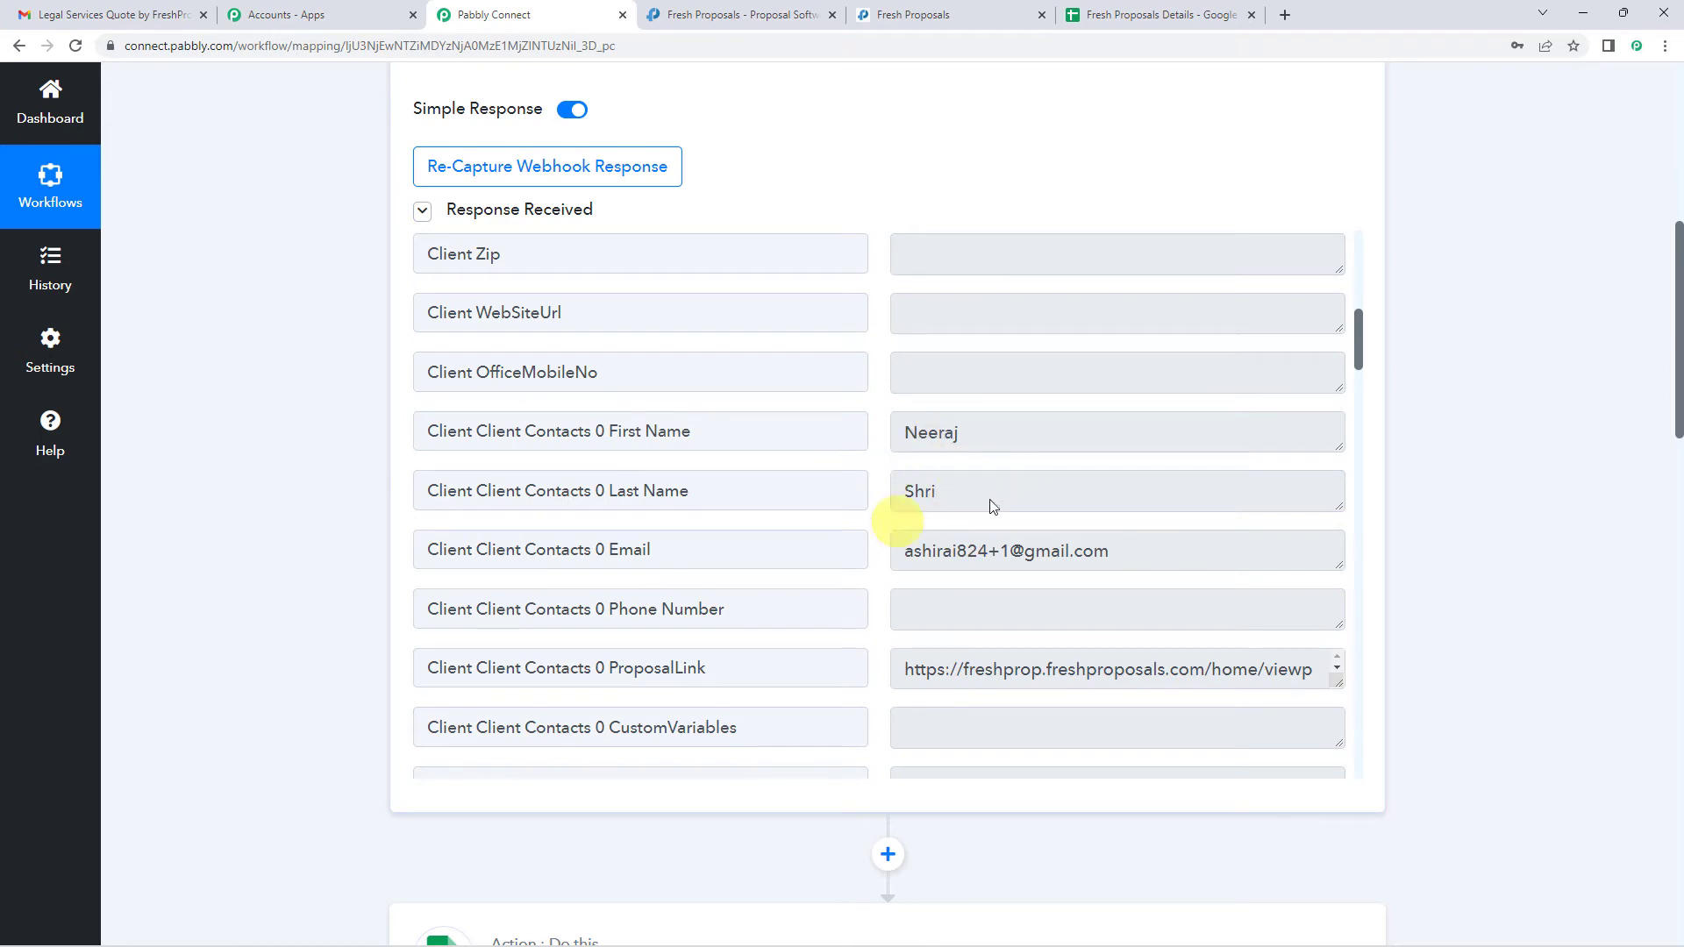
pyautogui.scroll(-3, 952, 502)
pyautogui.scroll(-2, 932, 552)
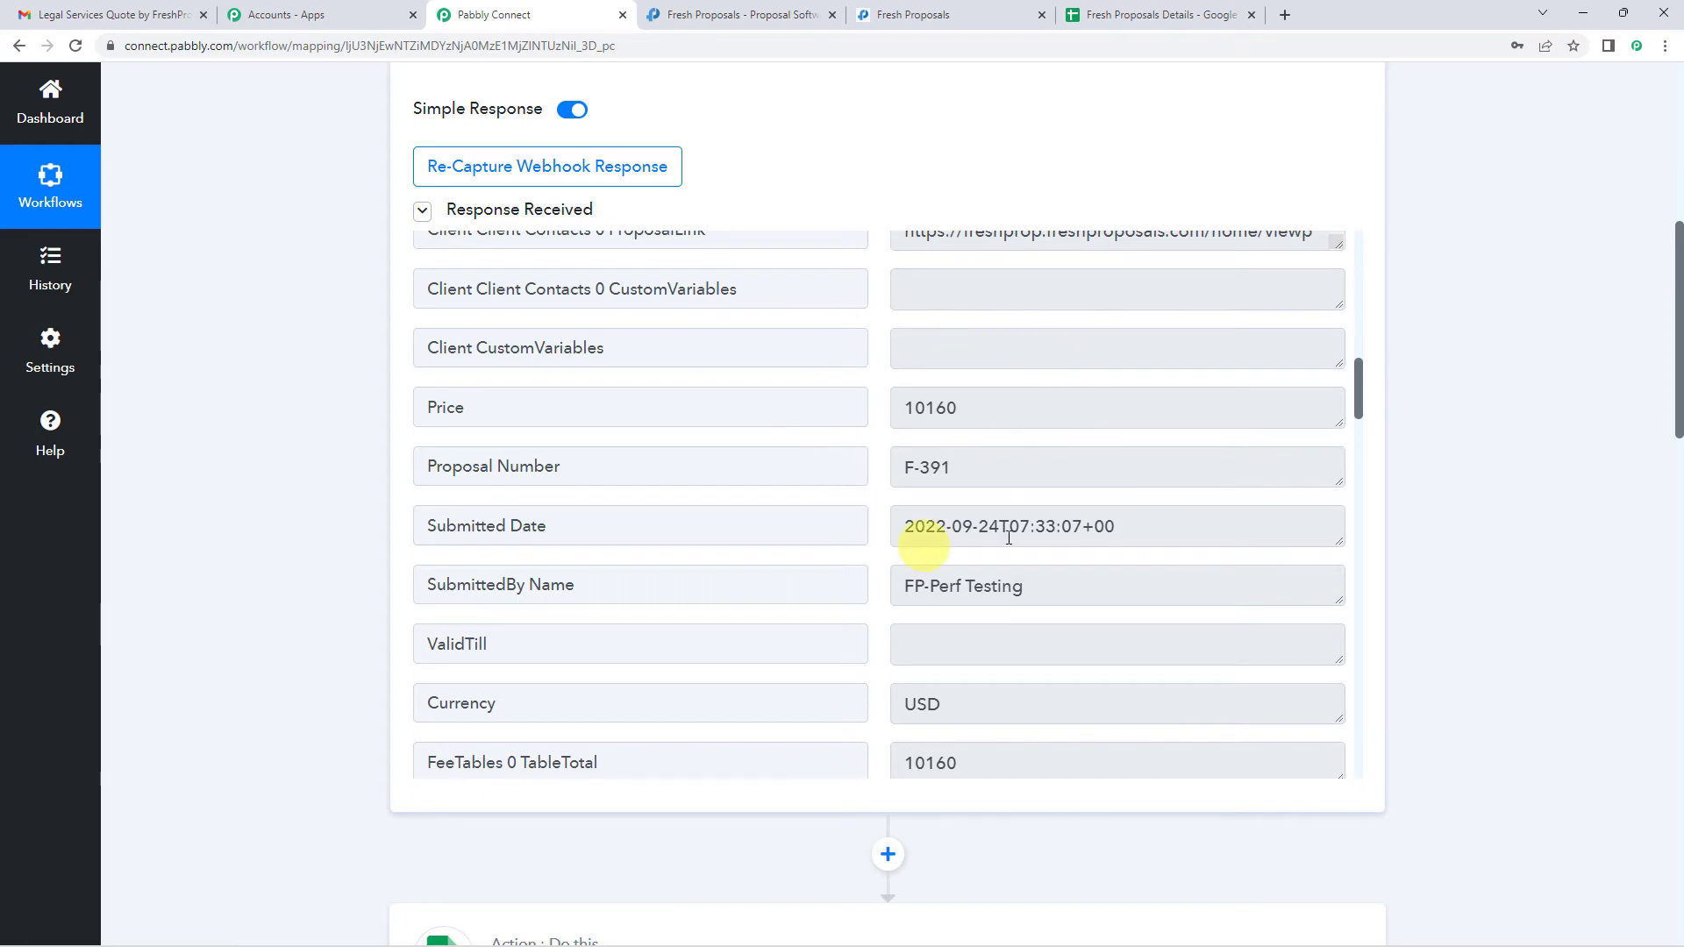
pyautogui.scroll(5, 798, 530)
# - Map the Proposal Name field of the new row to the proposal name from the Fresh Proposals trigger response
pyautogui.scroll(-9, 345, 515)
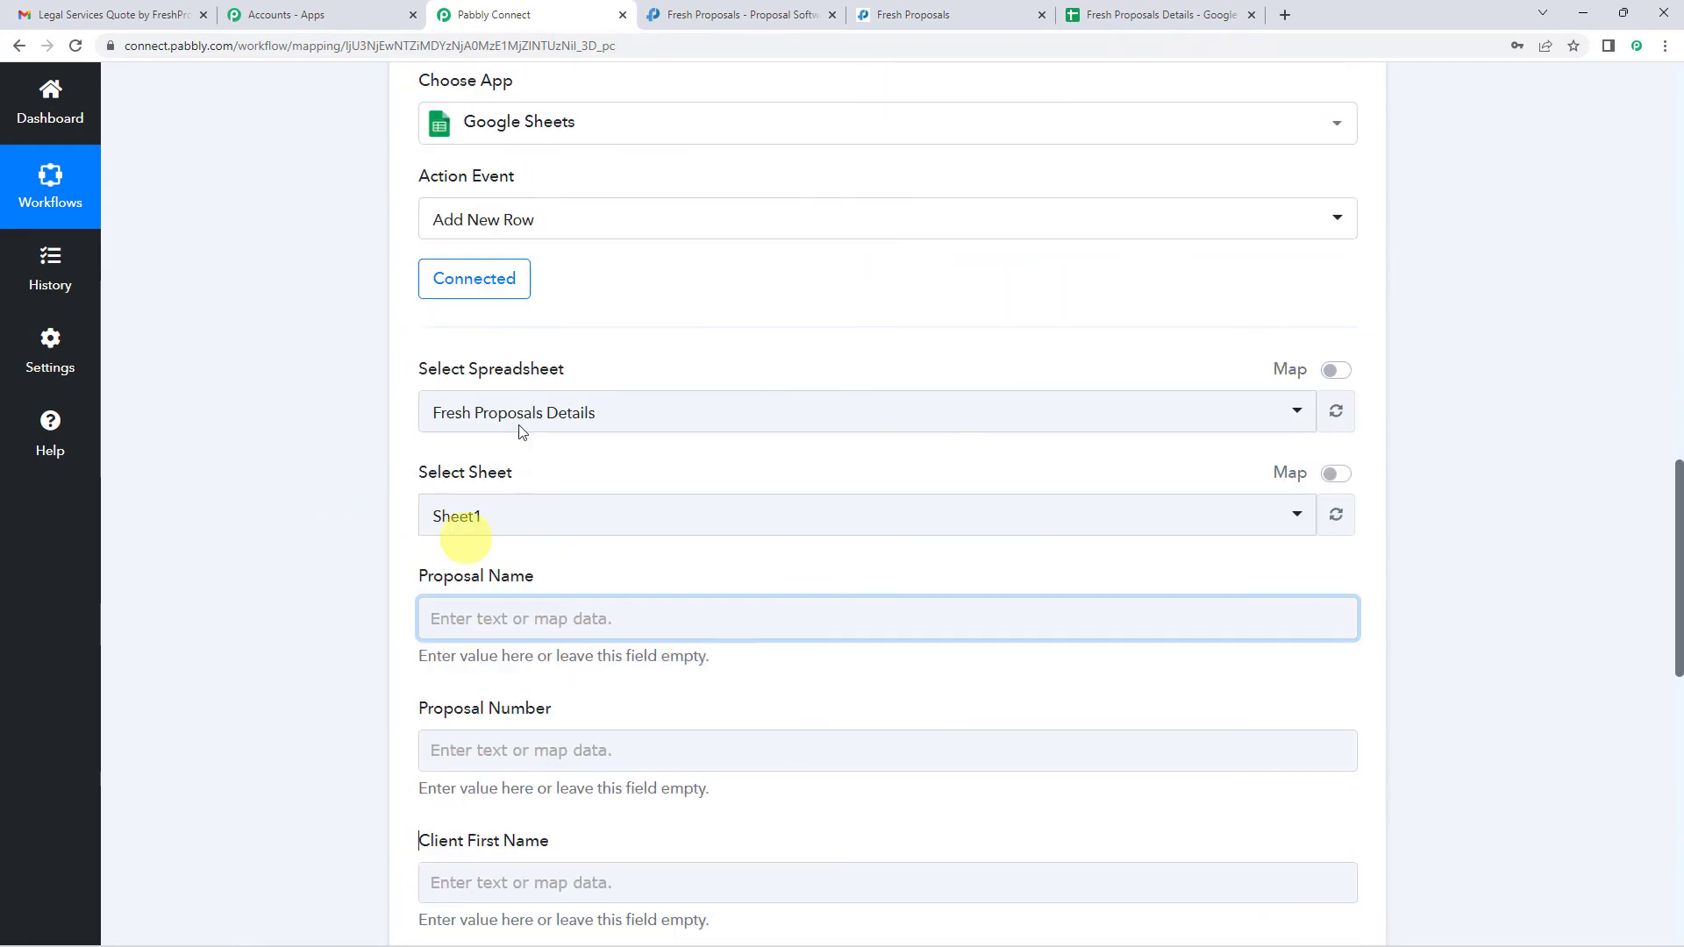
pyautogui.scroll(-4, 532, 528)
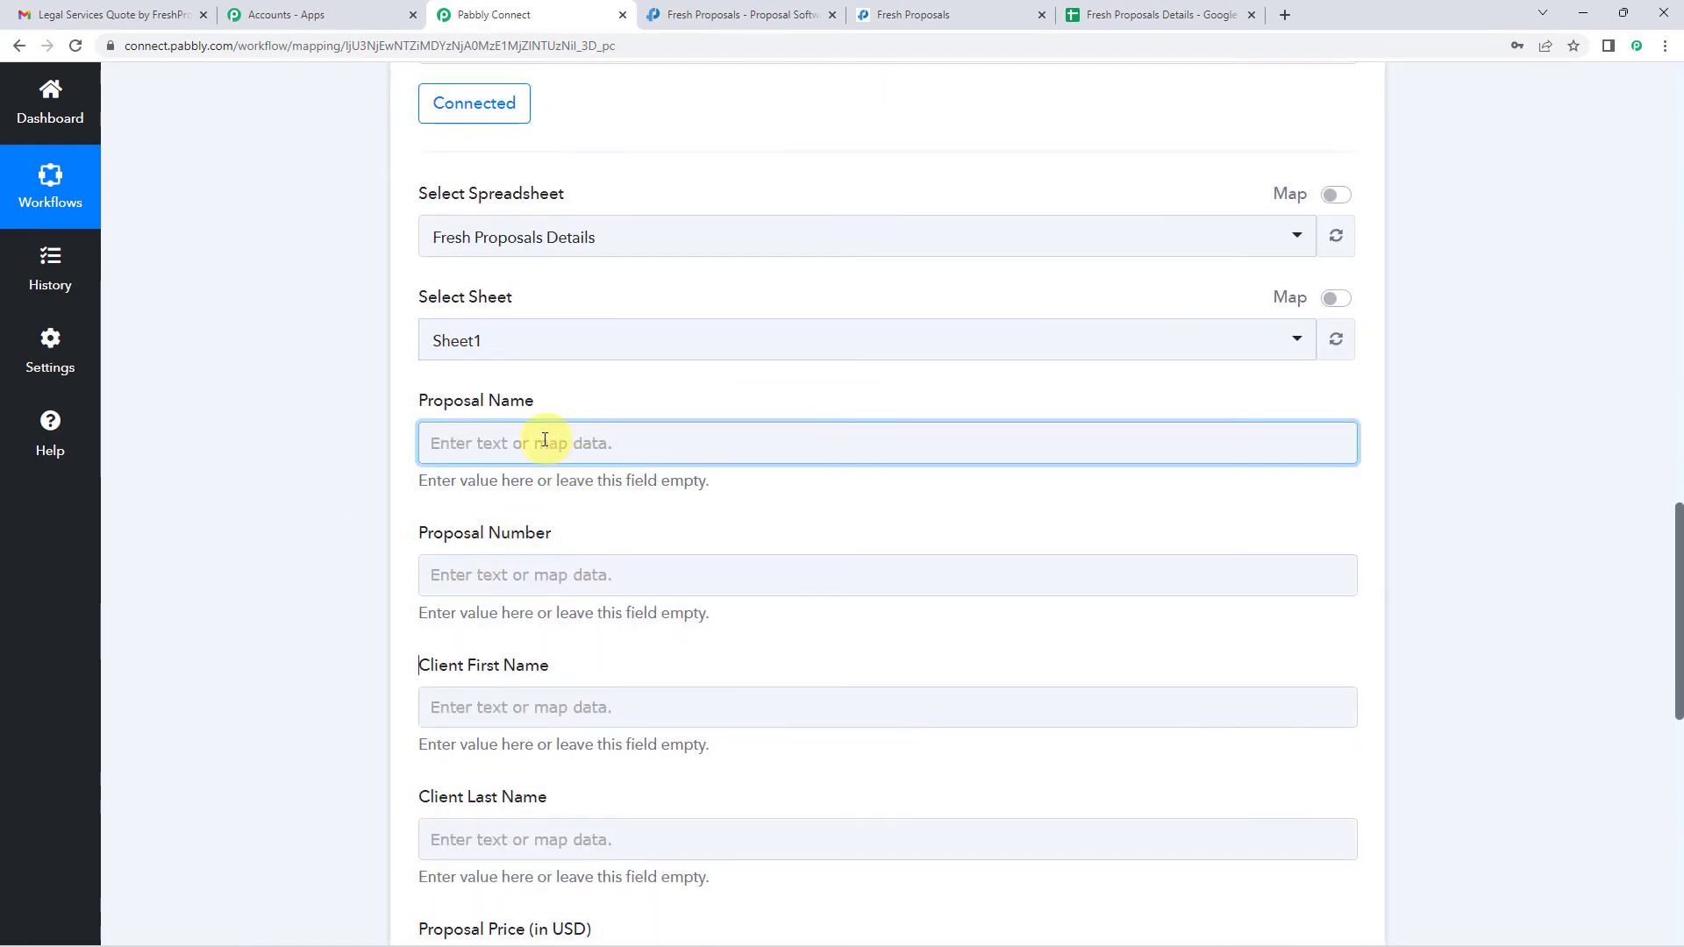
pyautogui.click(489, 272)
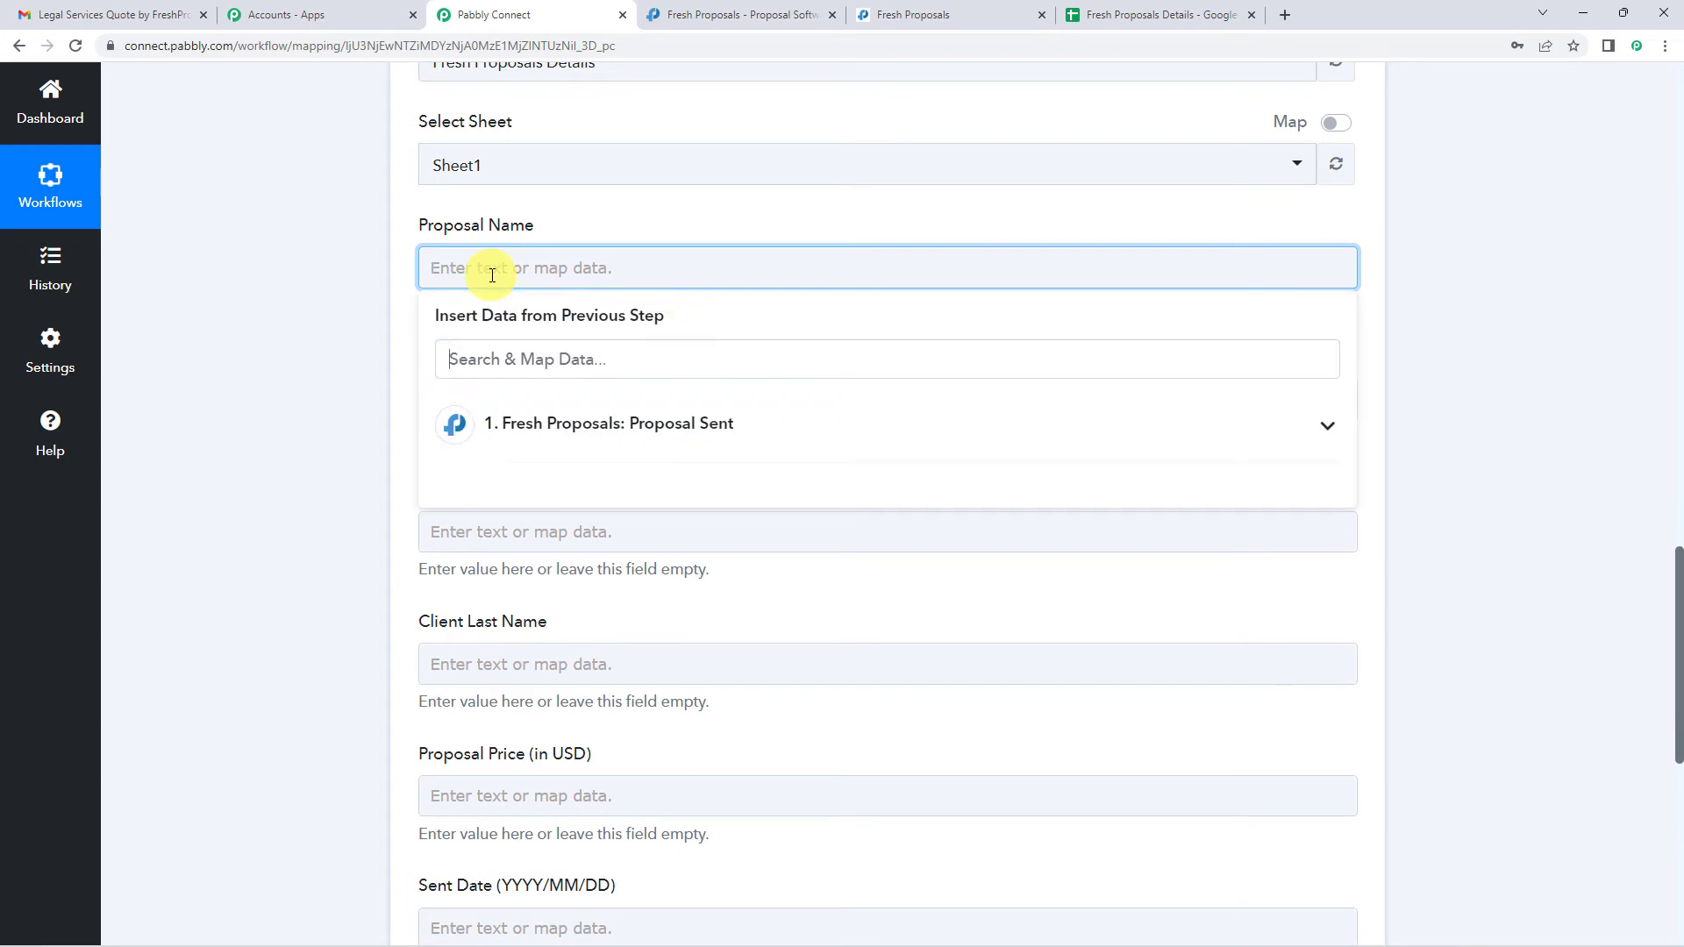
pyautogui.click(597, 424)
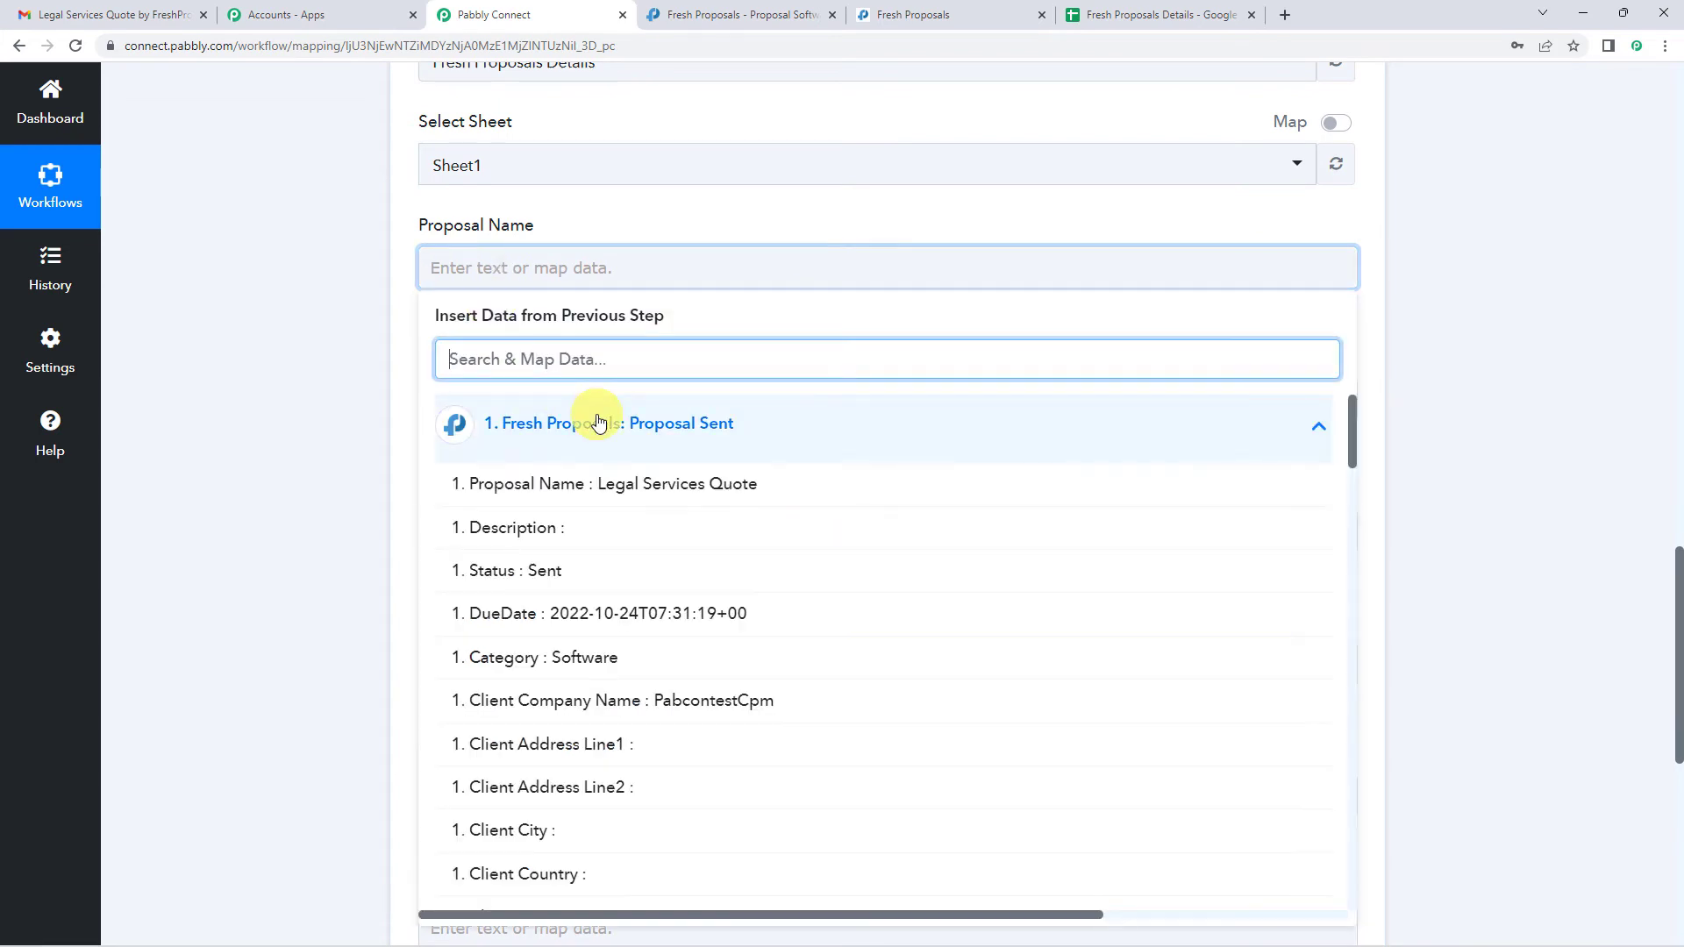
pyautogui.click(653, 488)
pyautogui.click(770, 225)
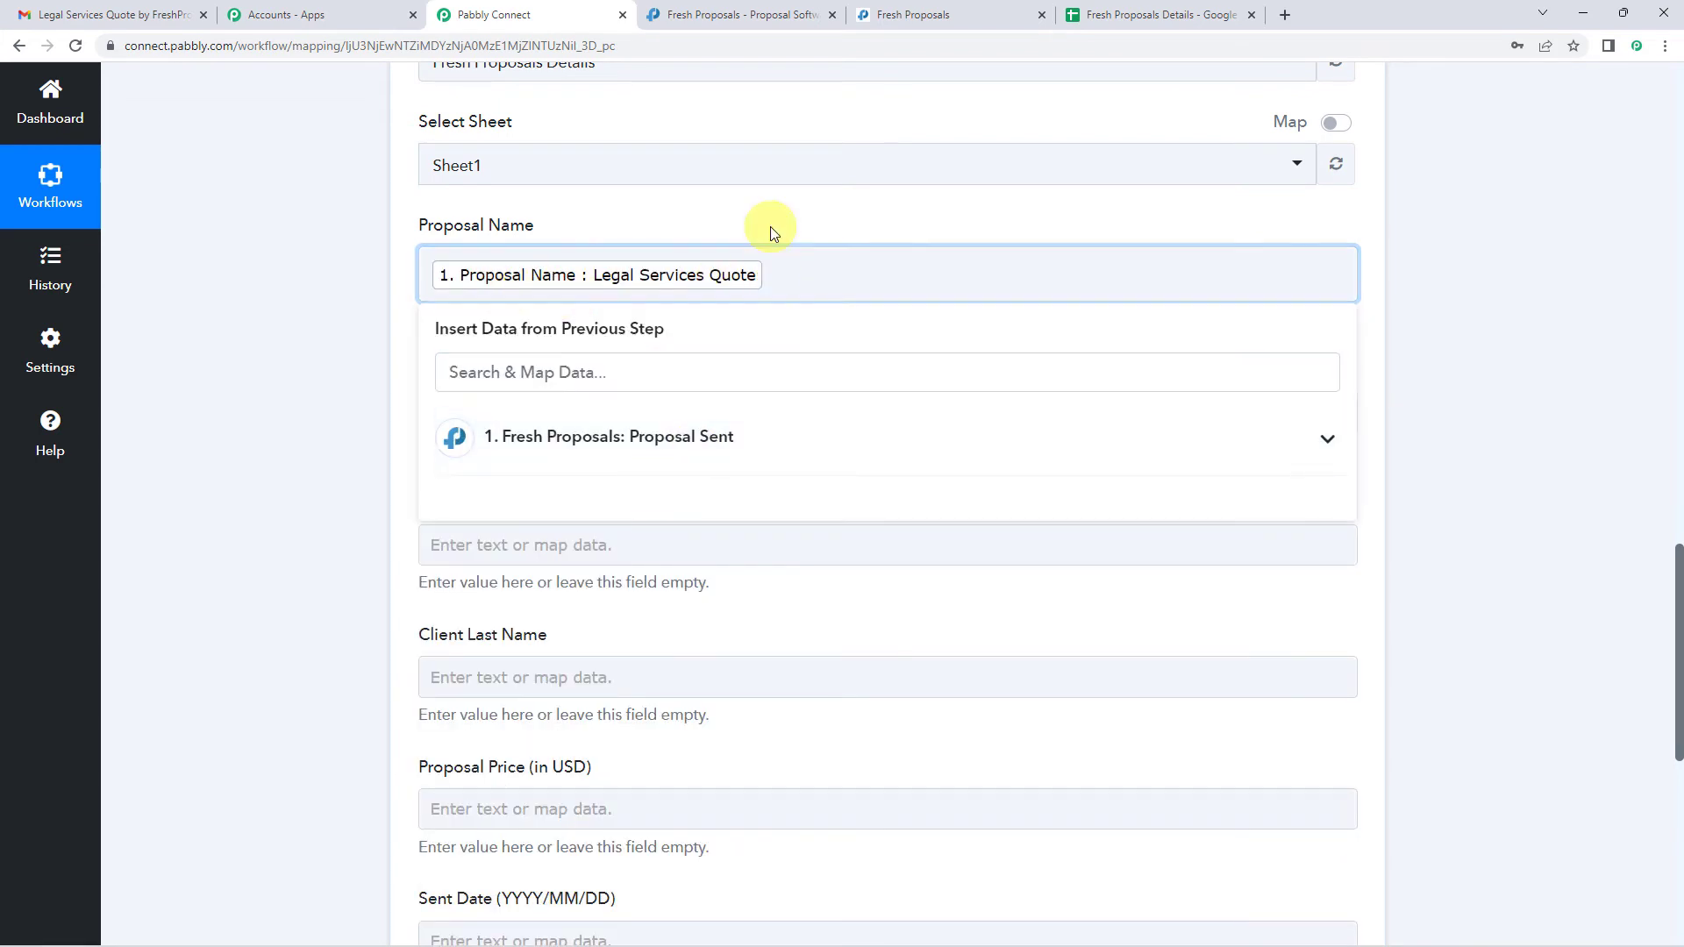
# - Map the Proposal Number field of the new row to the proposal number from the Fresh Proposals trigger response
pyautogui.scroll(-2, 581, 402)
pyautogui.click(571, 239)
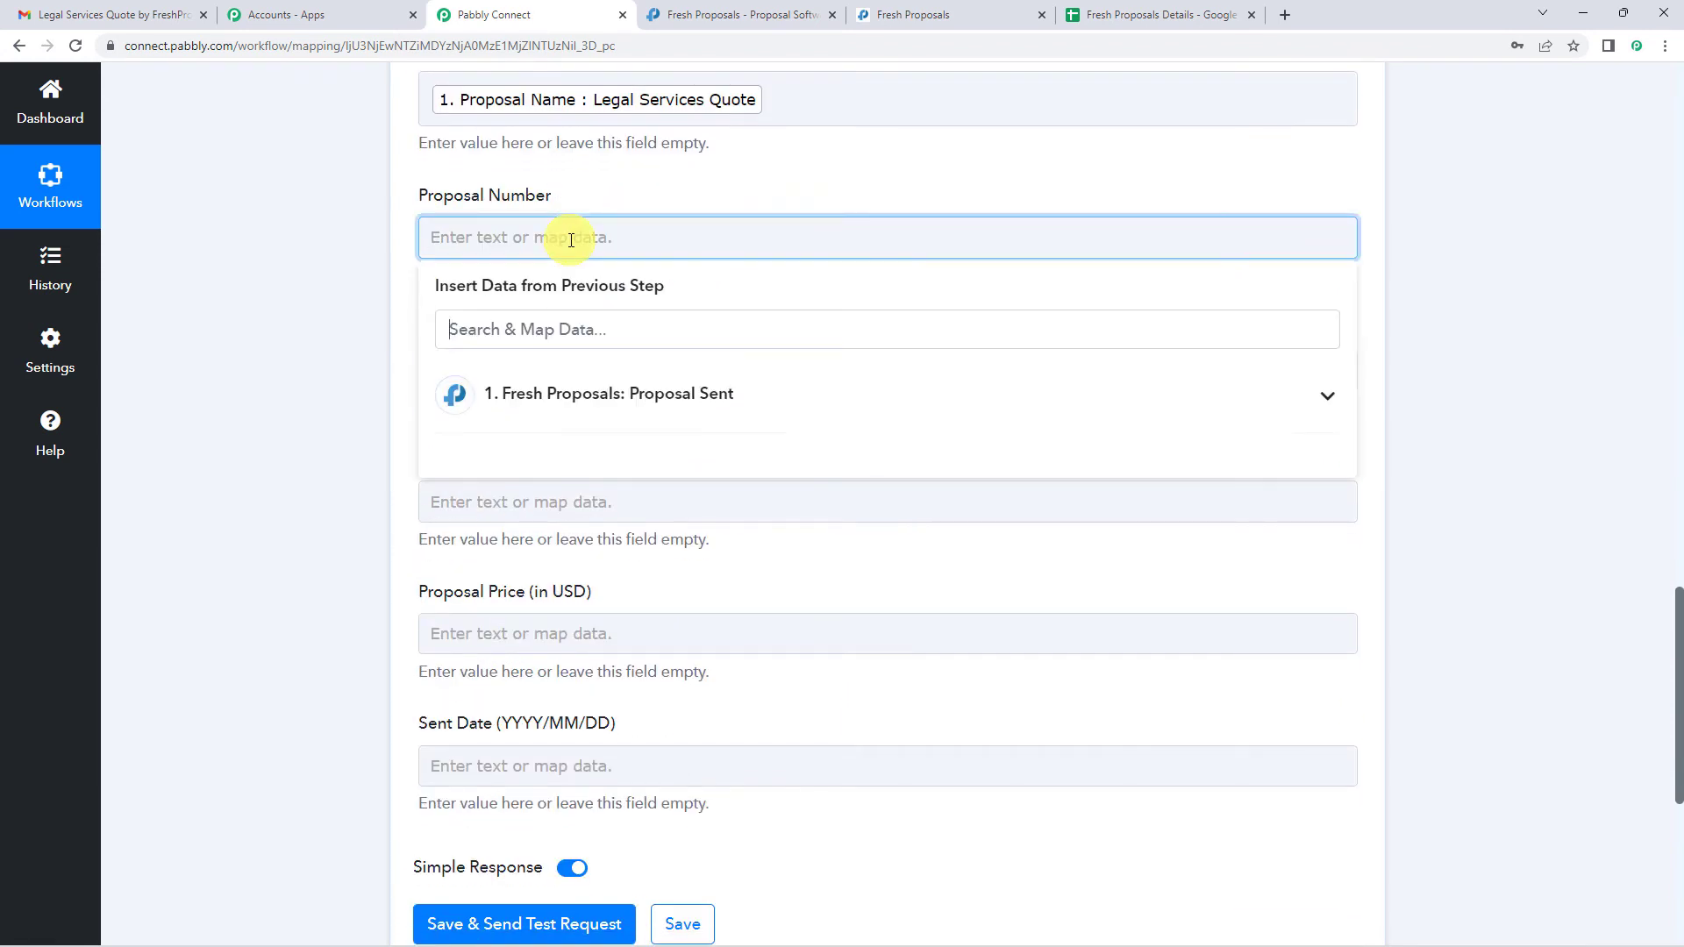
pyautogui.click(639, 392)
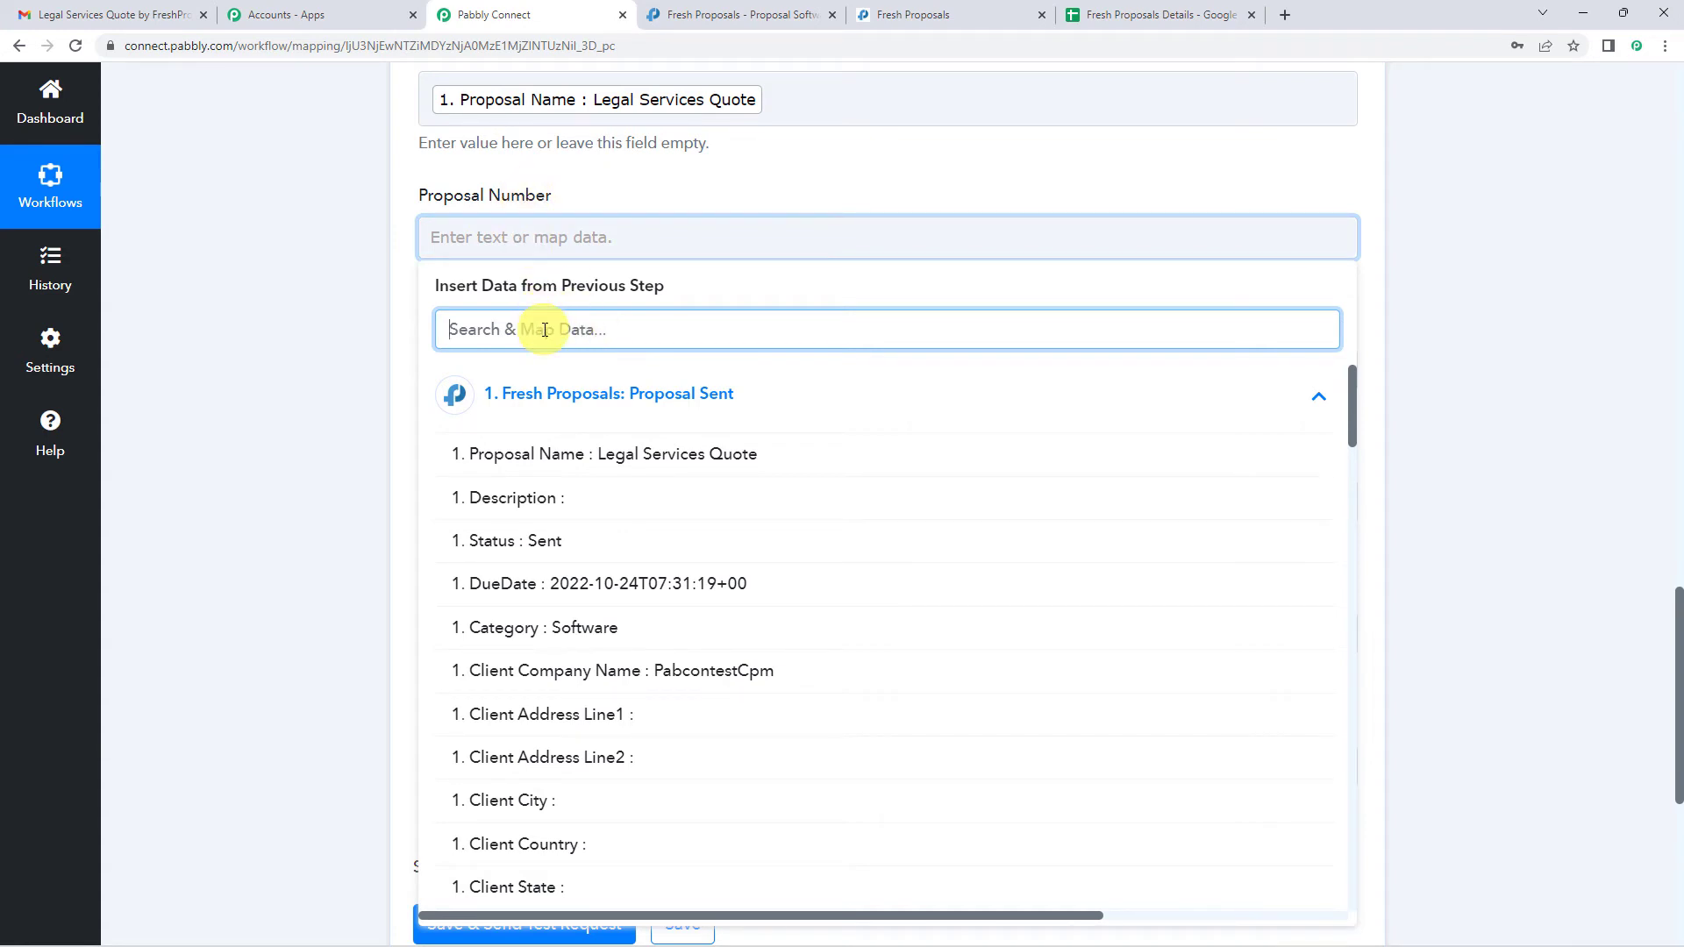
pyautogui.write('nu')
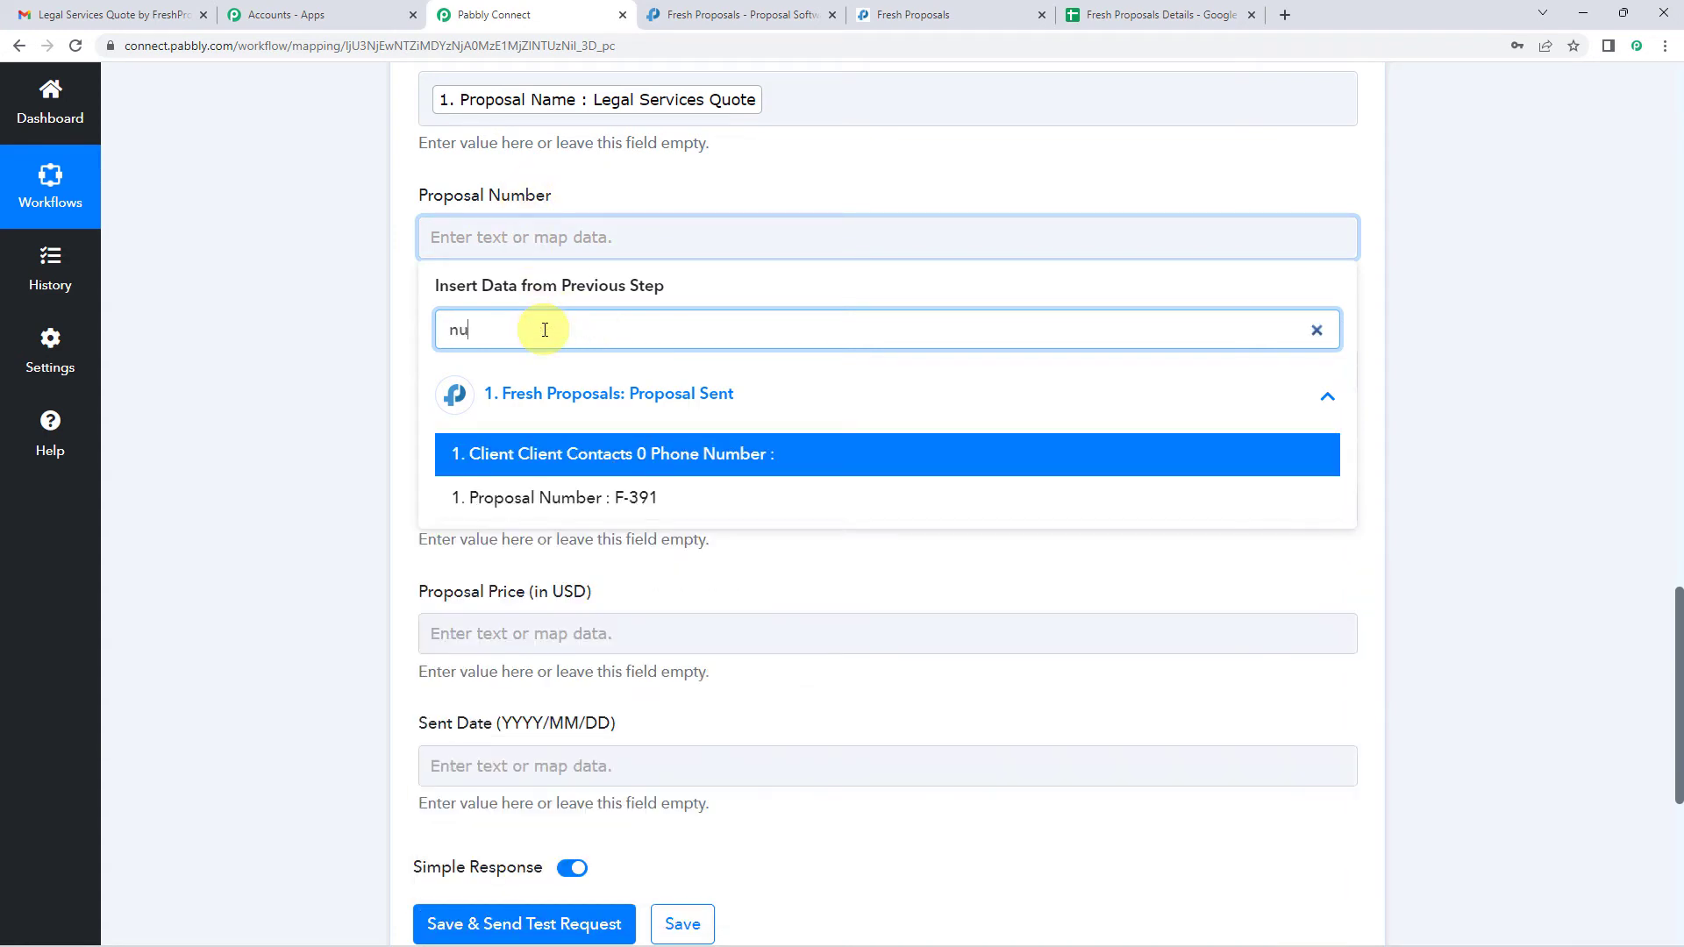
pyautogui.click(620, 507)
pyautogui.click(349, 346)
# - Map the Client First Name field to the client contact's first name from the Fresh Proposals trigger response
pyautogui.scroll(-1, 350, 346)
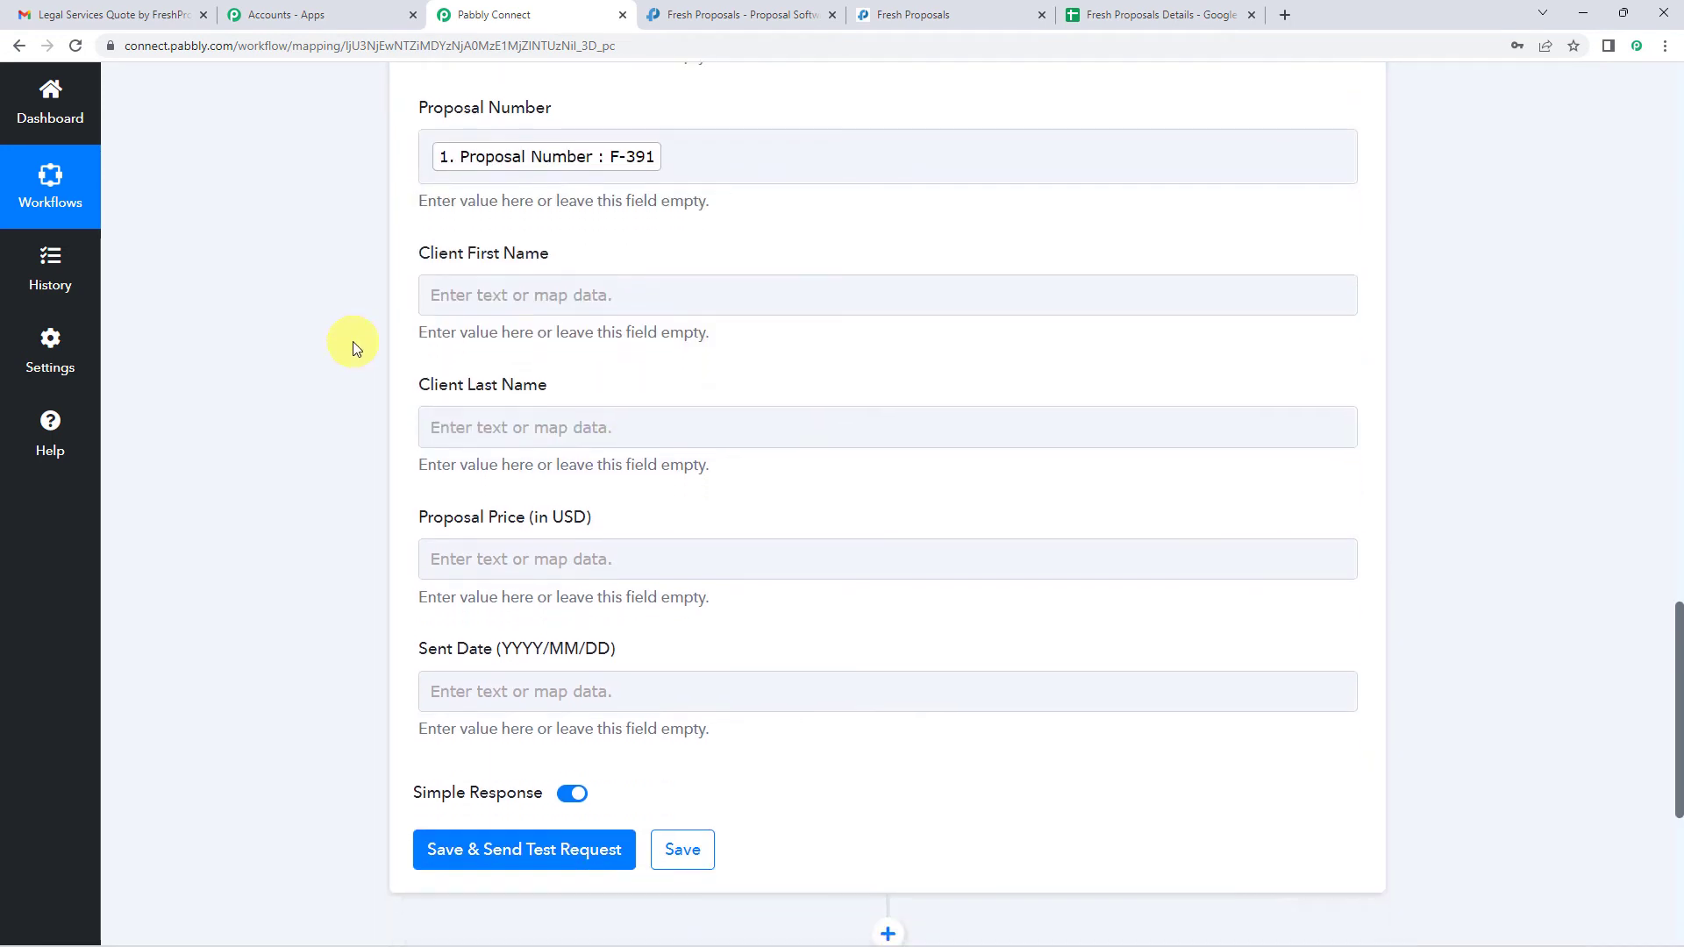
pyautogui.click(487, 296)
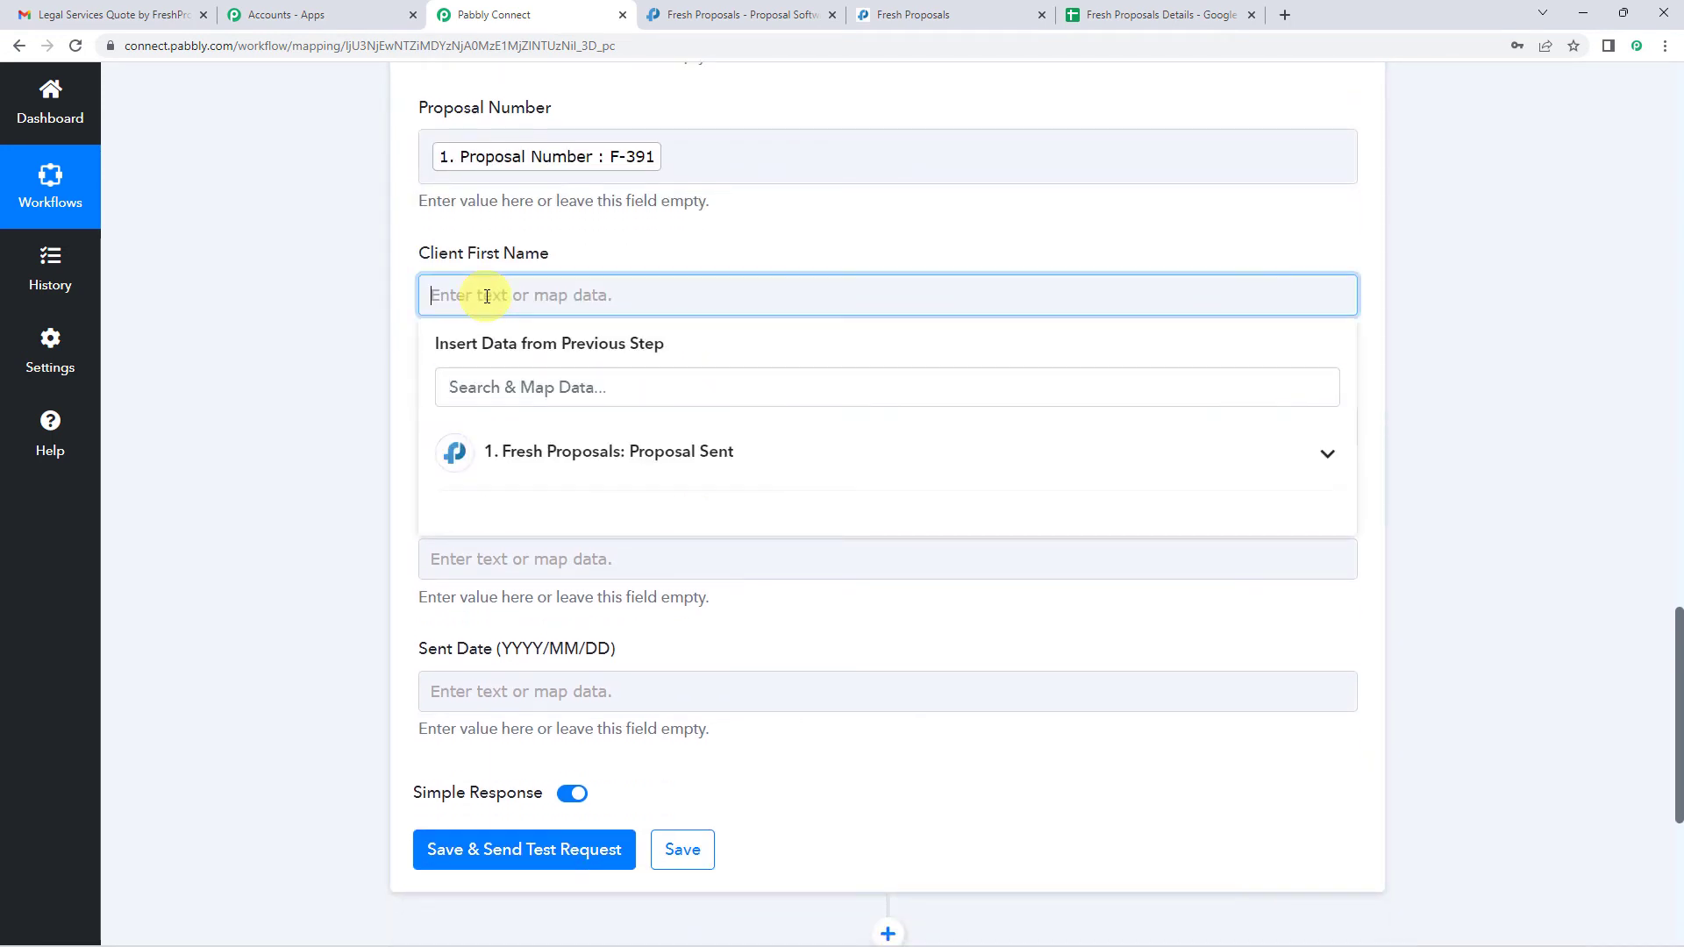
pyautogui.click(571, 452)
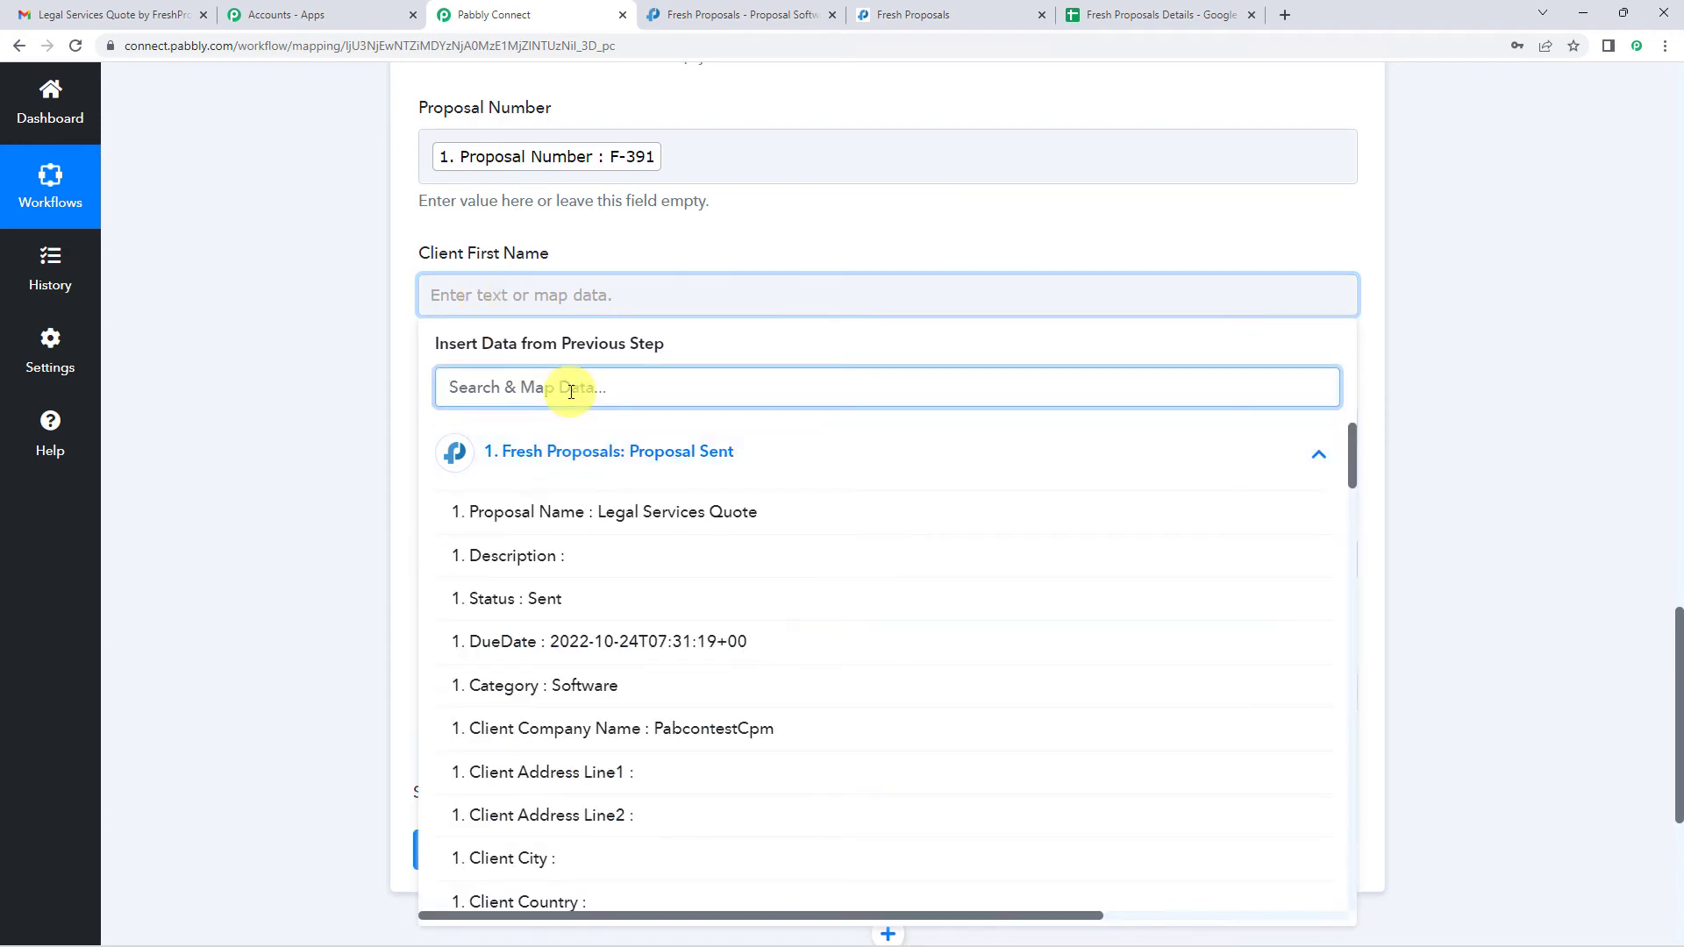
pyautogui.write('name')
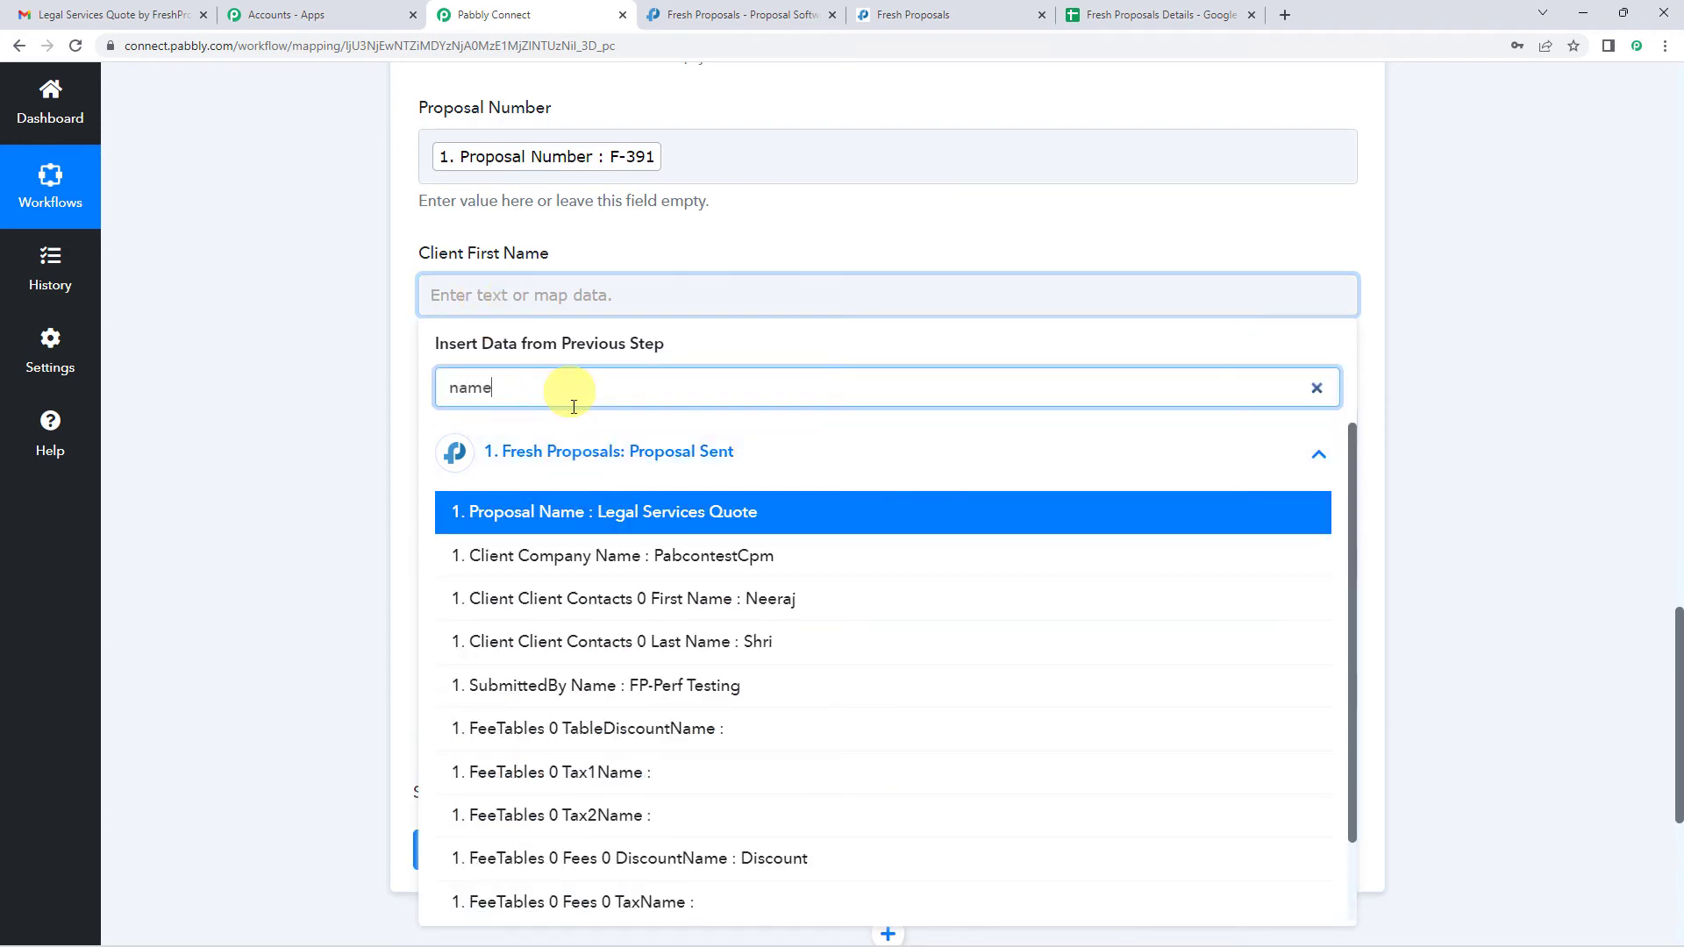
pyautogui.click(734, 605)
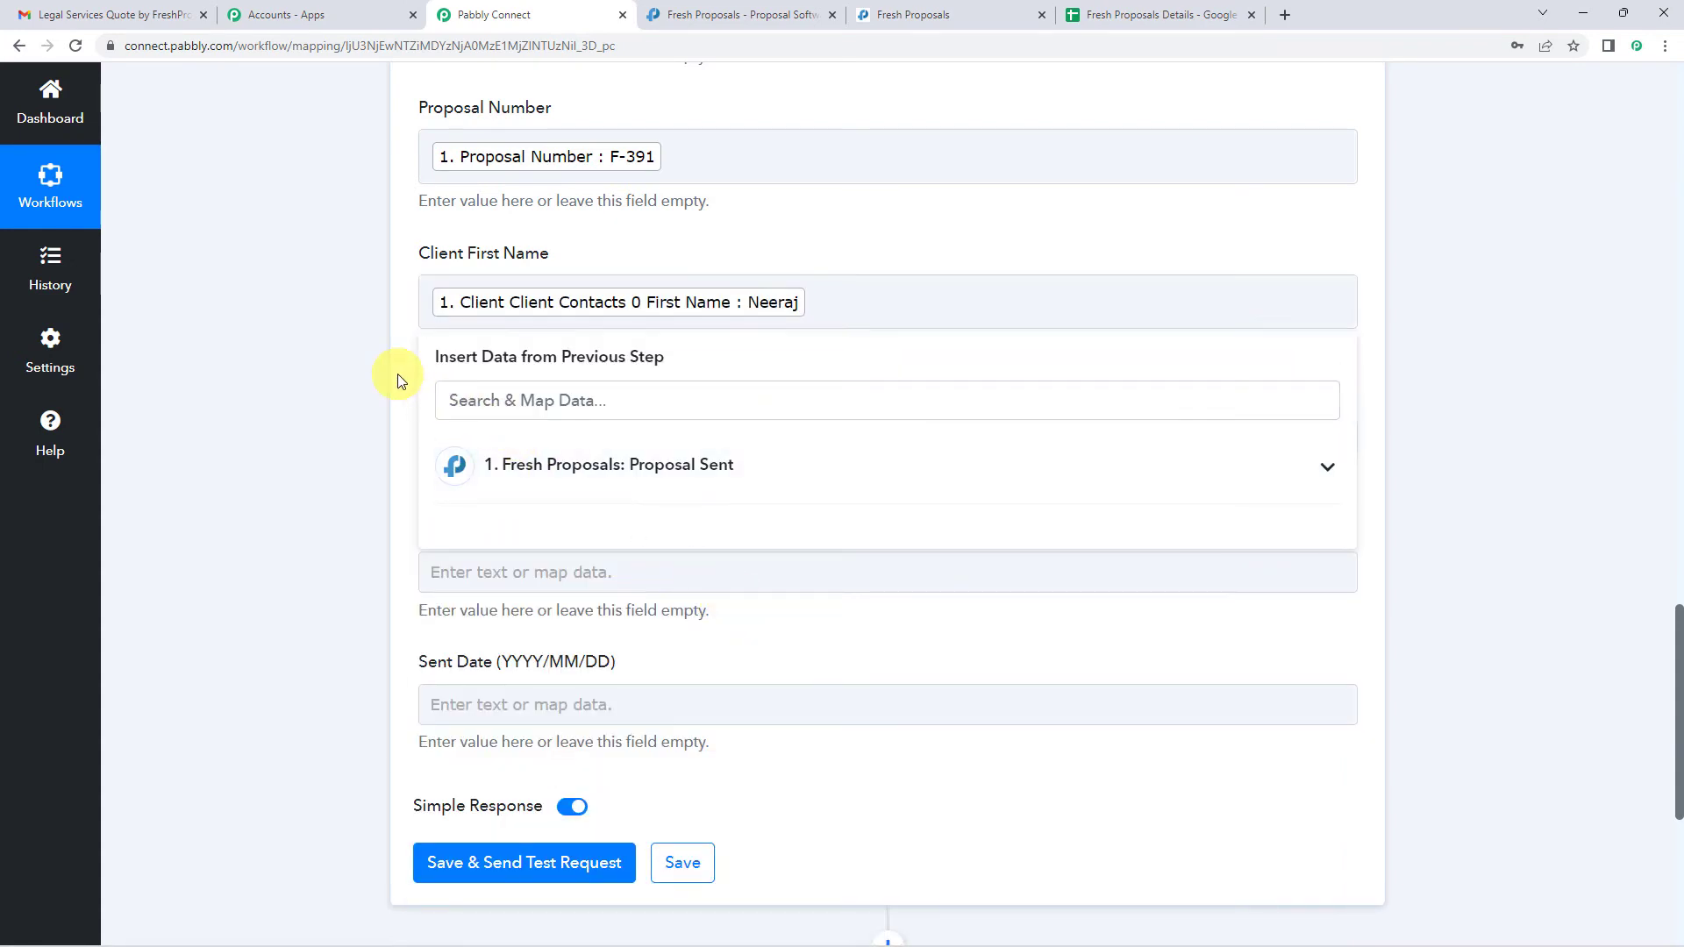
pyautogui.click(397, 374)
# - Map the Client Last Name field to the client contact's last name from the Fresh Proposals trigger response
pyautogui.scroll(-3, 397, 373)
pyautogui.click(490, 273)
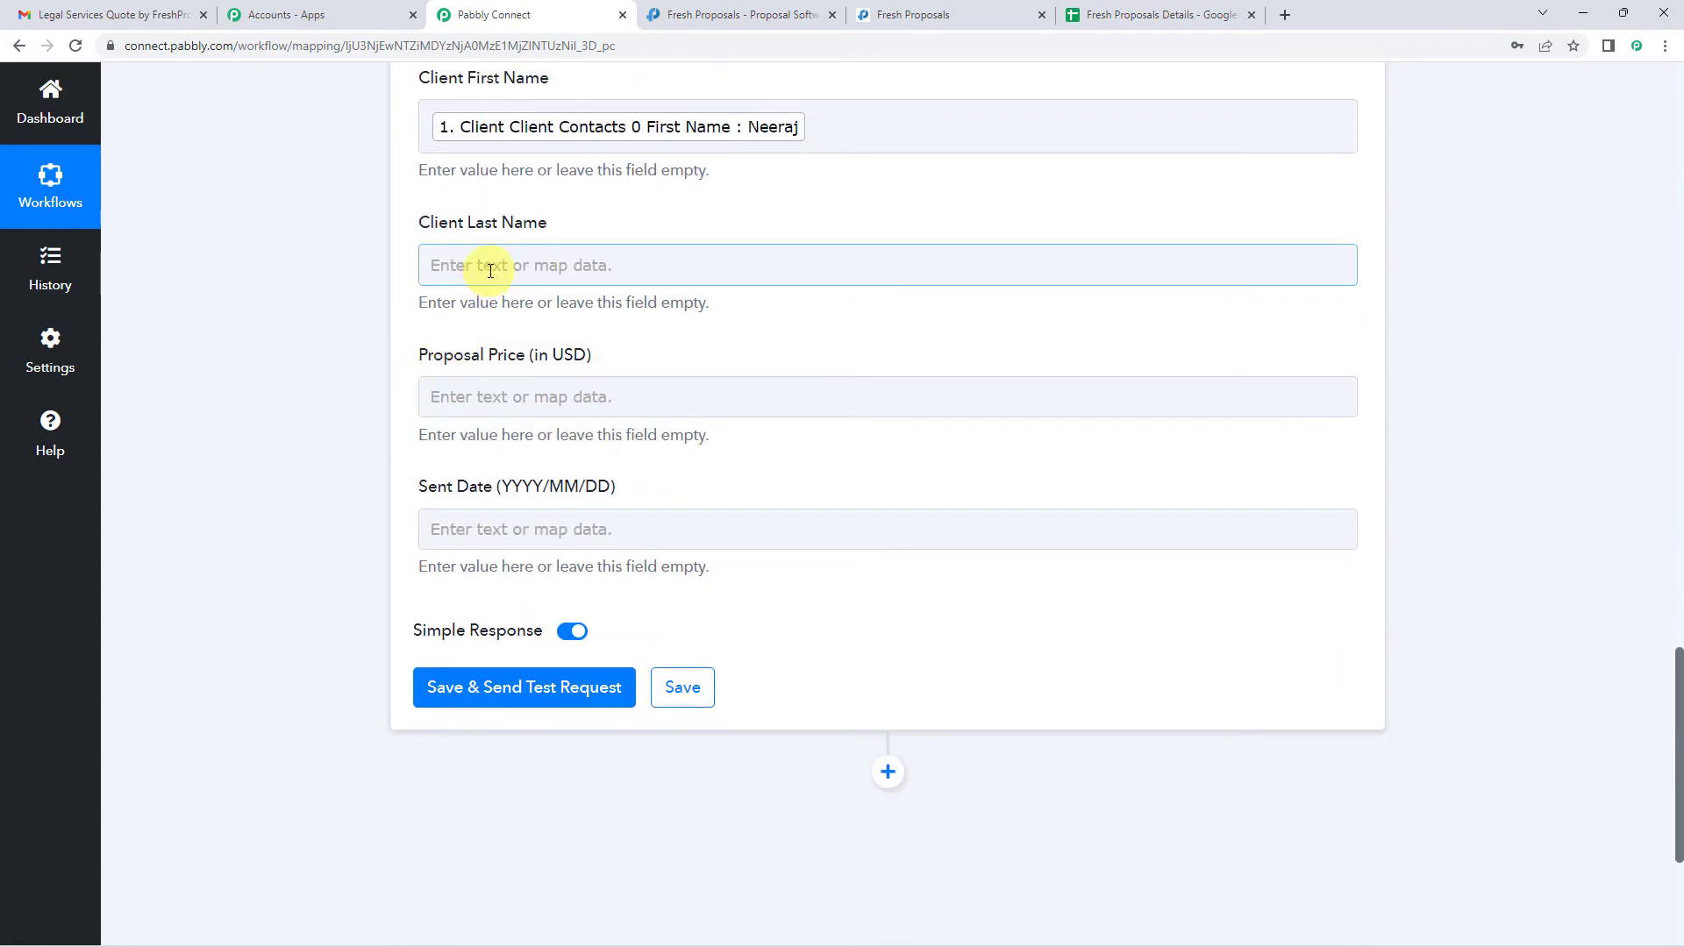
pyautogui.click(519, 423)
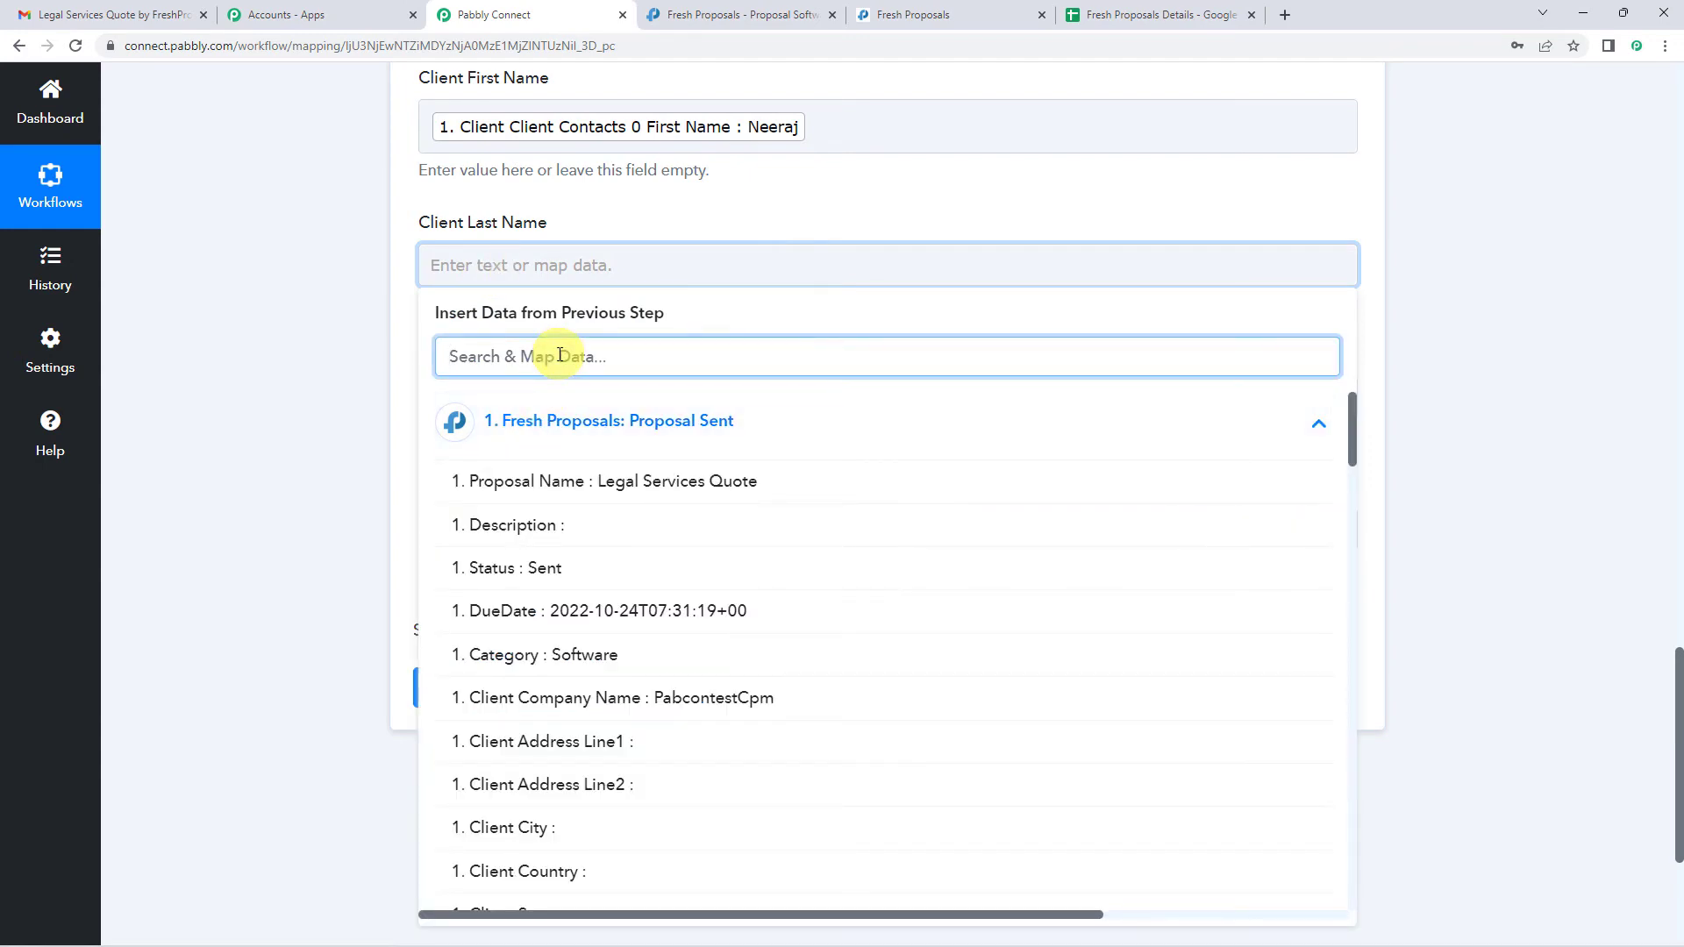
pyautogui.write('las')
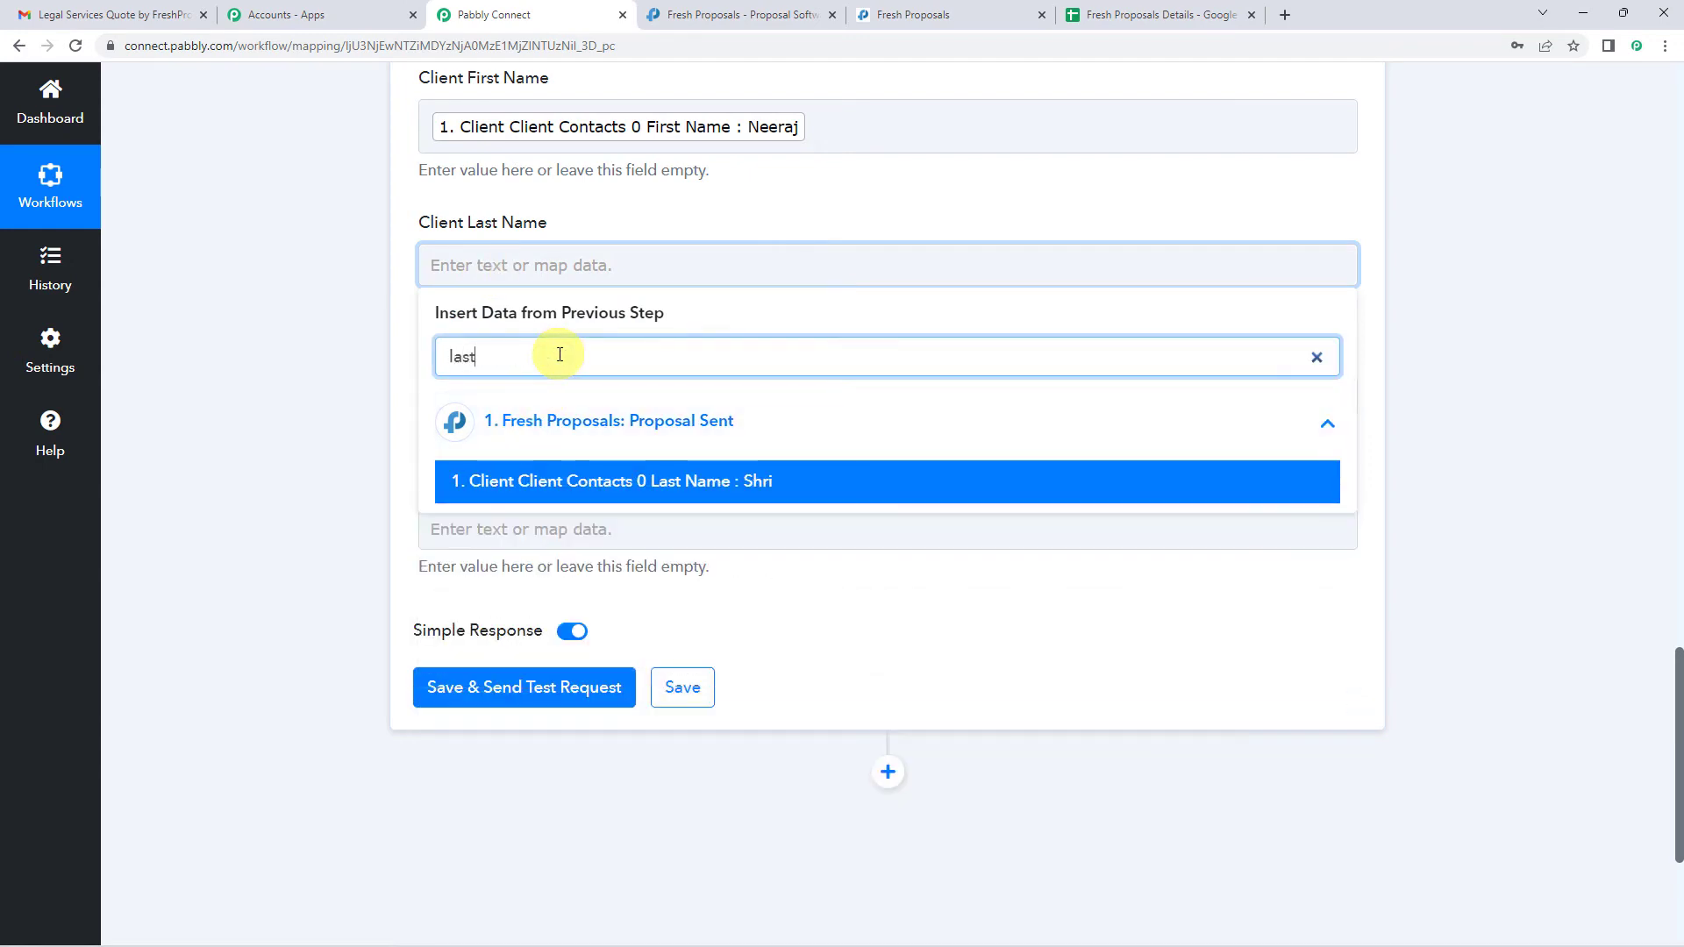
pyautogui.write('t')
pyautogui.click(582, 480)
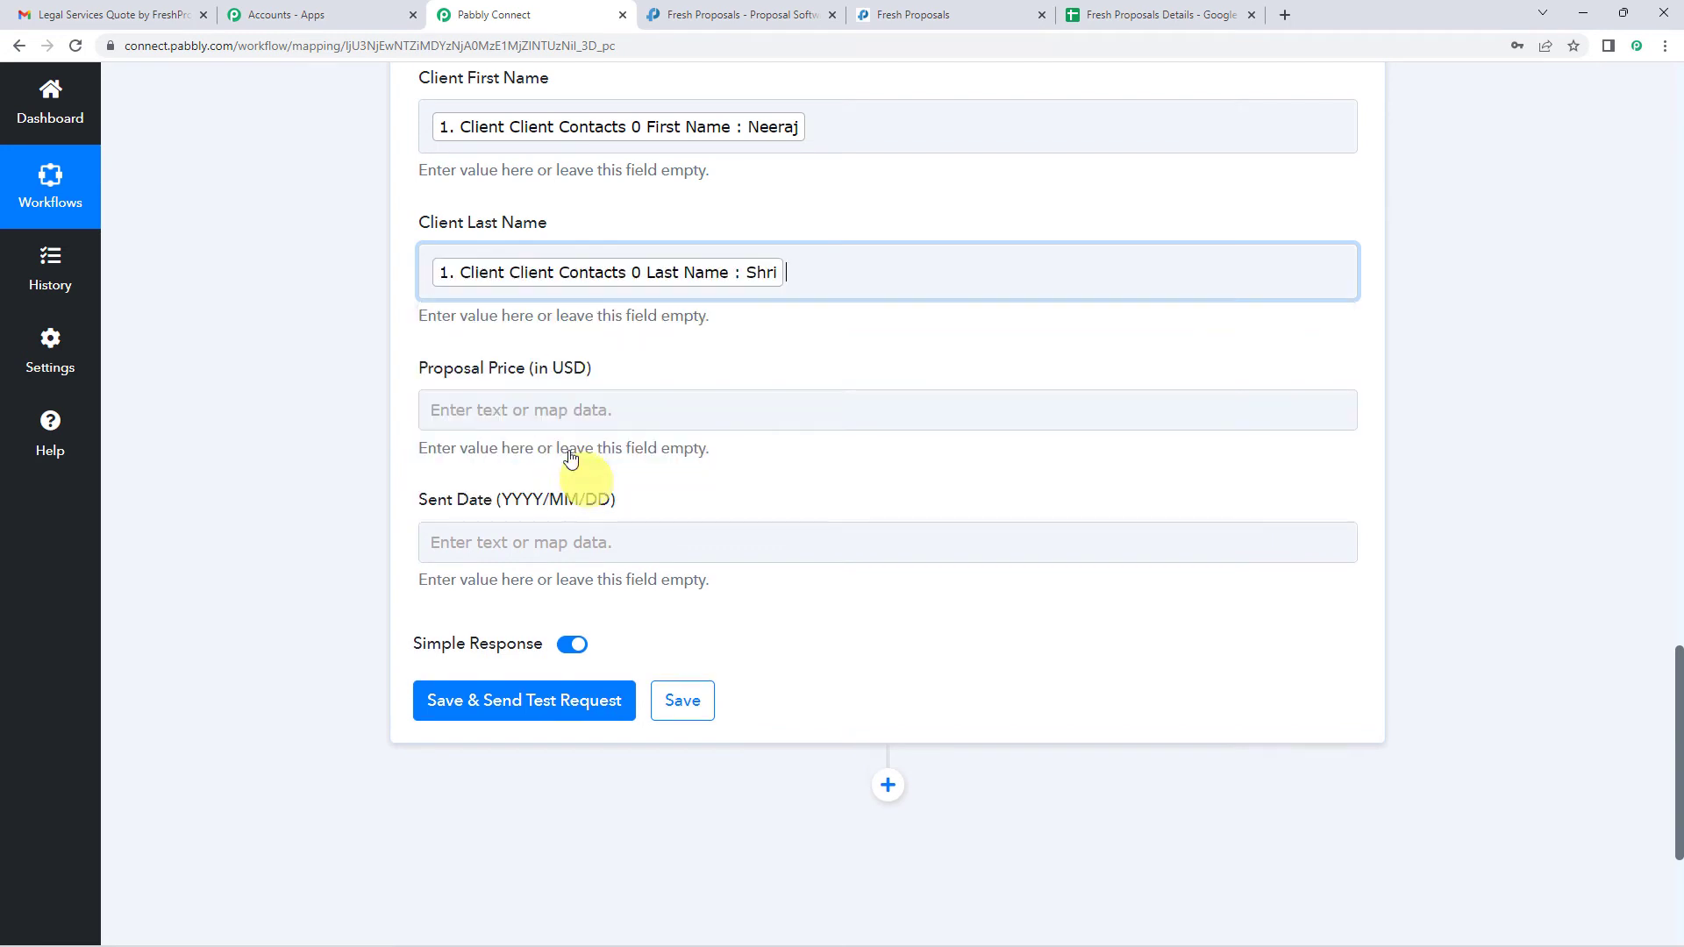
pyautogui.click(407, 277)
# - Map the Proposal Price (in USD) field to the Price value from the Fresh Proposals trigger response
pyautogui.scroll(-1, 407, 277)
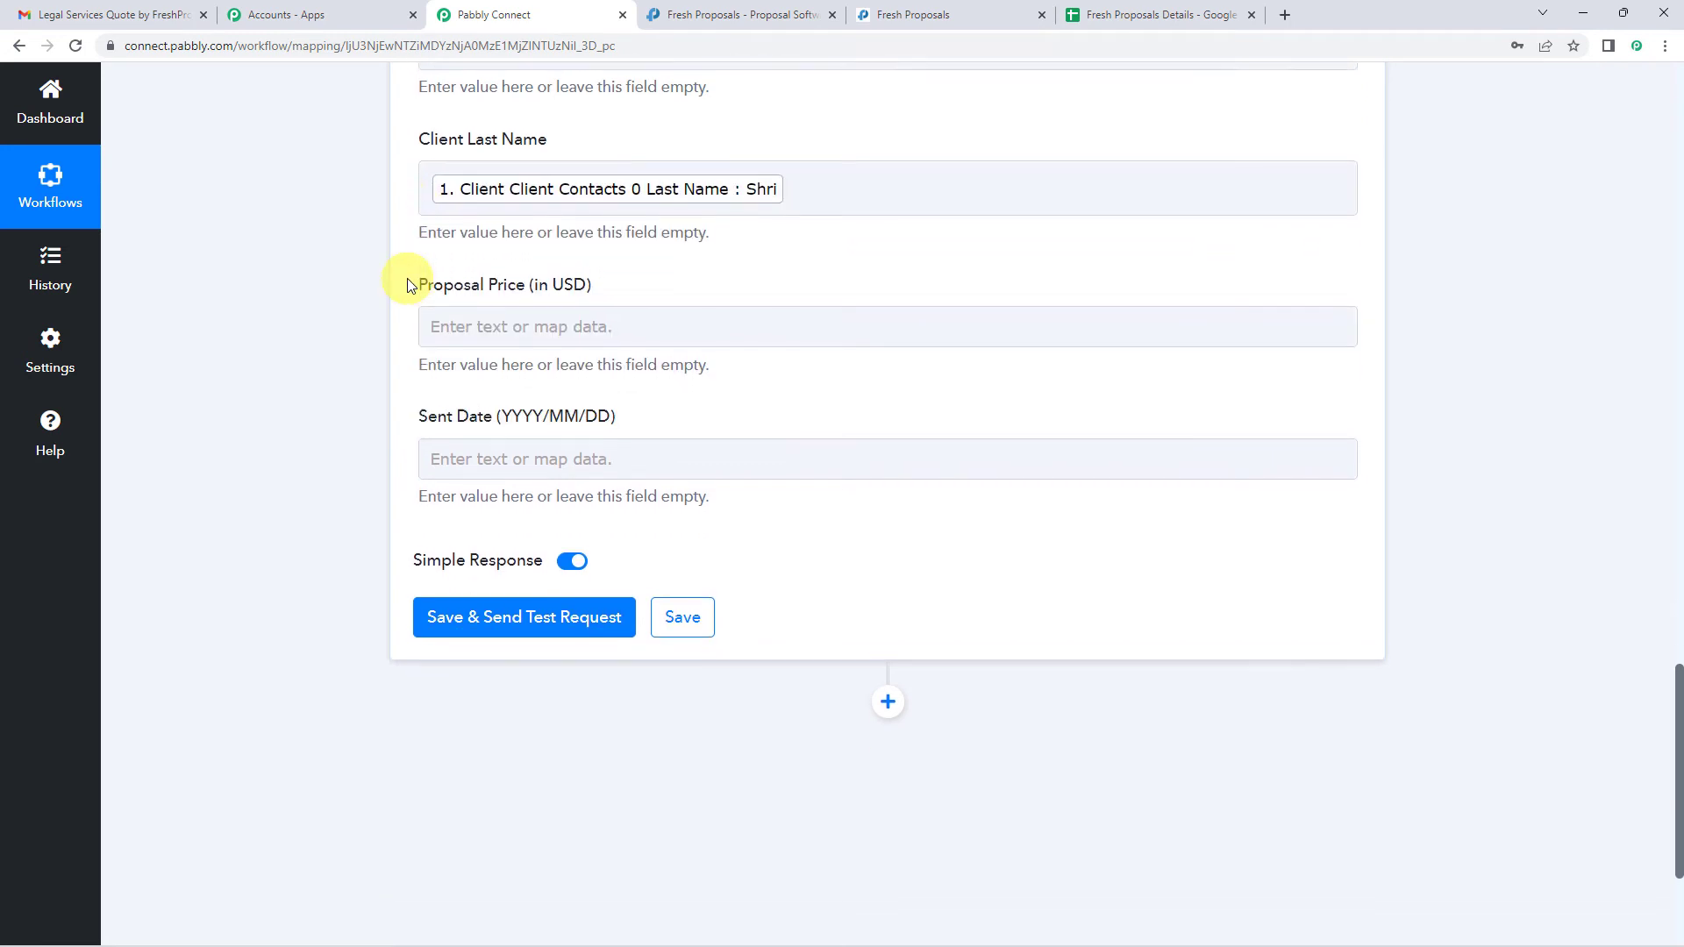
pyautogui.click(481, 329)
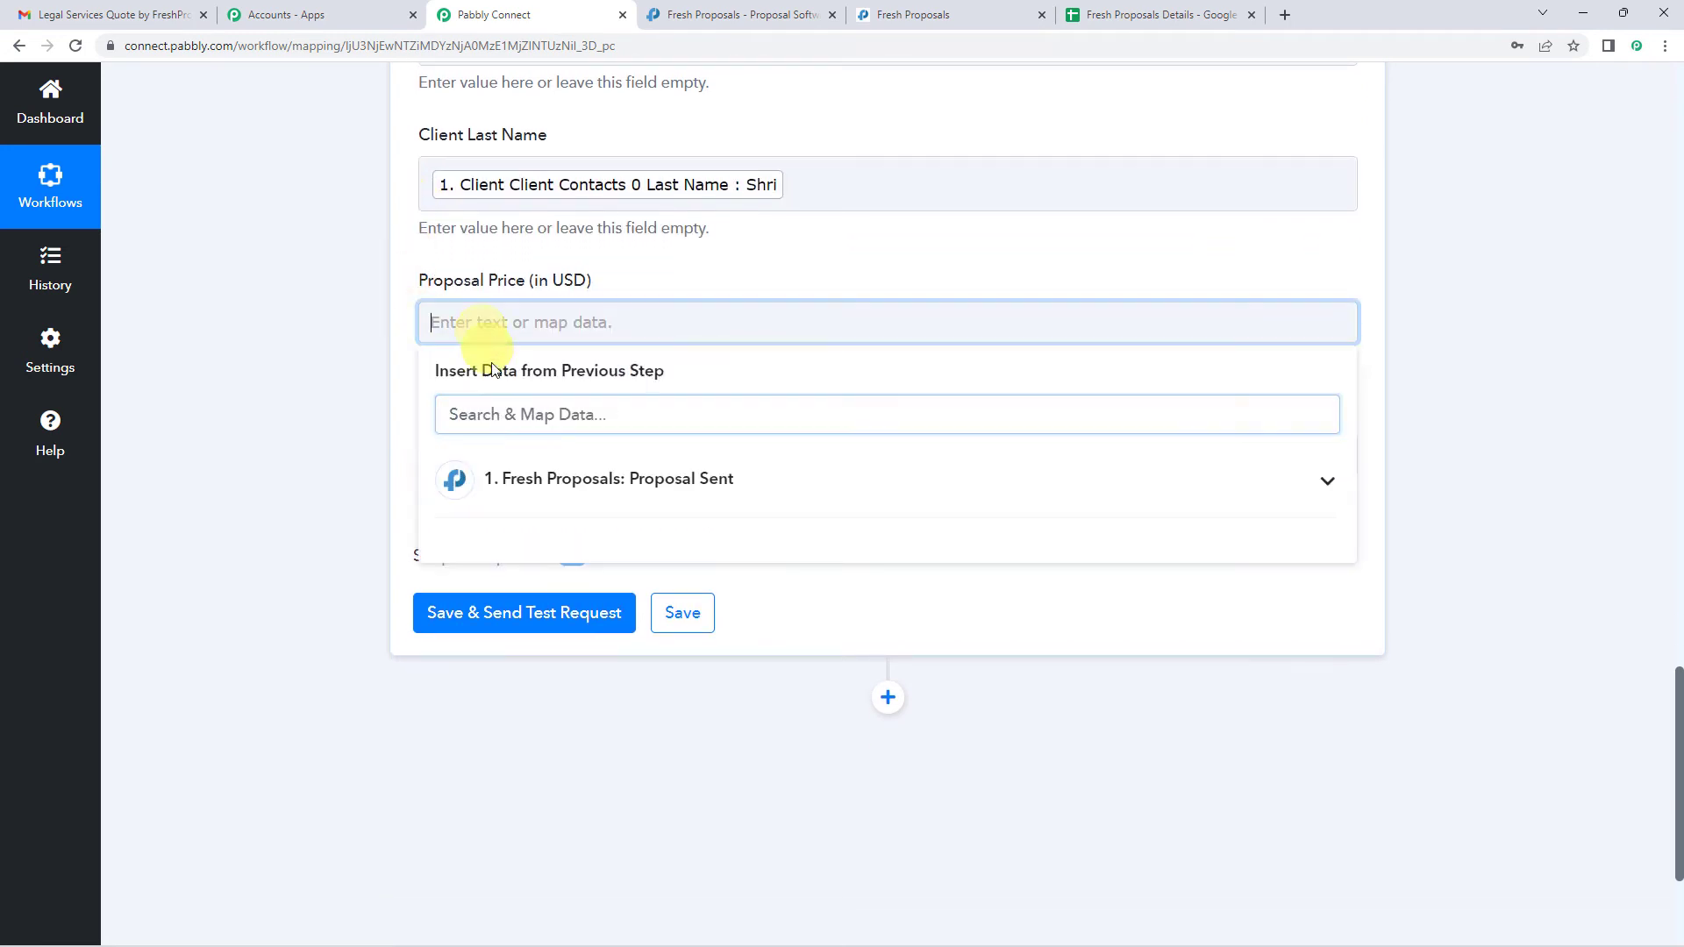
pyautogui.click(512, 474)
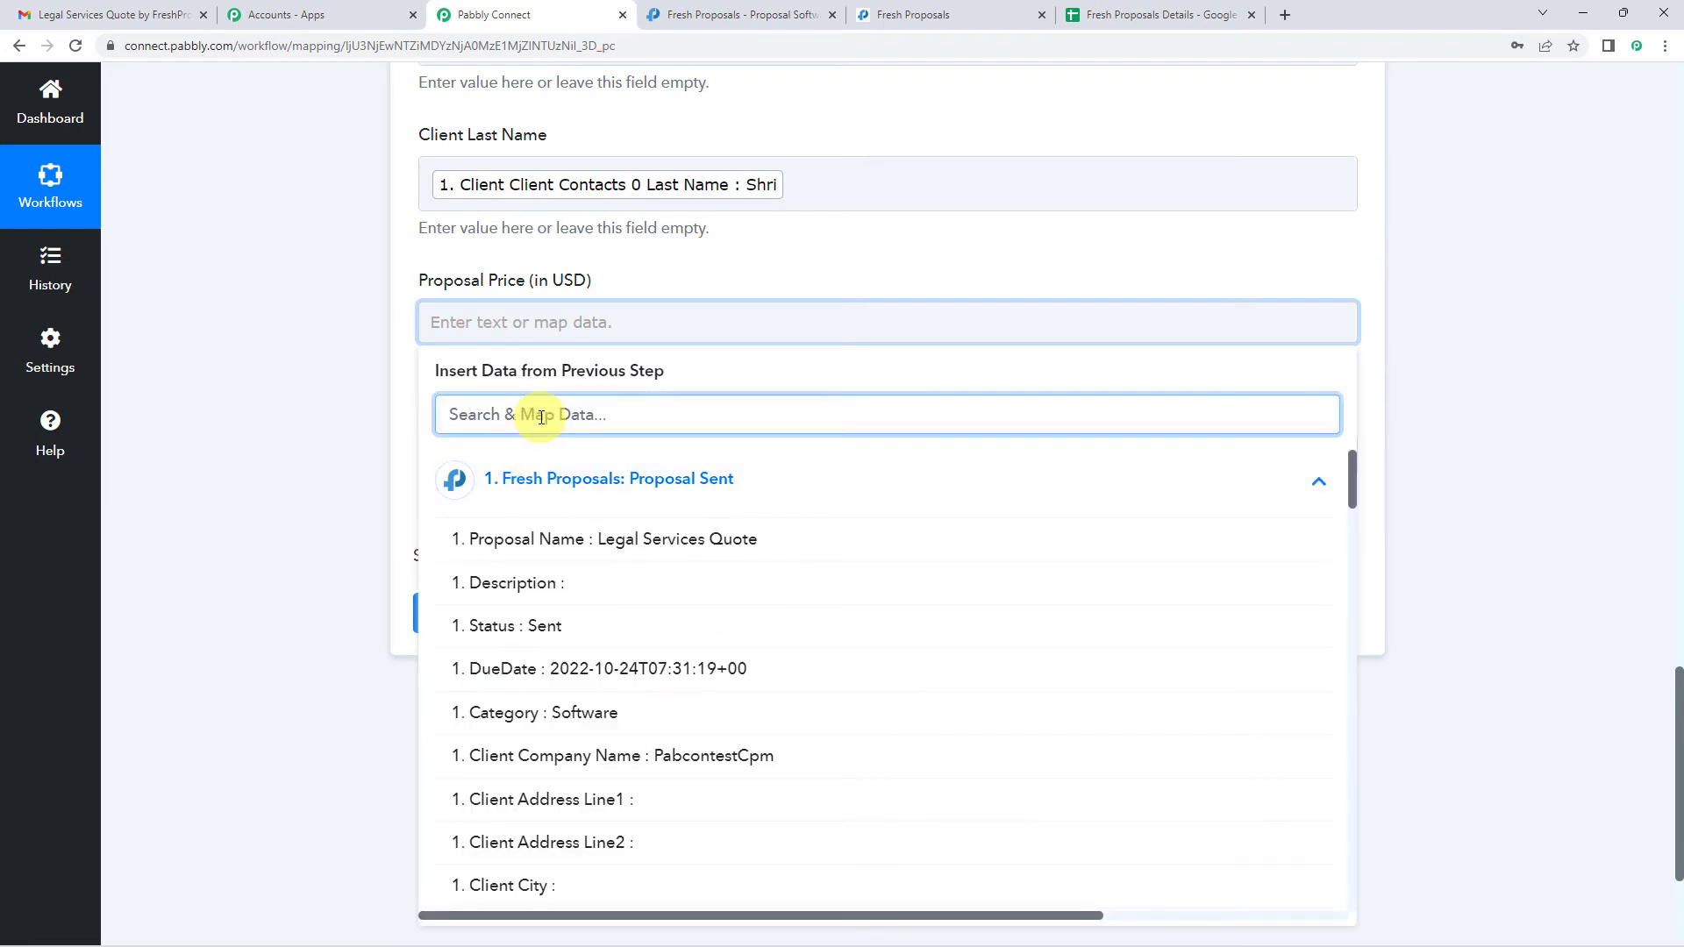
pyautogui.write('pr')
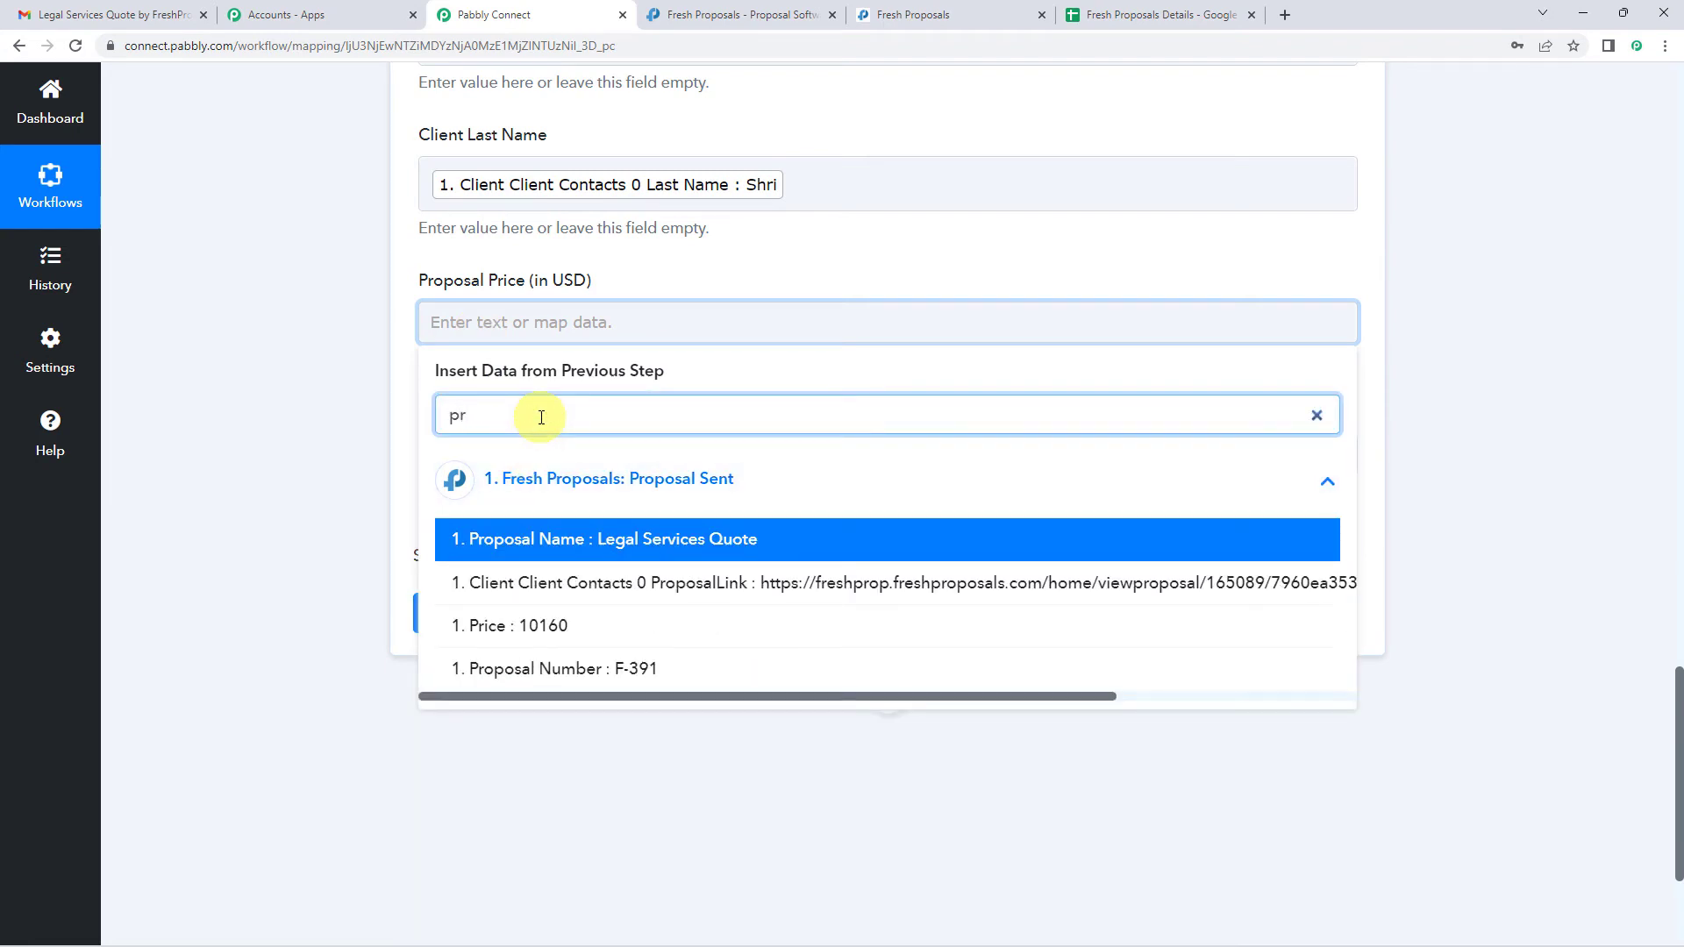
pyautogui.write('i')
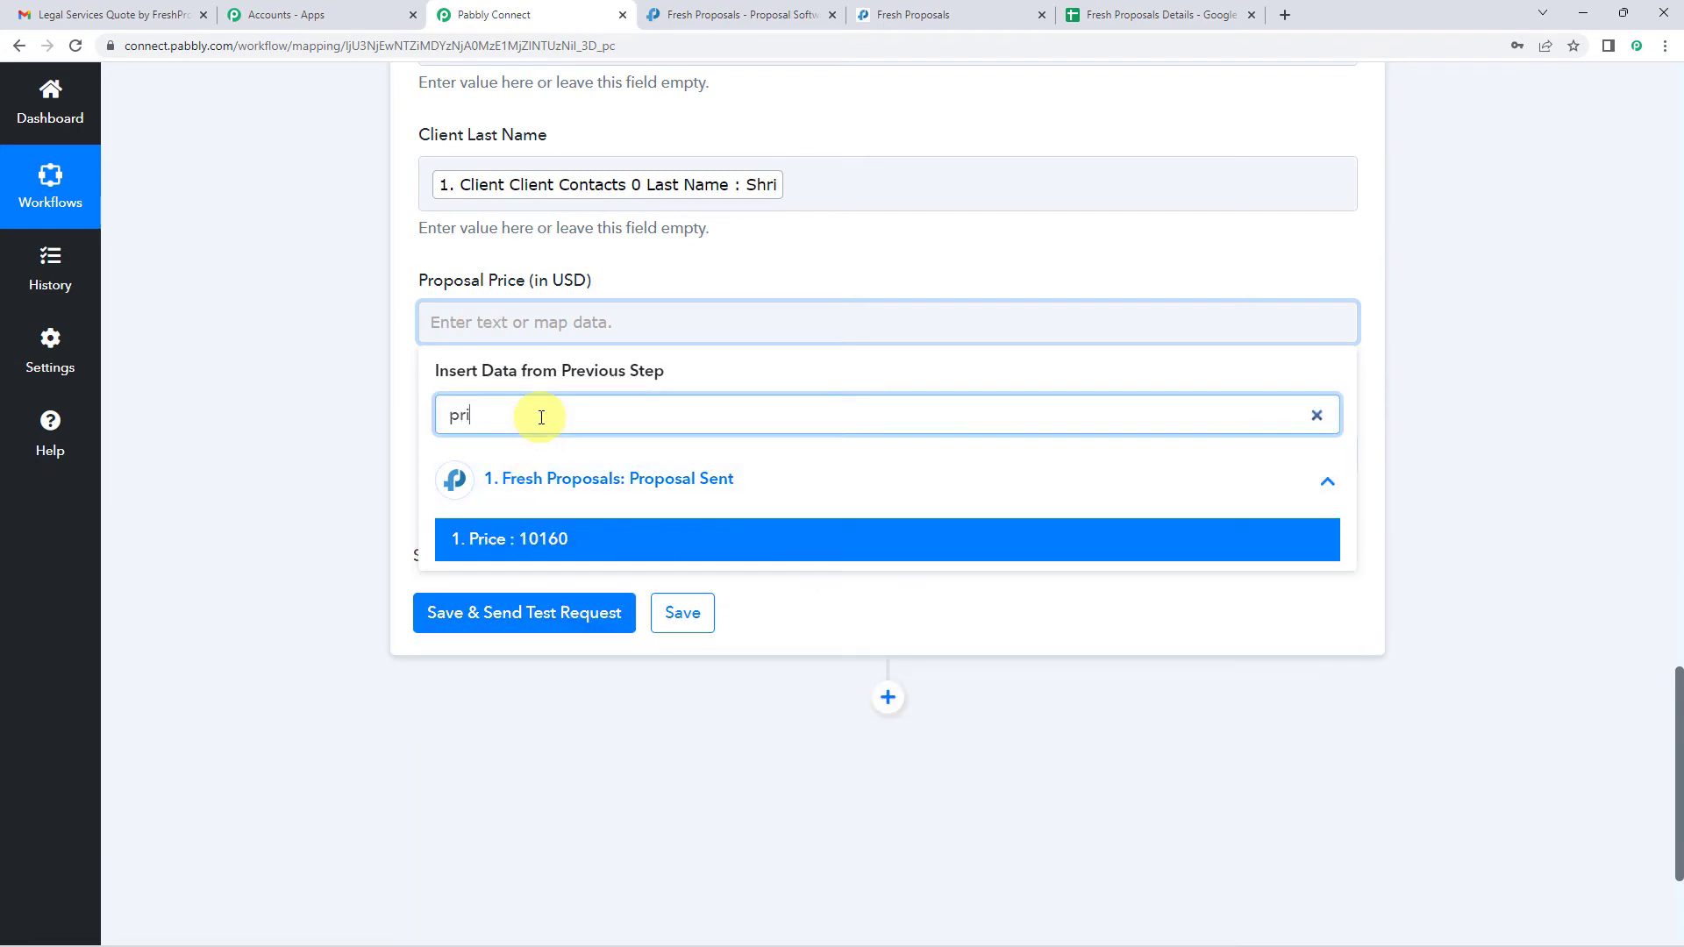
pyautogui.click(545, 554)
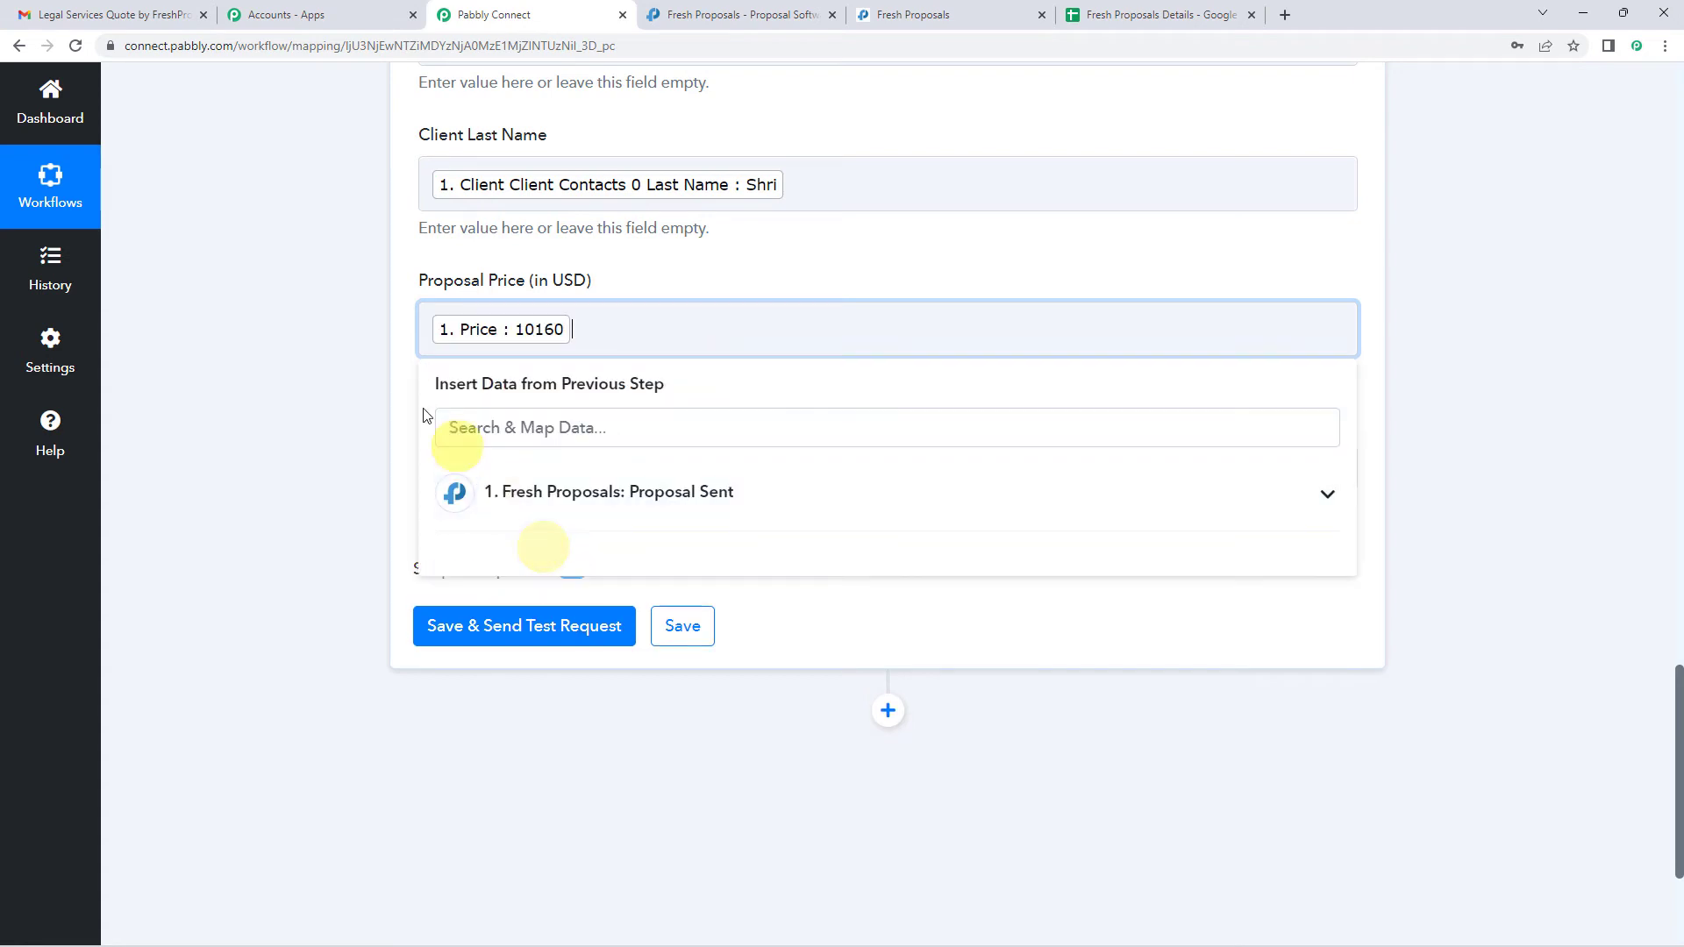
pyautogui.click(395, 363)
# - Search the mappable trigger data for the proposal's currency from the Proposal Price field, and clear the search without mapping it
pyautogui.click(581, 329)
pyautogui.click(557, 498)
pyautogui.click(579, 433)
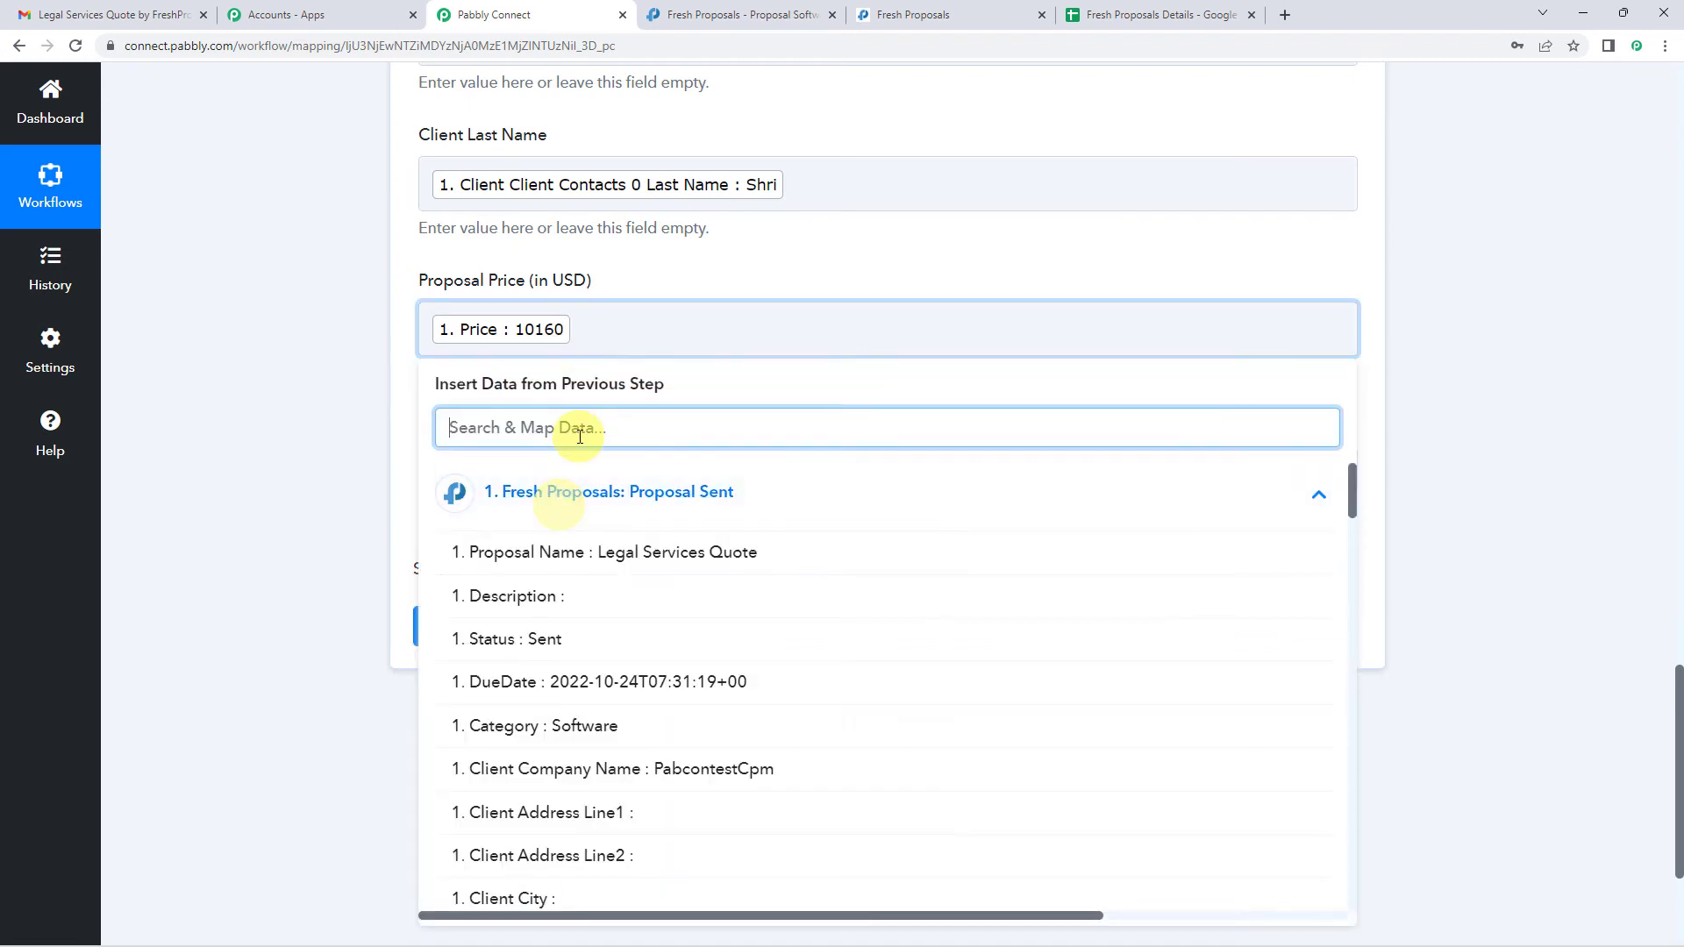
pyautogui.write('curr')
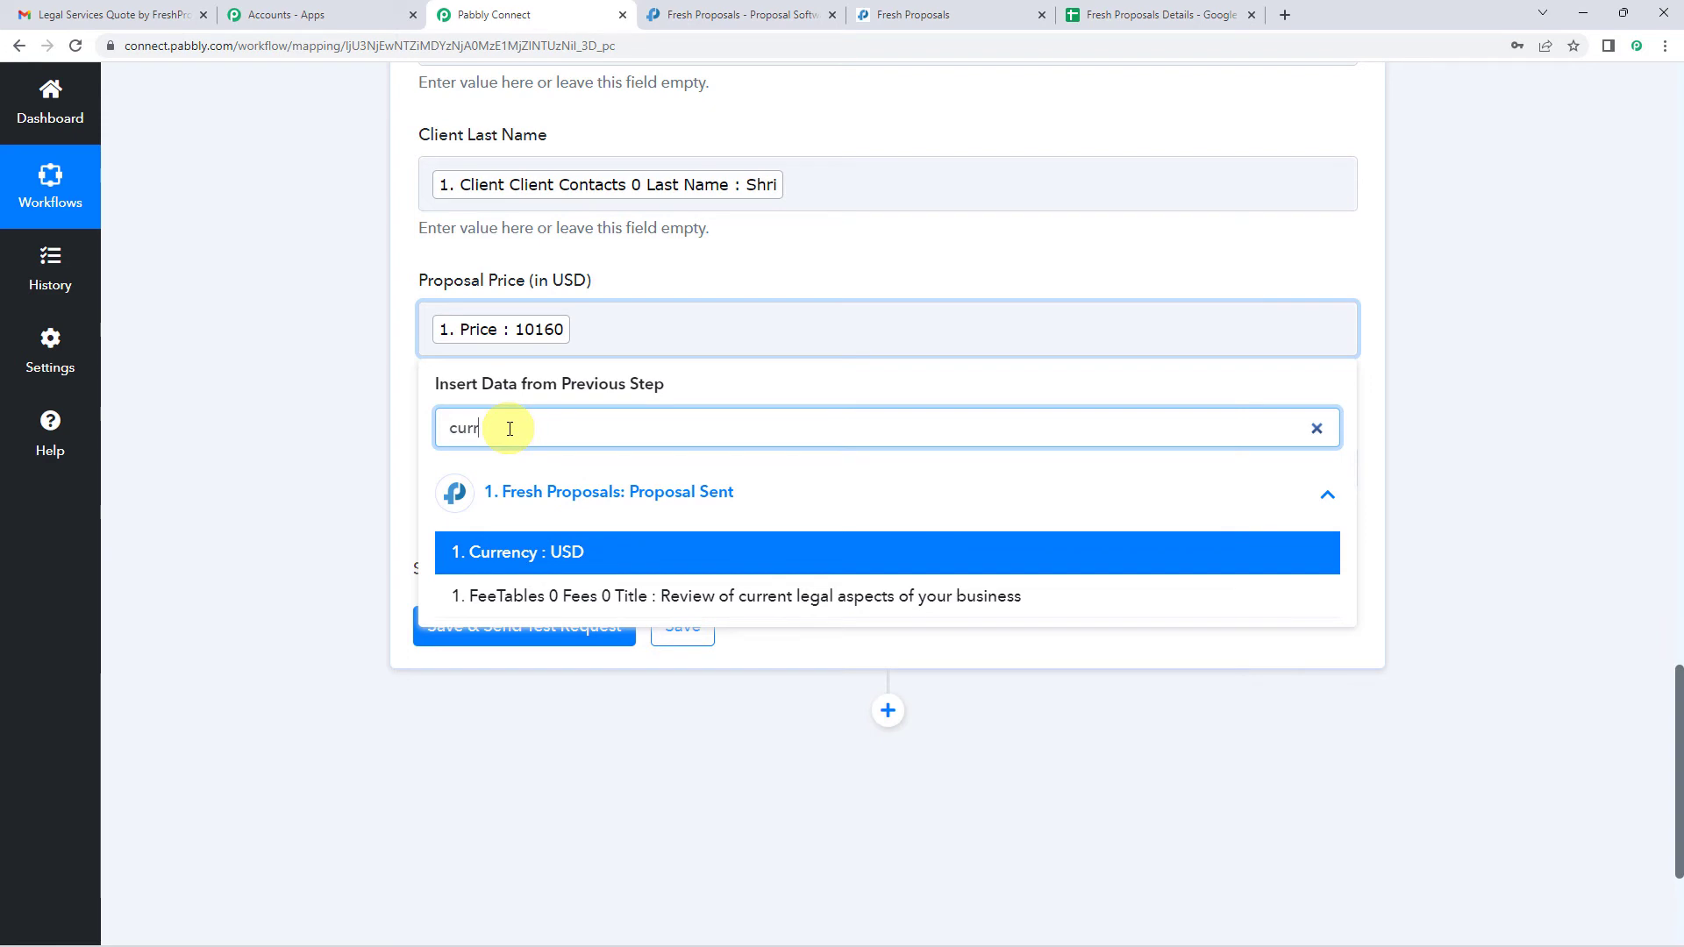
pyautogui.moveTo(510, 428); pyautogui.dragTo(443, 428)
pyautogui.press('BackSpace')
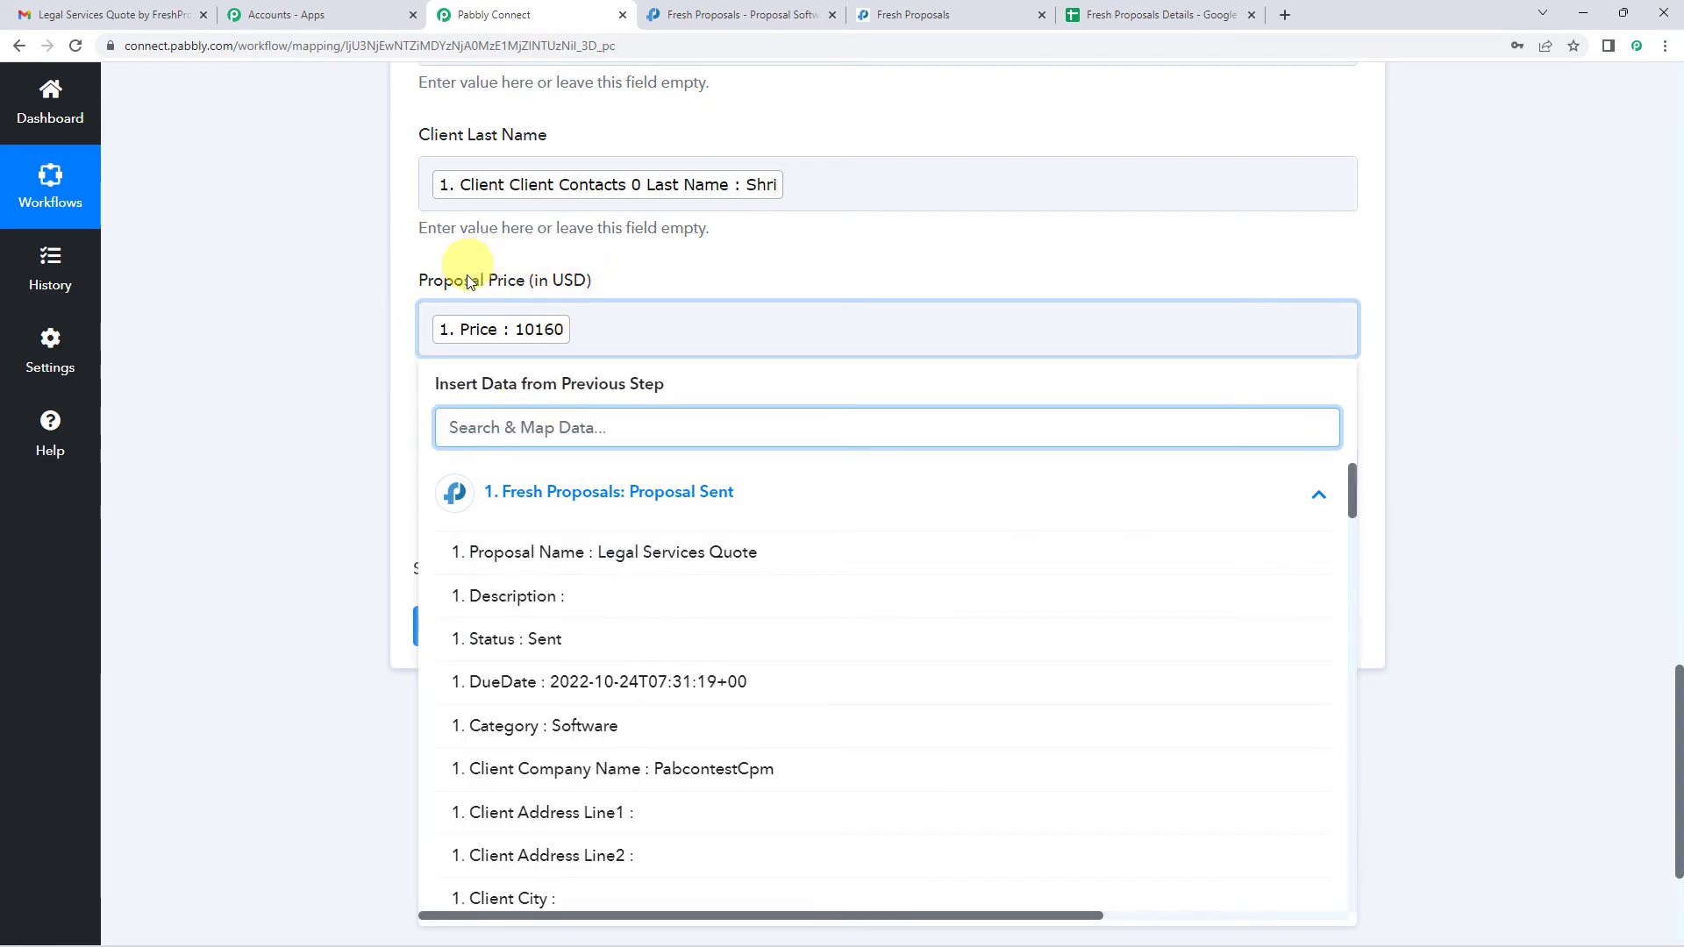
pyautogui.click(405, 331)
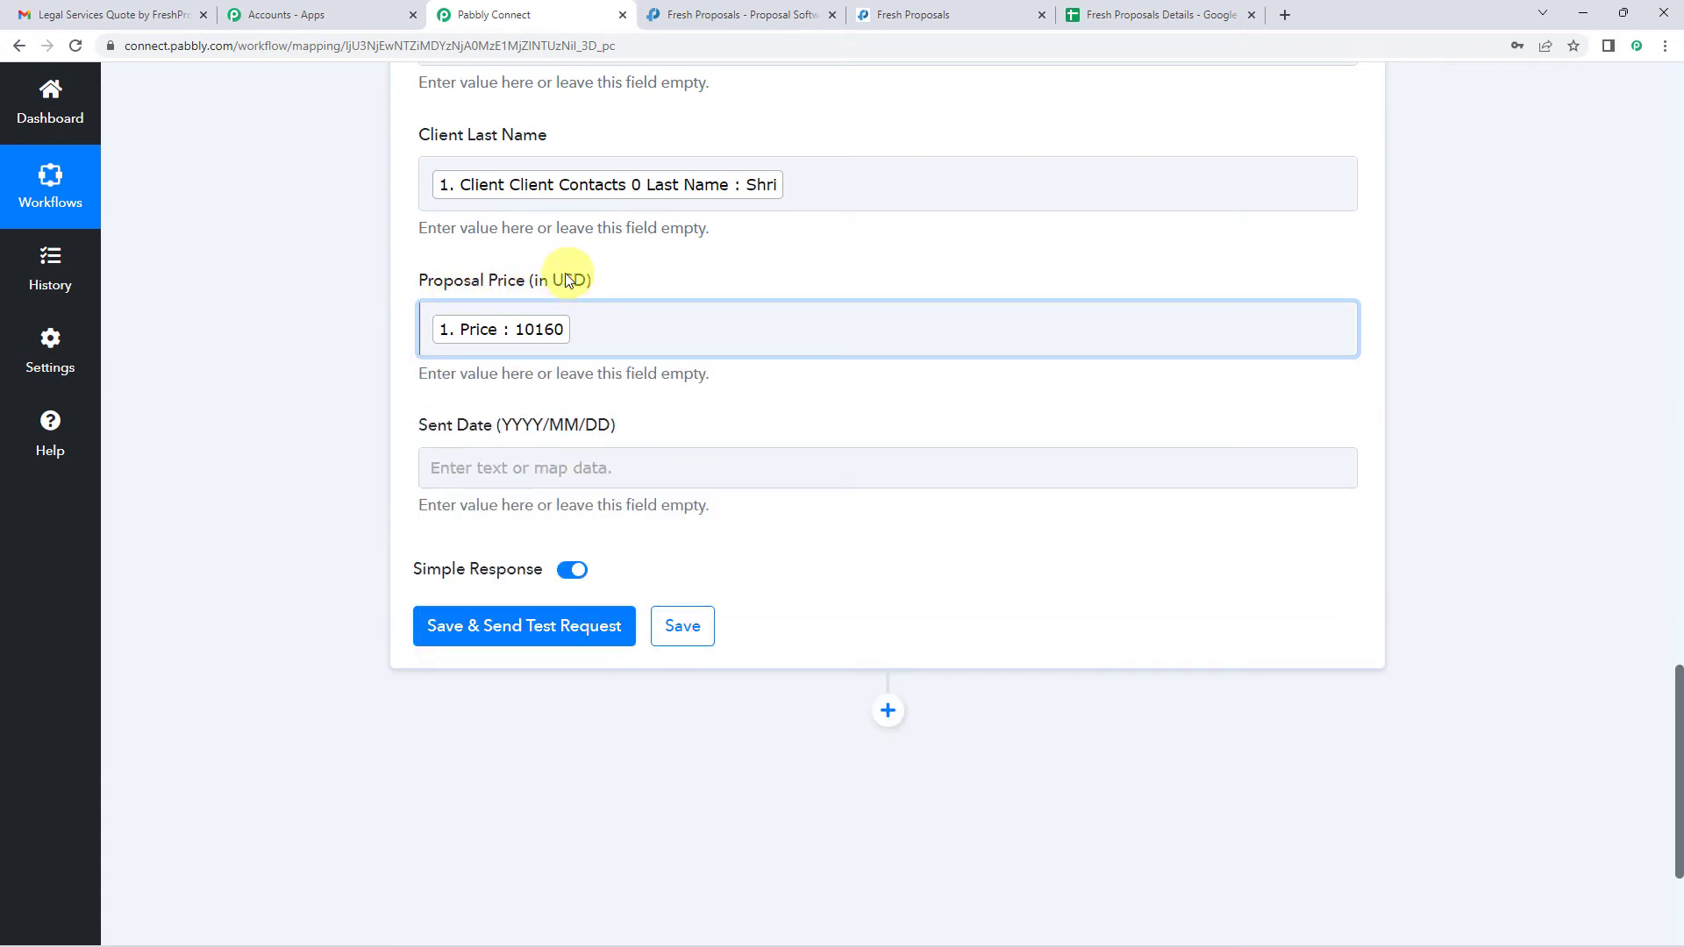
# - Check the Proposal Price and Sent Date column headers in the Fresh Proposals Details spreadsheet against the workflow fields, and return to the workflow
pyautogui.click(1111, 10)
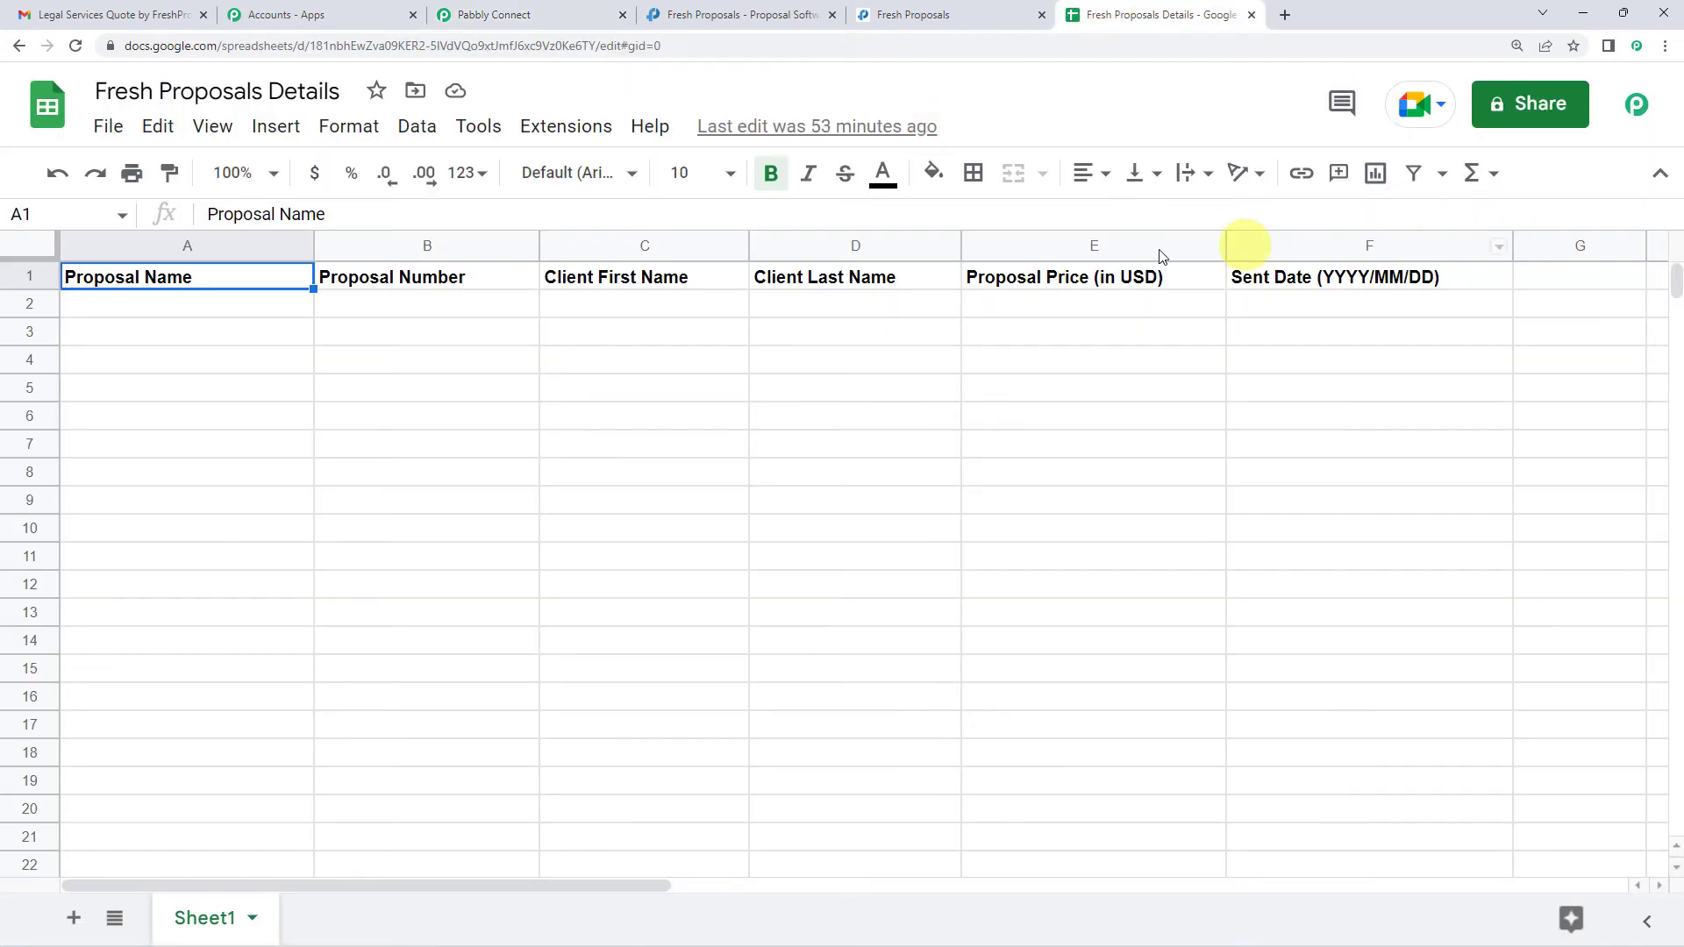
pyautogui.click(545, 12)
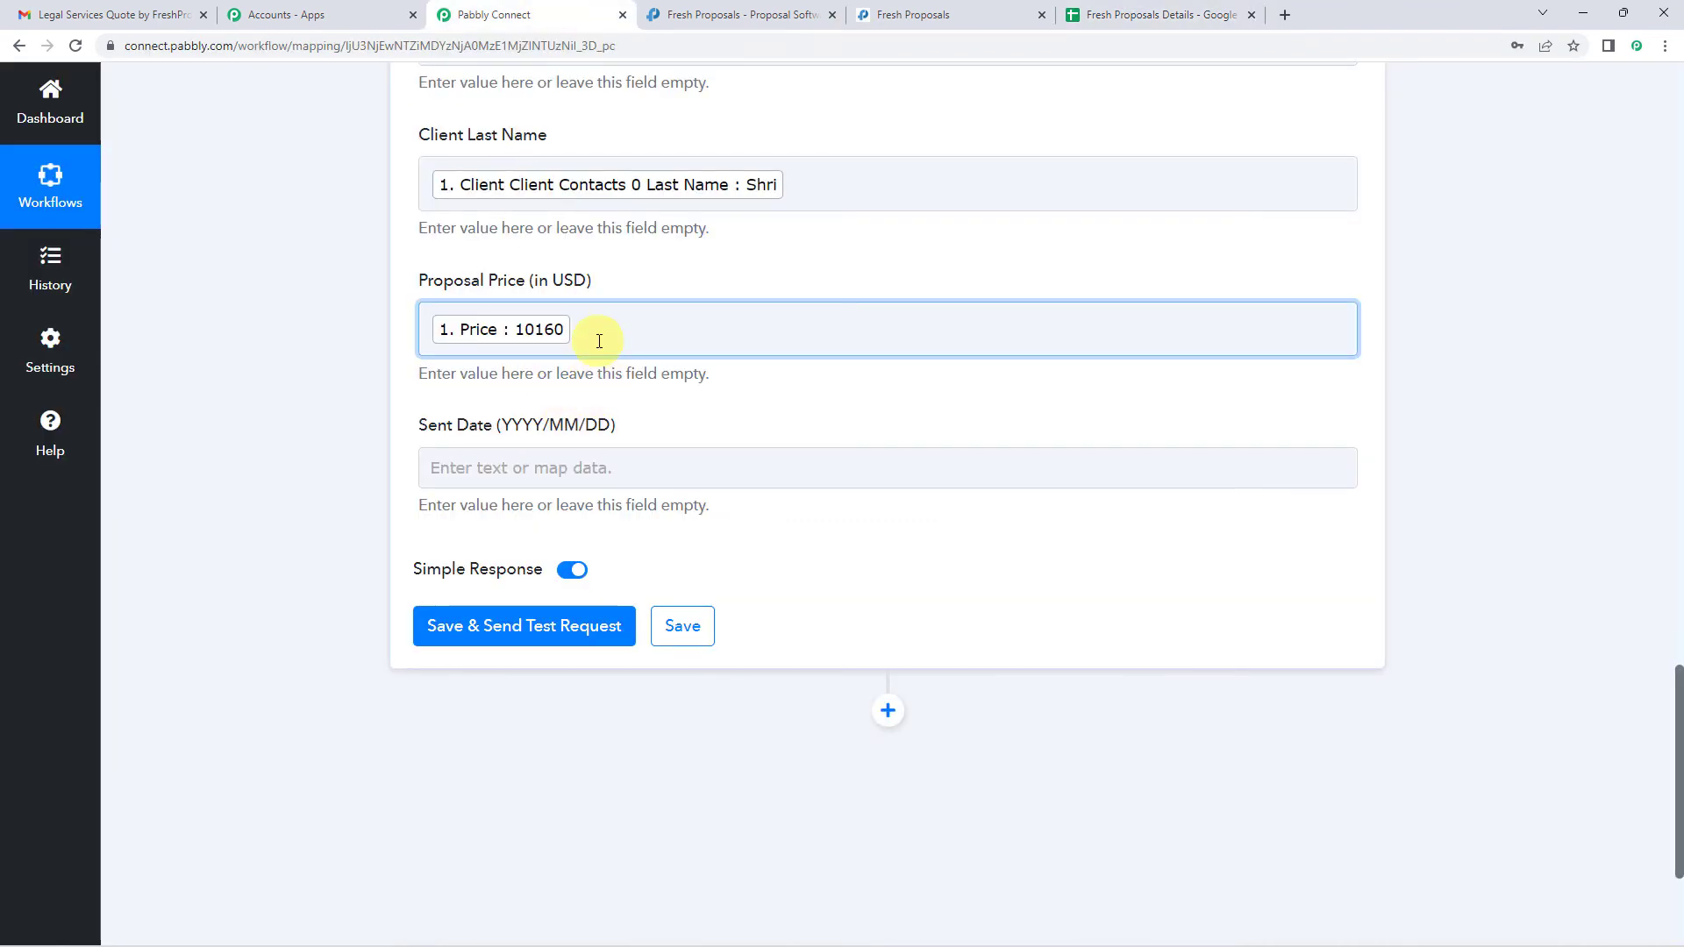
pyautogui.scroll(-1, 590, 355)
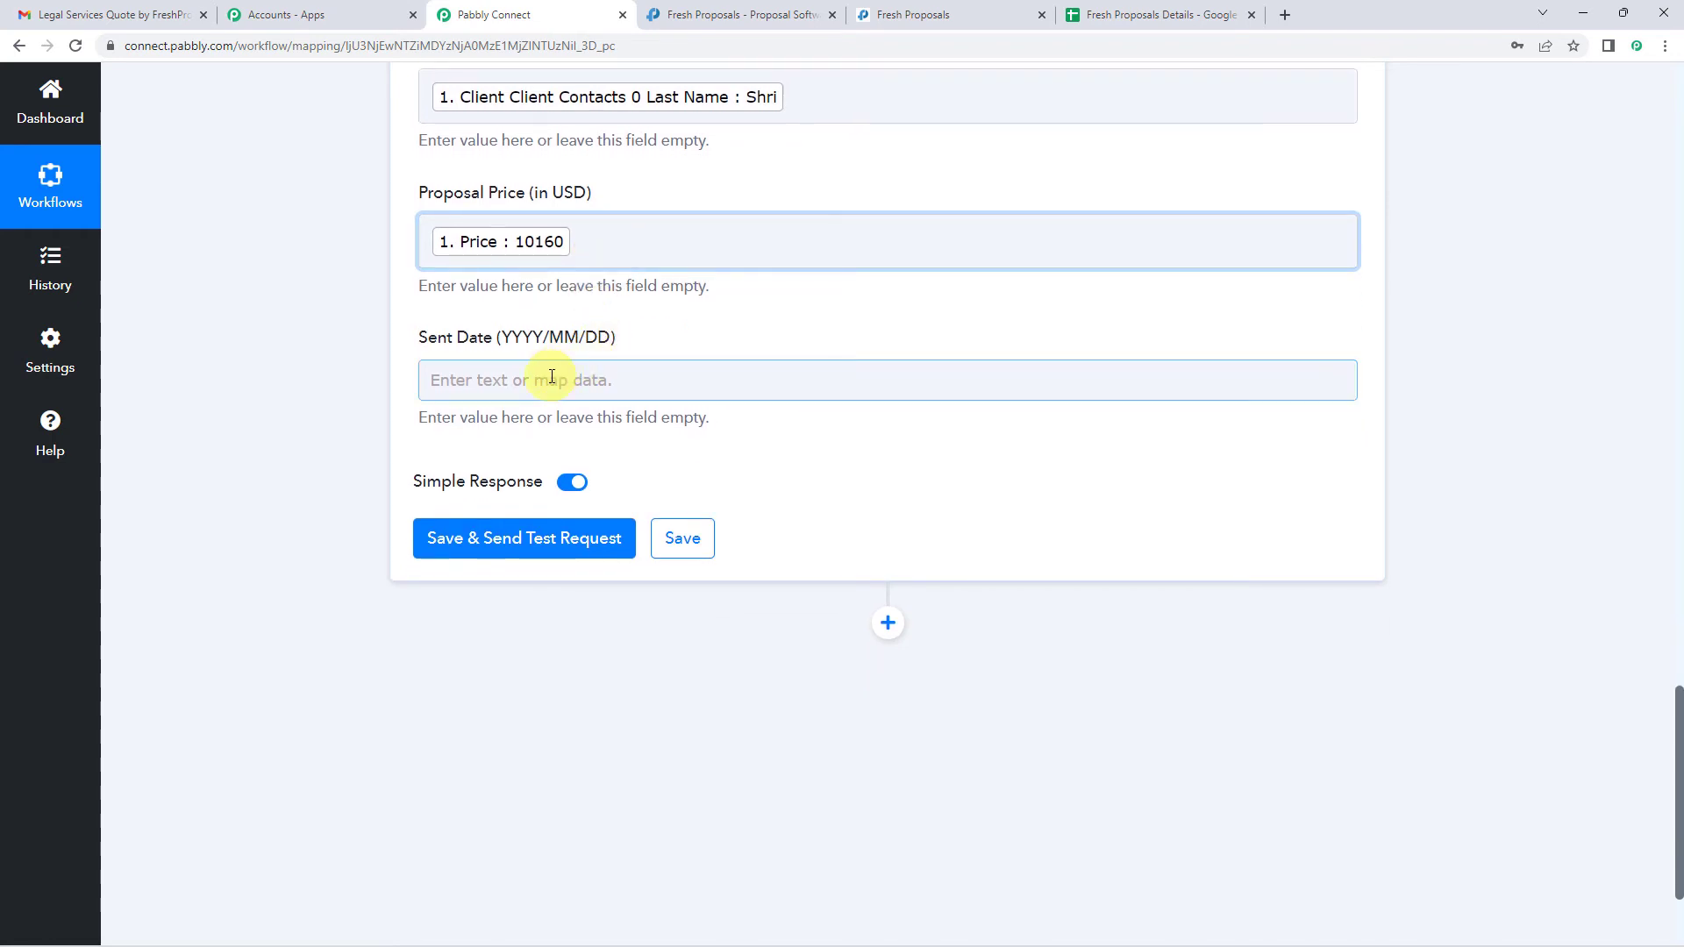
pyautogui.moveTo(513, 339); pyautogui.dragTo(611, 345)
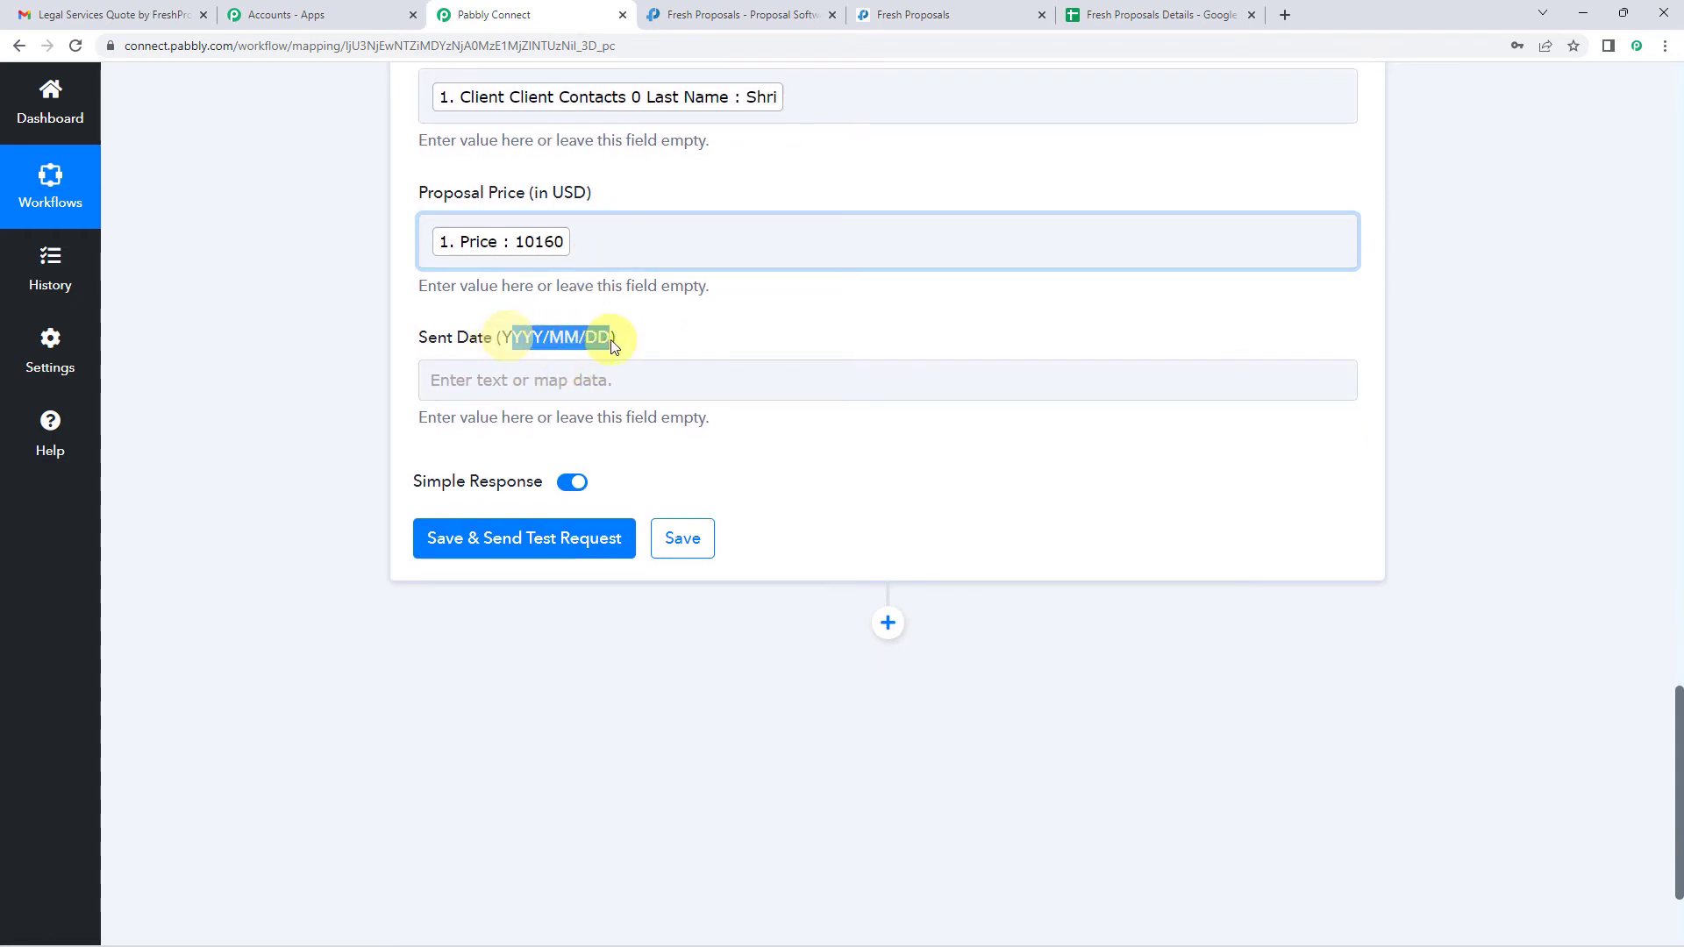
pyautogui.click(1131, 13)
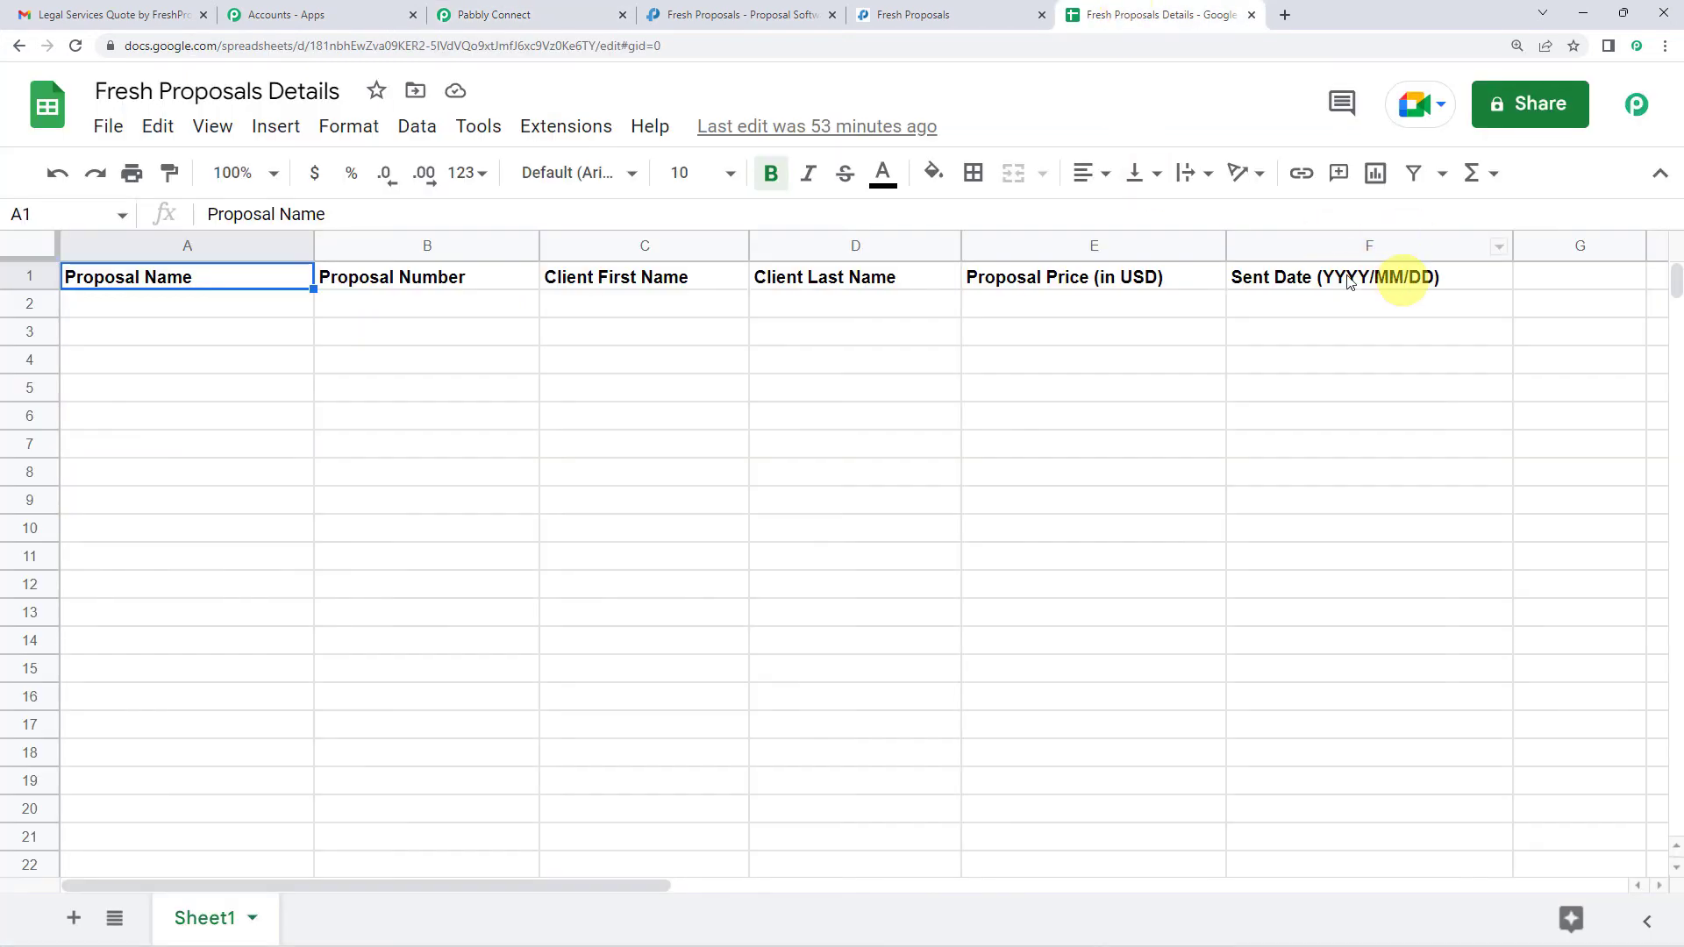
pyautogui.click(561, 14)
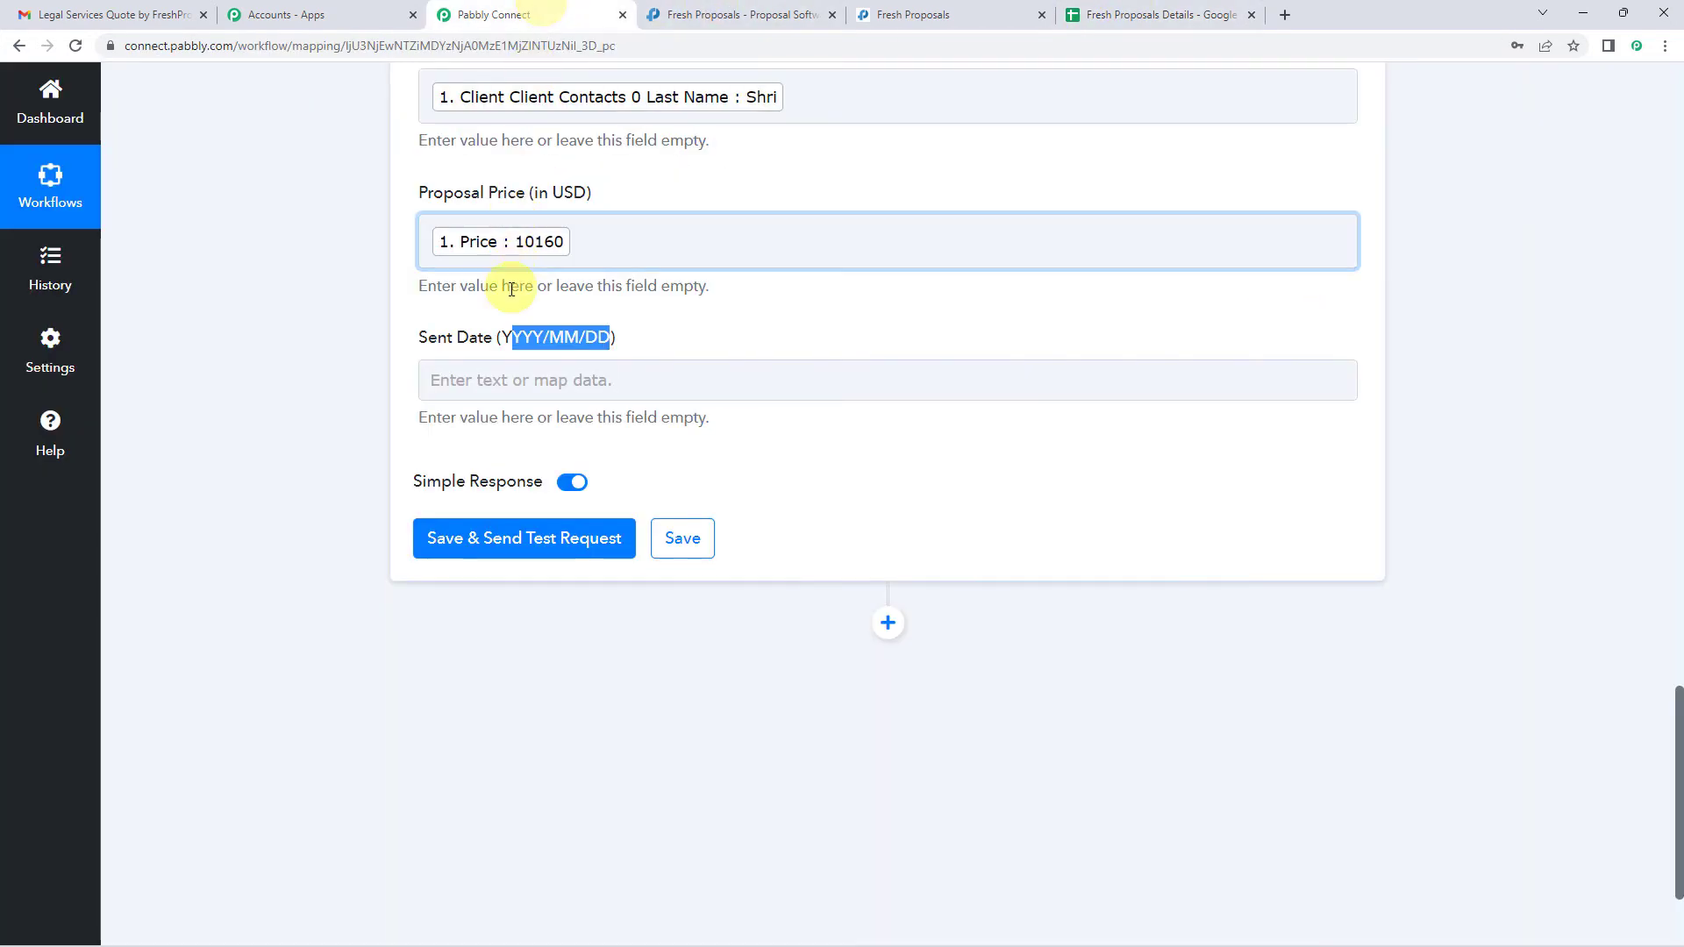
# - Map the Sent Date (YYYY/MM/DD) field to the Submitted Date from the Fresh Proposals trigger response
pyautogui.click(515, 374)
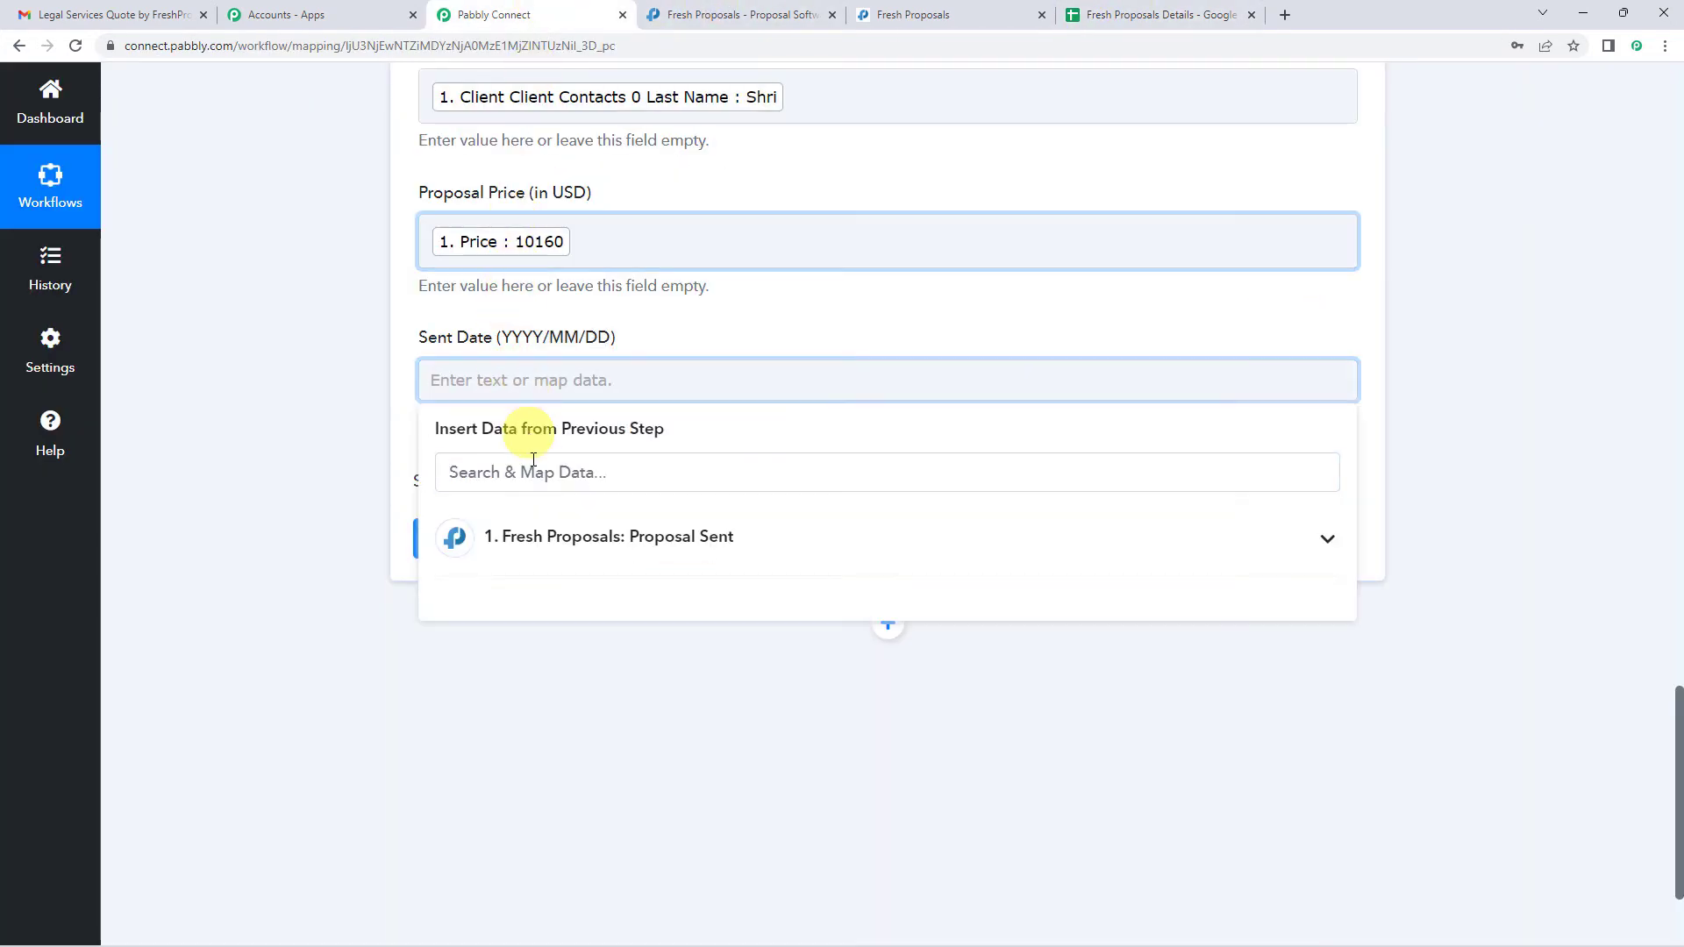
pyautogui.click(542, 544)
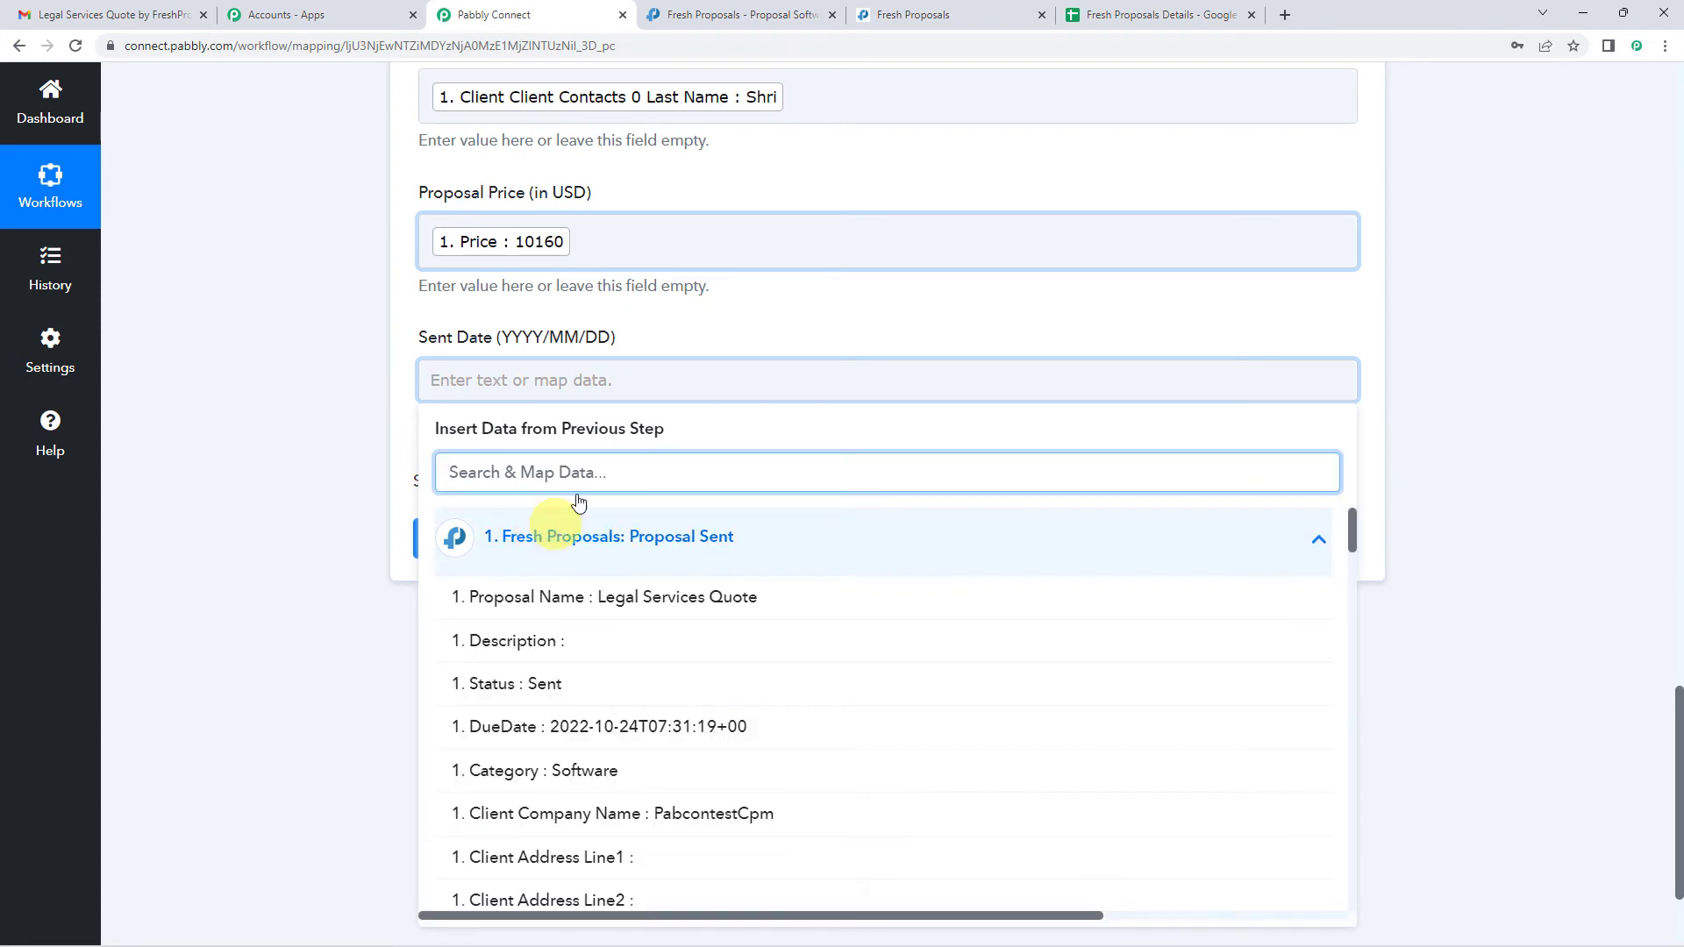
pyautogui.scroll(-1, 579, 502)
pyautogui.scroll(-1, 582, 478)
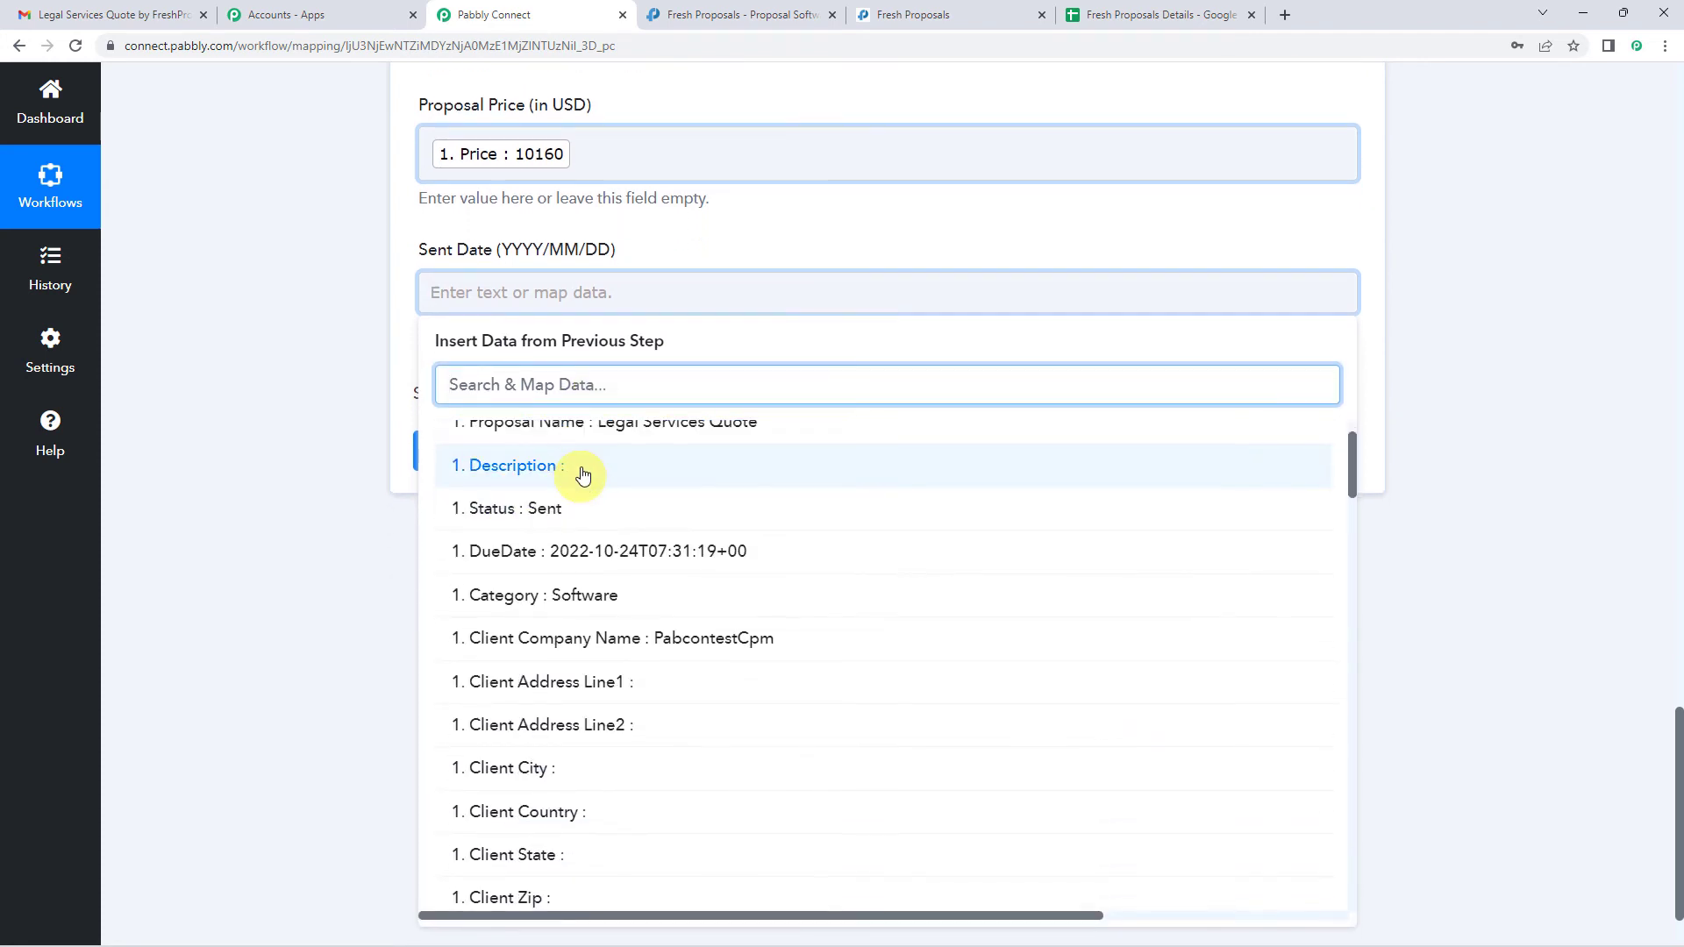
pyautogui.write('da')
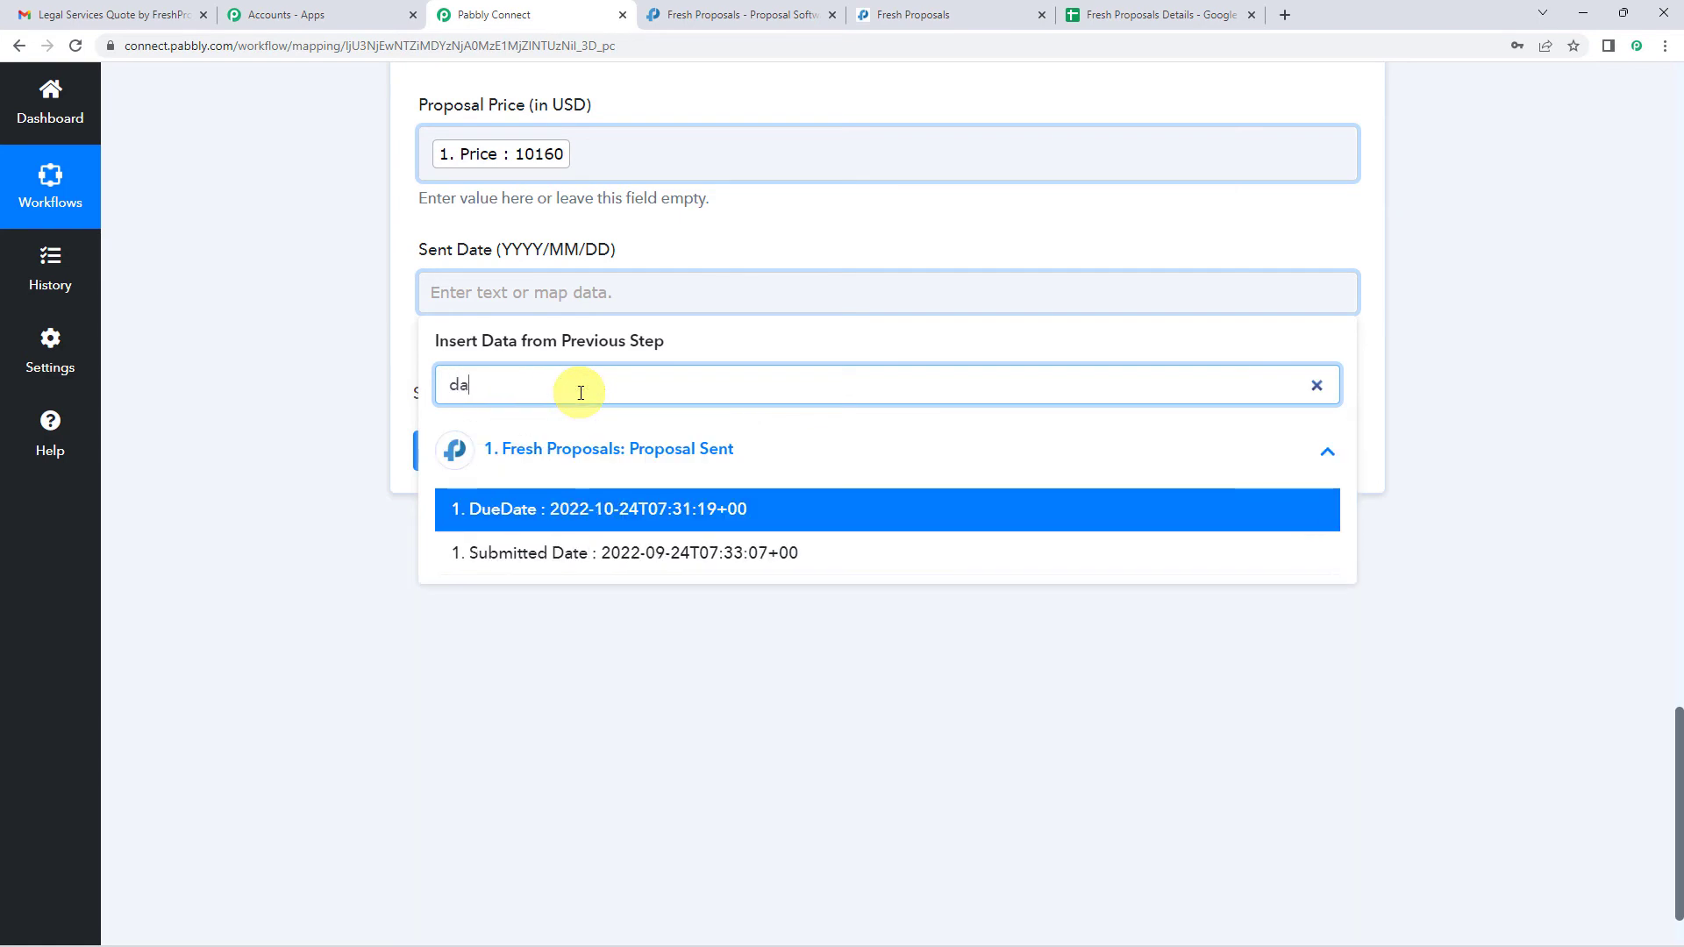
pyautogui.click(646, 568)
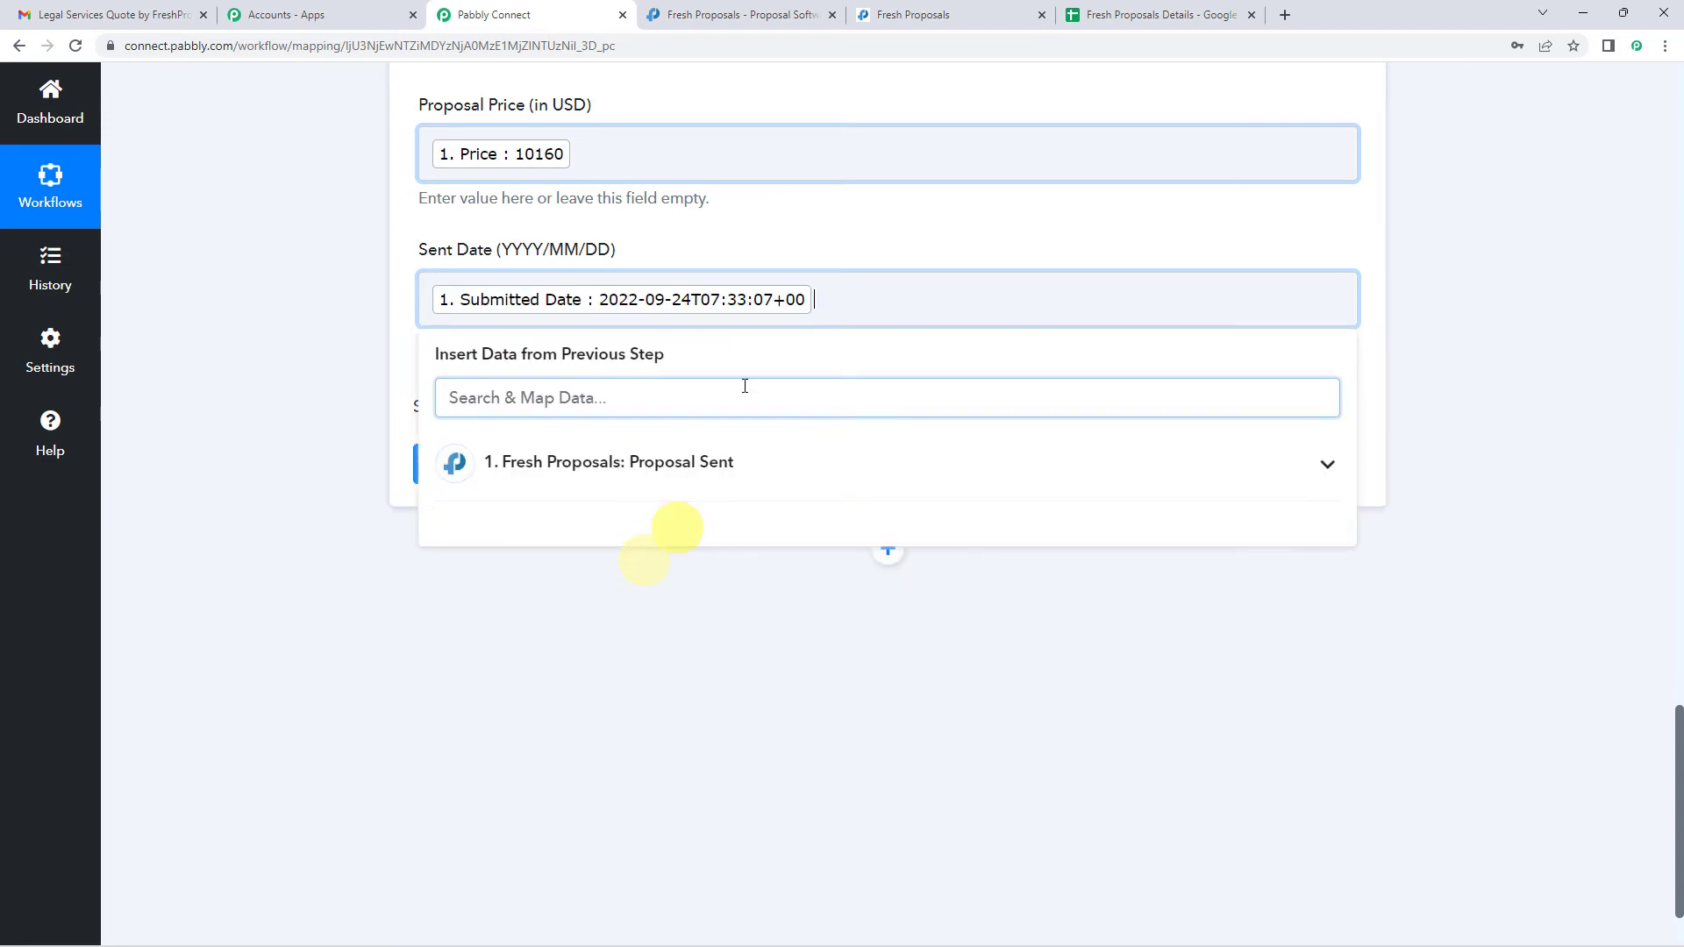
pyautogui.click(807, 244)
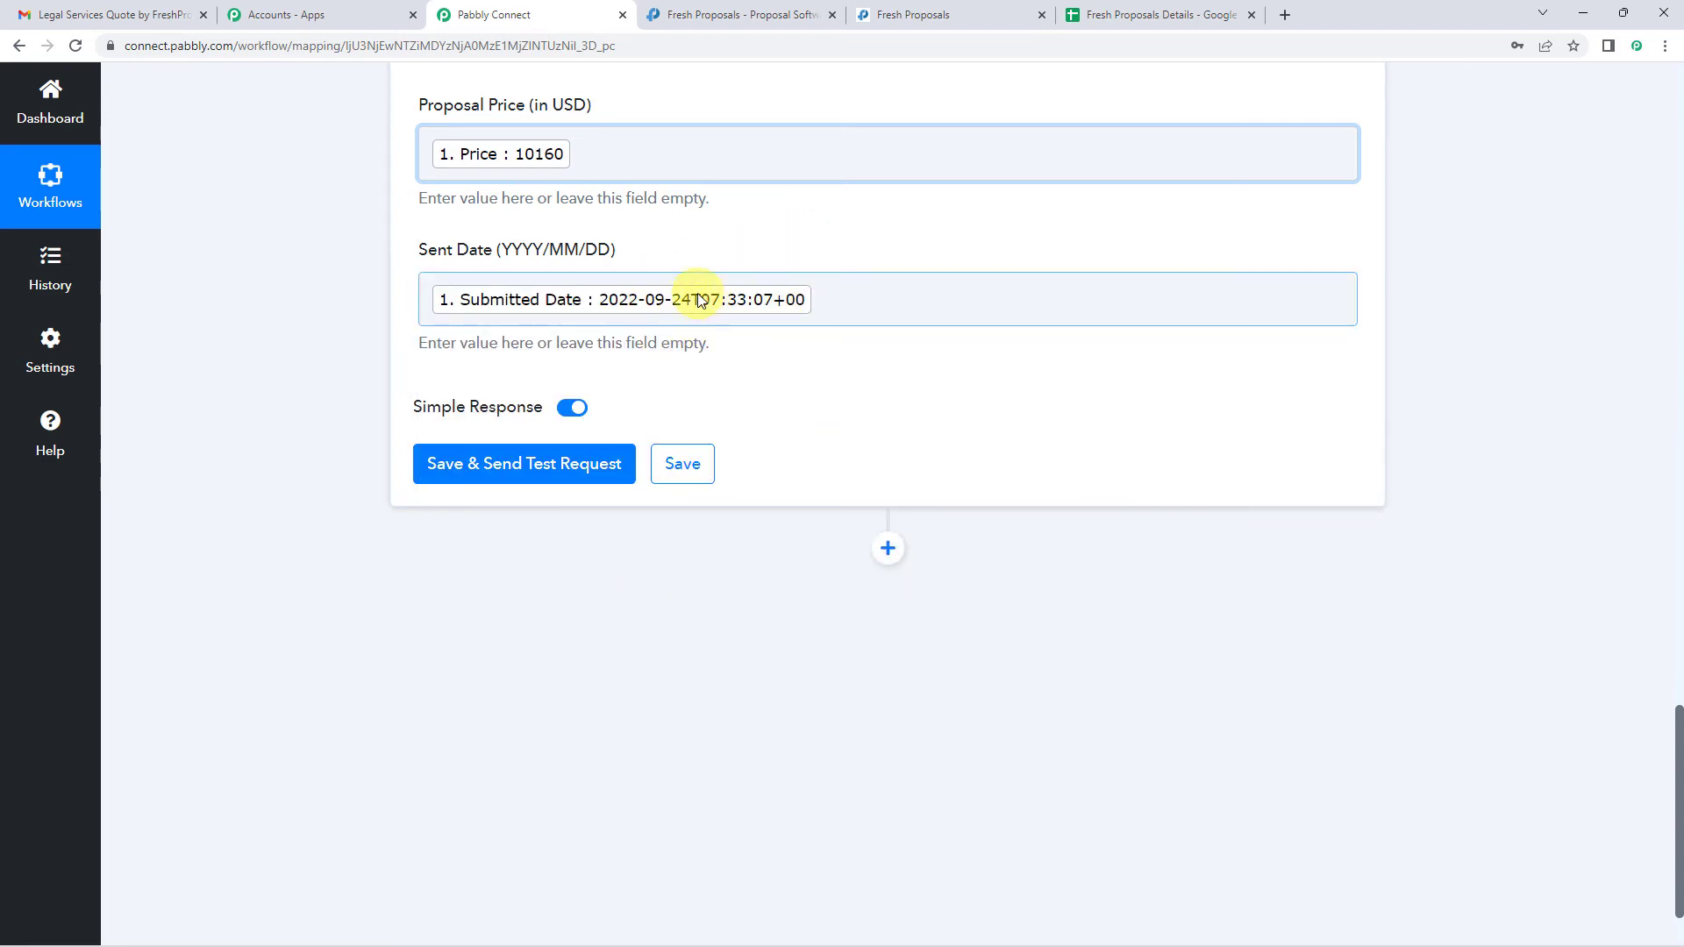
pyautogui.click(815, 299)
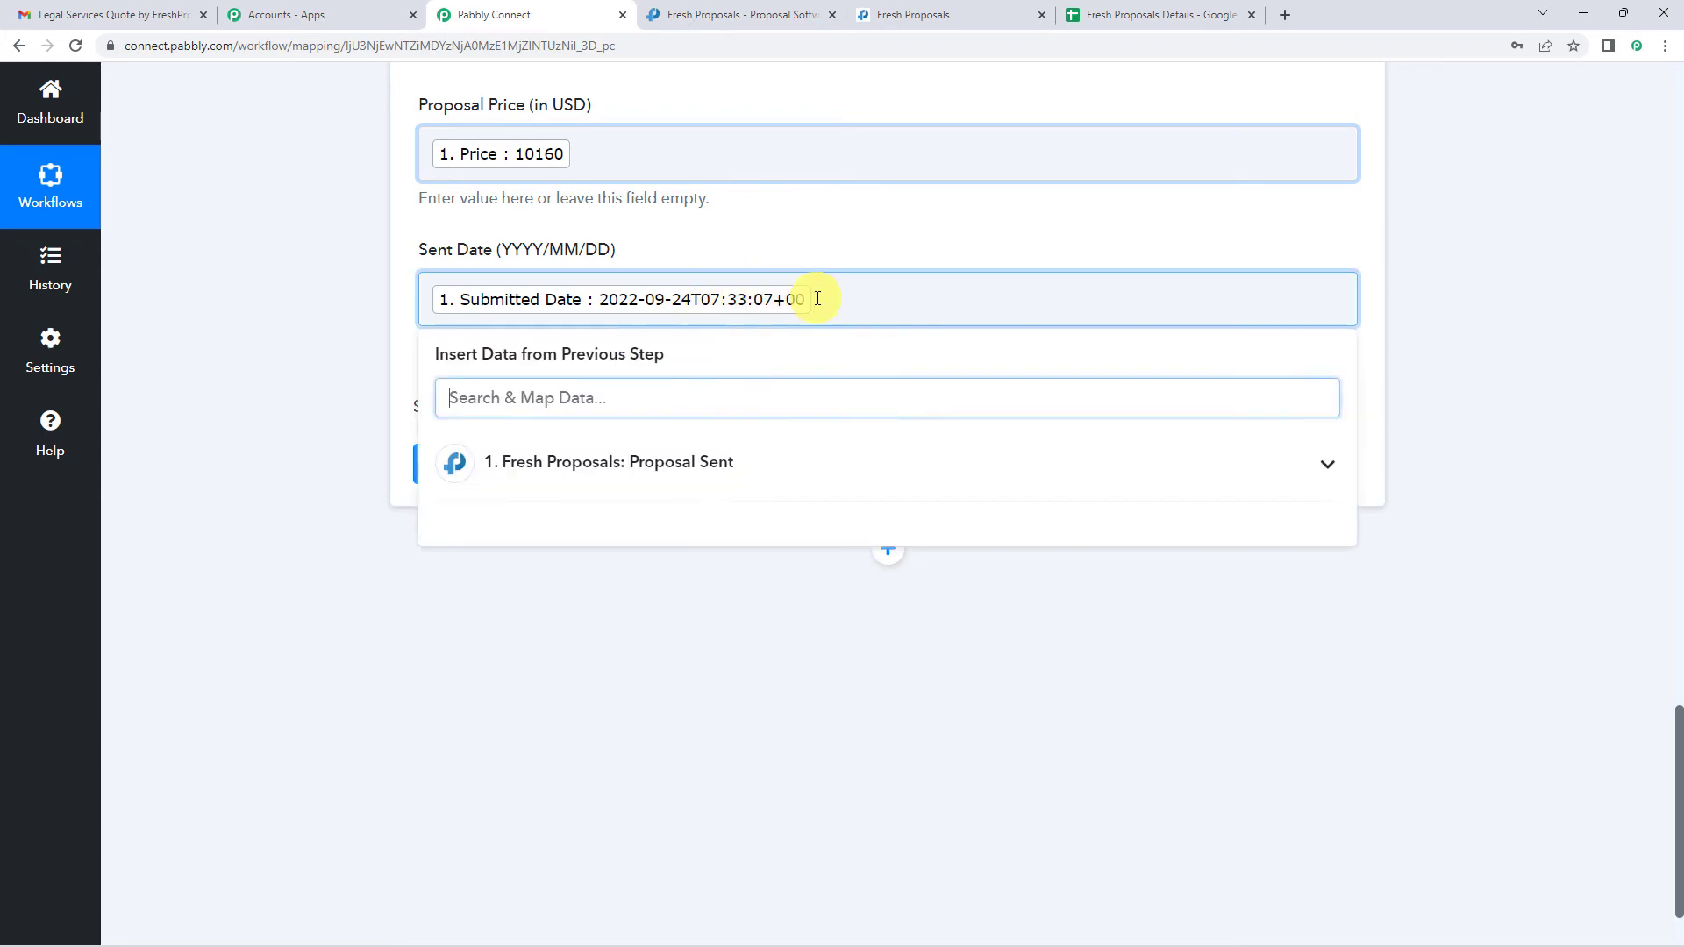
# - Clear the Sent Date mapping and insert a new action step between the Fresh Proposals trigger and the Google Sheets action
pyautogui.press('BackSpace')
pyautogui.scroll(20, 286, 468)
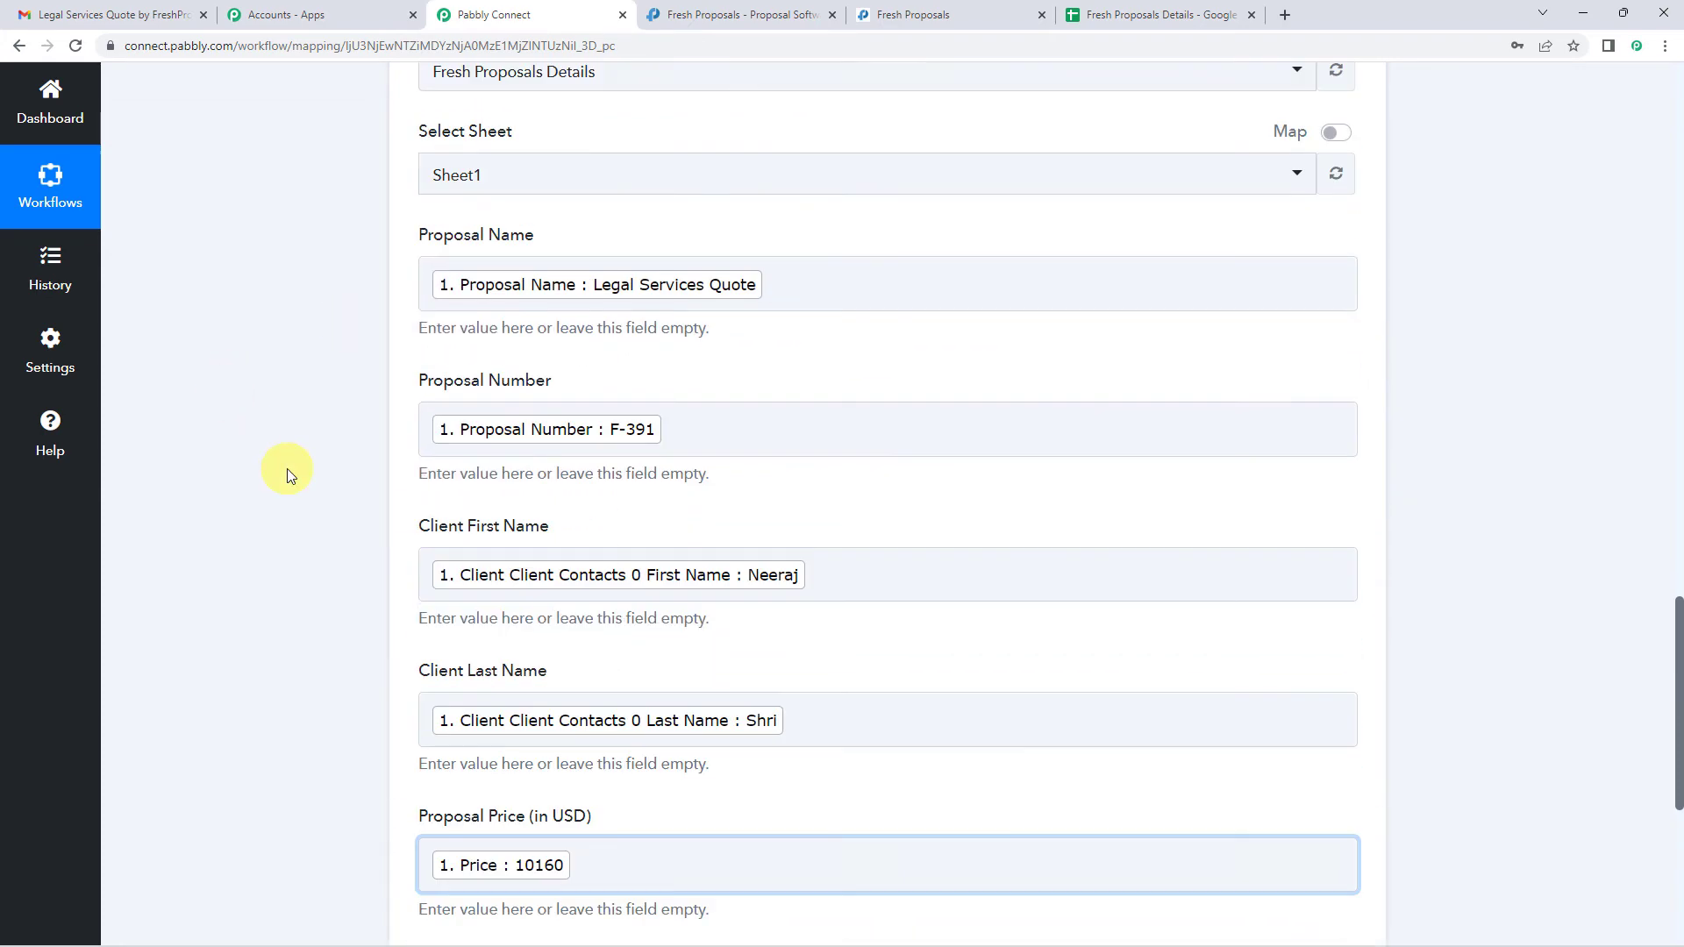
pyautogui.click(887, 327)
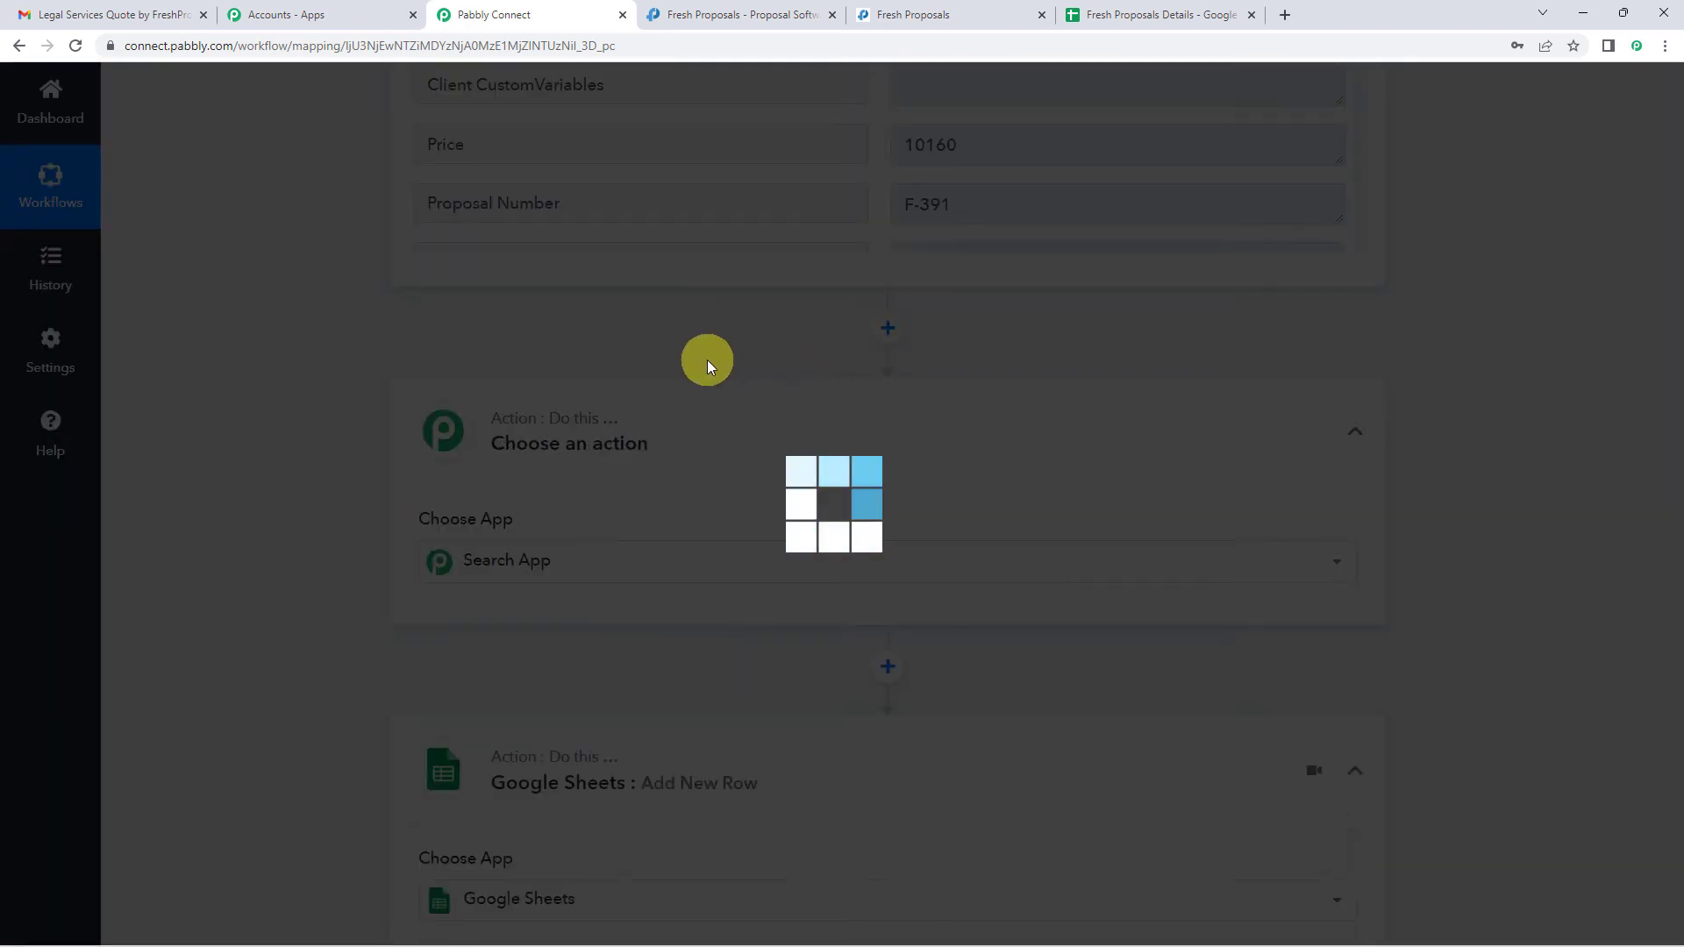
# - Search the apps for "text" and choose Text Formatter as the app for the new action step
pyautogui.scroll(-1, 565, 526)
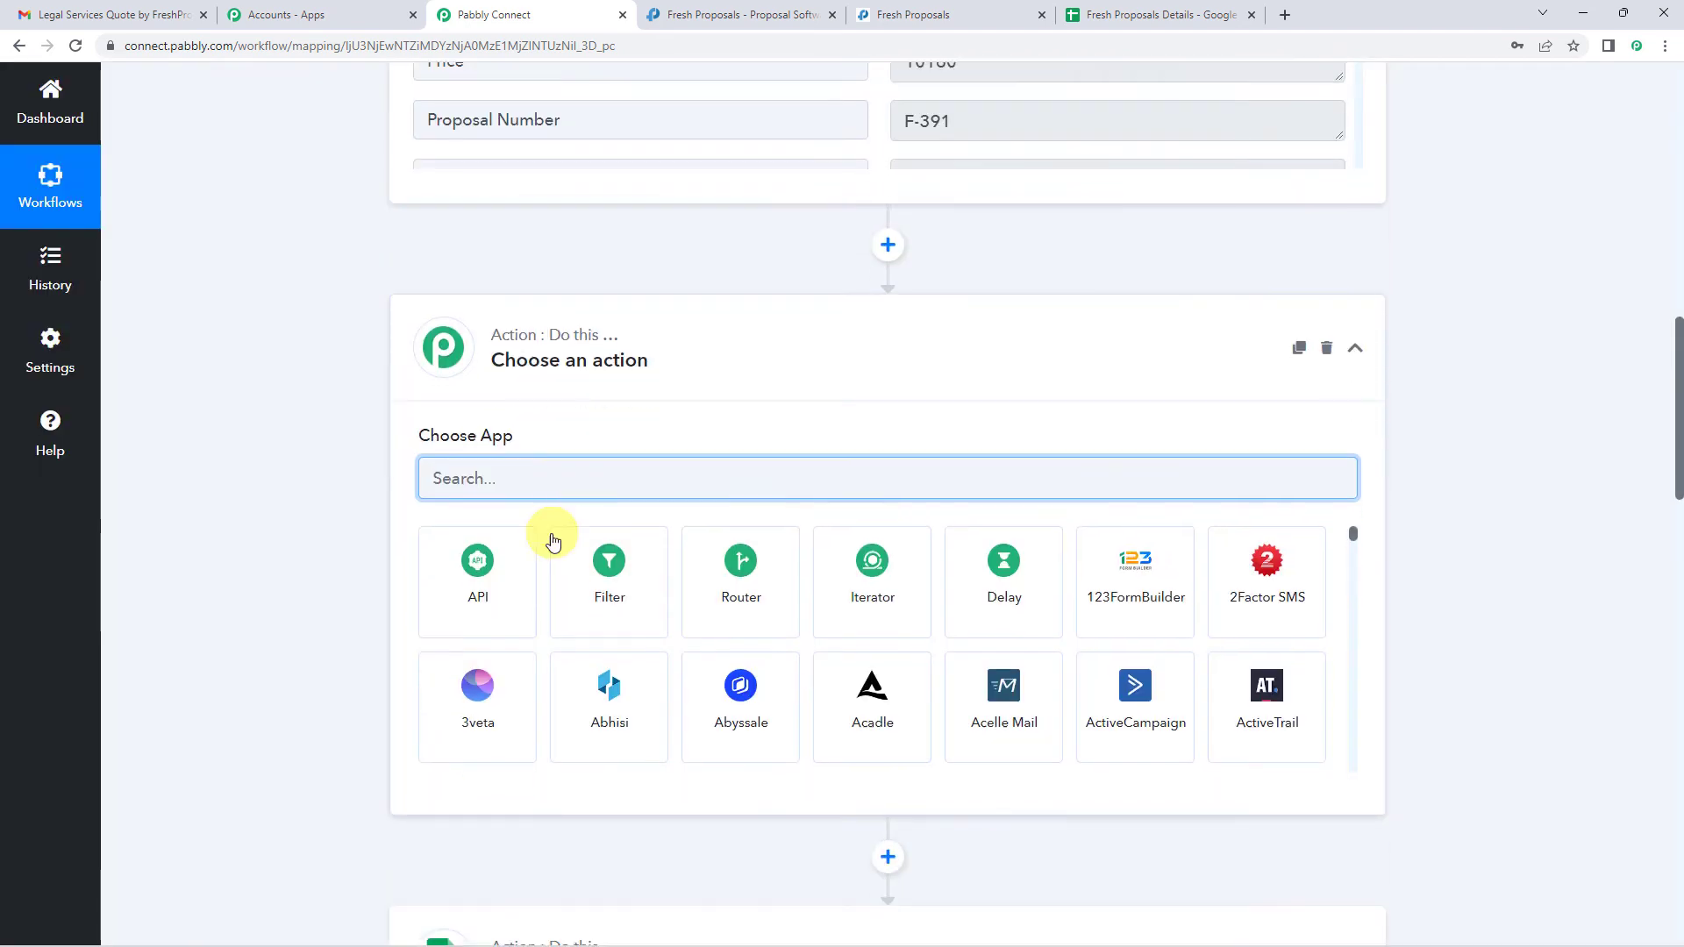
pyautogui.click(553, 482)
pyautogui.write('t')
pyautogui.press('BackSpace')
pyautogui.write('text')
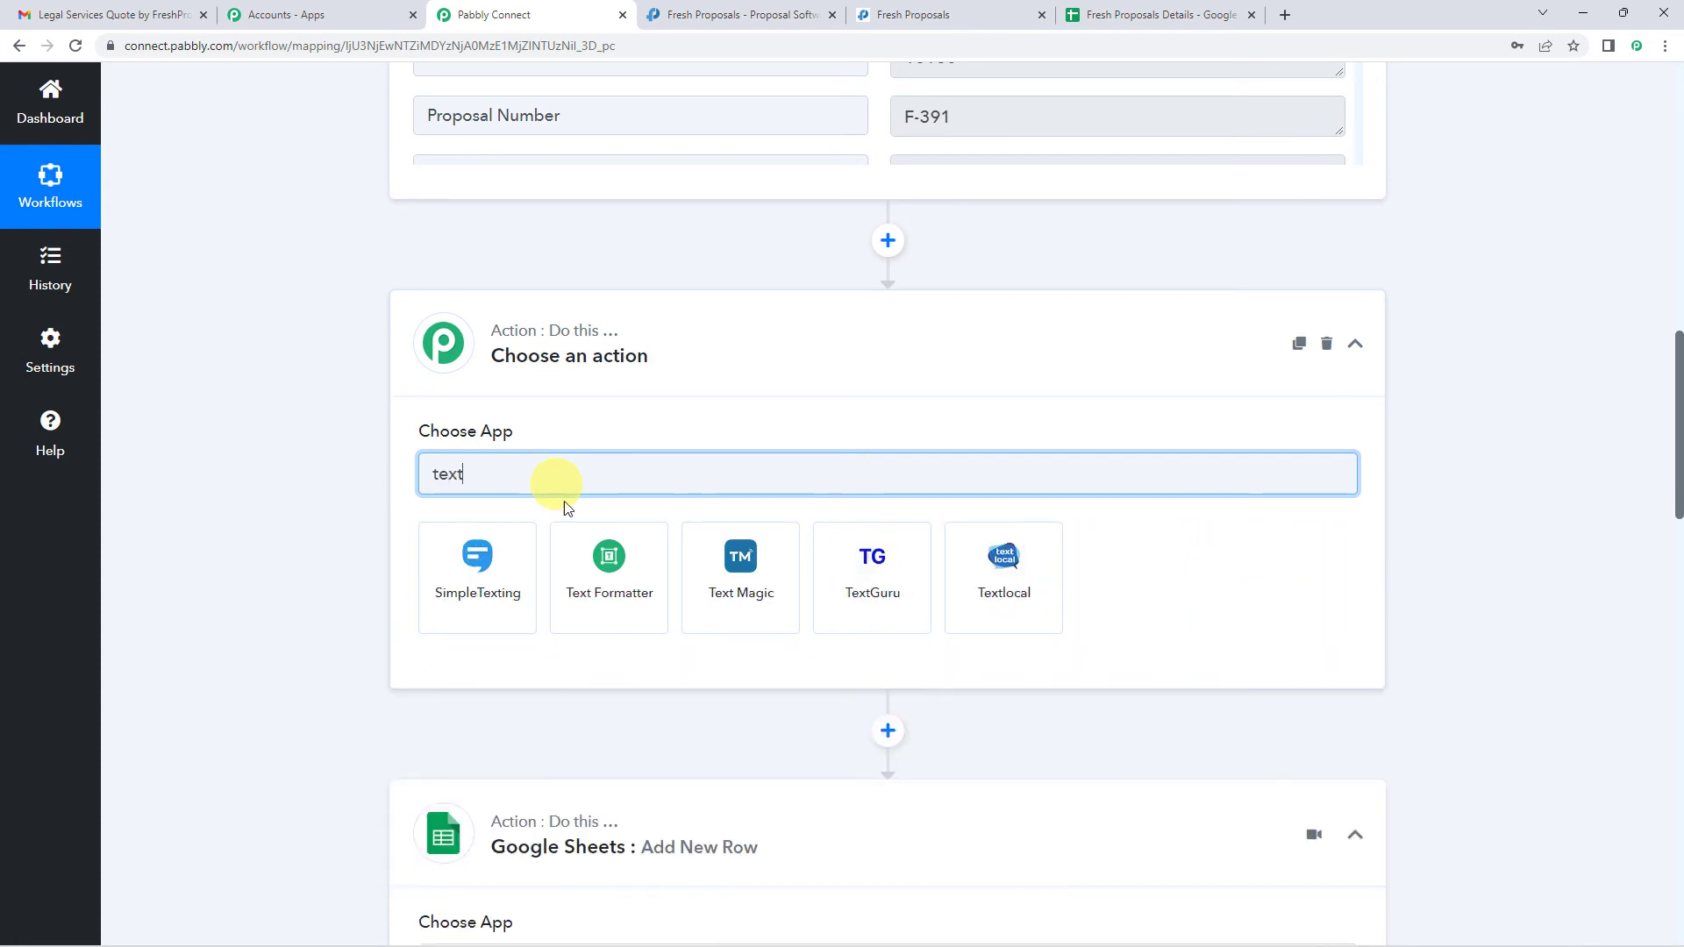
pyautogui.click(611, 562)
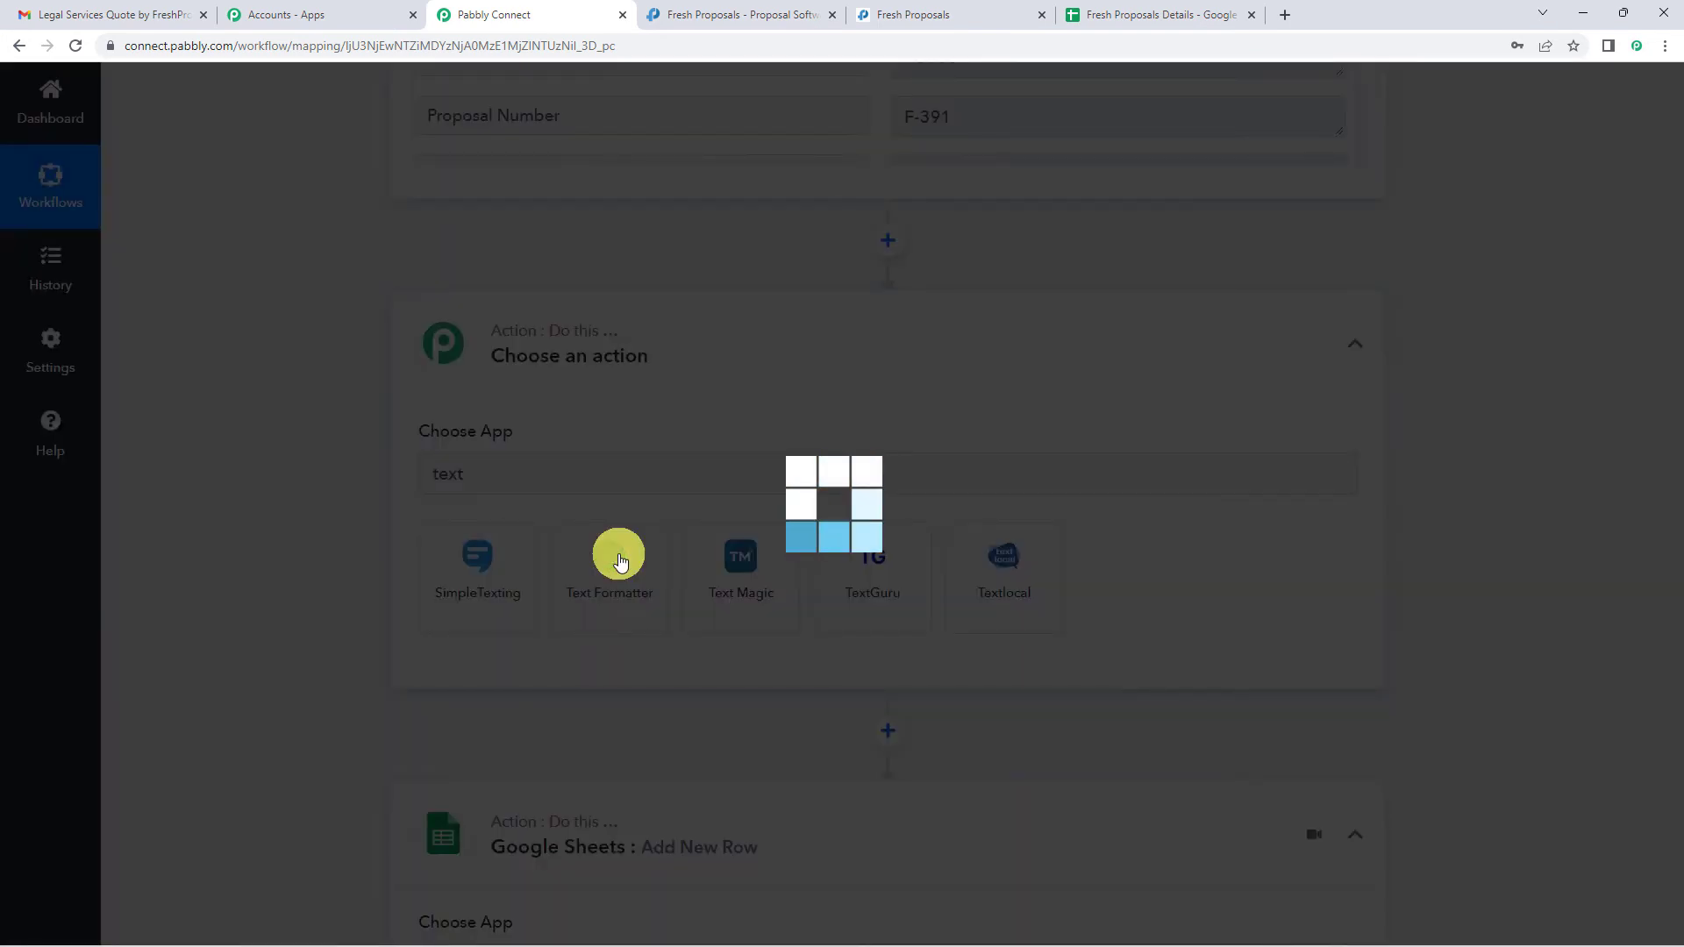
# - Set the Text Formatter action event to Split Text and connect it
pyautogui.scroll(-2, 631, 470)
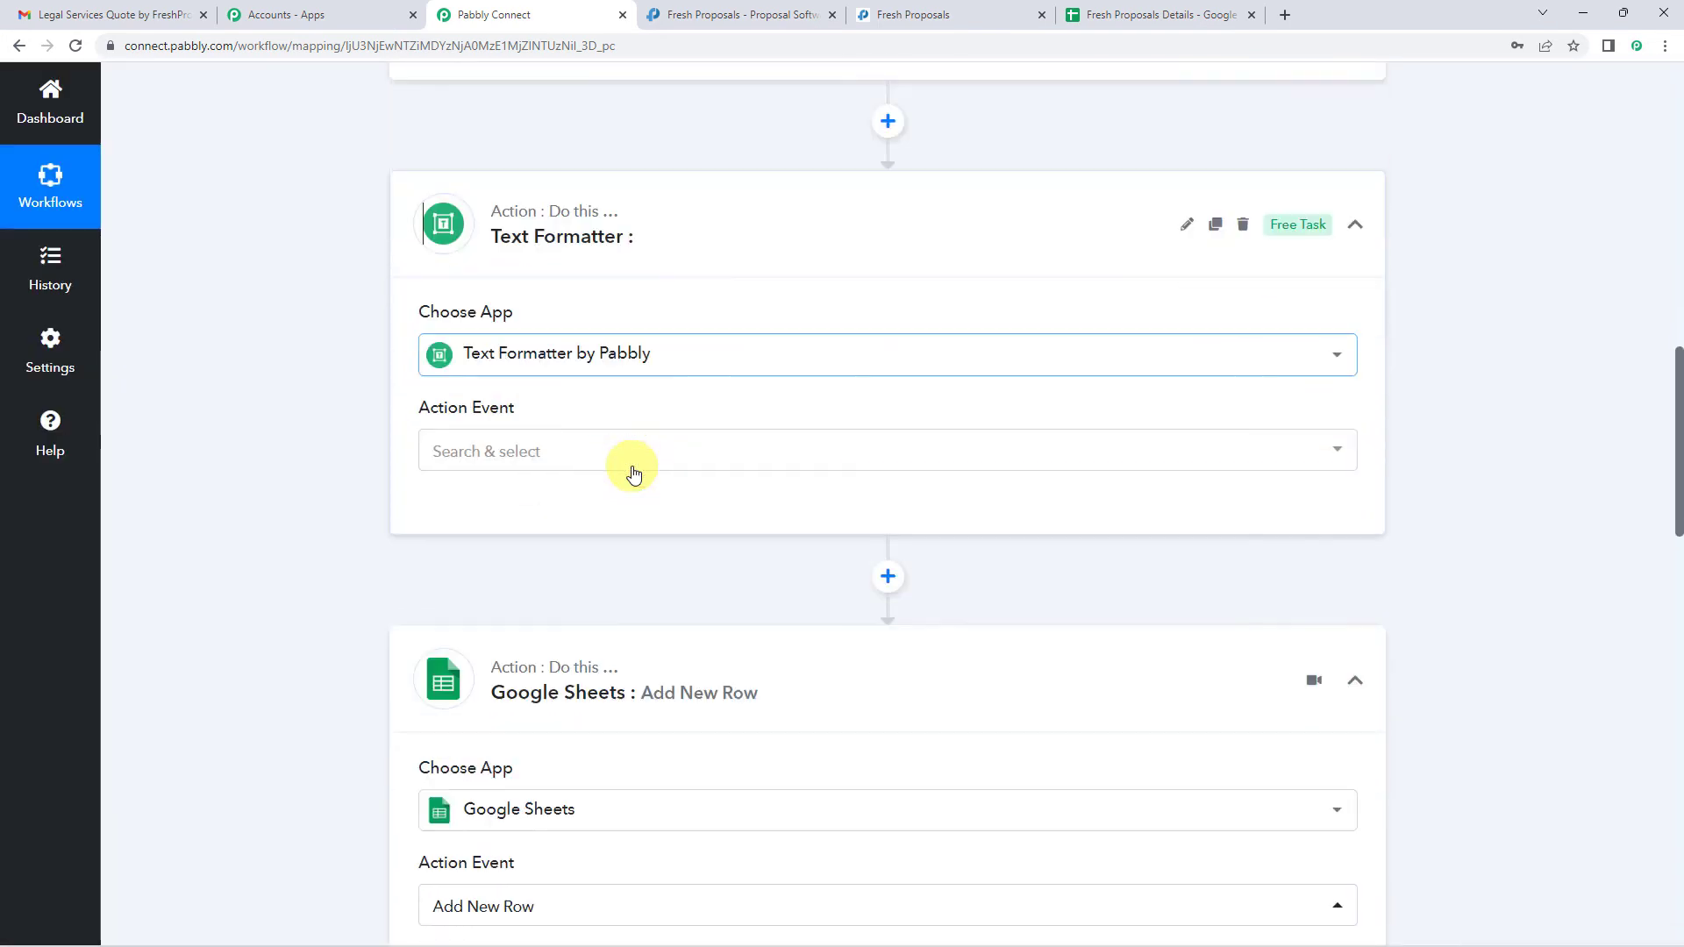
pyautogui.click(554, 413)
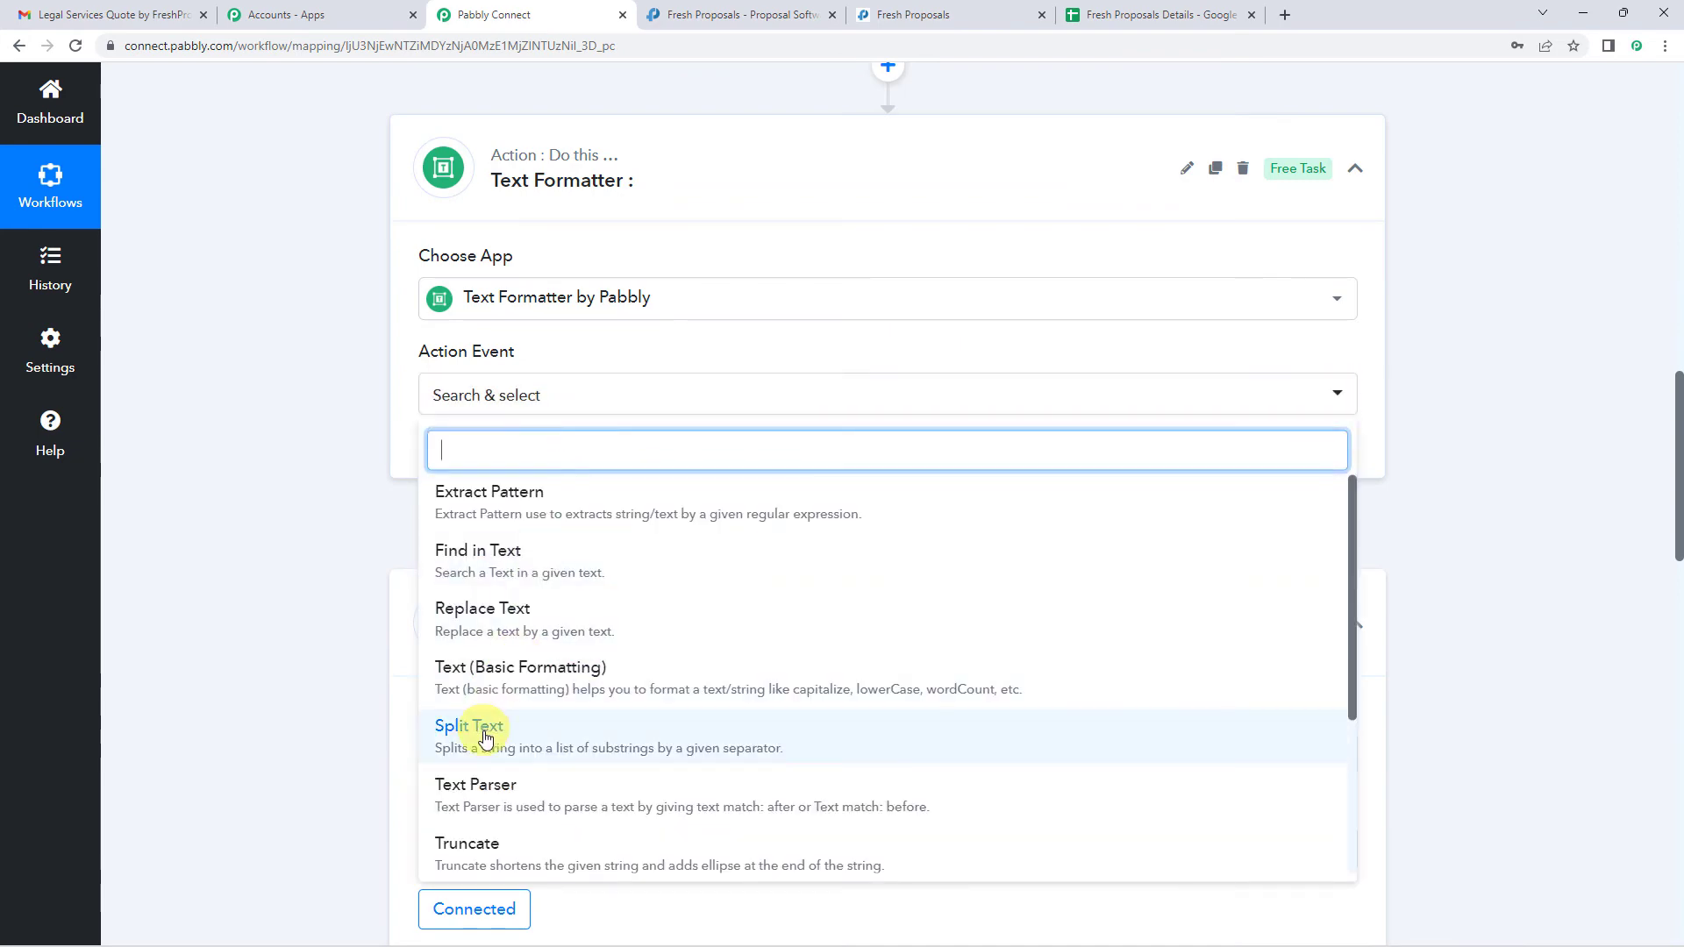
pyautogui.click(530, 741)
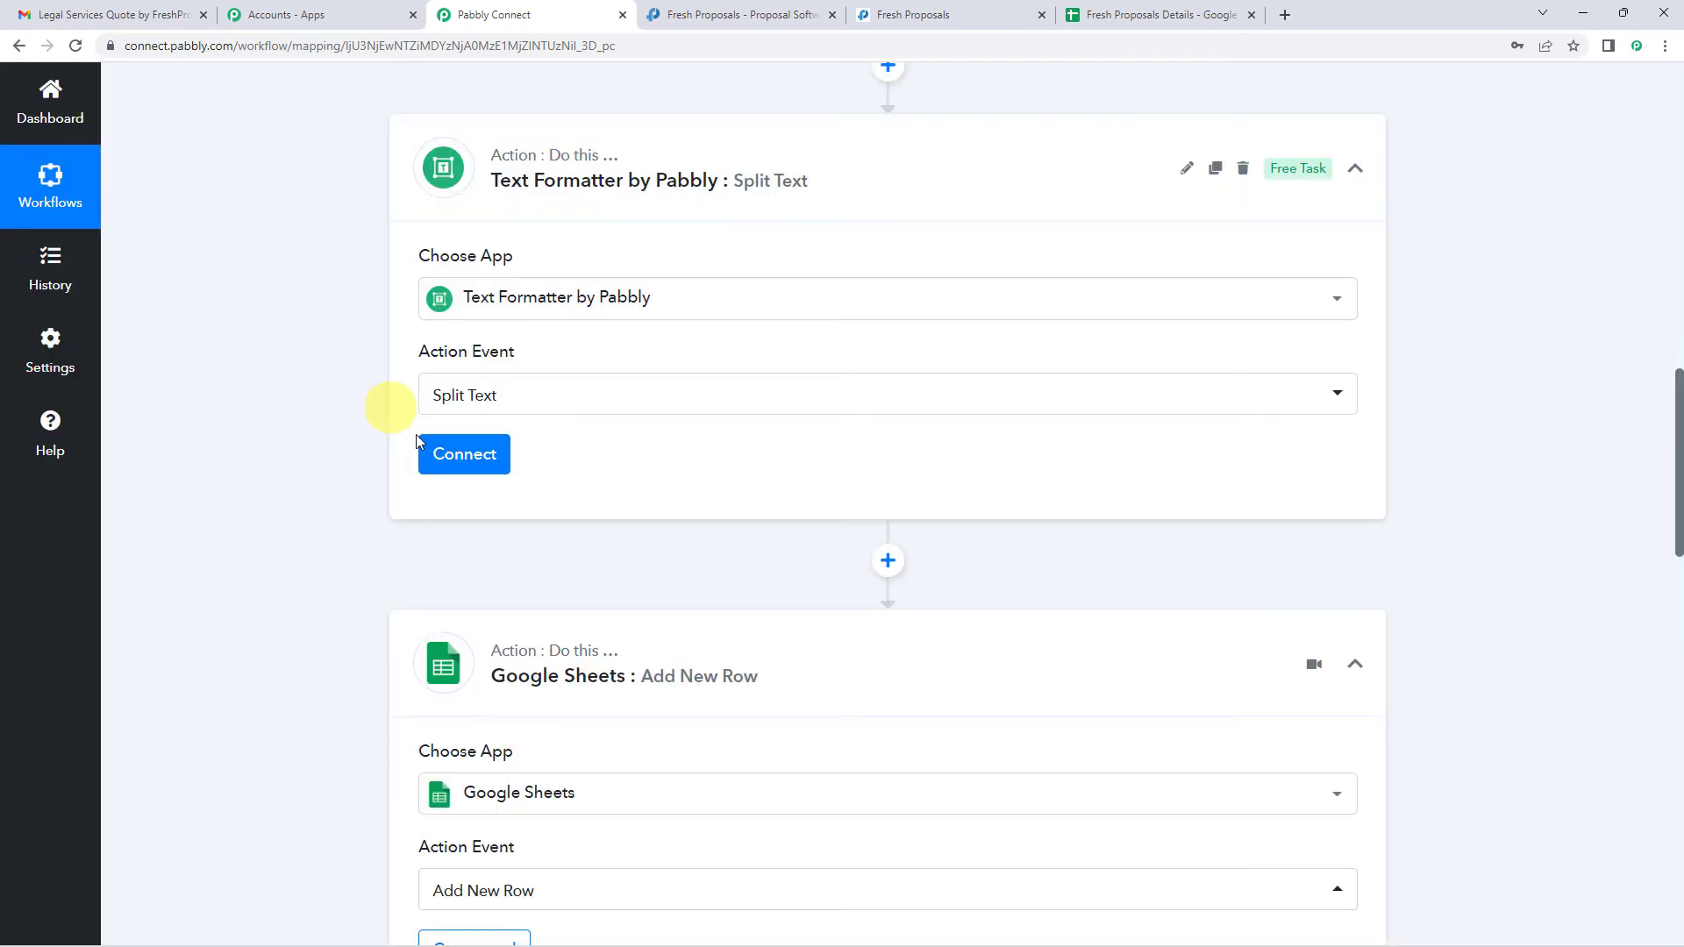
pyautogui.click(456, 460)
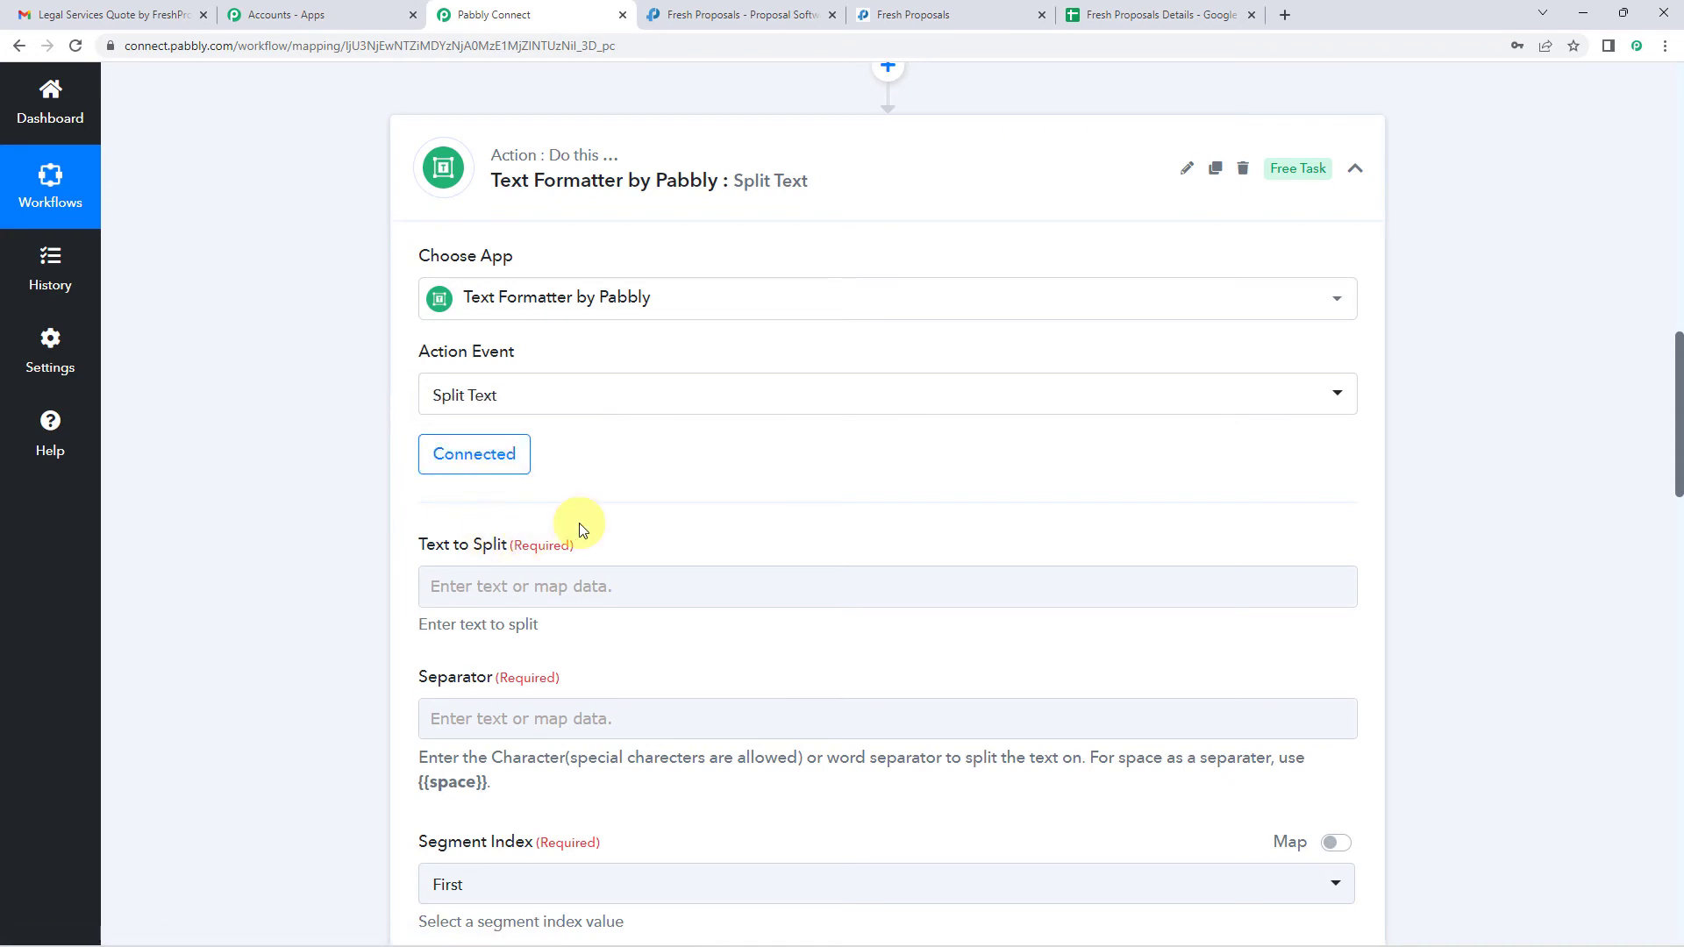
# - Map the Text to Split field to the Submitted Date from the Fresh Proposals trigger response
pyautogui.scroll(-2, 578, 529)
pyautogui.click(528, 411)
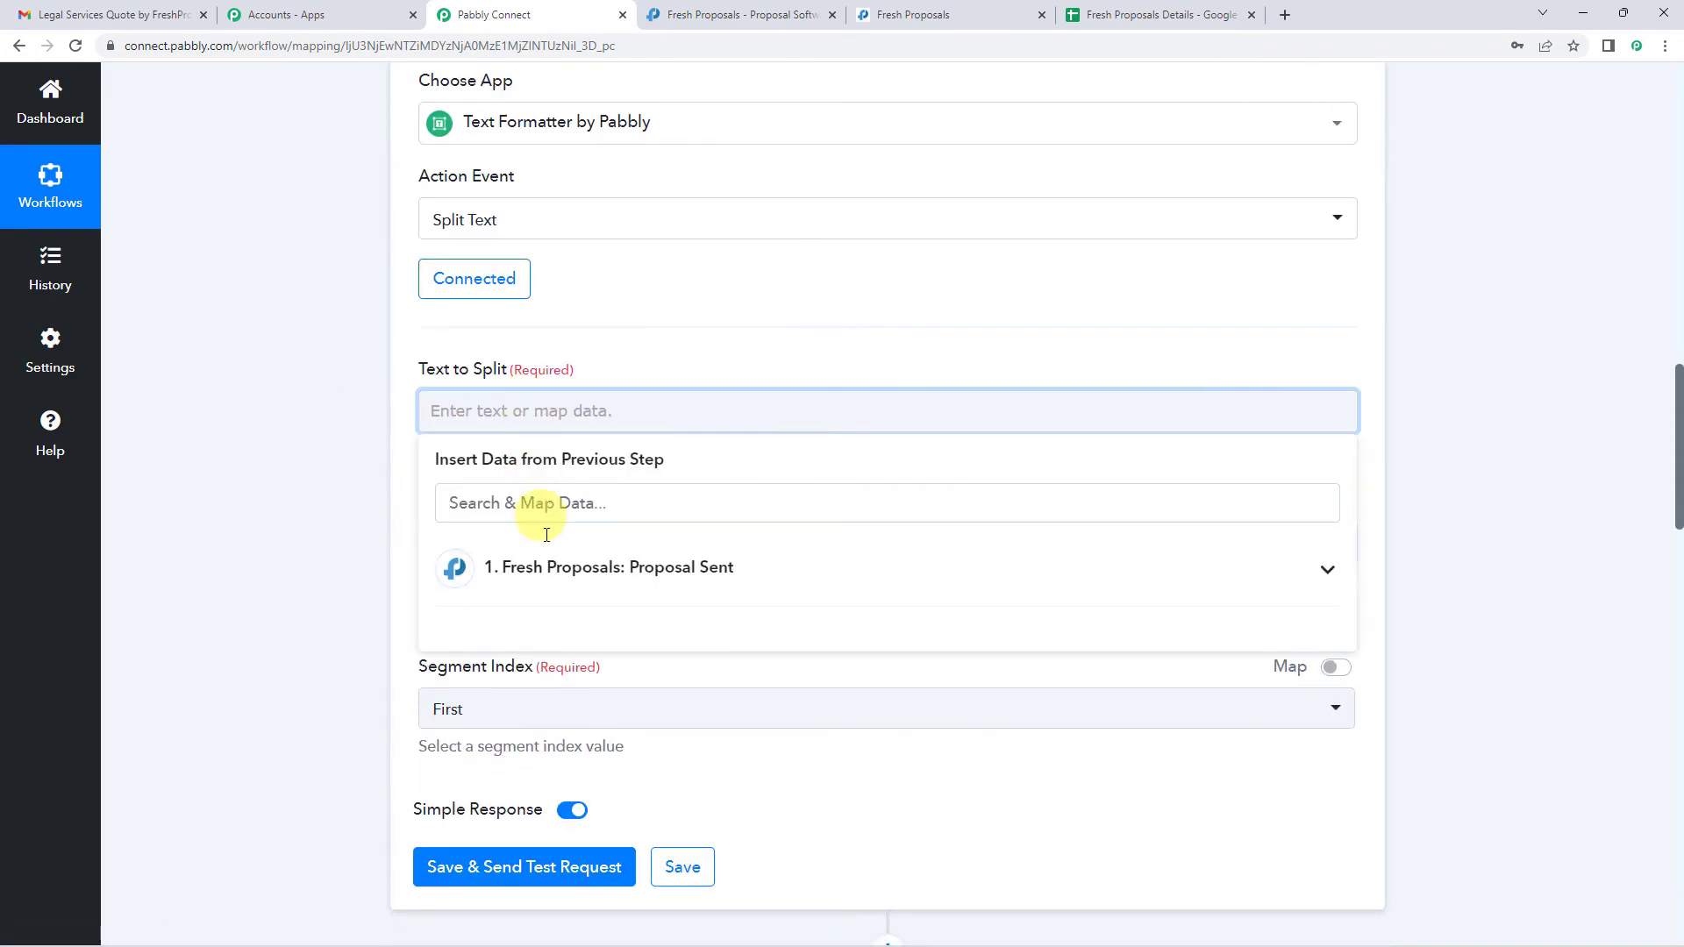
pyautogui.click(579, 570)
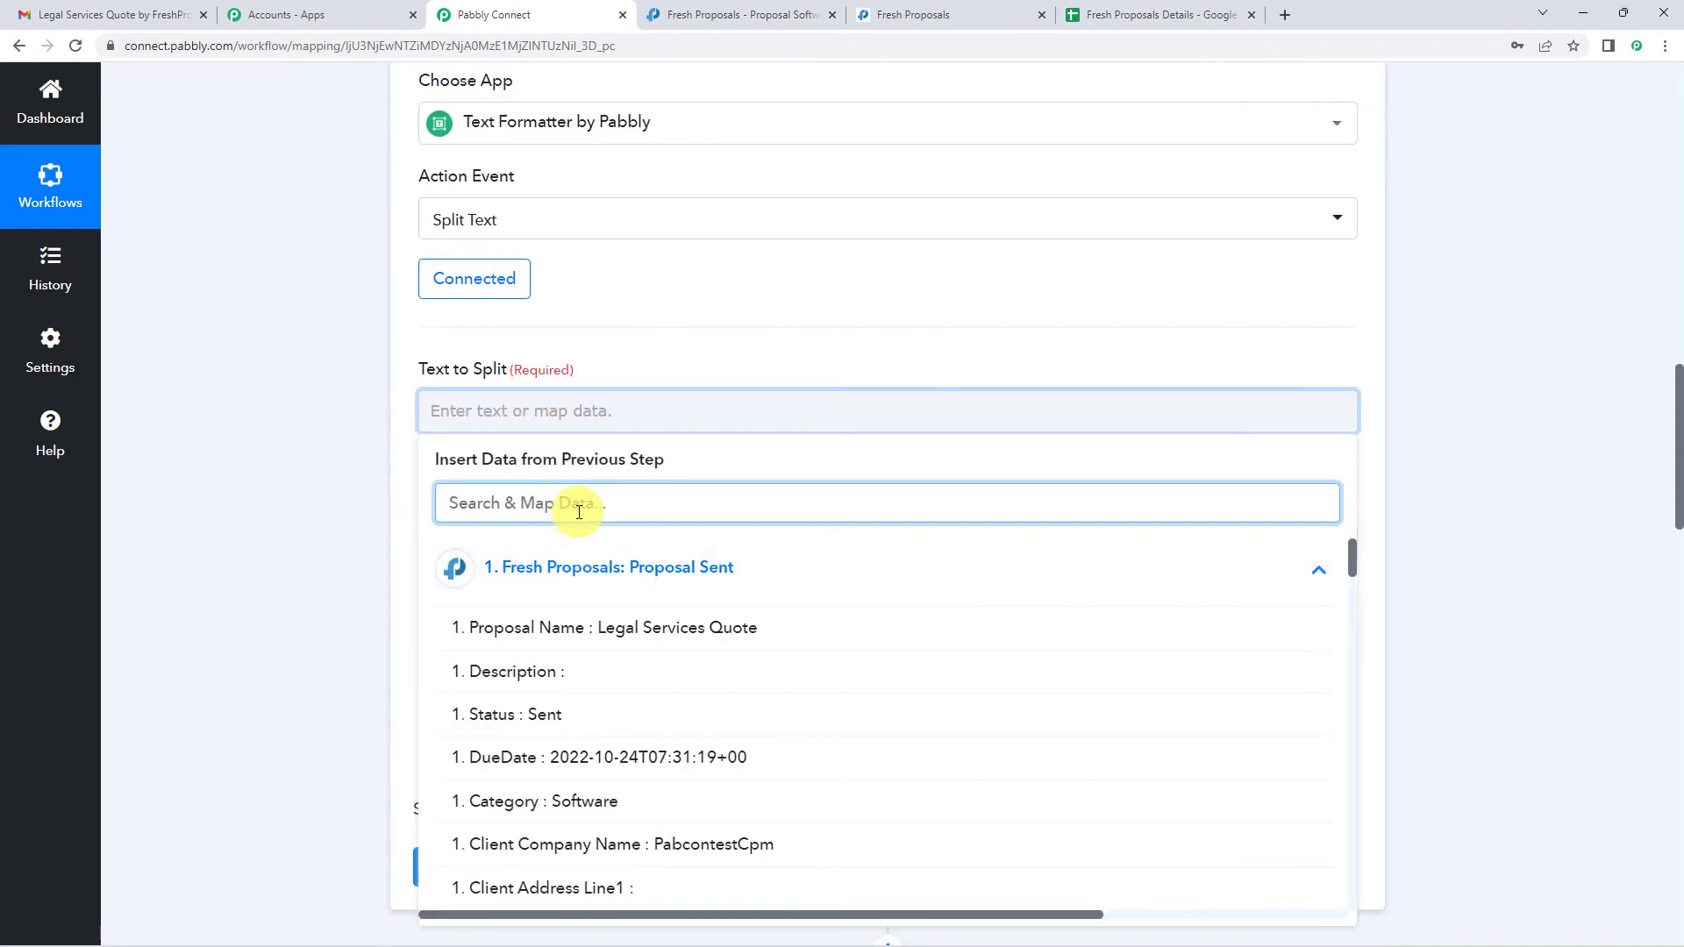
pyautogui.write('dat')
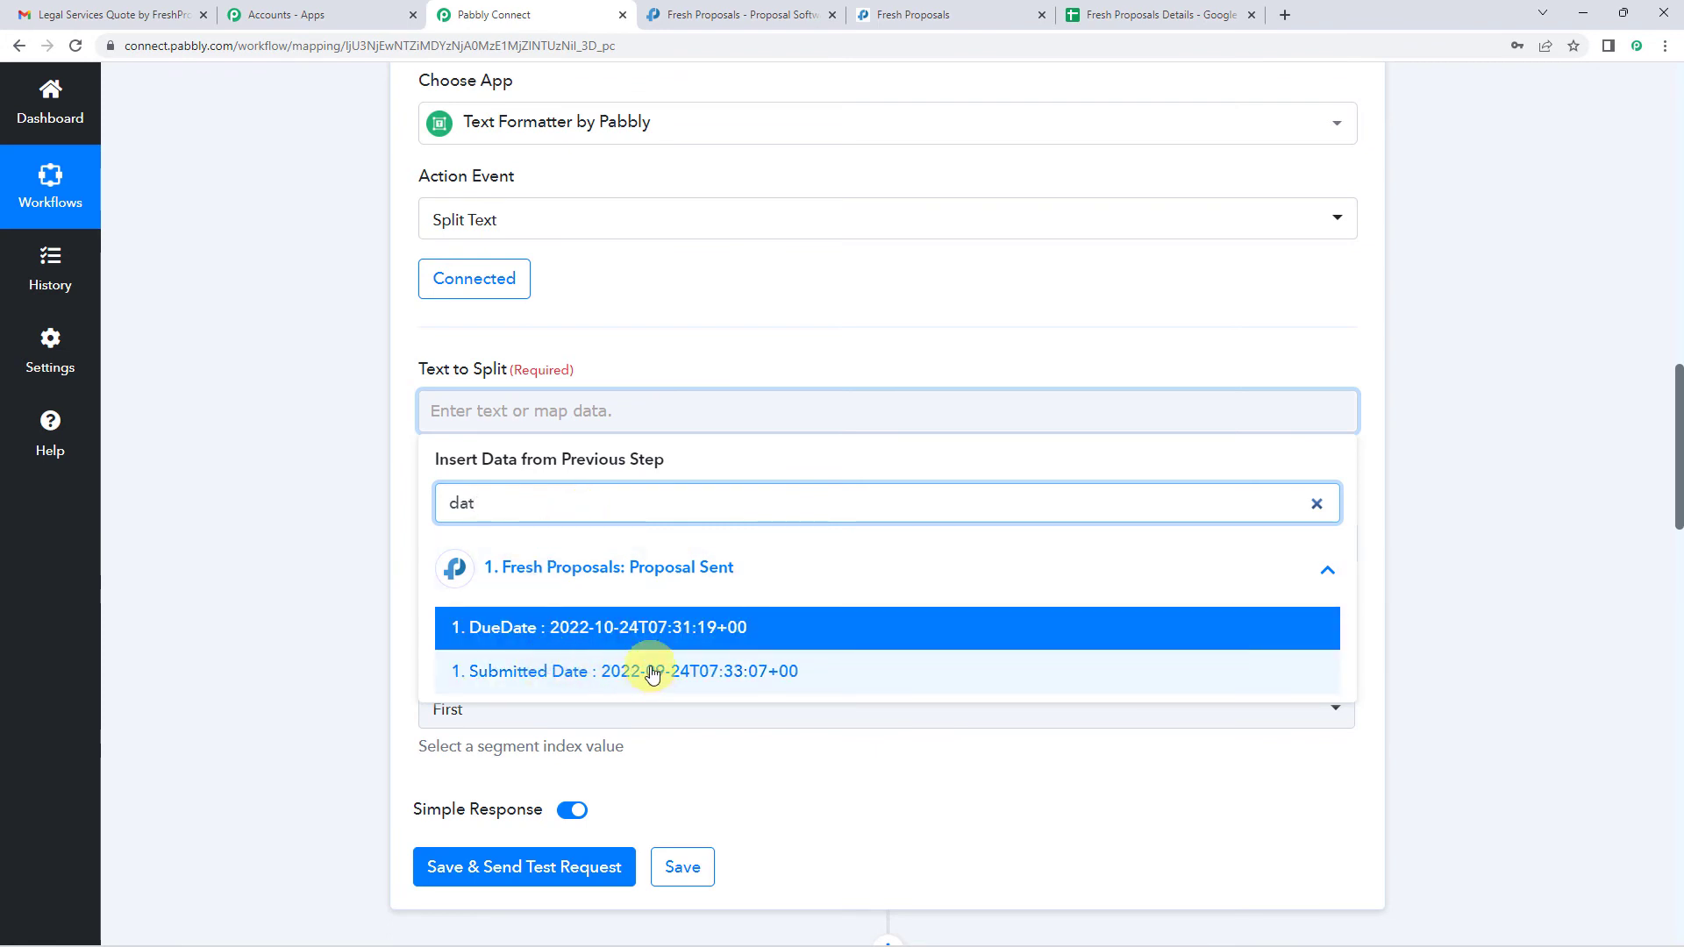
pyautogui.click(633, 676)
pyautogui.click(413, 426)
pyautogui.scroll(-1, 412, 428)
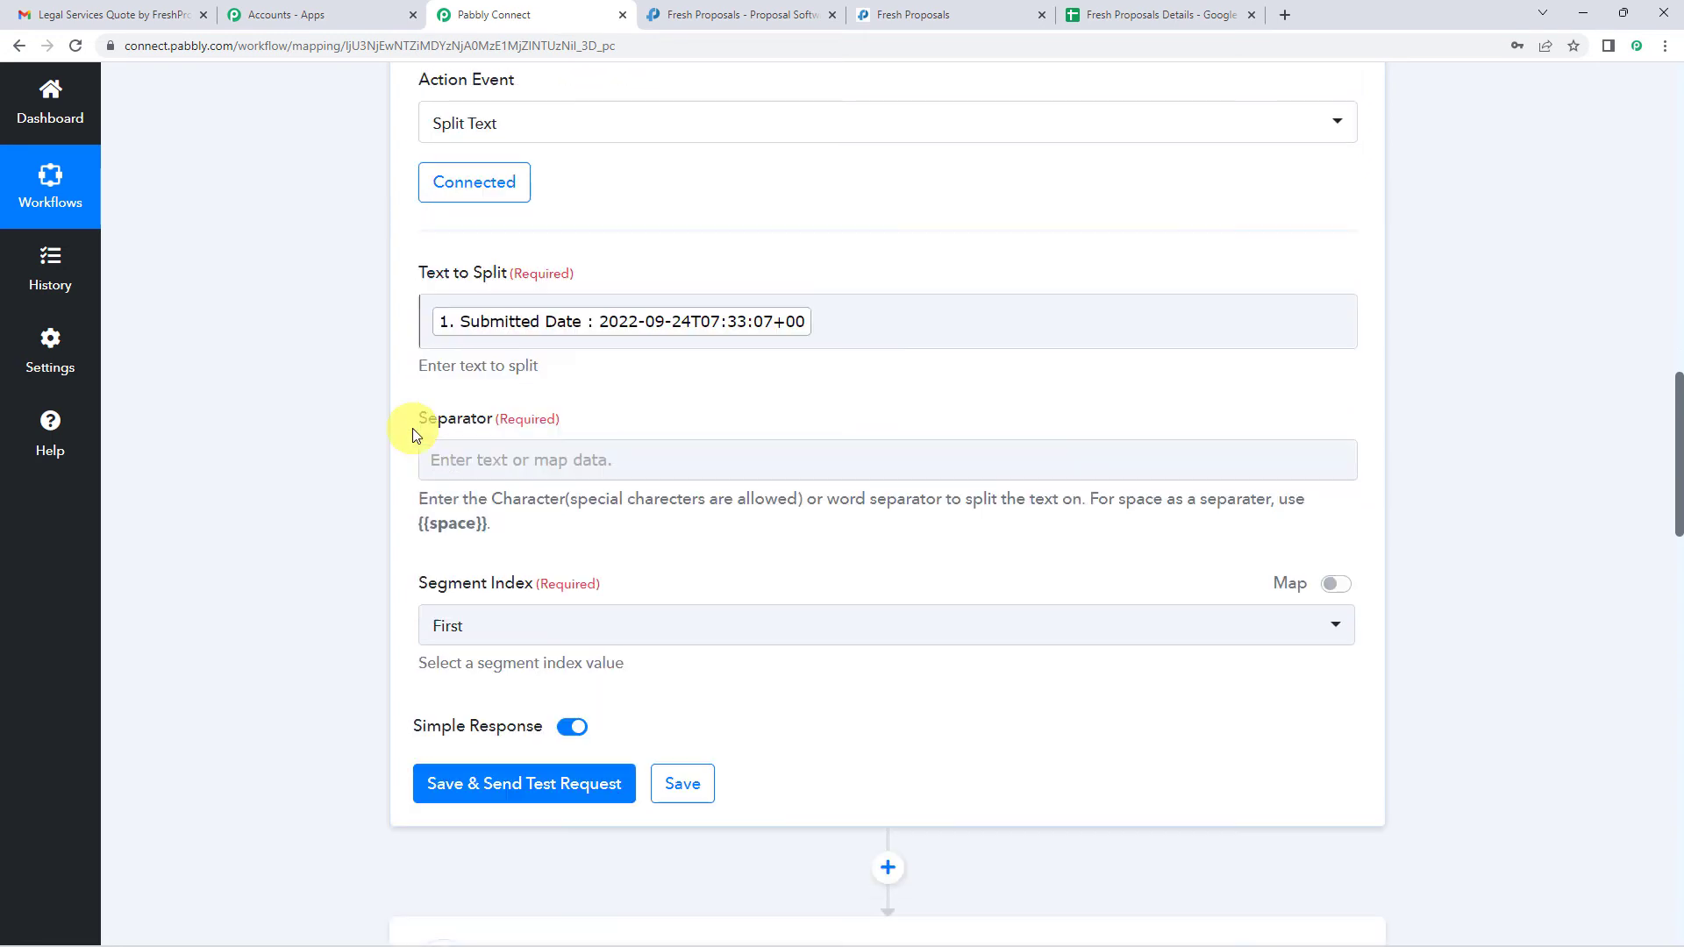
pyautogui.scroll(-1, 412, 428)
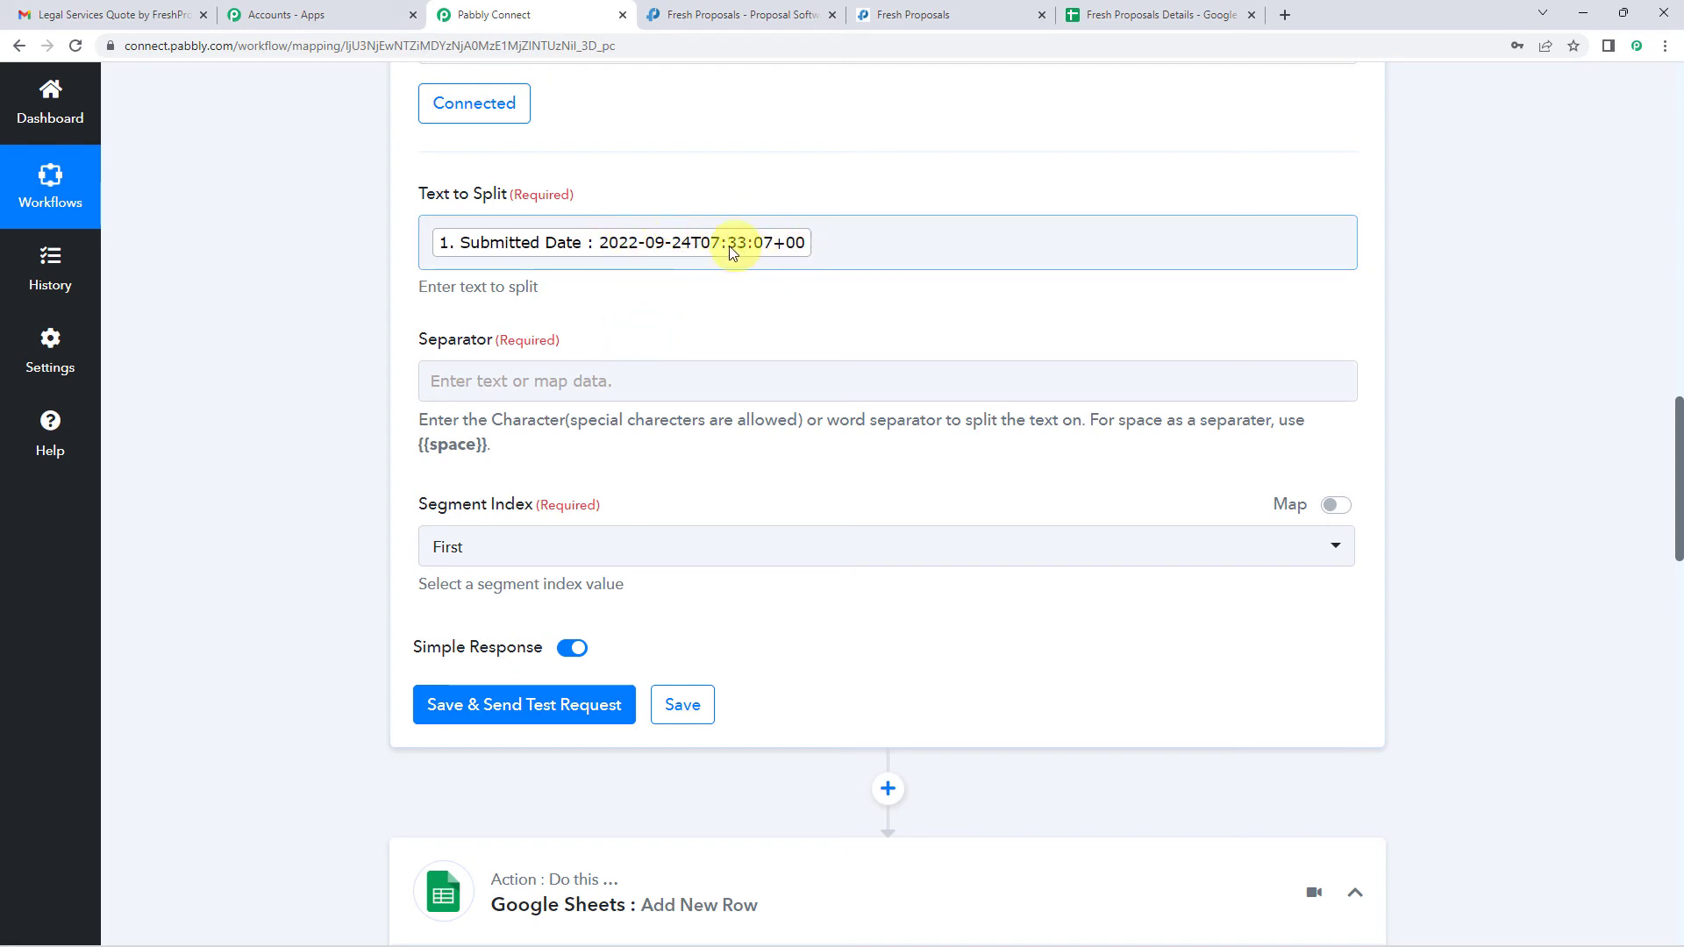
# - Set the Split Text separator to T and the Segment Index to First
pyautogui.click(603, 374)
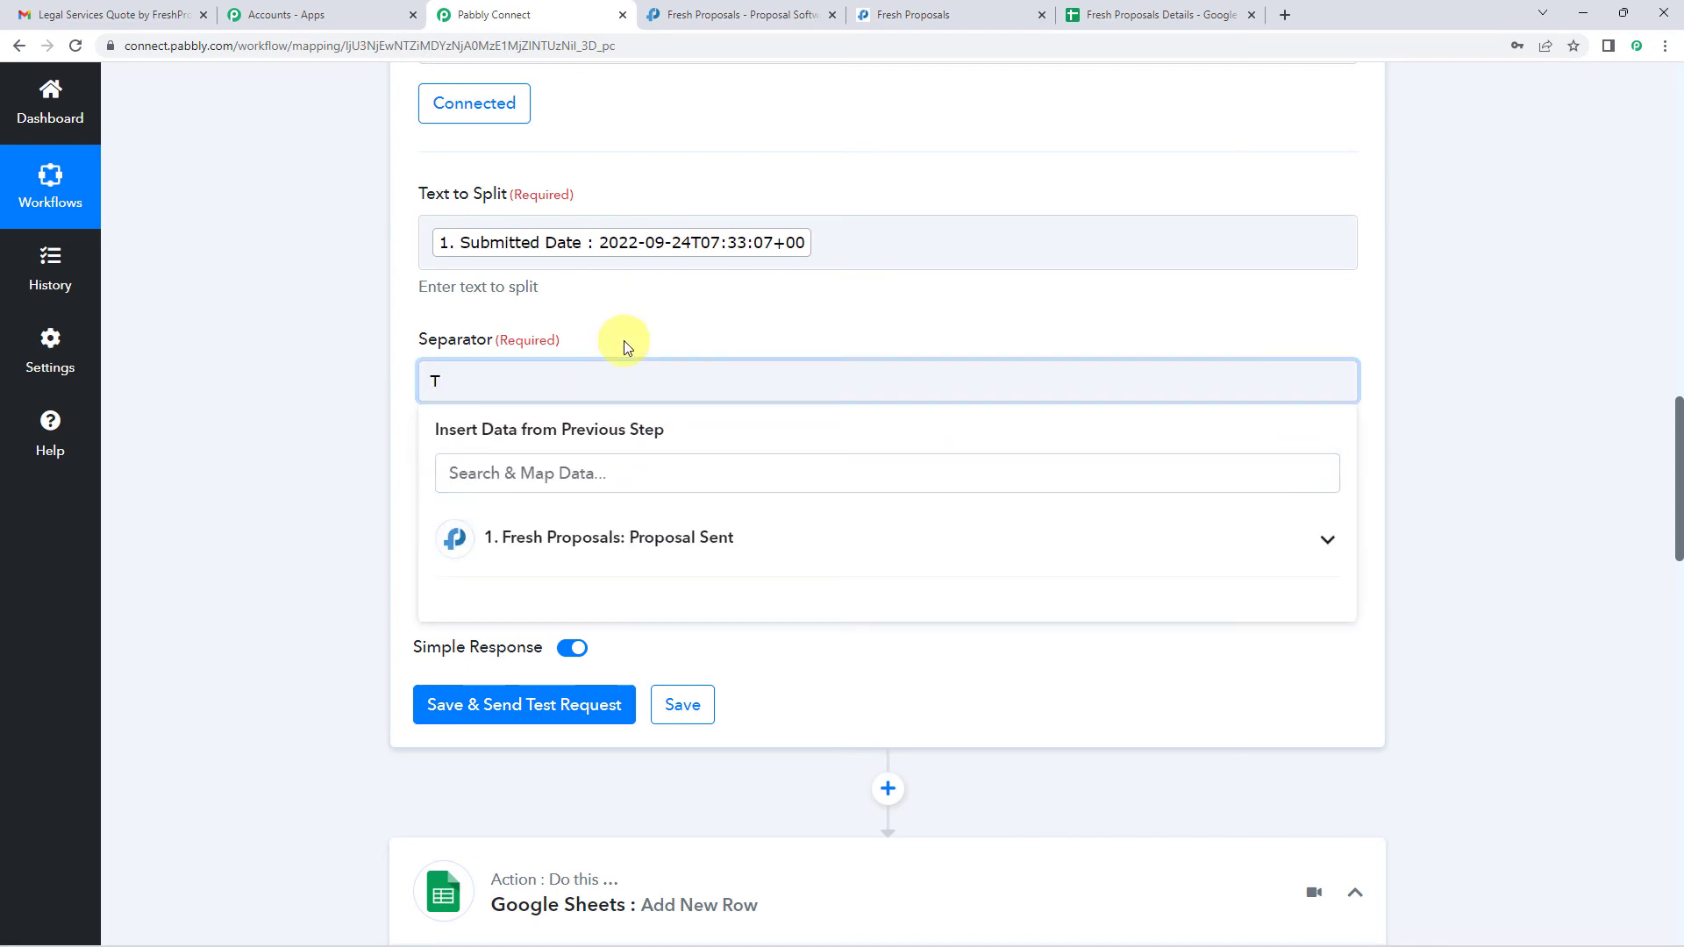
pyautogui.click(624, 342)
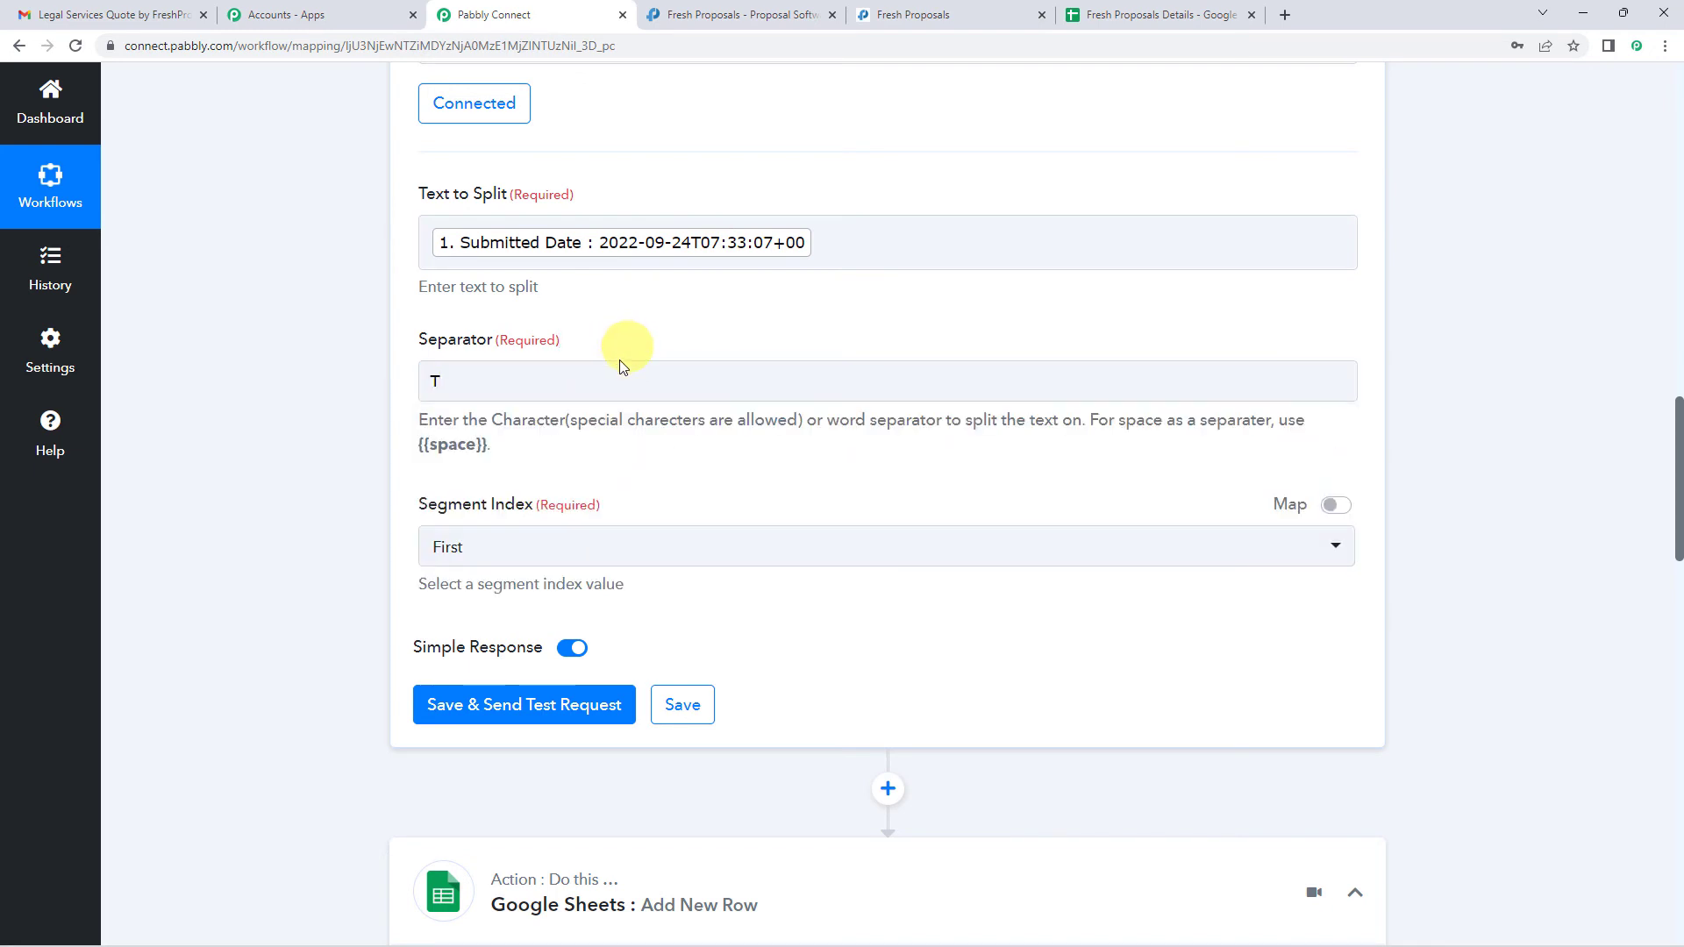
pyautogui.click(514, 550)
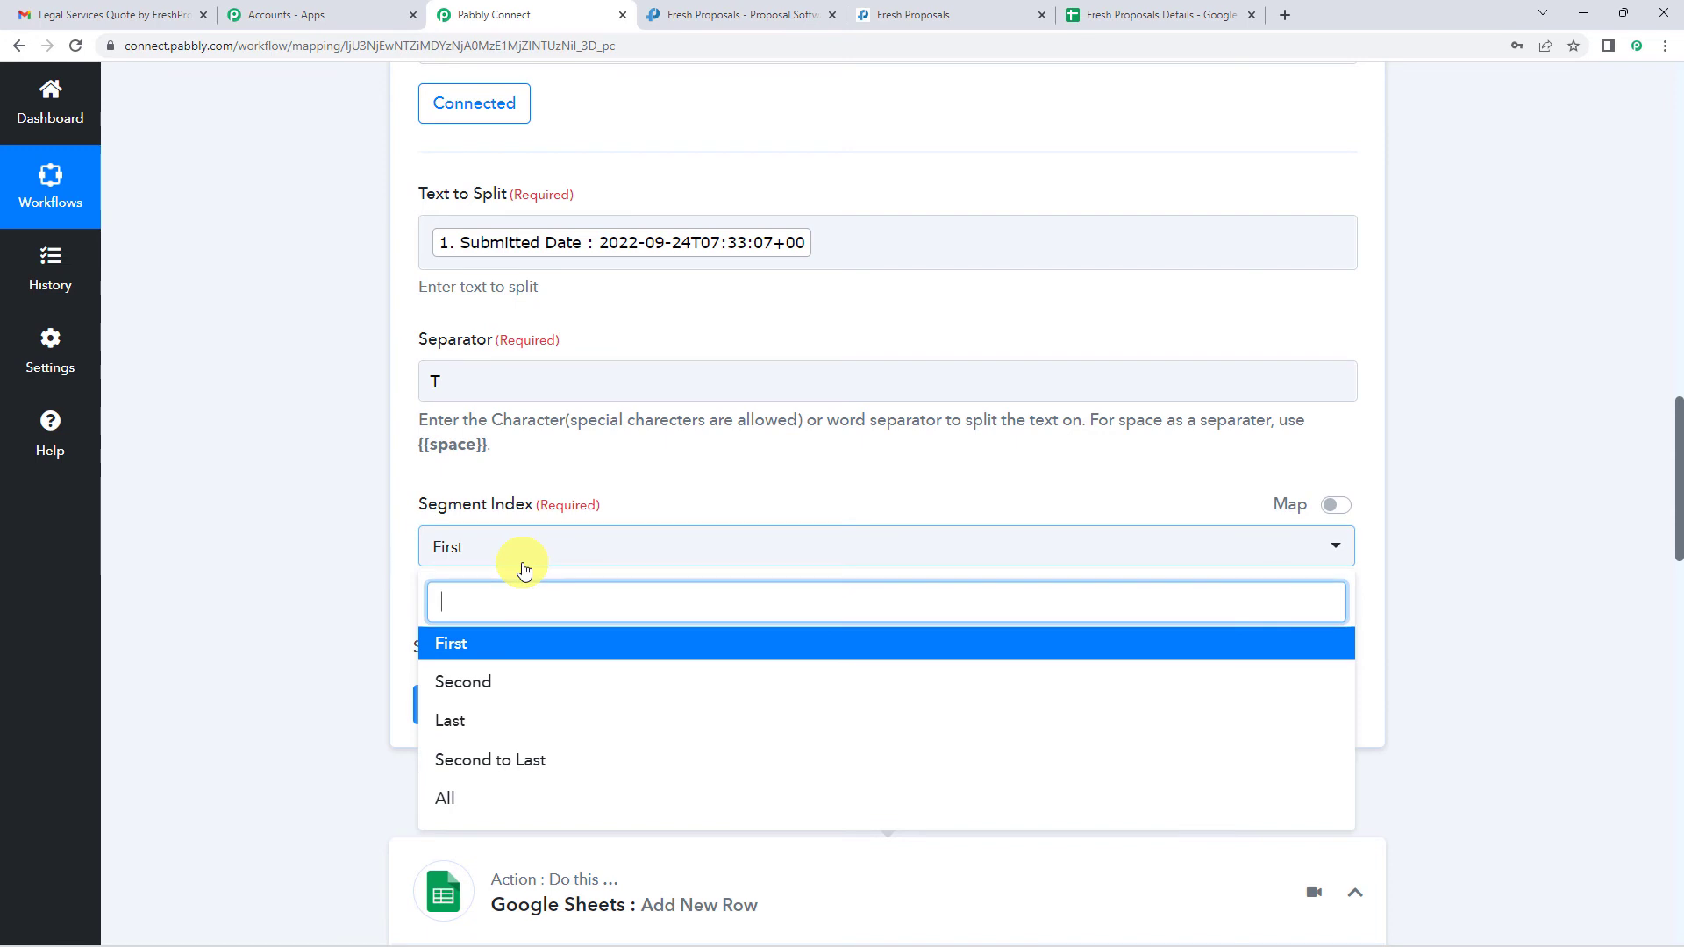
pyautogui.click(476, 645)
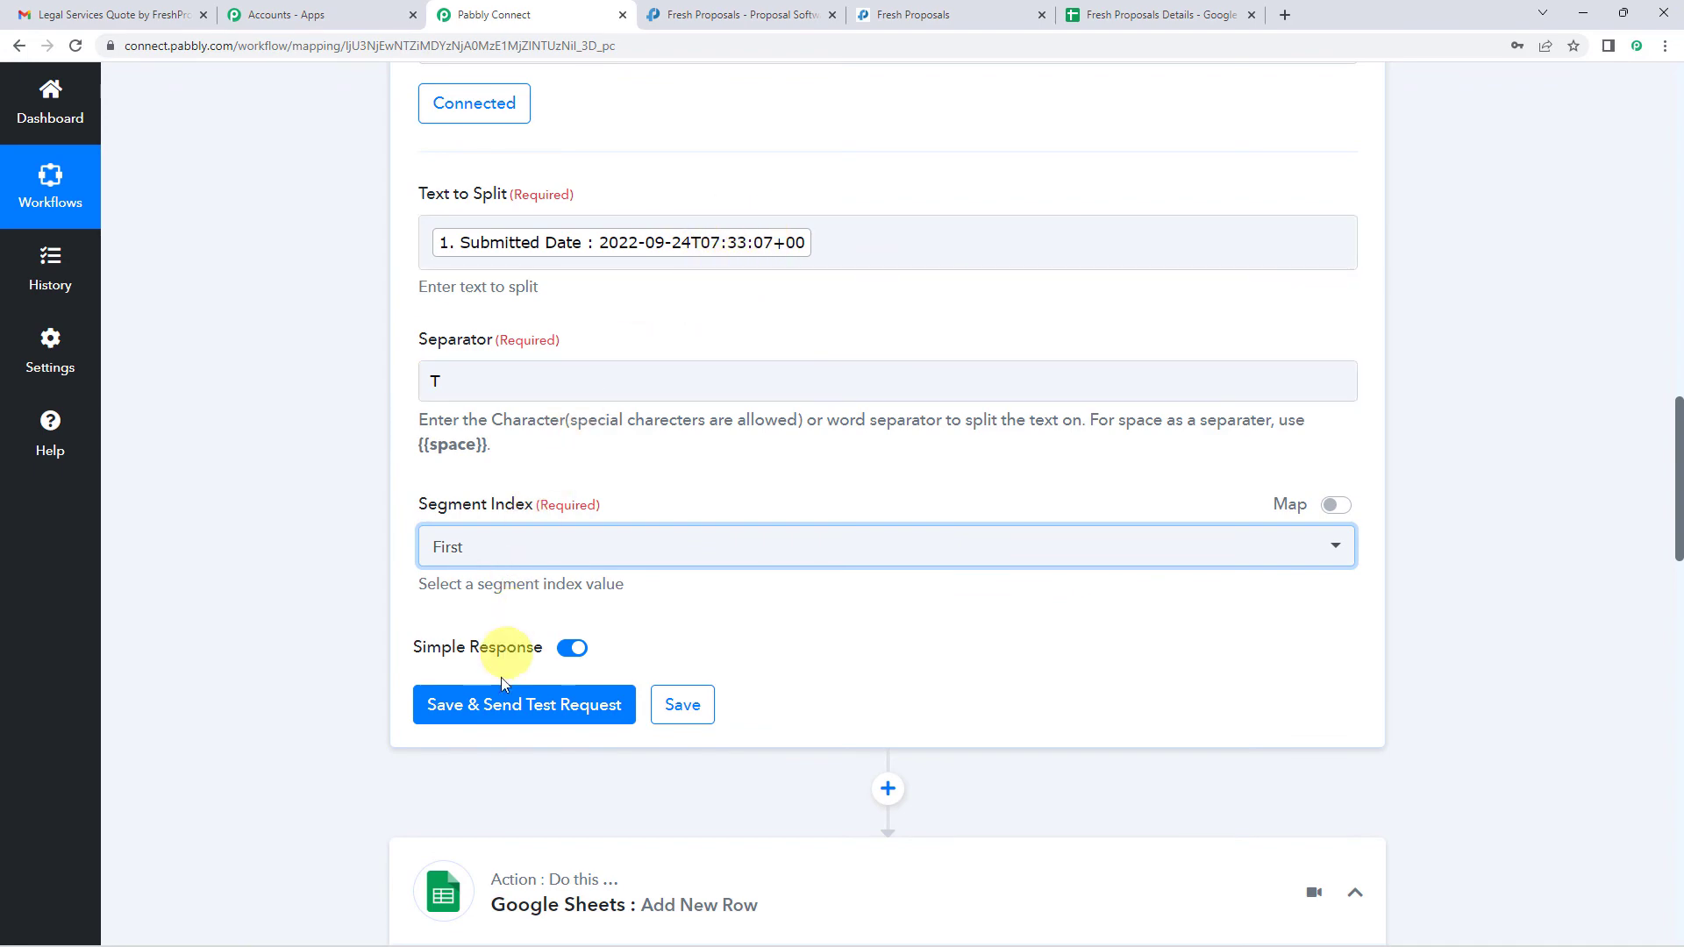
# - Save the Split Text step with a test request and check the returned Result against the original Submitted Date
pyautogui.click(494, 702)
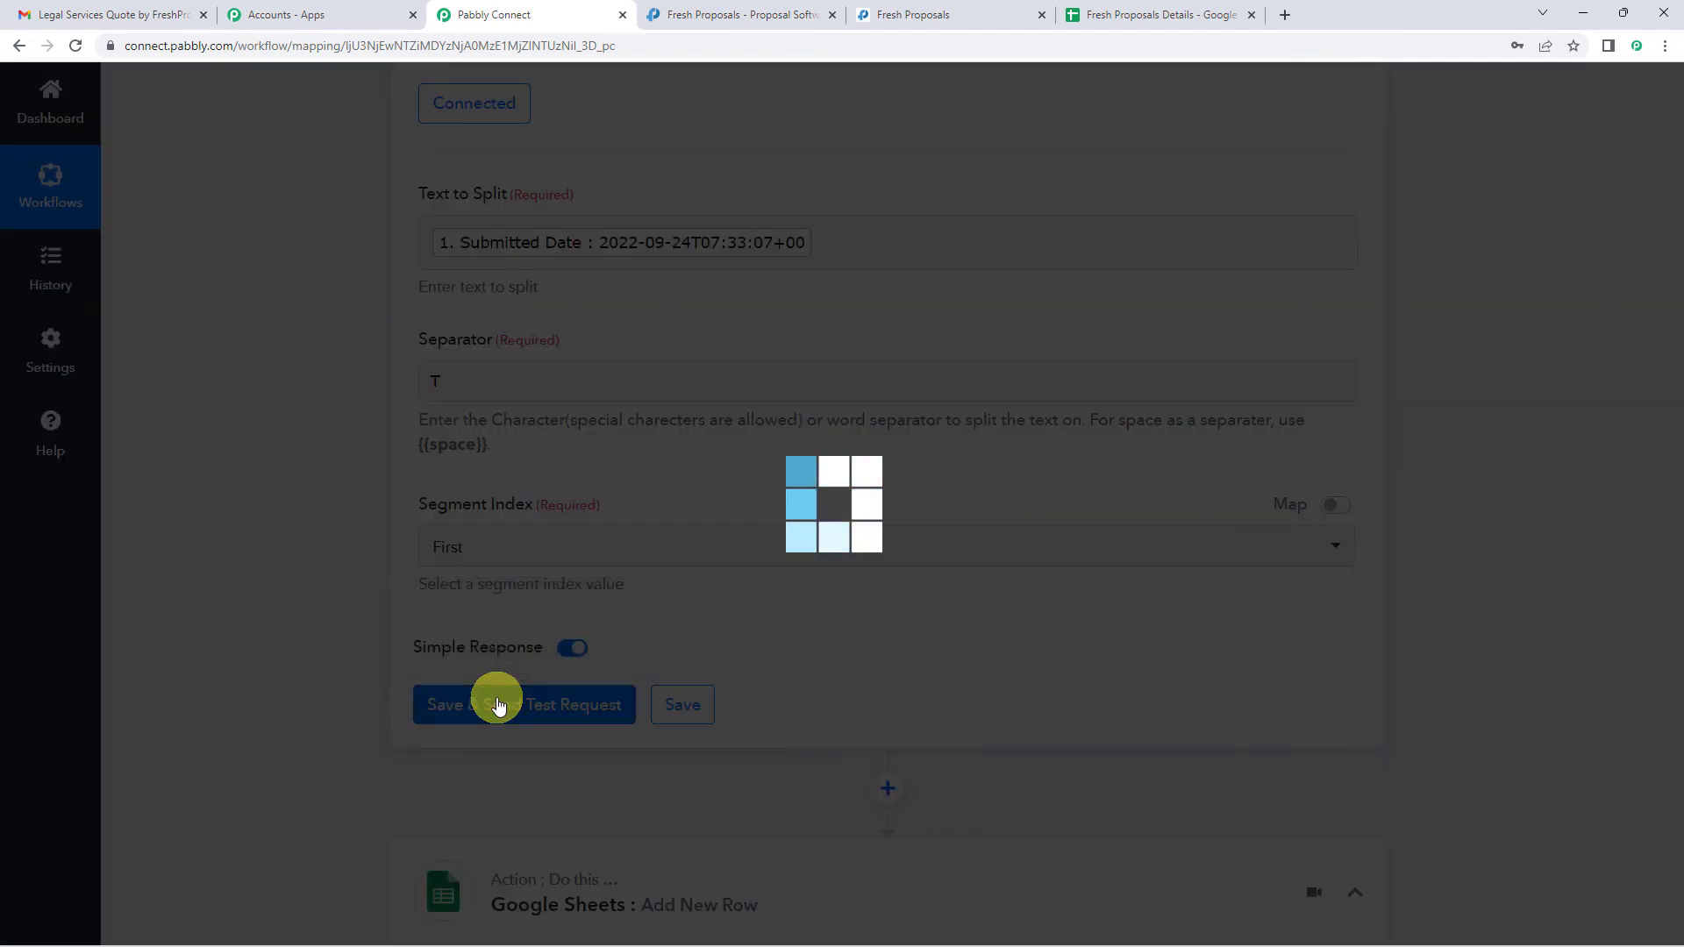
pyautogui.scroll(-3, 691, 498)
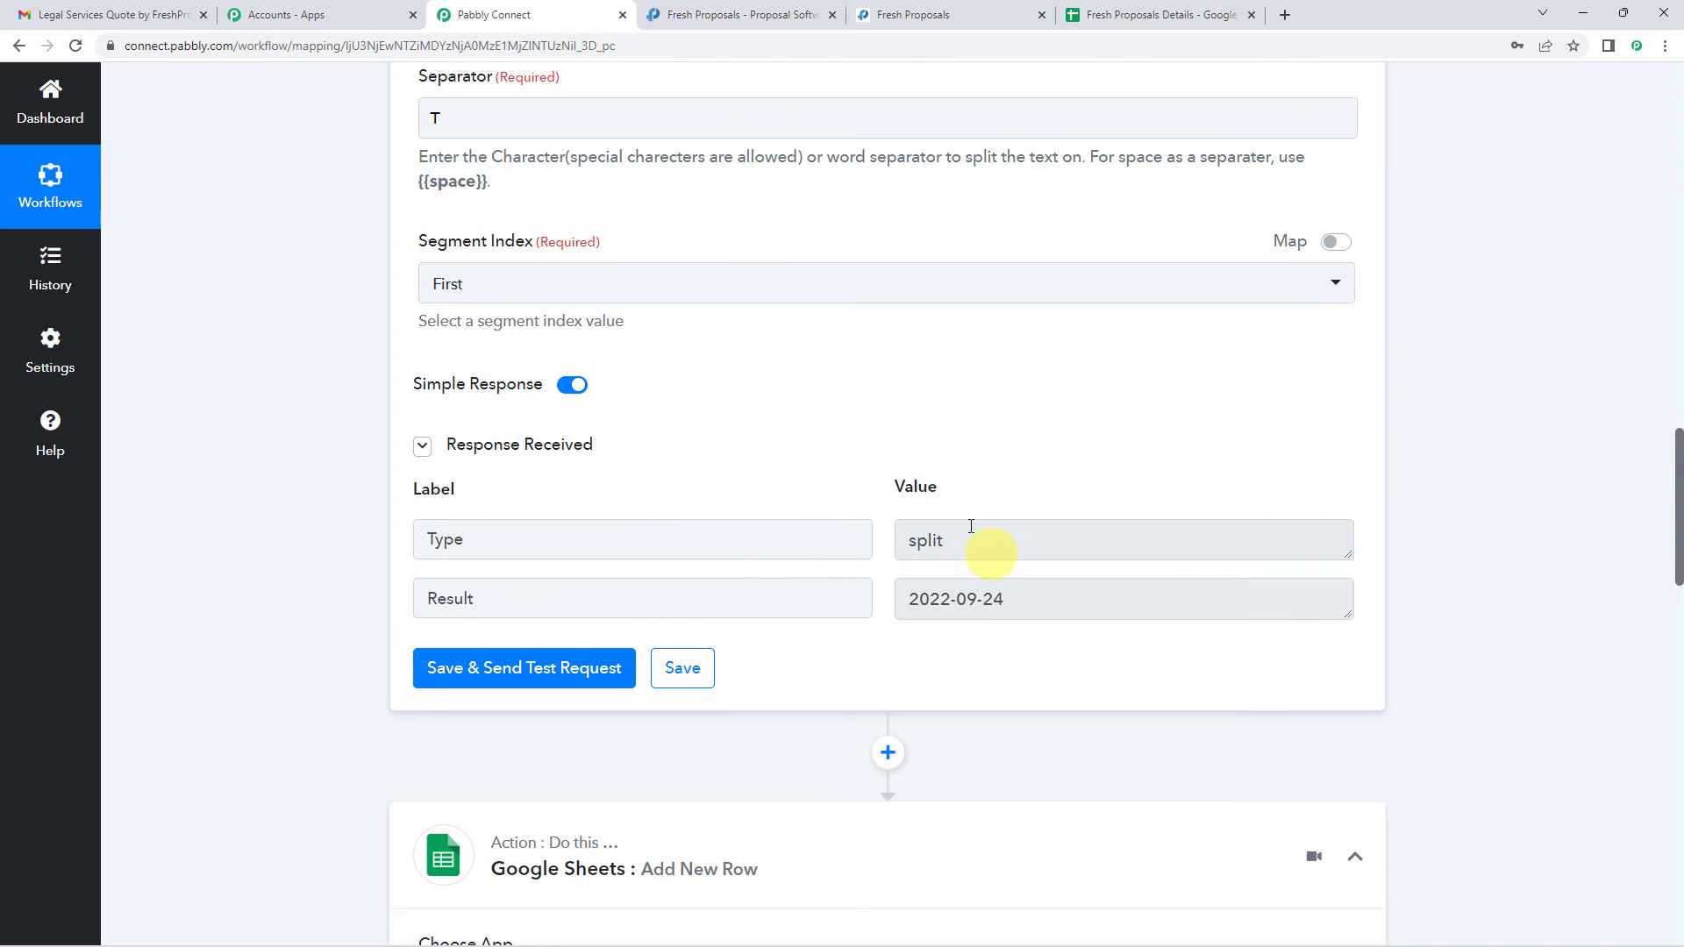
pyautogui.scroll(3, 959, 519)
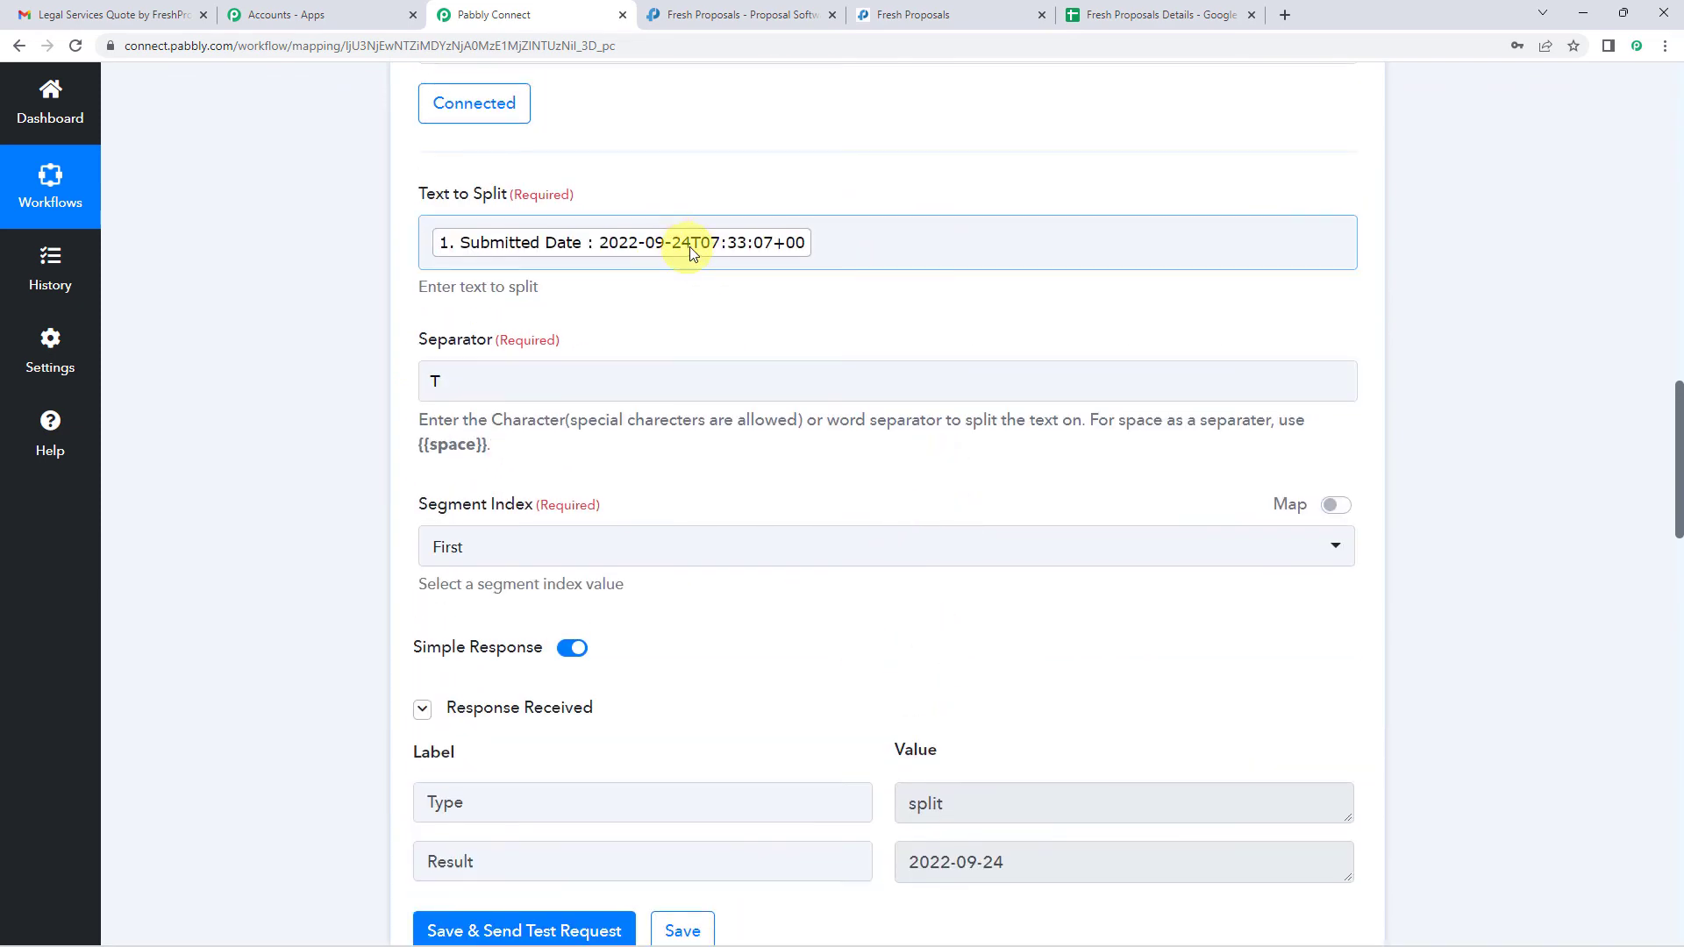
pyautogui.scroll(-4, 860, 516)
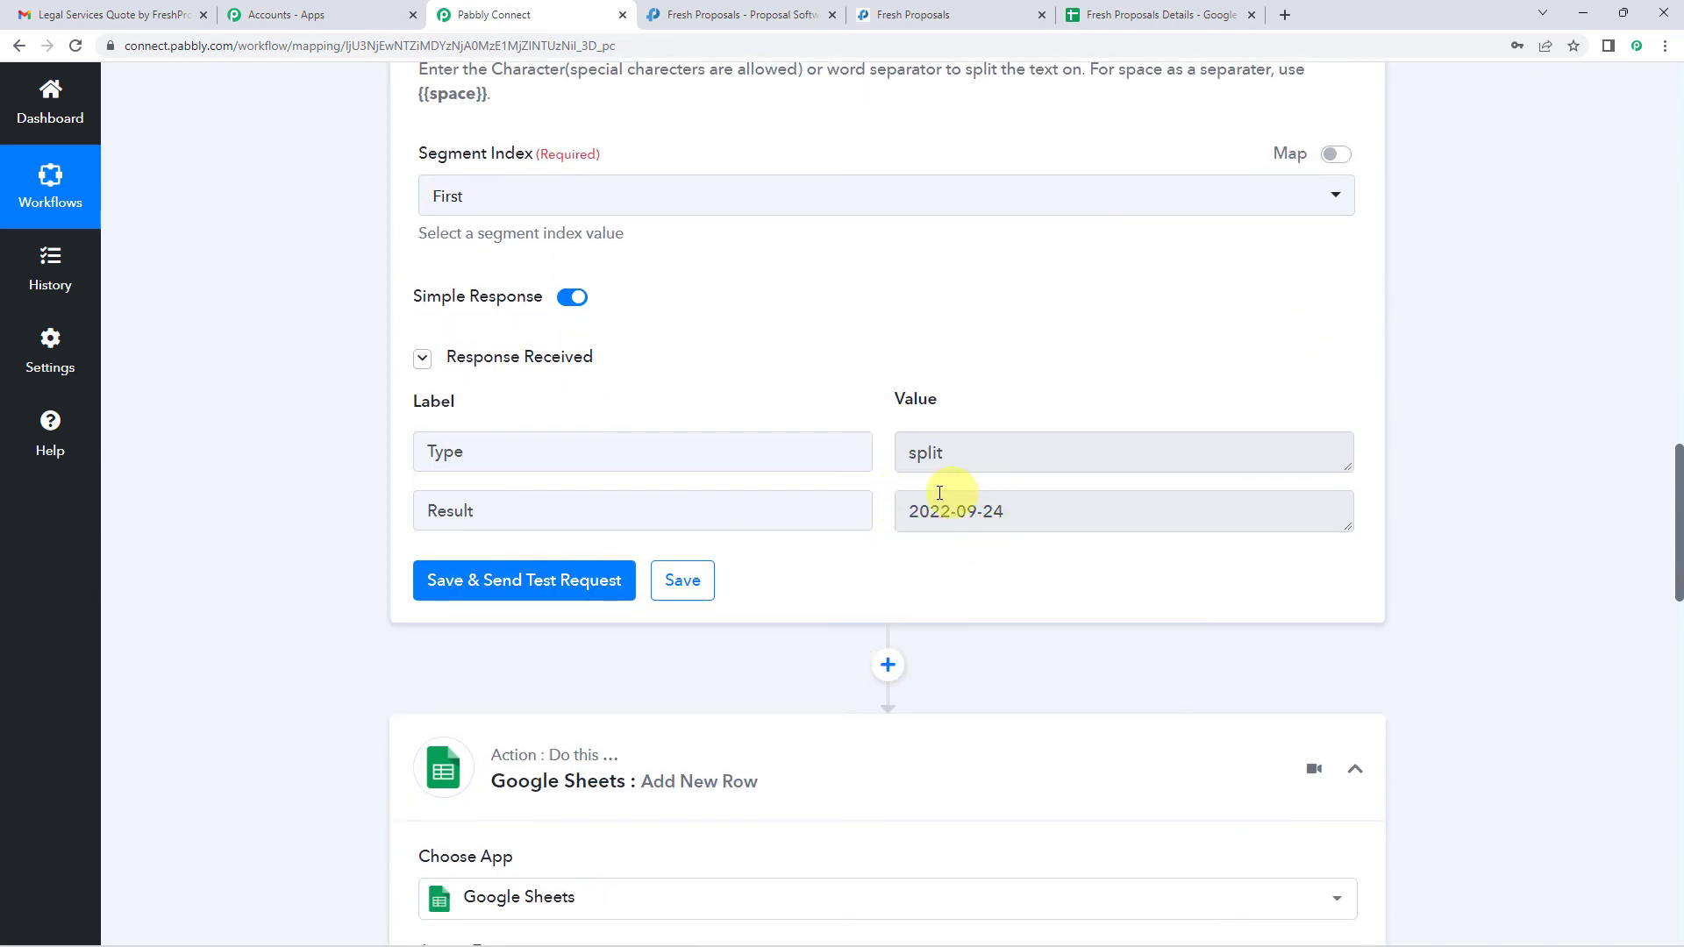
pyautogui.moveTo(1003, 511); pyautogui.dragTo(932, 556)
pyautogui.click(957, 566)
pyautogui.scroll(-5, 956, 565)
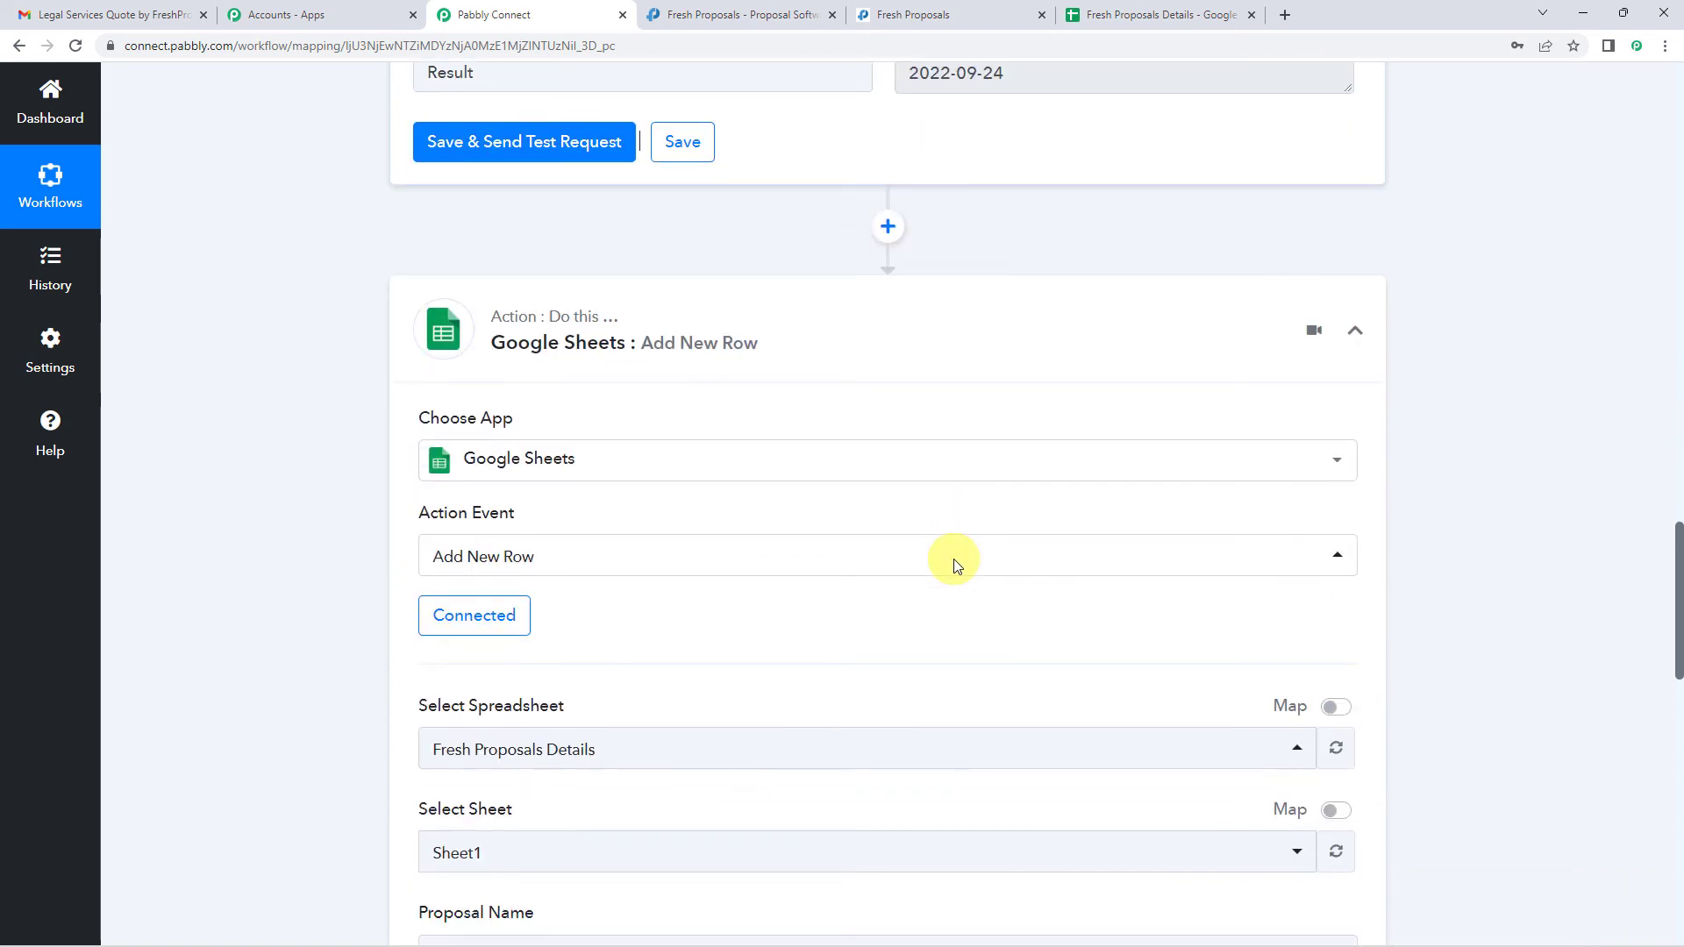
# - Review the Split Text settings and response together with the Google Sheets action that follows it
pyautogui.scroll(3, 903, 384)
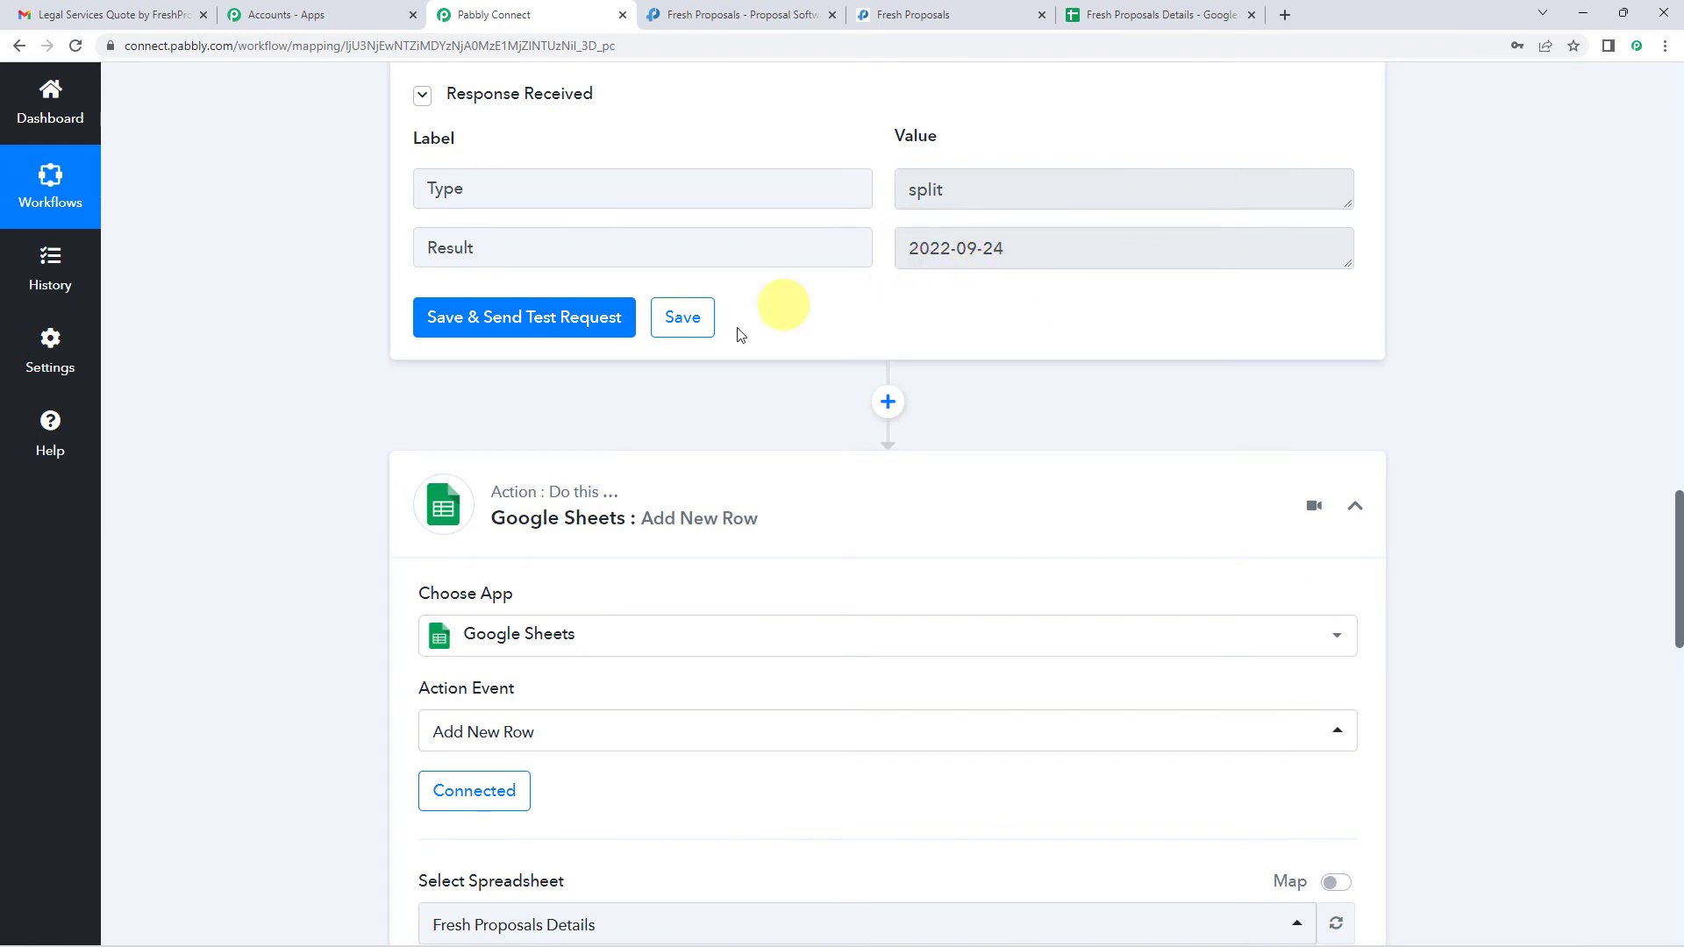
pyautogui.scroll(-4, 678, 408)
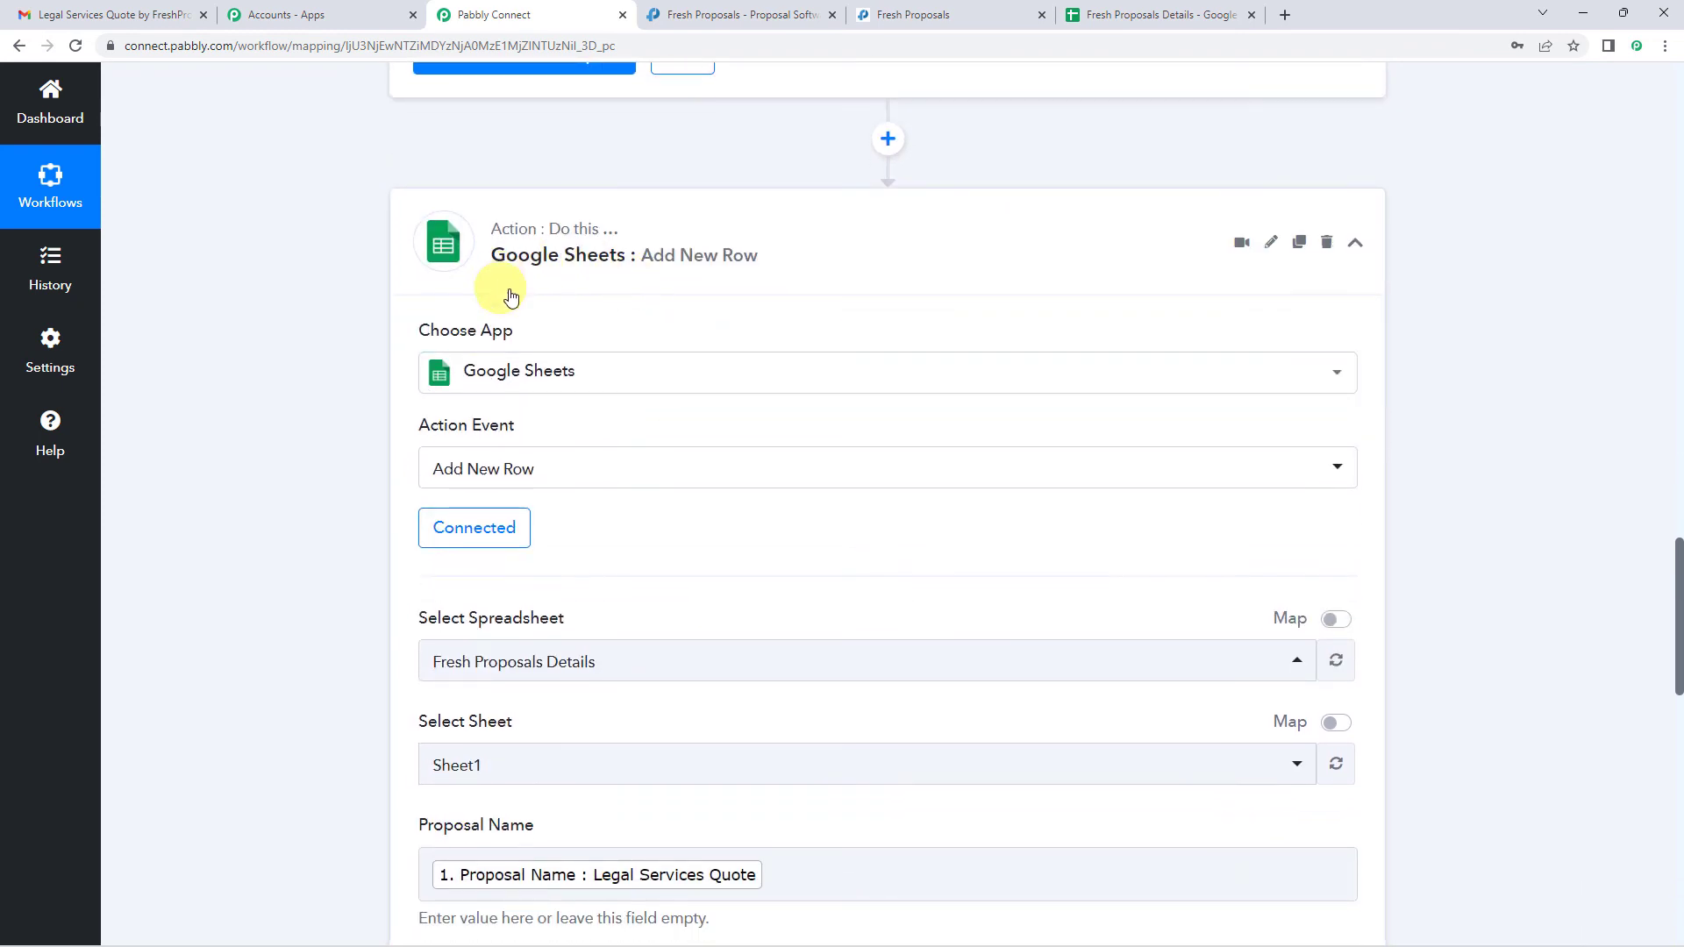
pyautogui.scroll(-1, 537, 314)
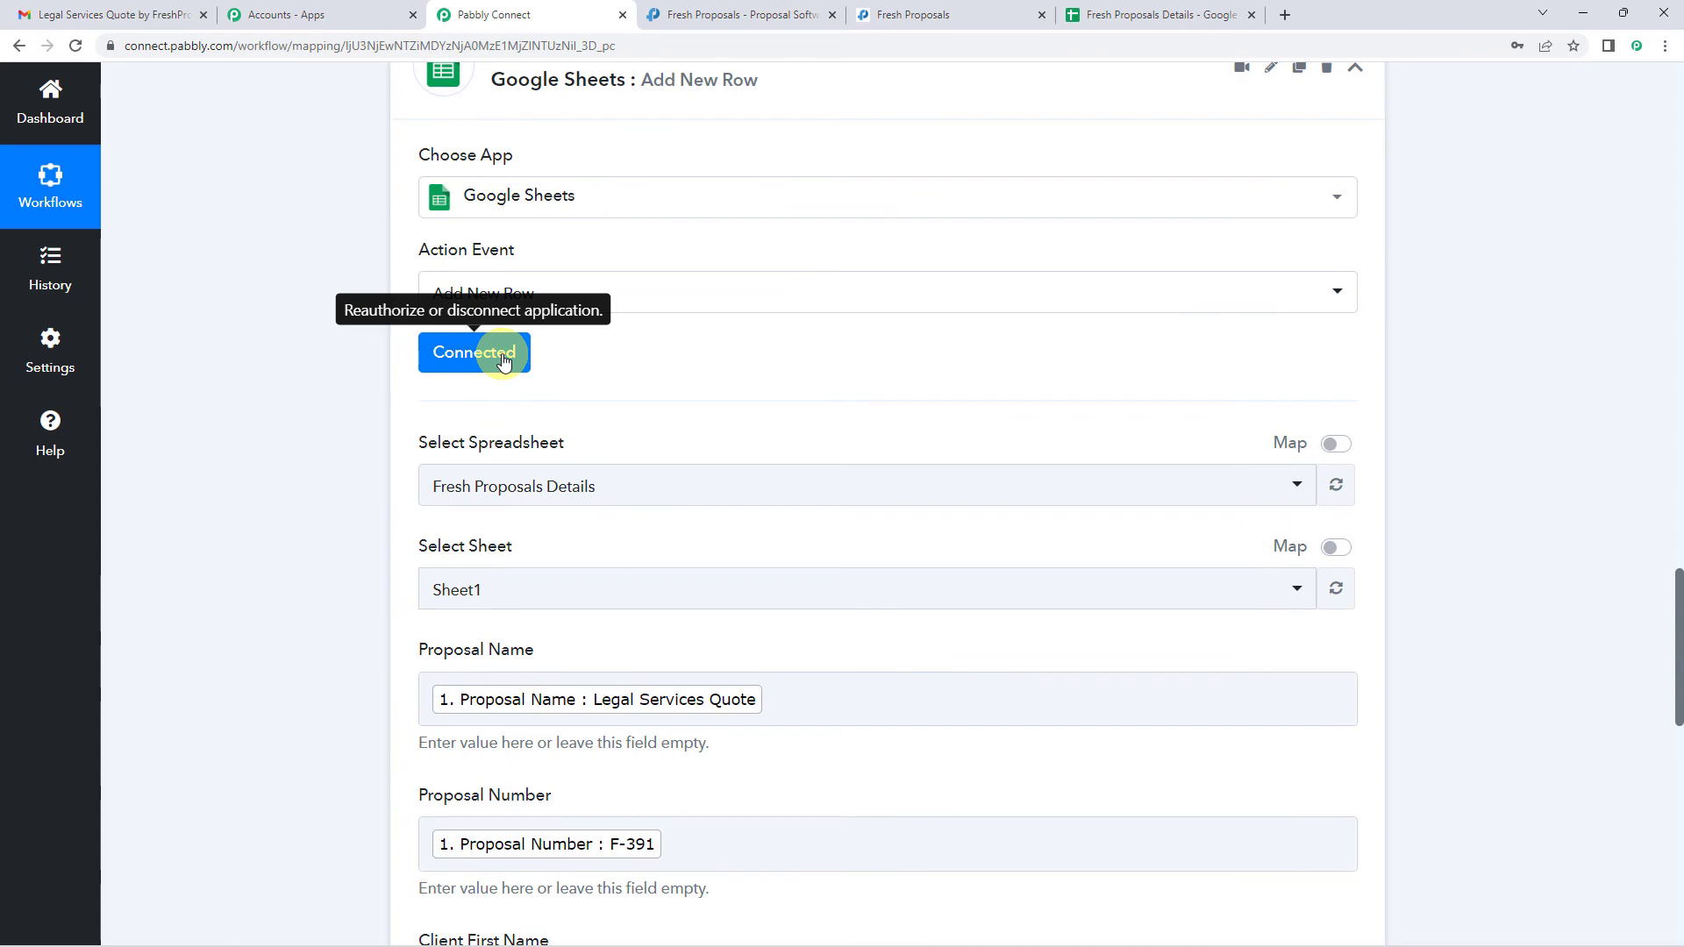
pyautogui.scroll(12, 555, 369)
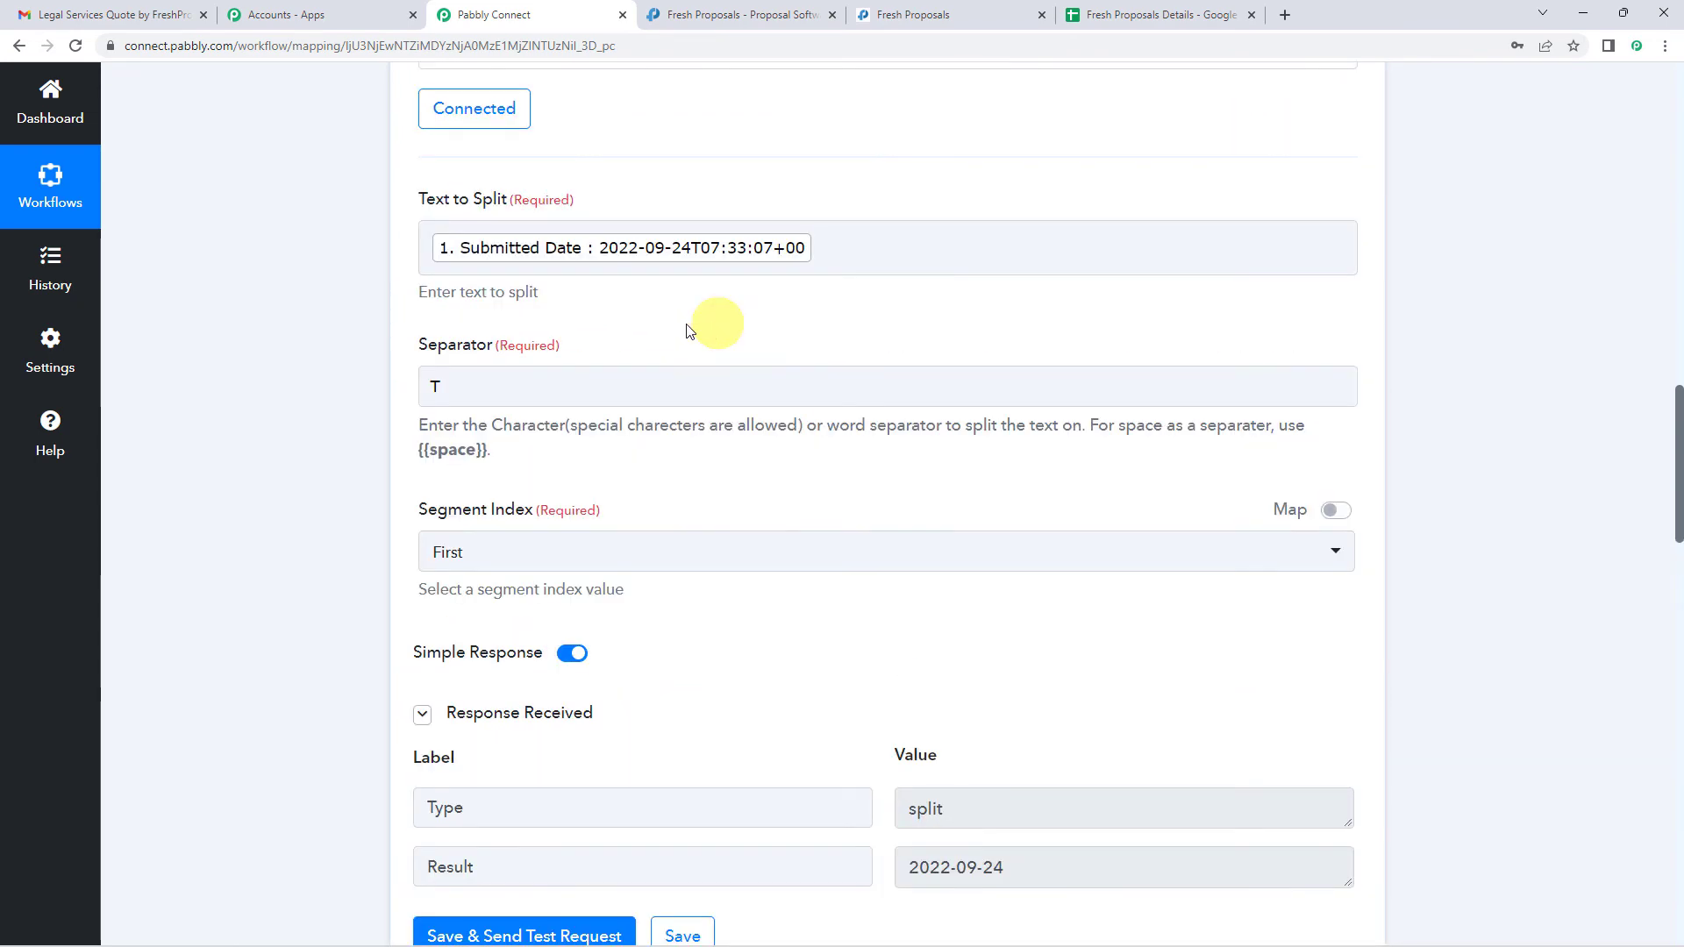
pyautogui.scroll(3, 544, 332)
pyautogui.scroll(-10, 429, 436)
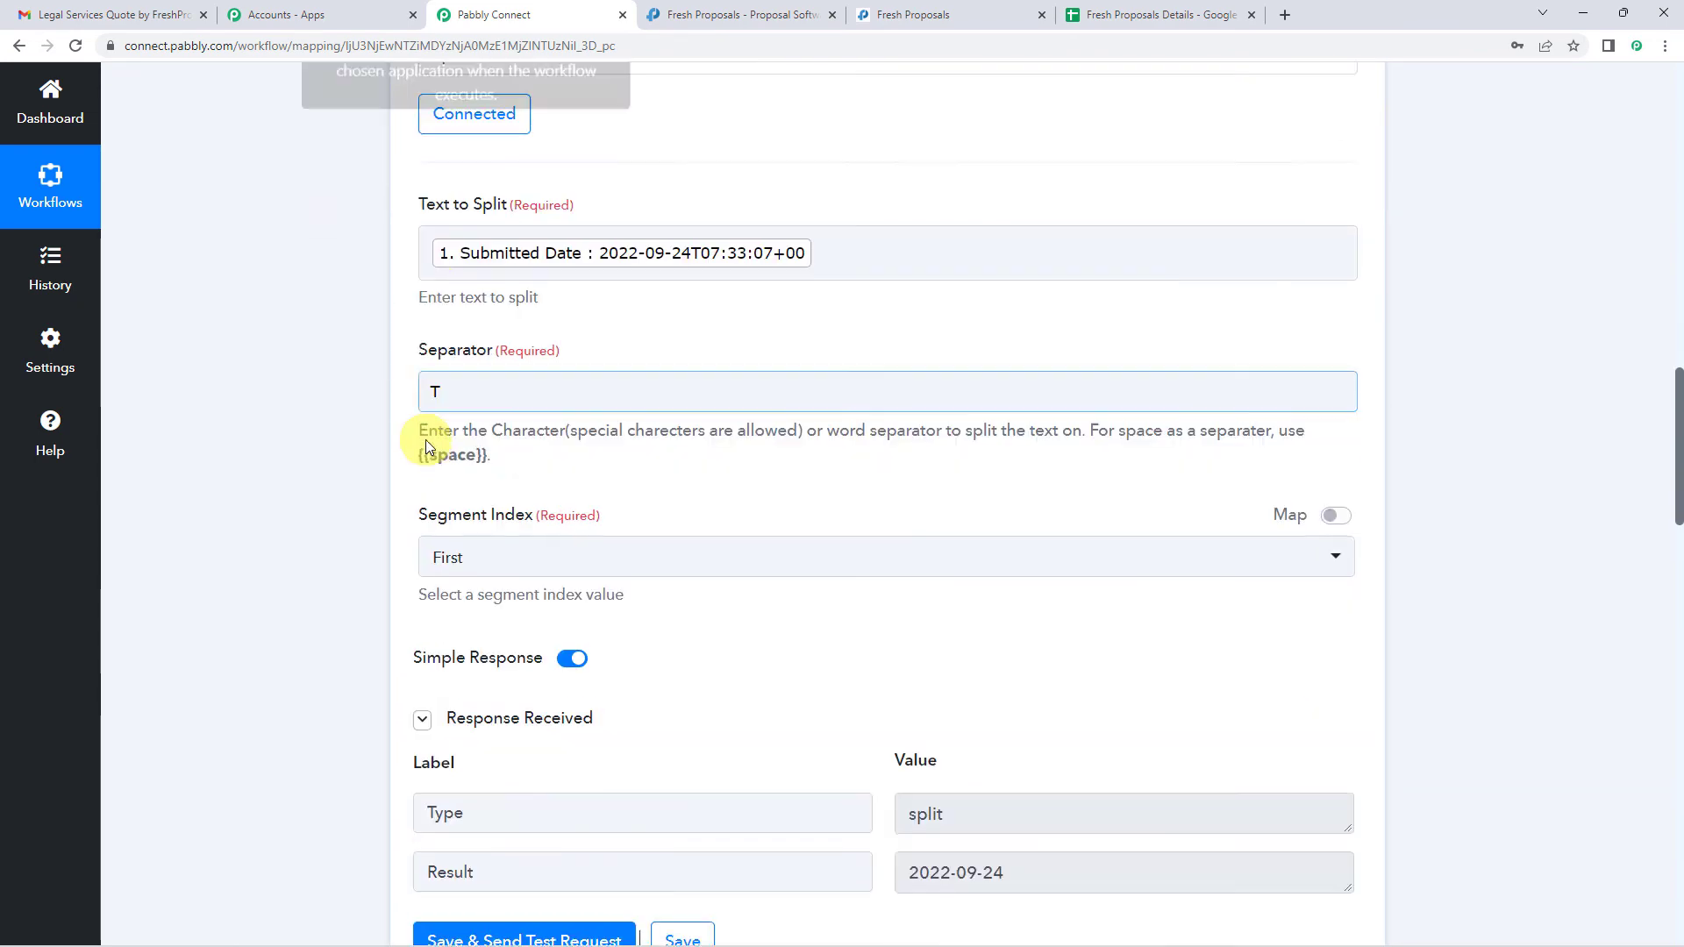
pyautogui.scroll(-5, 526, 443)
pyautogui.scroll(5, 639, 437)
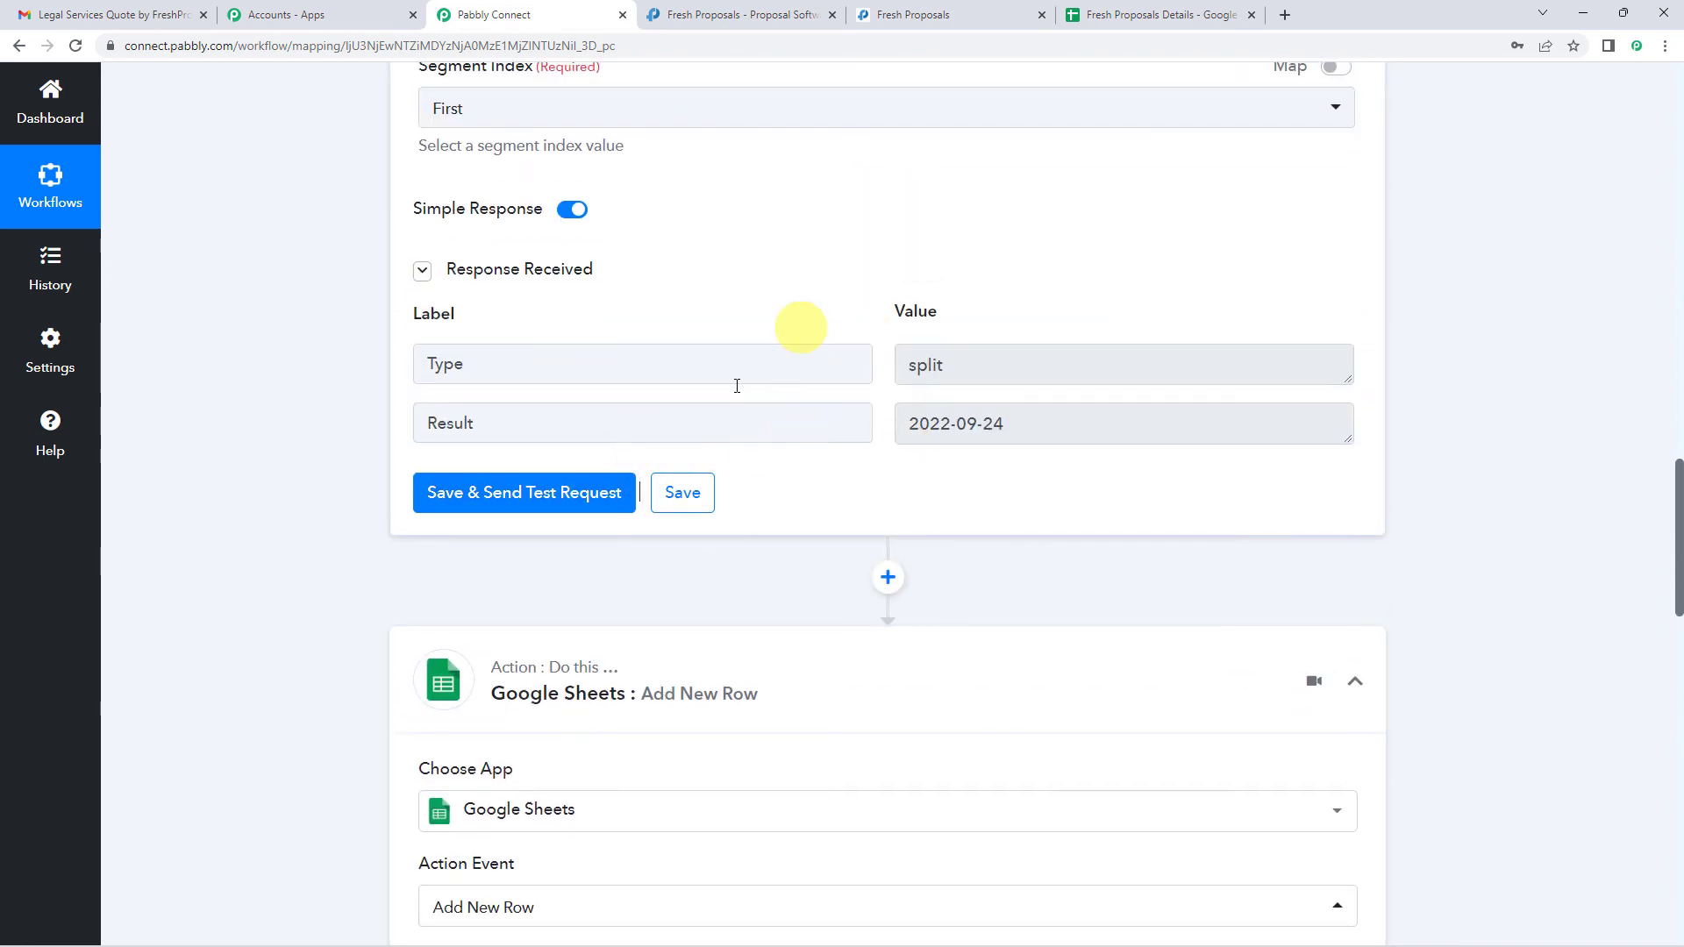
# - Reauthorize the Google Sheets action with the existing connection Google Sheets #609 and save it
pyautogui.scroll(-7, 543, 451)
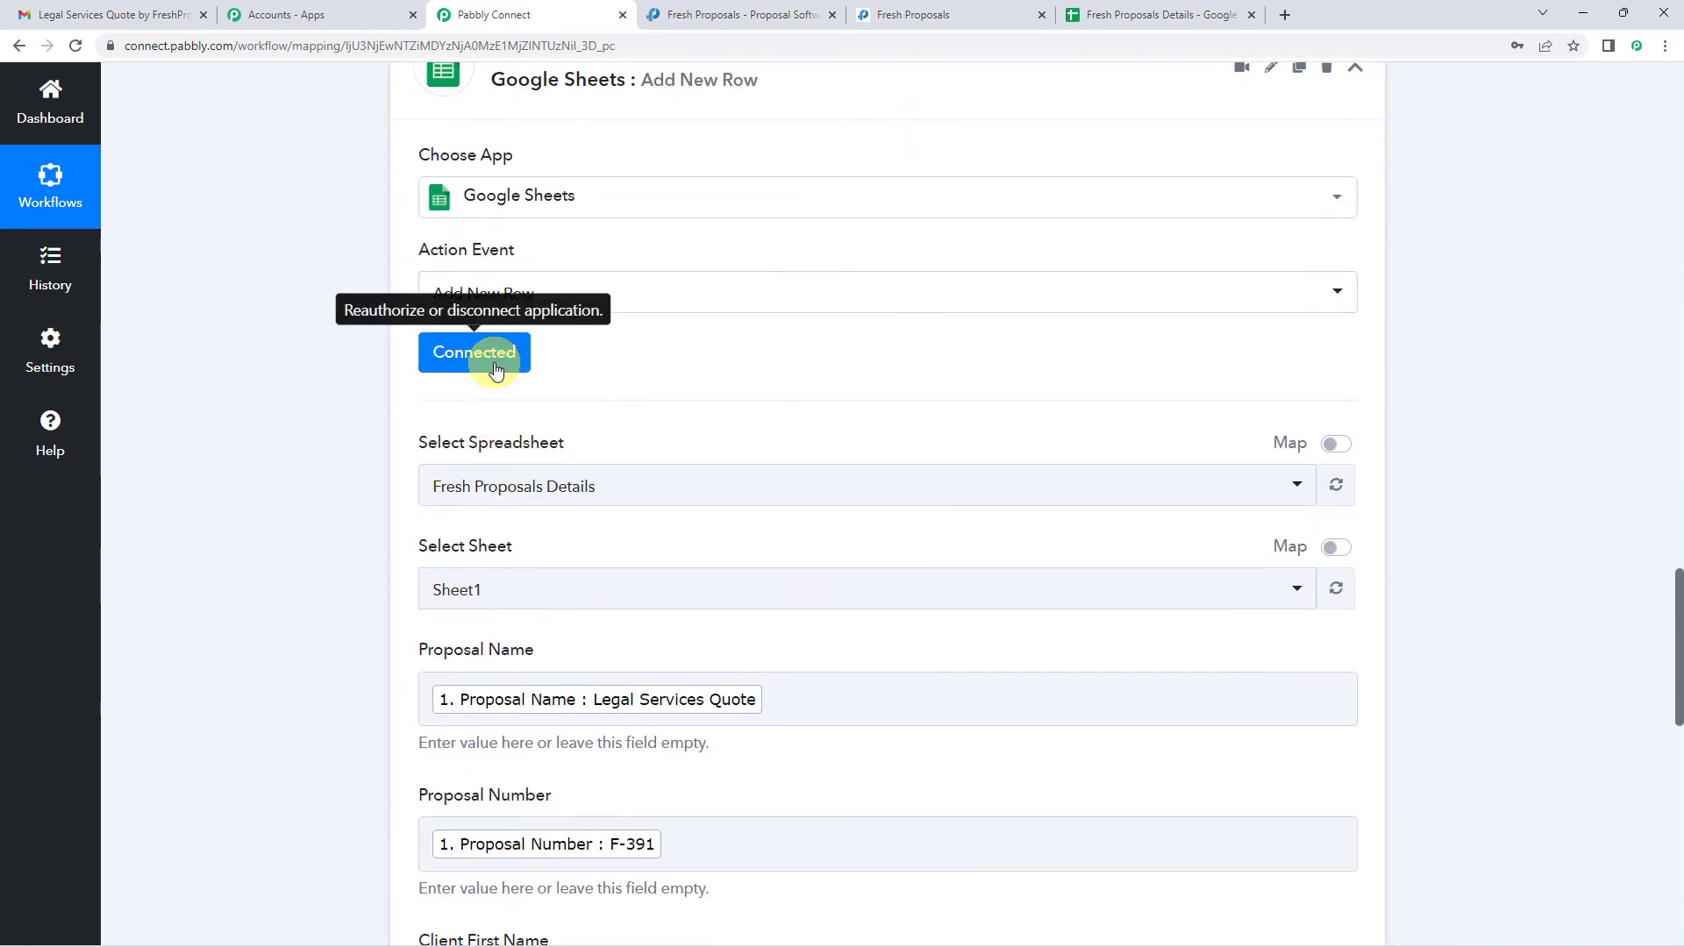
pyautogui.click(494, 367)
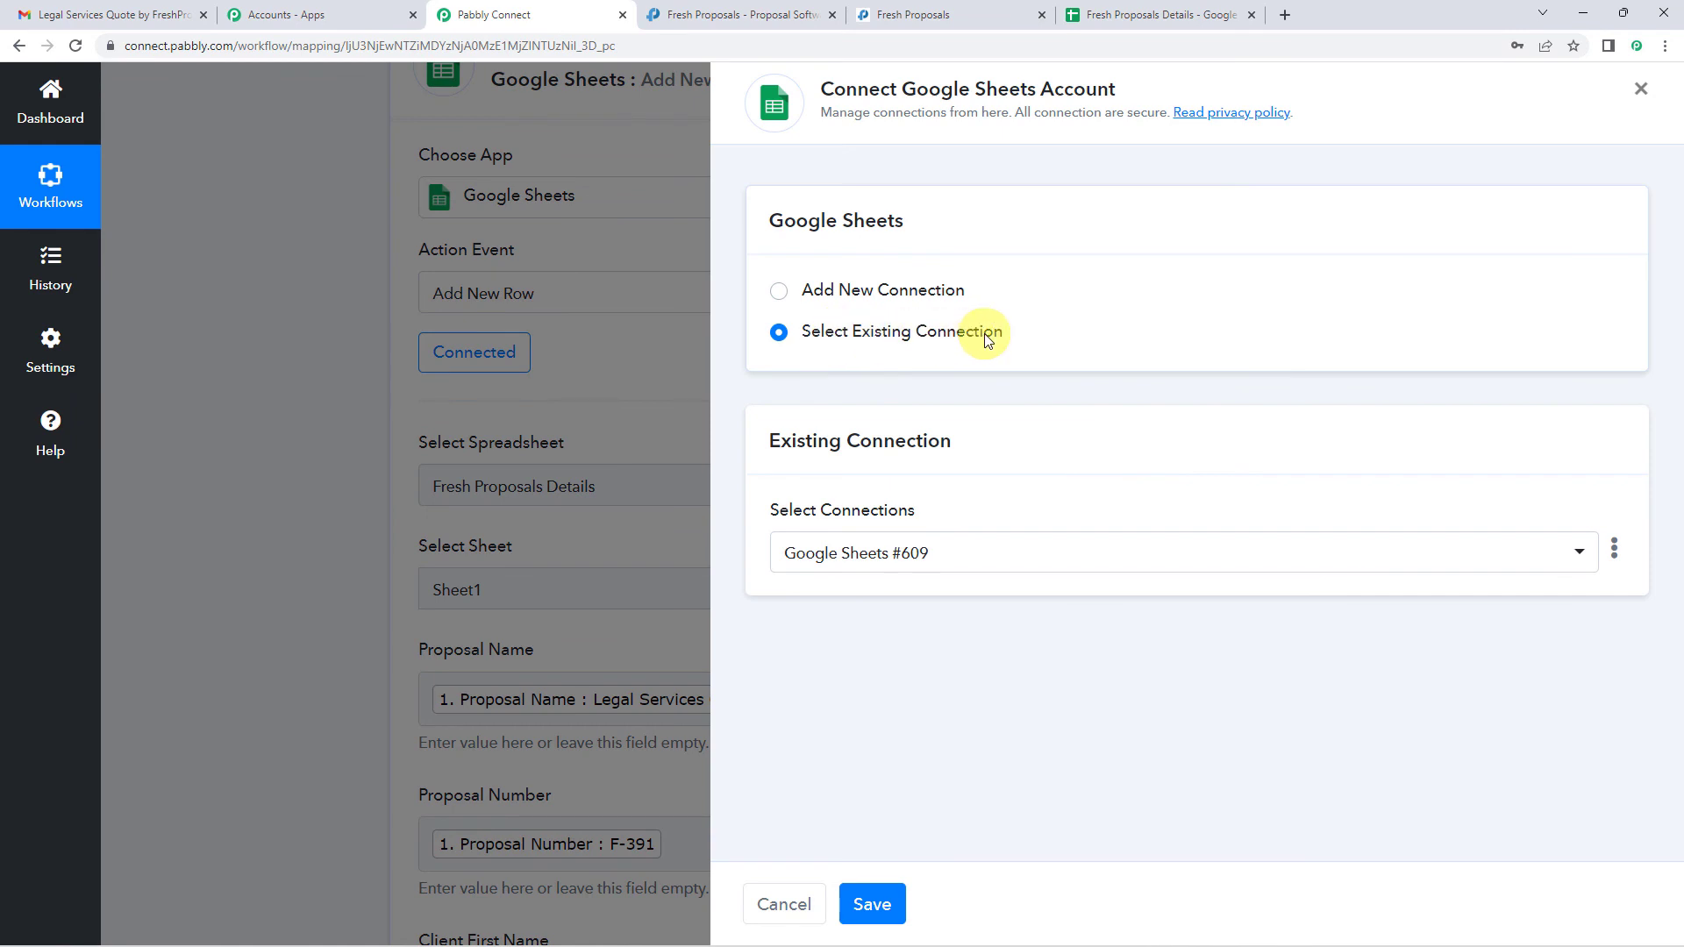
pyautogui.click(877, 906)
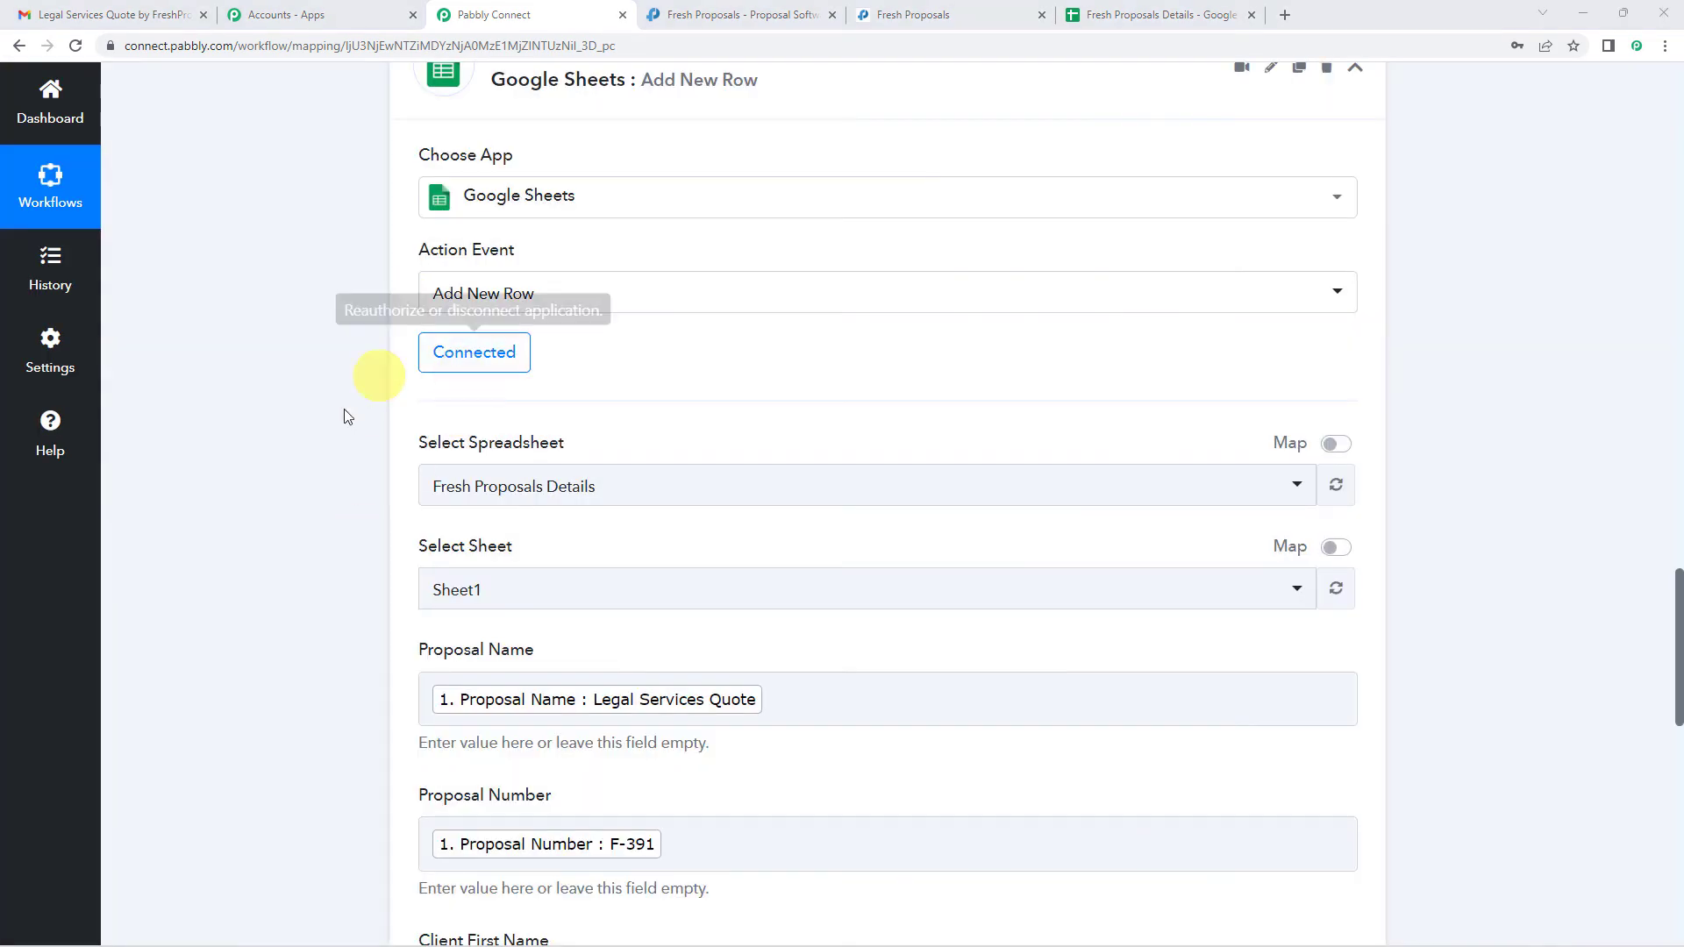
# - Map the Sent Date (YYYY/MM/DD) field of the Google Sheets action to the Result of the Split Text step
pyautogui.scroll(-4, 289, 482)
pyautogui.scroll(-2, 290, 483)
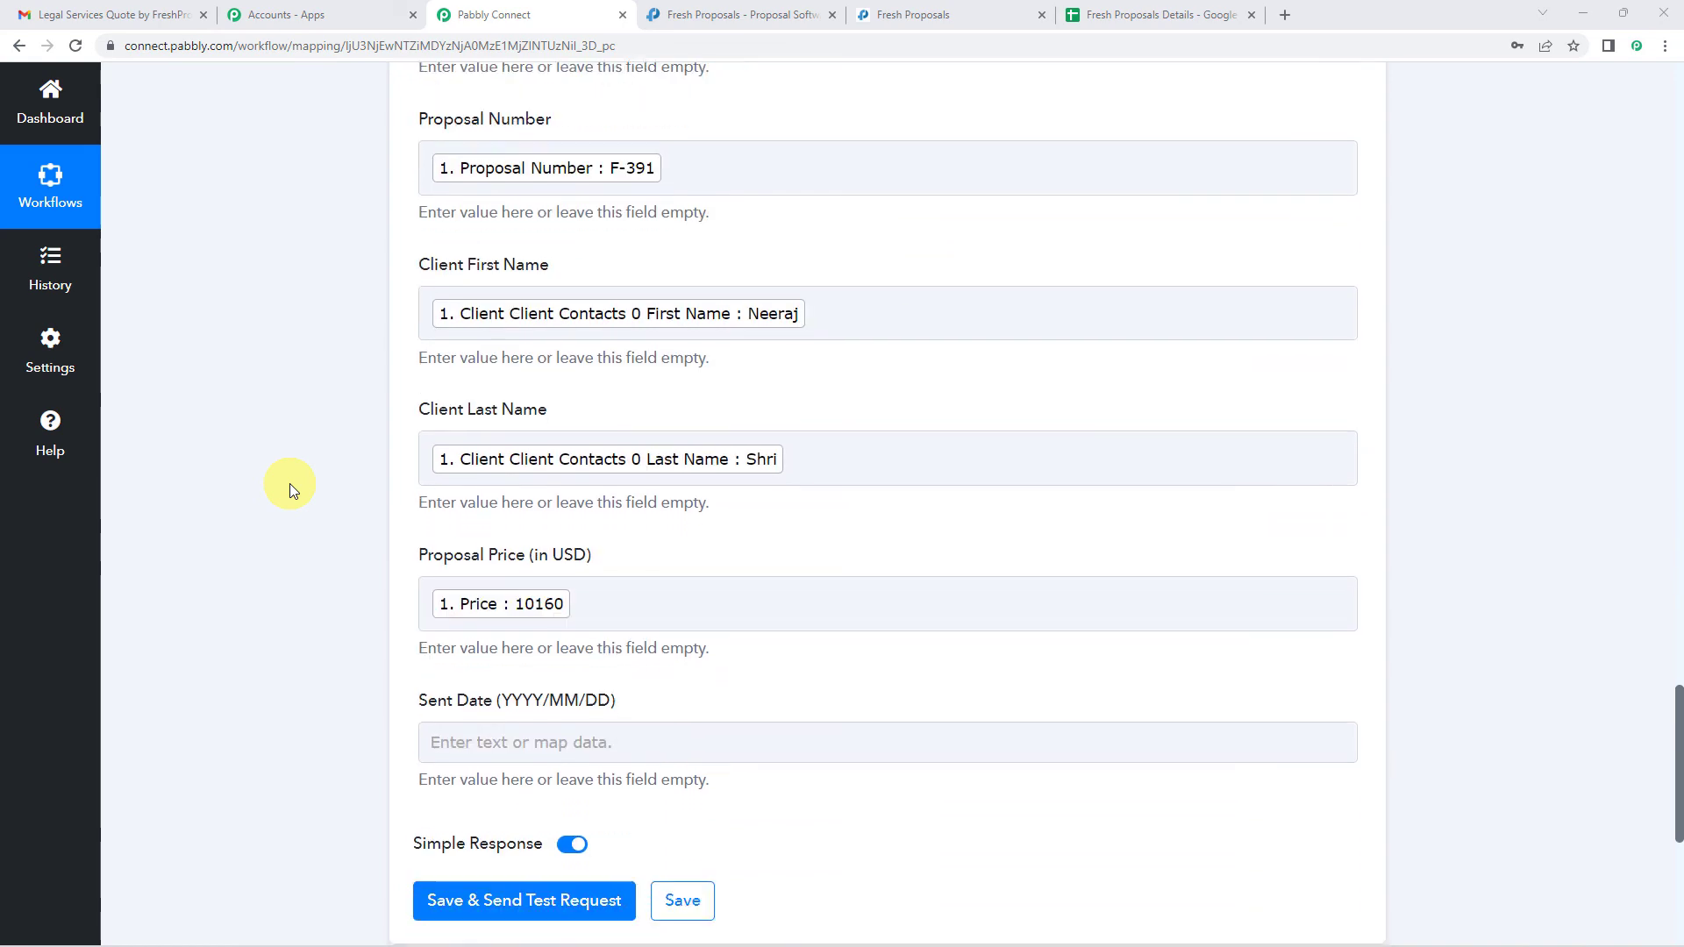
pyautogui.scroll(-2, 290, 483)
pyautogui.click(572, 539)
pyautogui.click(500, 543)
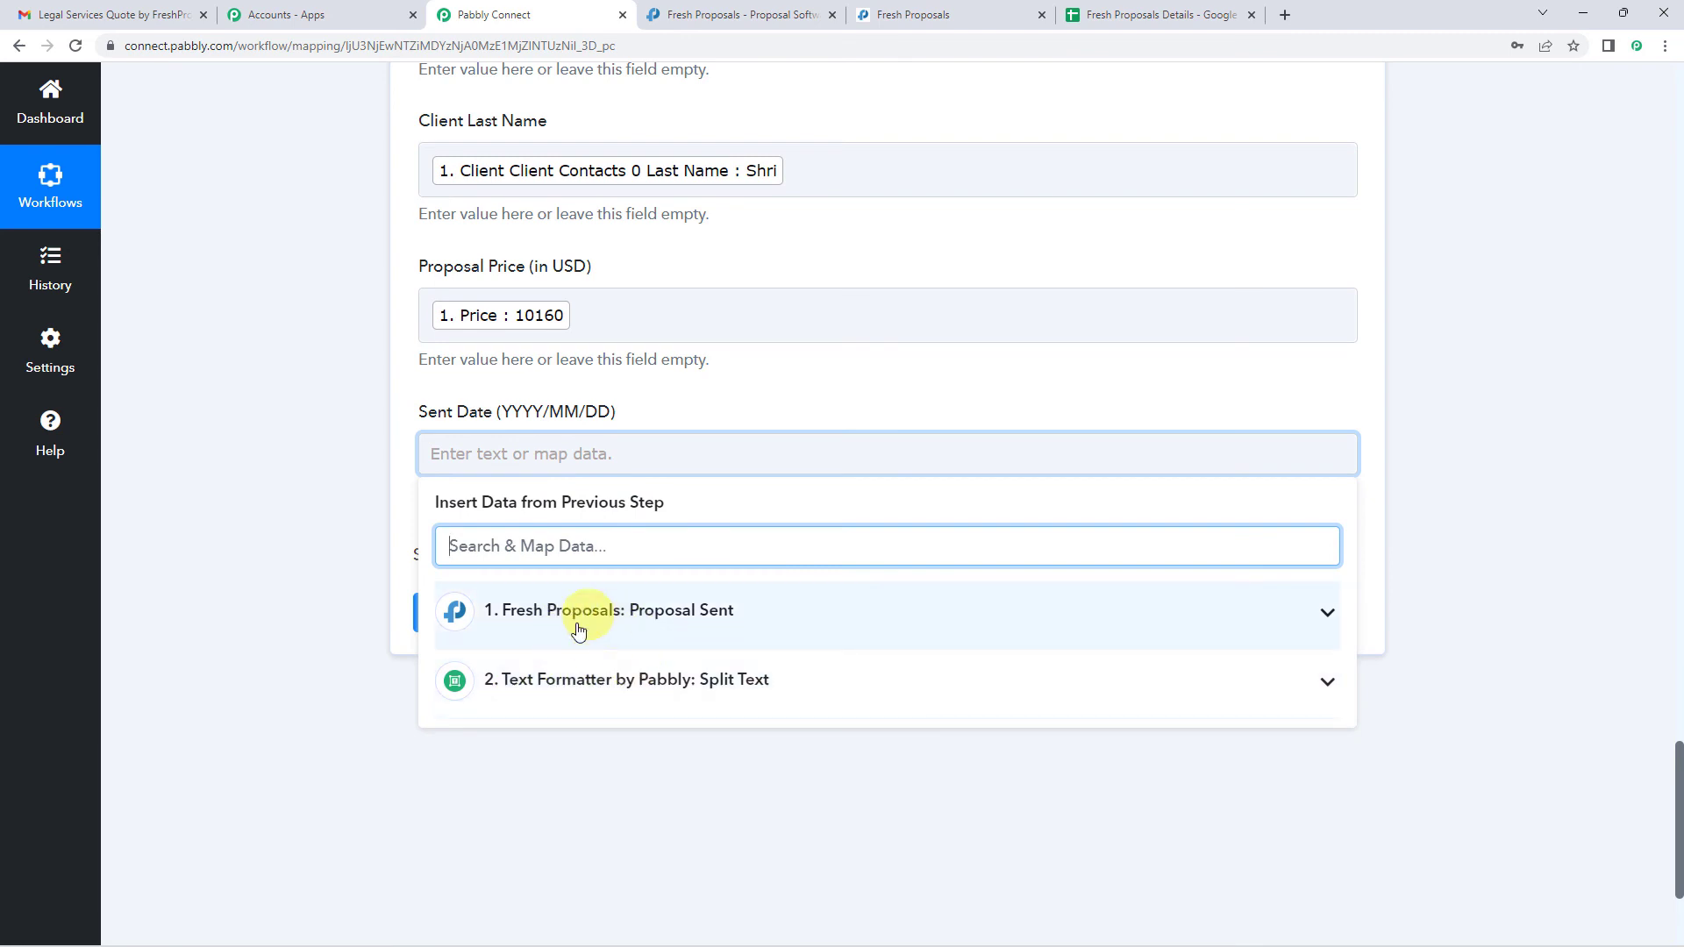
pyautogui.click(594, 687)
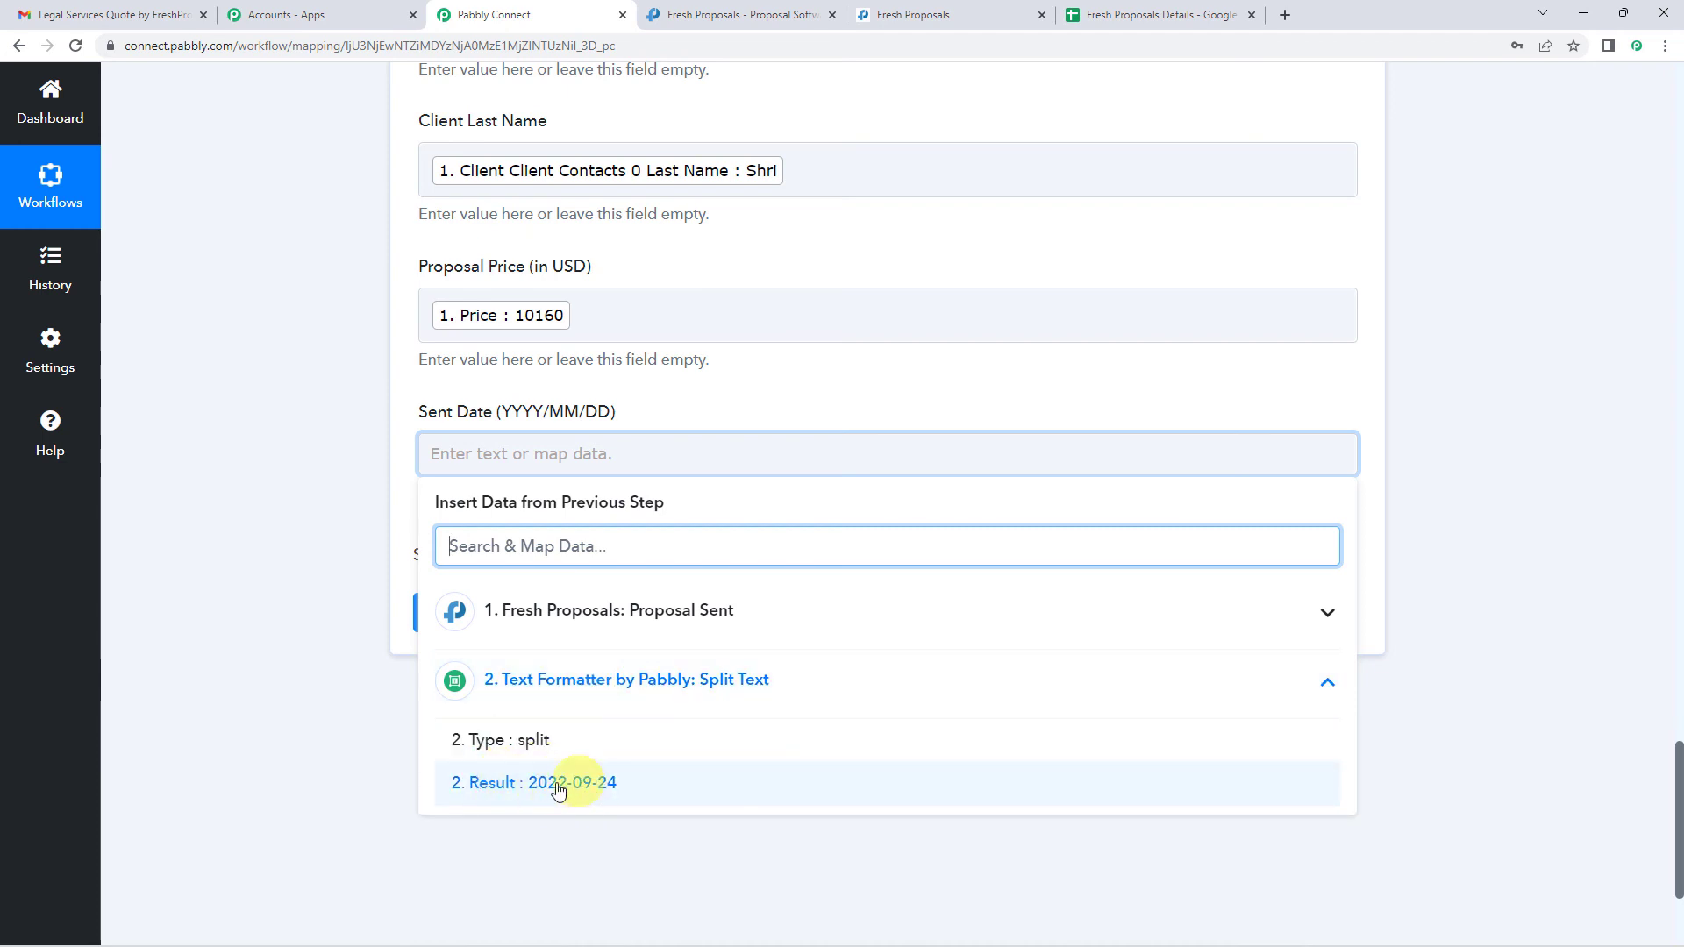
pyautogui.click(600, 792)
pyautogui.click(395, 482)
# - Review the field mappings of the Google Sheets action and the data sources available for Proposal Name
pyautogui.scroll(4, 400, 485)
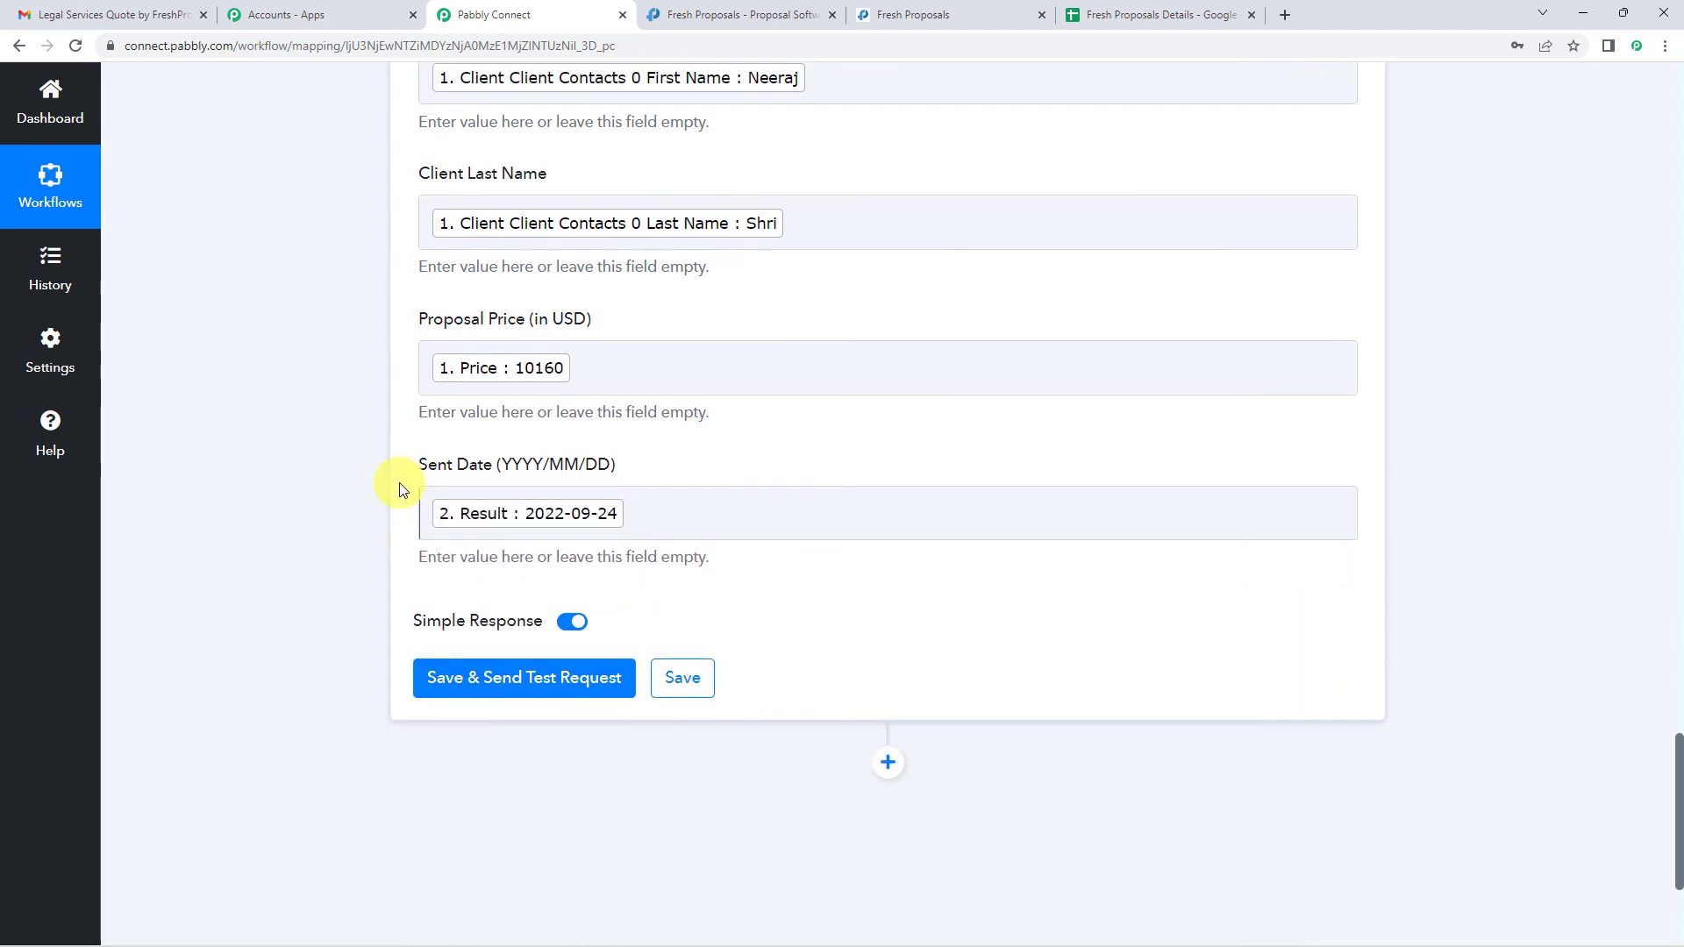
pyautogui.scroll(4, 399, 488)
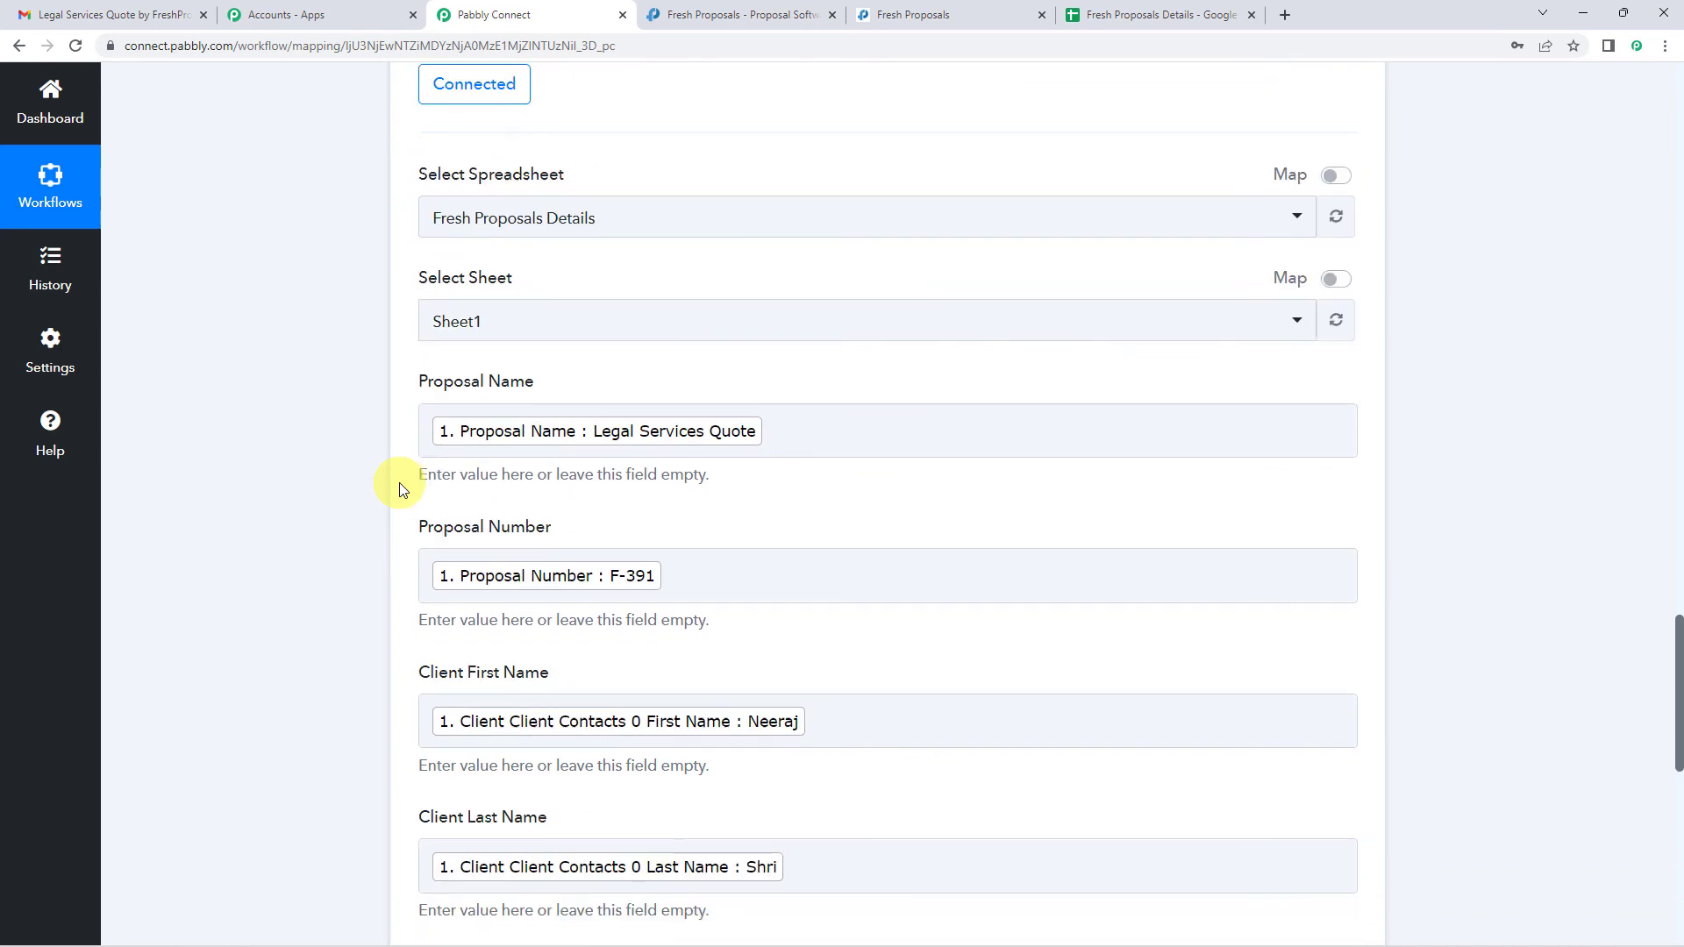
pyautogui.scroll(-4, 399, 488)
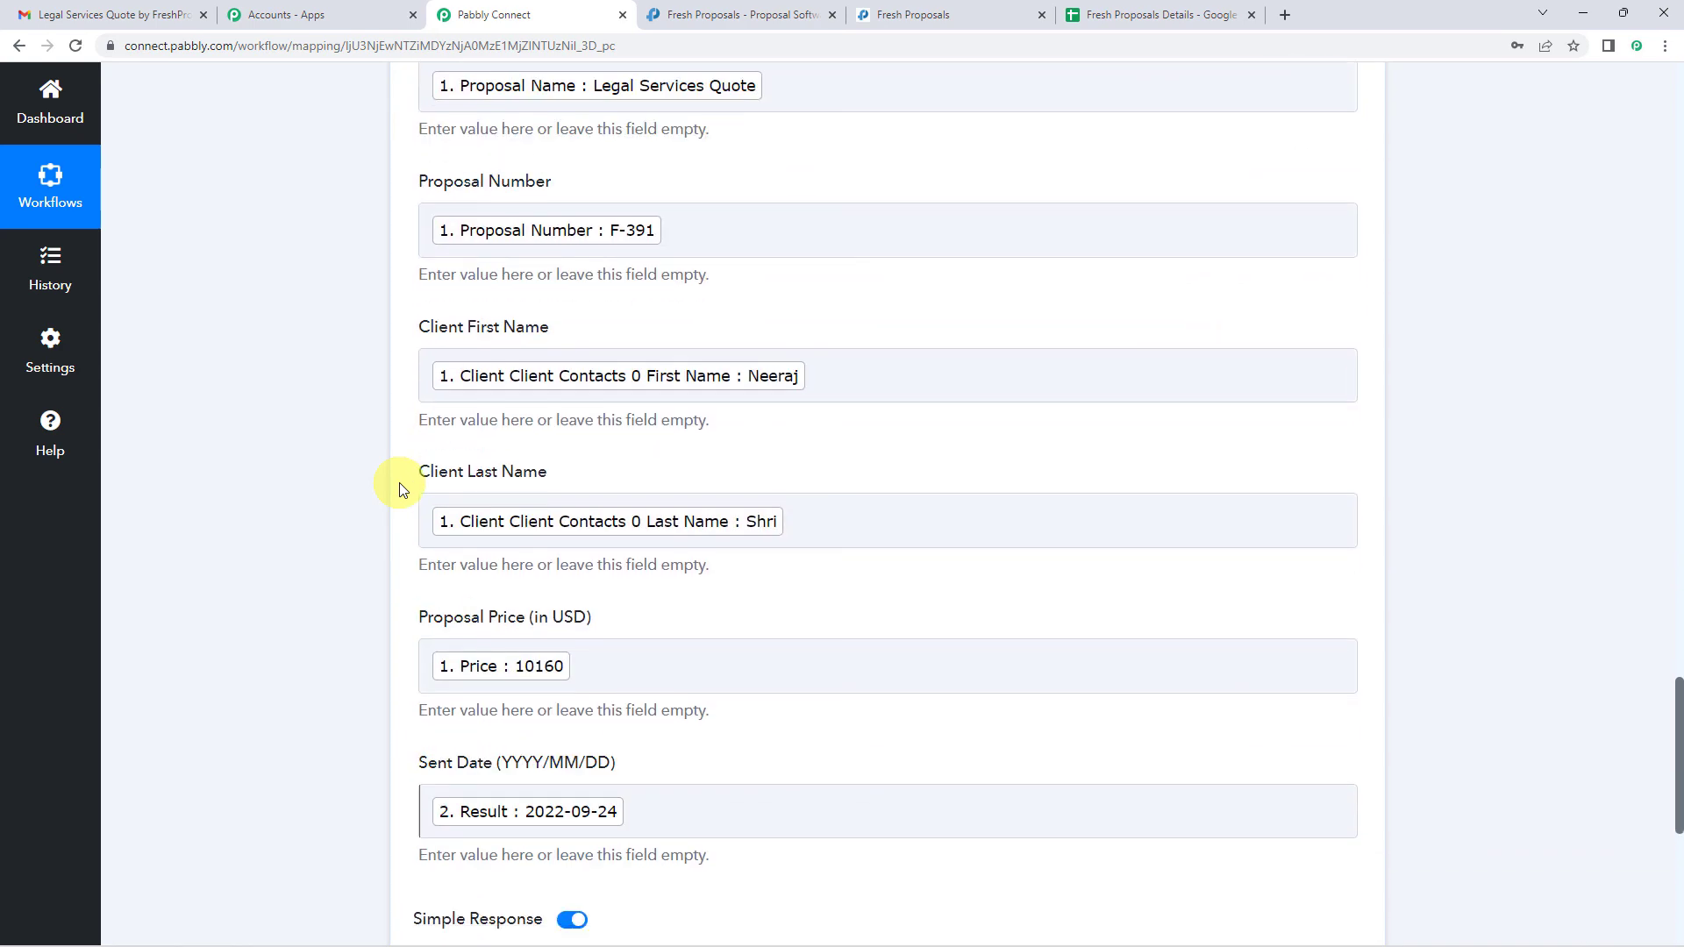
pyautogui.scroll(-1, 399, 489)
pyautogui.scroll(3, 395, 480)
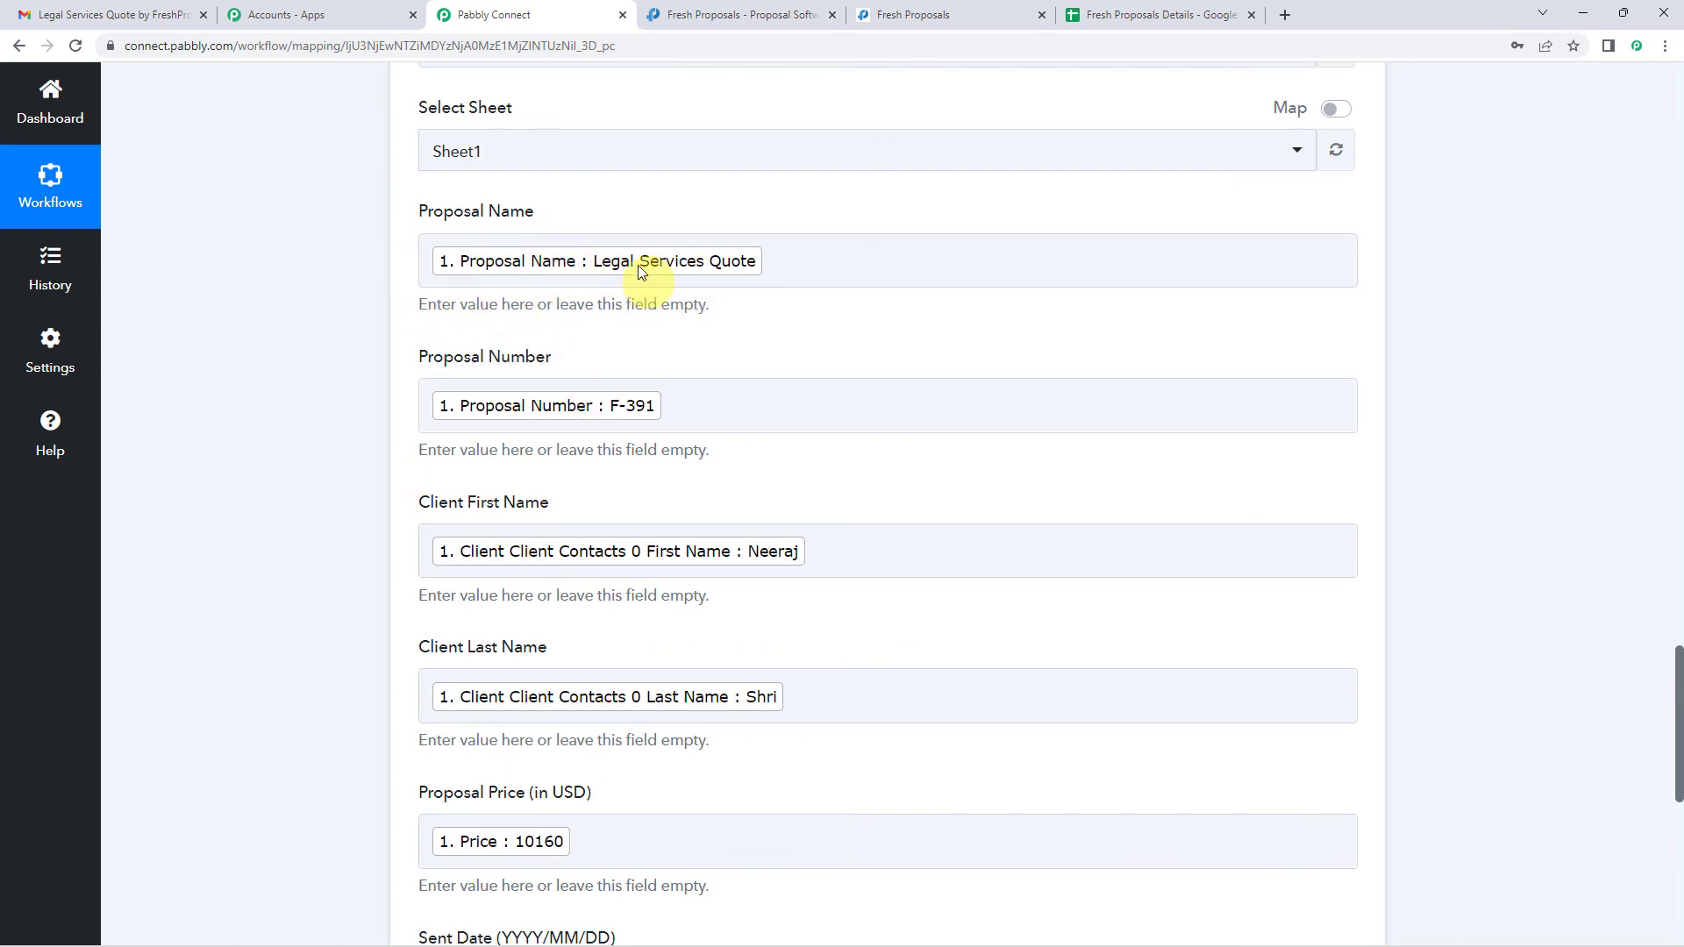
pyautogui.click(586, 285)
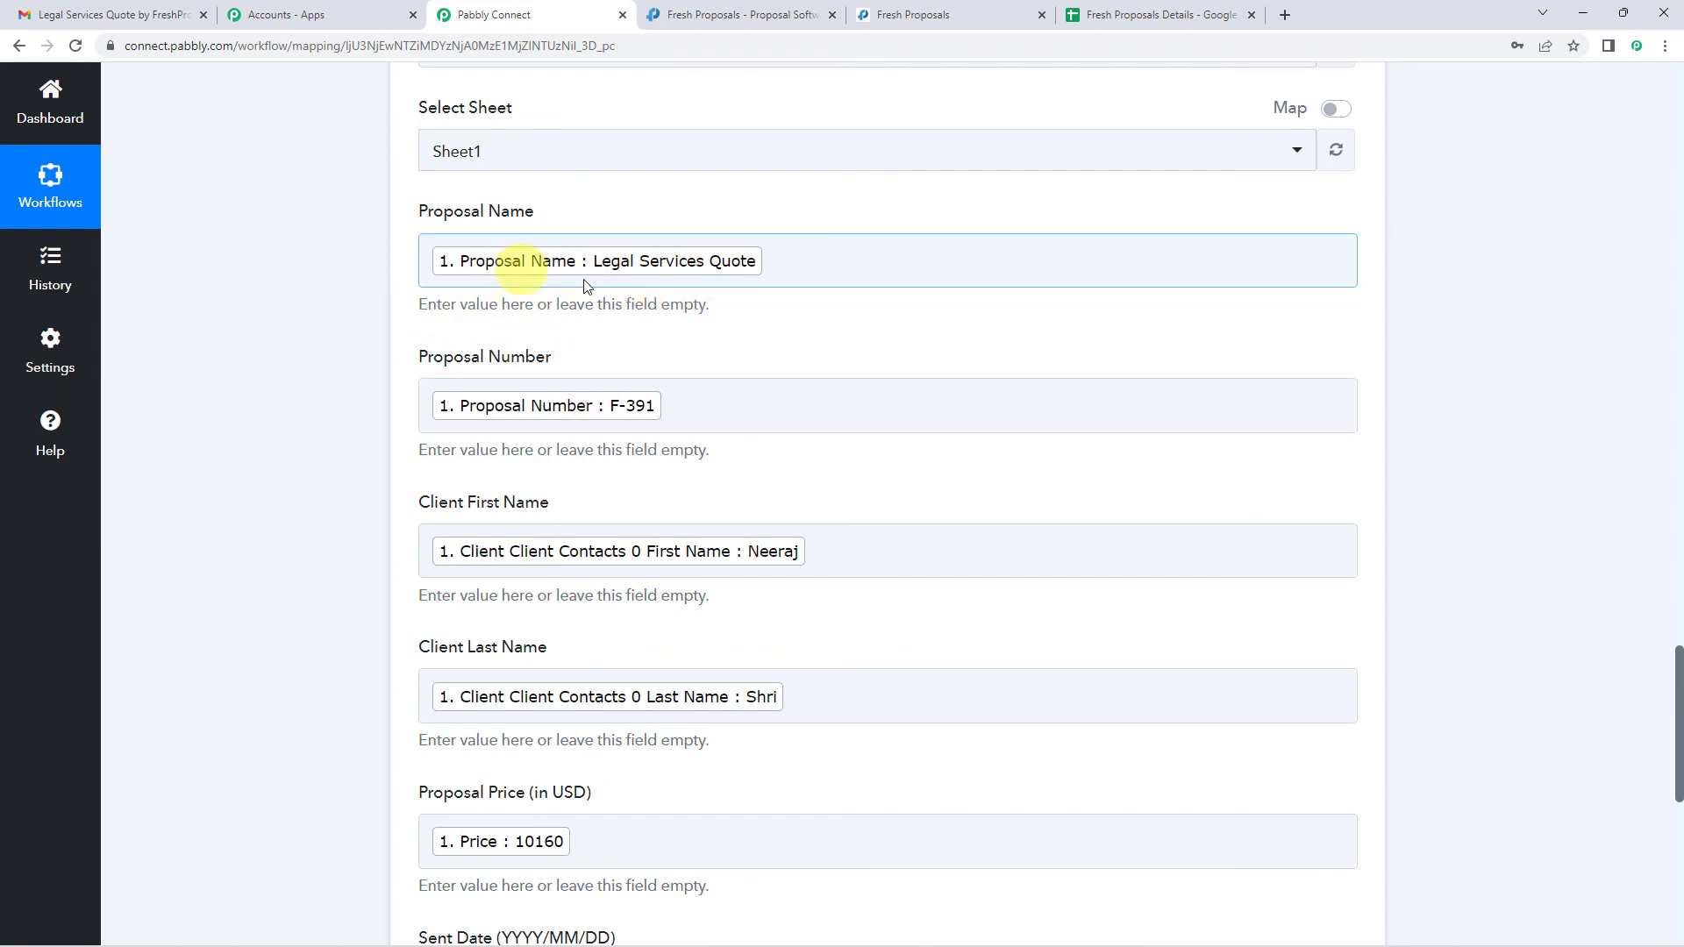
pyautogui.click(797, 265)
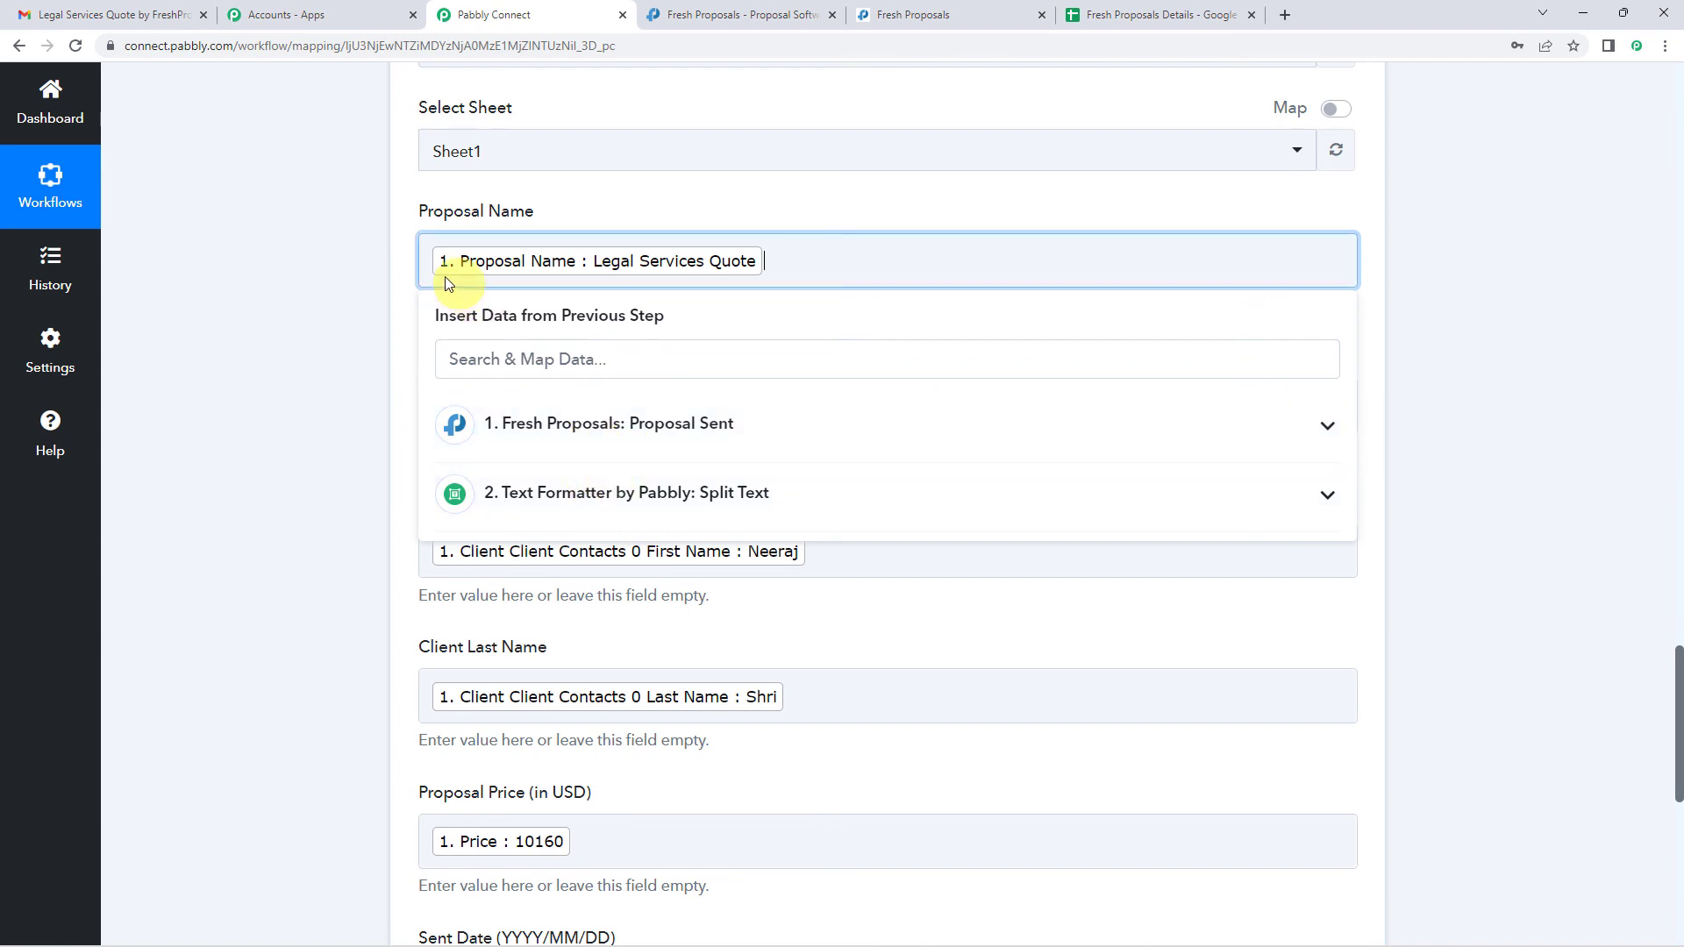
pyautogui.click(397, 263)
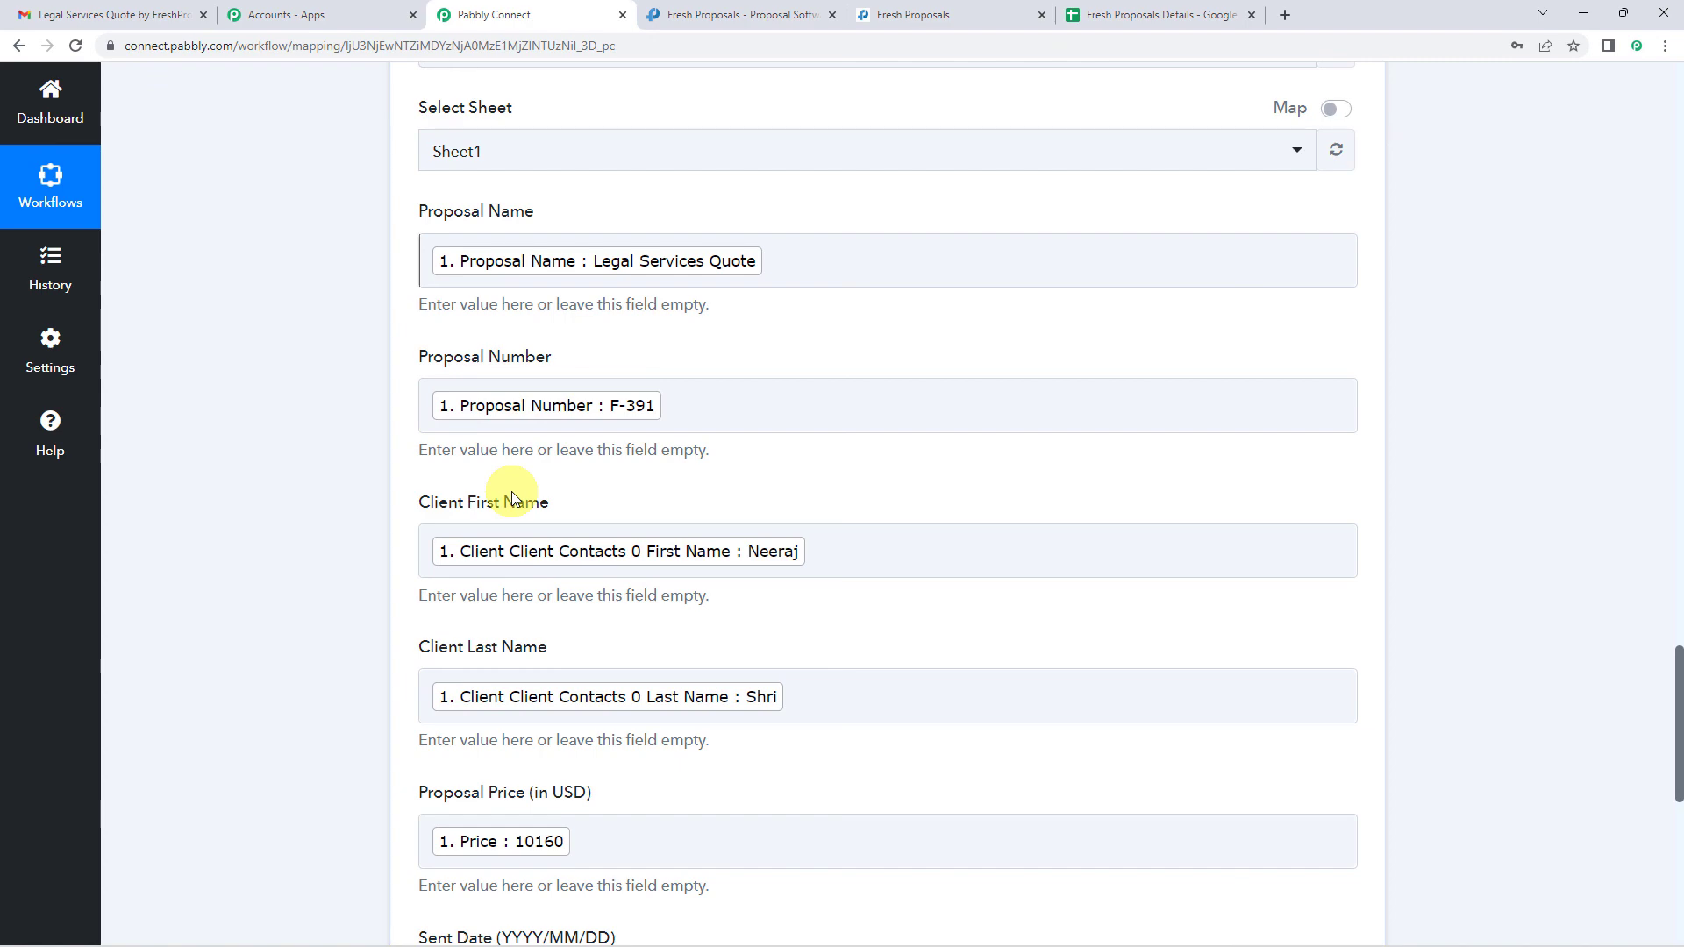
# - Review the workflow from the Fresh Proposals trigger through the Split Text step to the mapped Google Sheets fields
pyautogui.scroll(20, 322, 570)
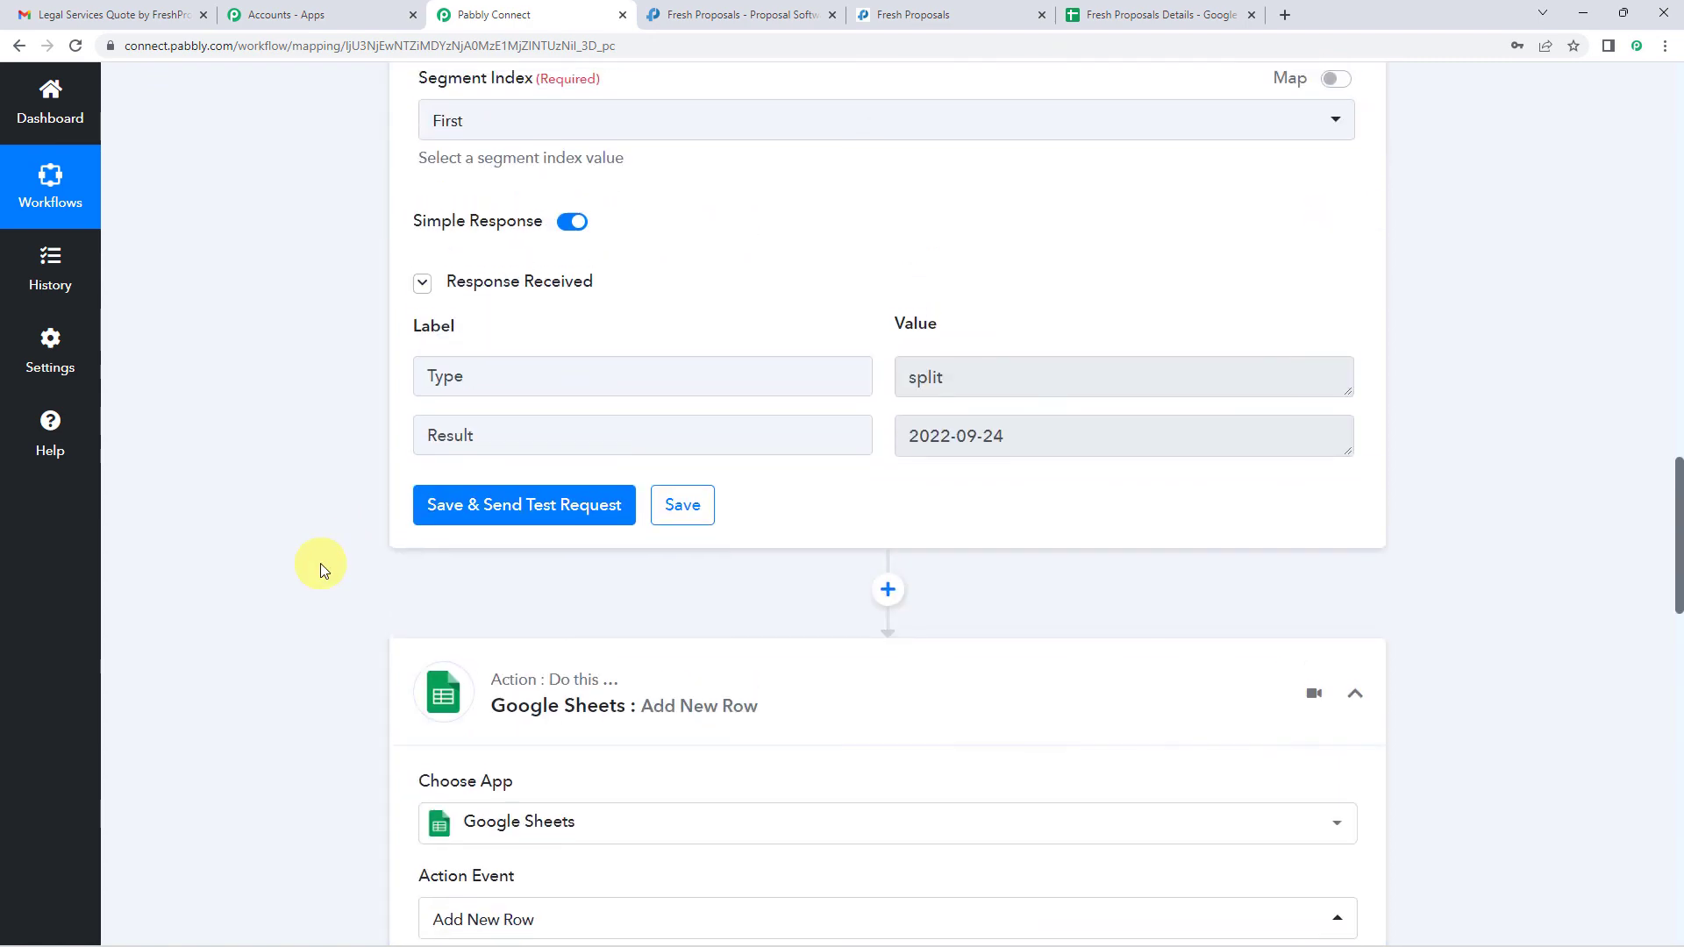
pyautogui.scroll(4, 319, 563)
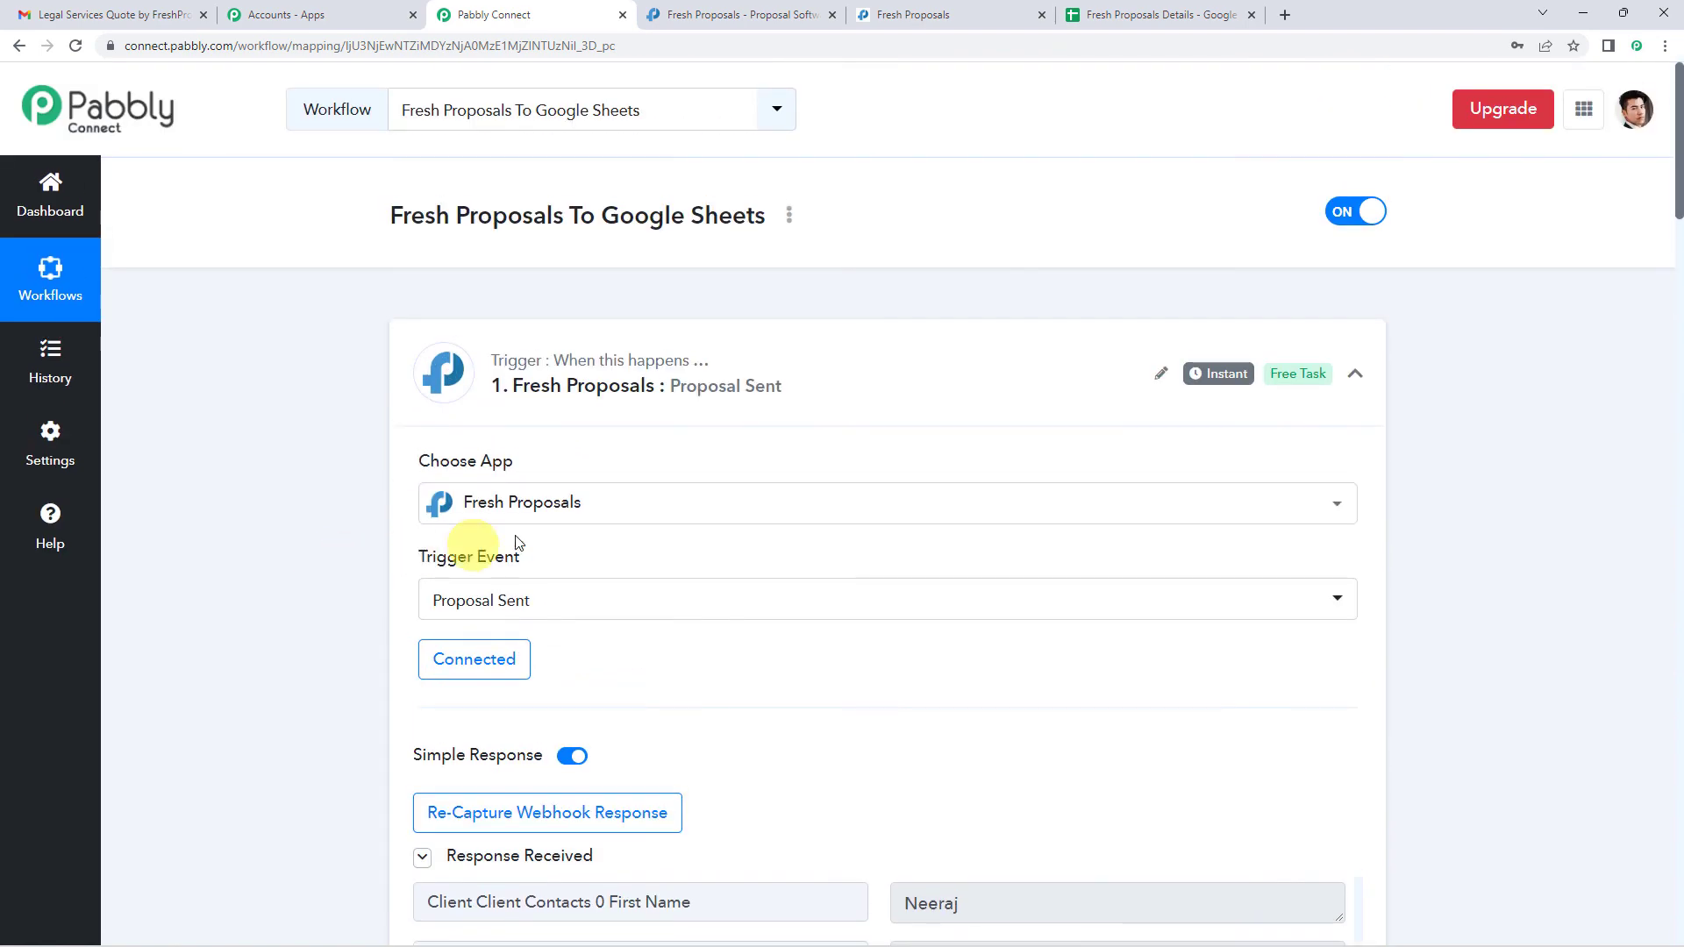
pyautogui.scroll(-2, 877, 451)
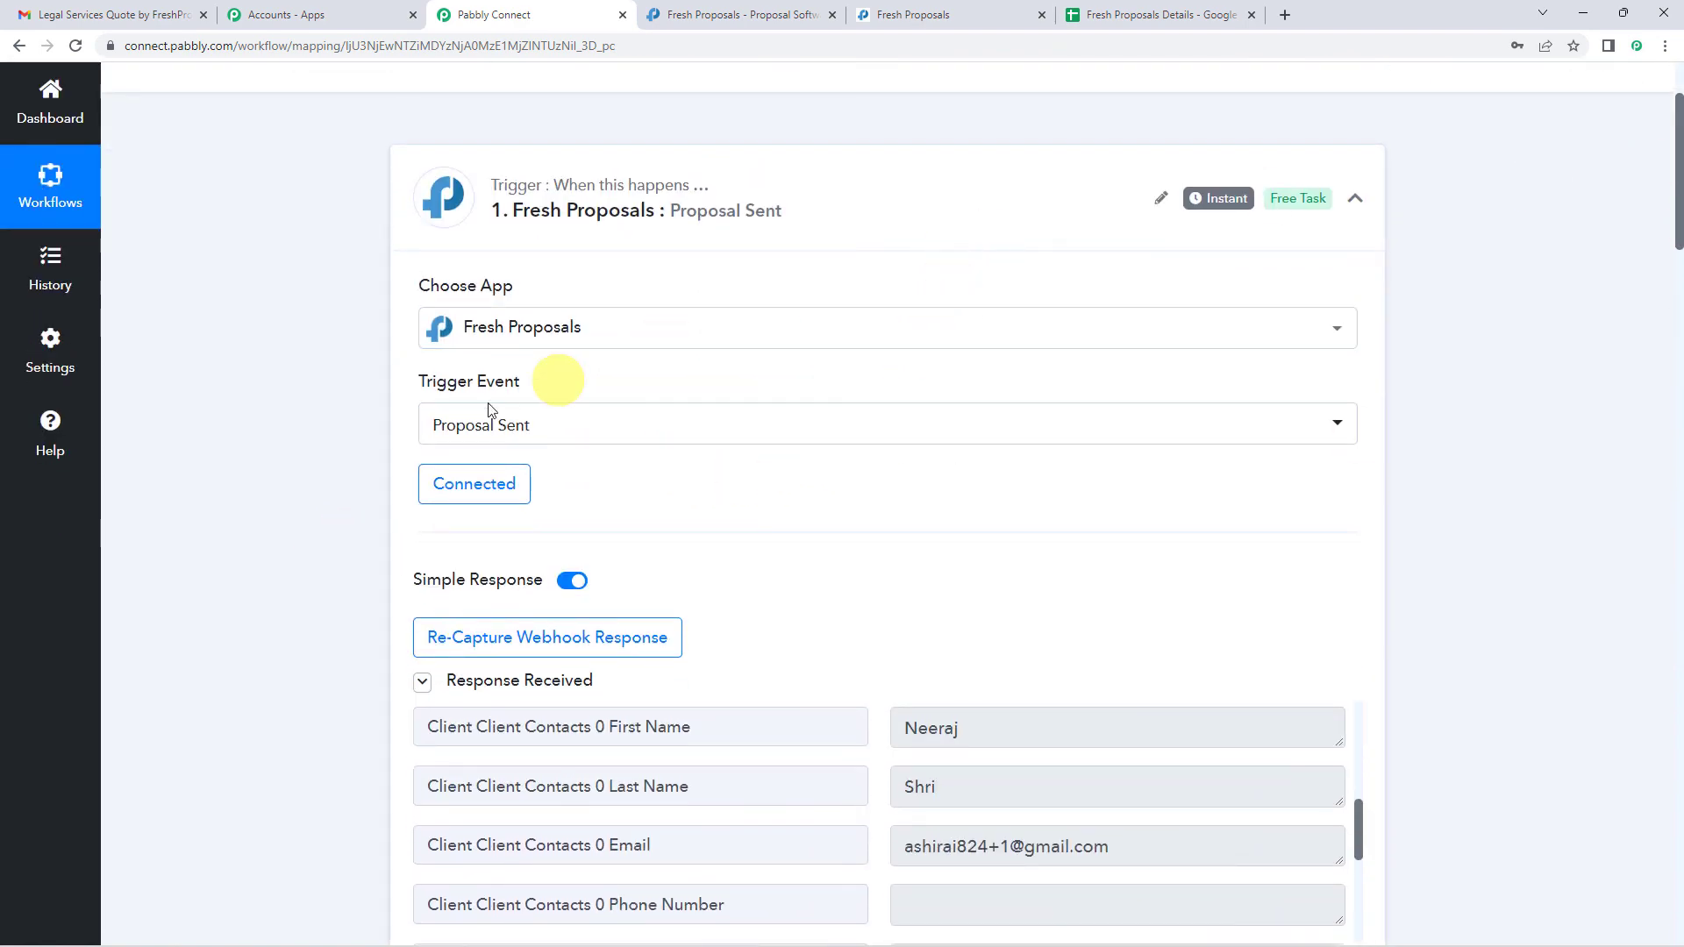
pyautogui.scroll(-10, 316, 465)
pyautogui.scroll(-15, 312, 443)
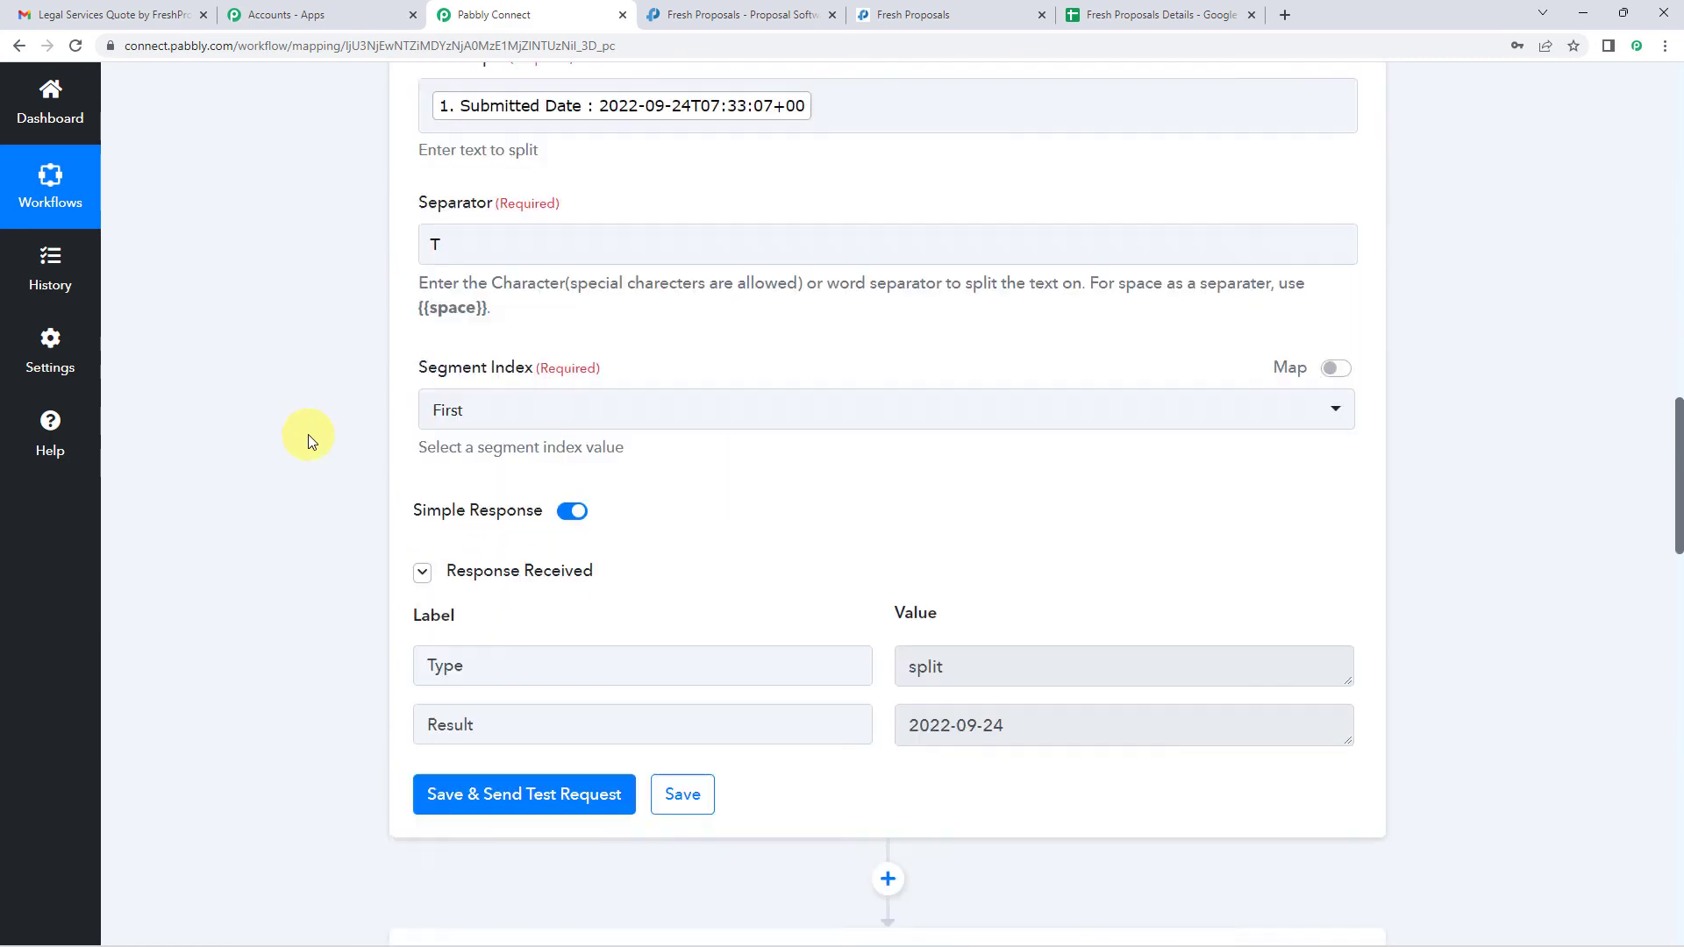
pyautogui.scroll(-4, 551, 339)
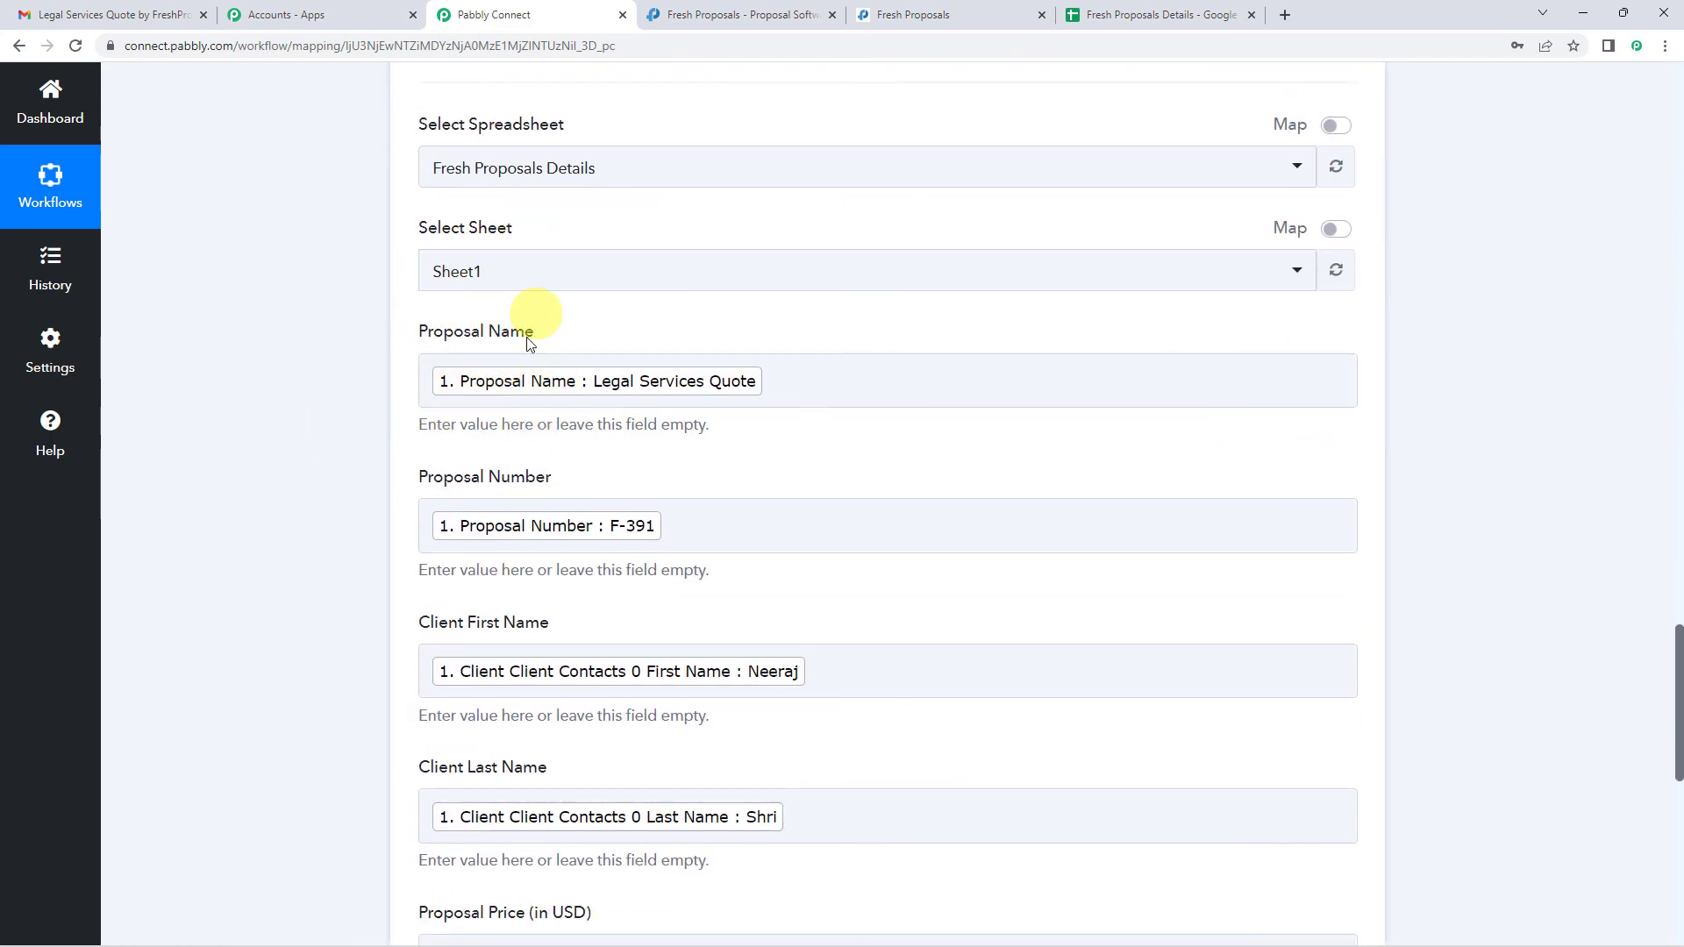
pyautogui.scroll(-2, 544, 526)
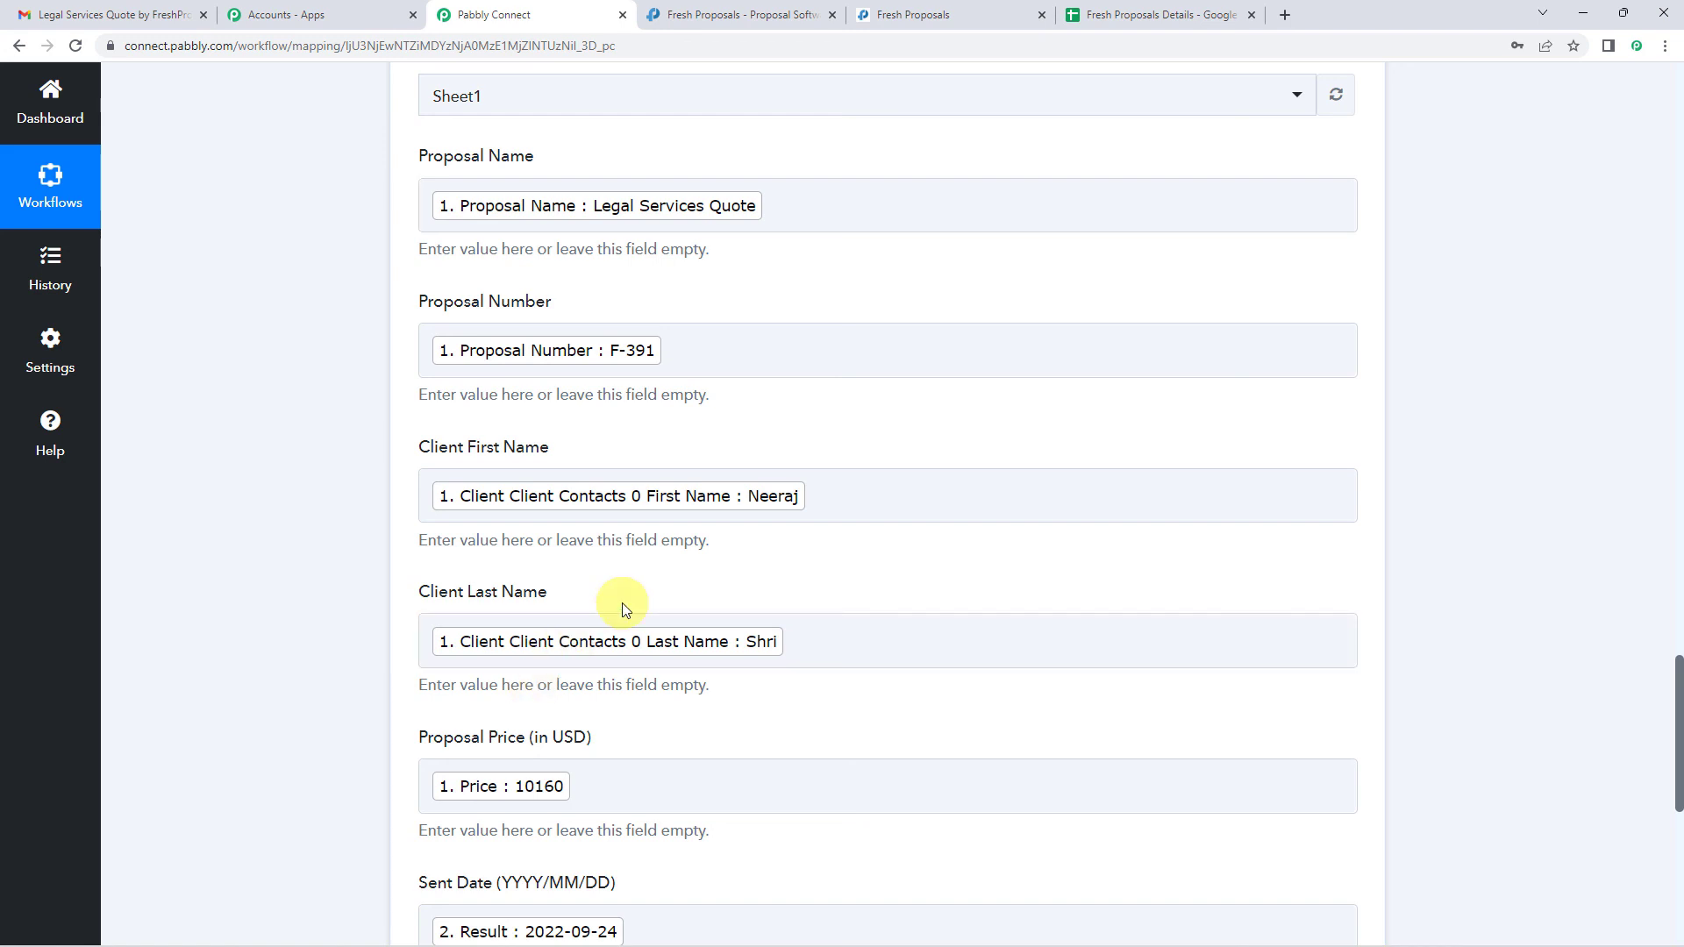
# - Save the Google Sheets action with a test request, then check its response and the added row in the Fresh Proposals Details spreadsheet
pyautogui.scroll(-5, 622, 603)
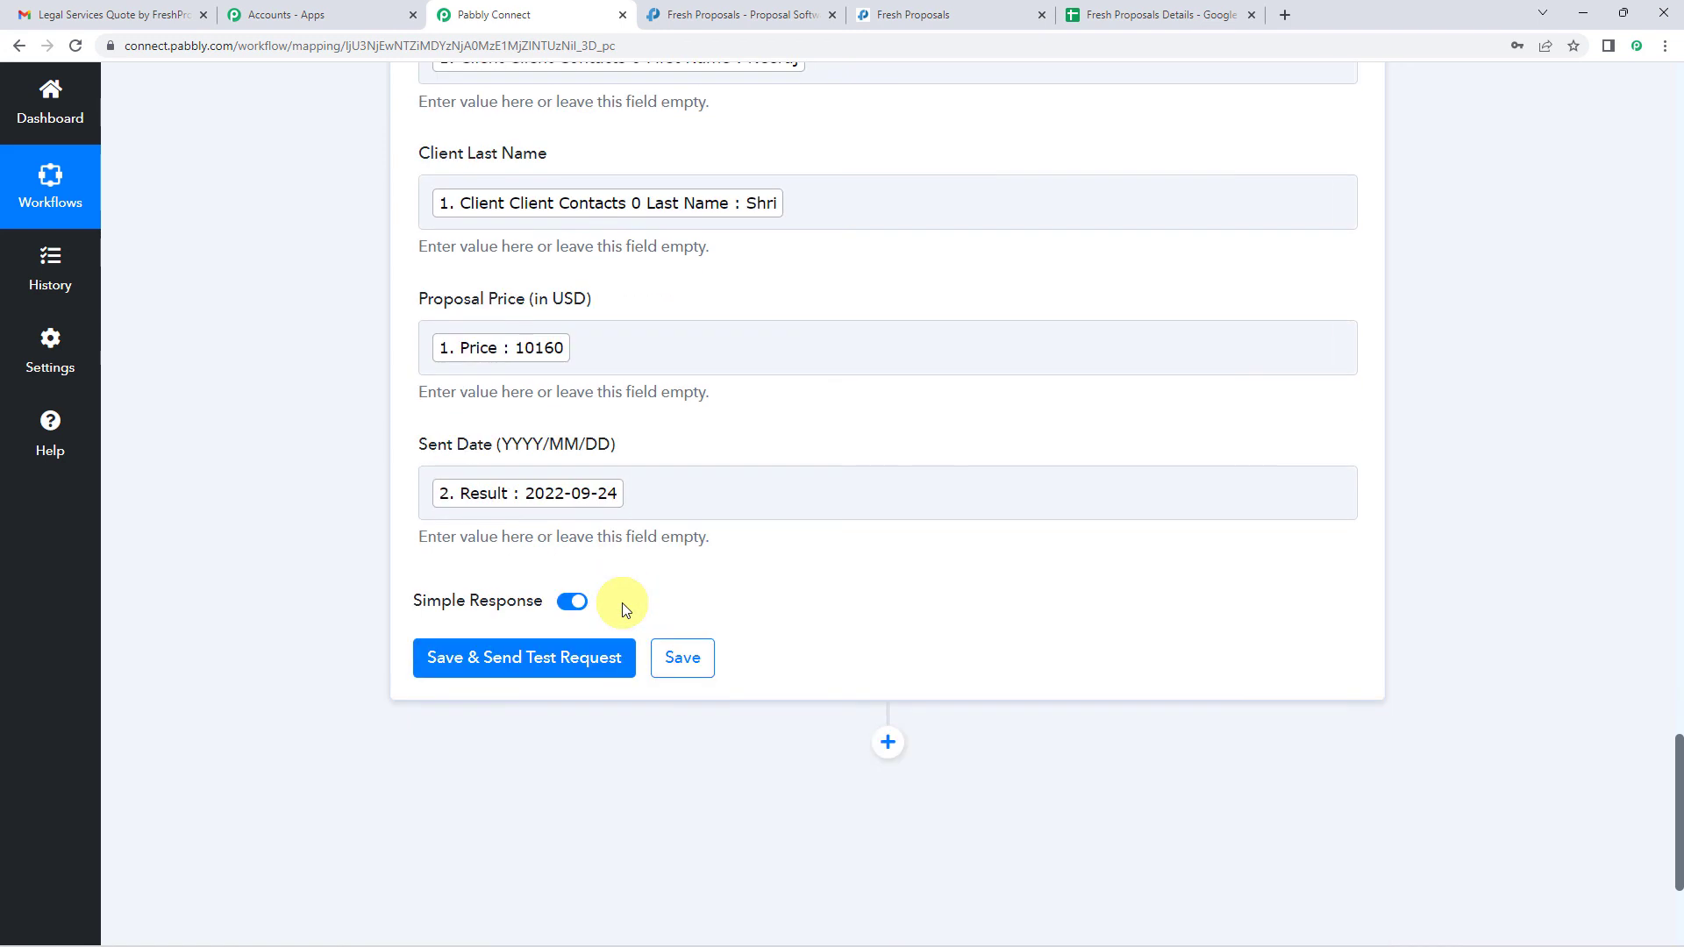
pyautogui.click(552, 660)
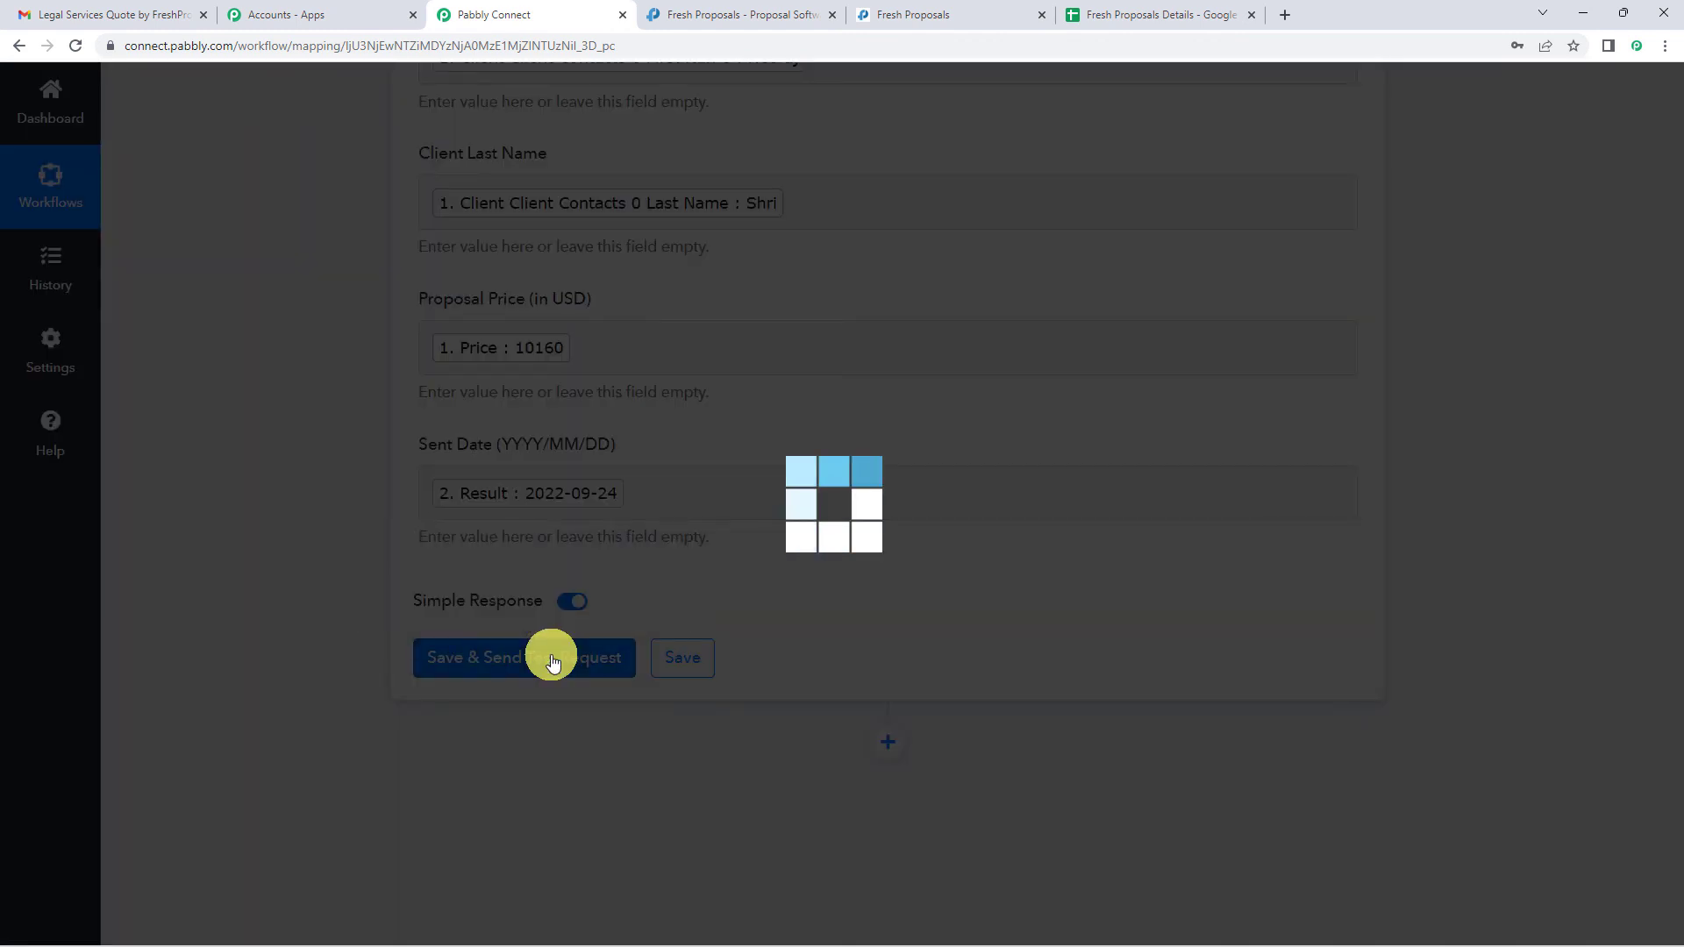
pyautogui.scroll(-3, 712, 547)
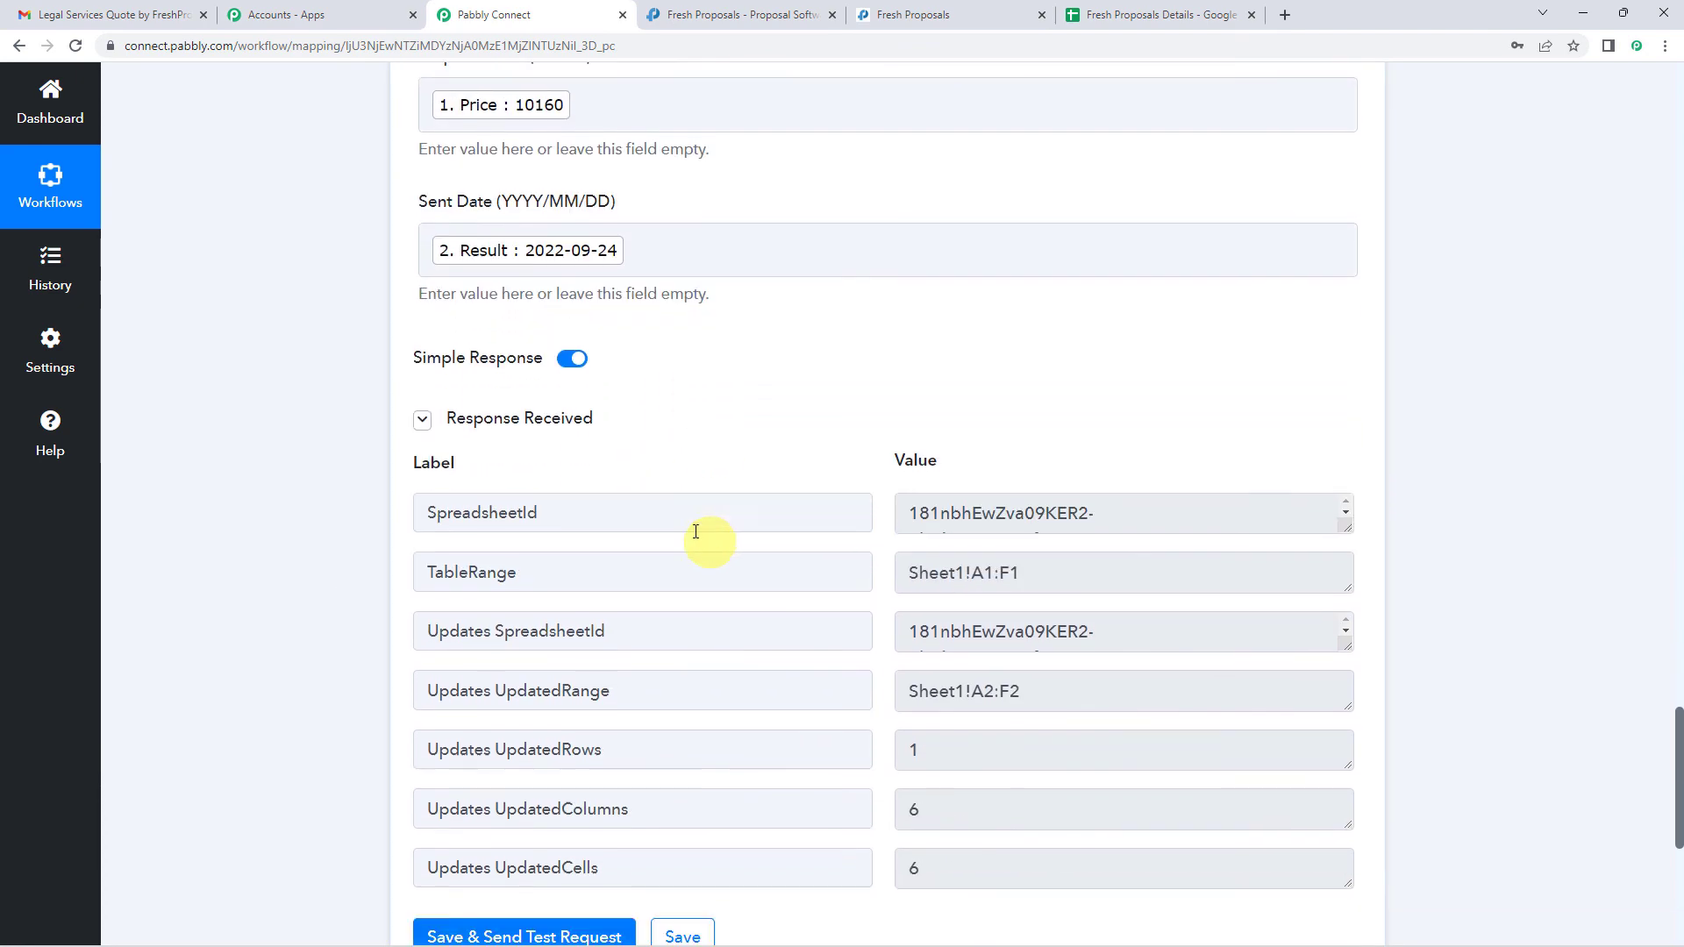
pyautogui.scroll(3, 261, 558)
pyautogui.scroll(-3, 261, 557)
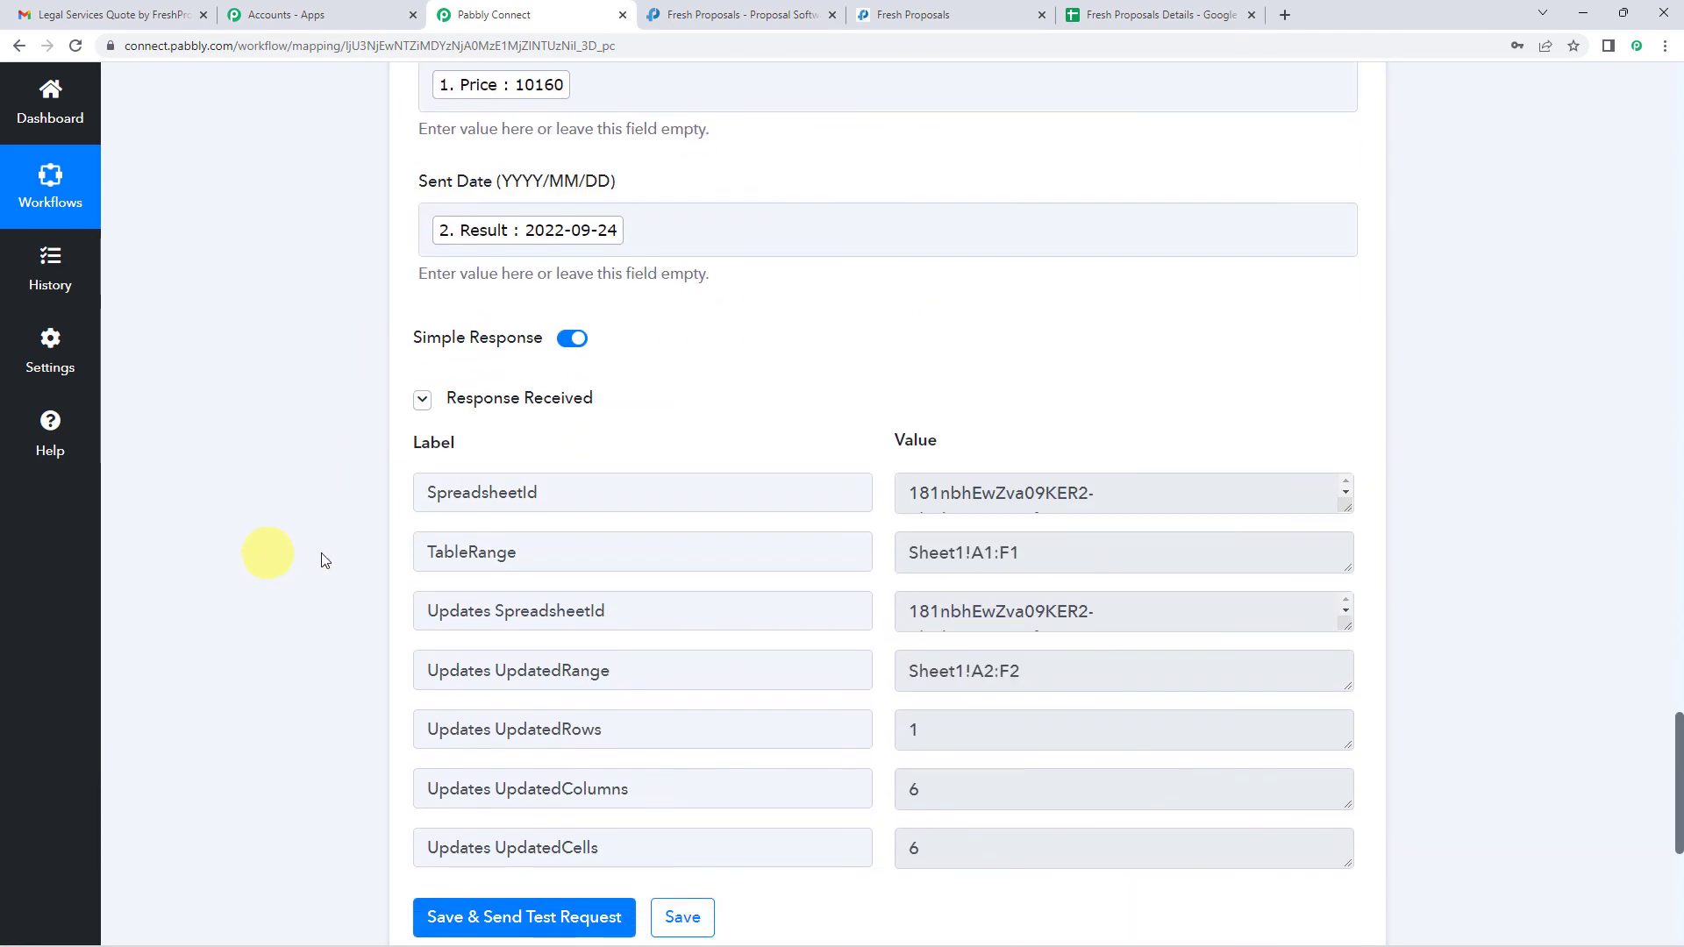
pyautogui.scroll(-2, 771, 419)
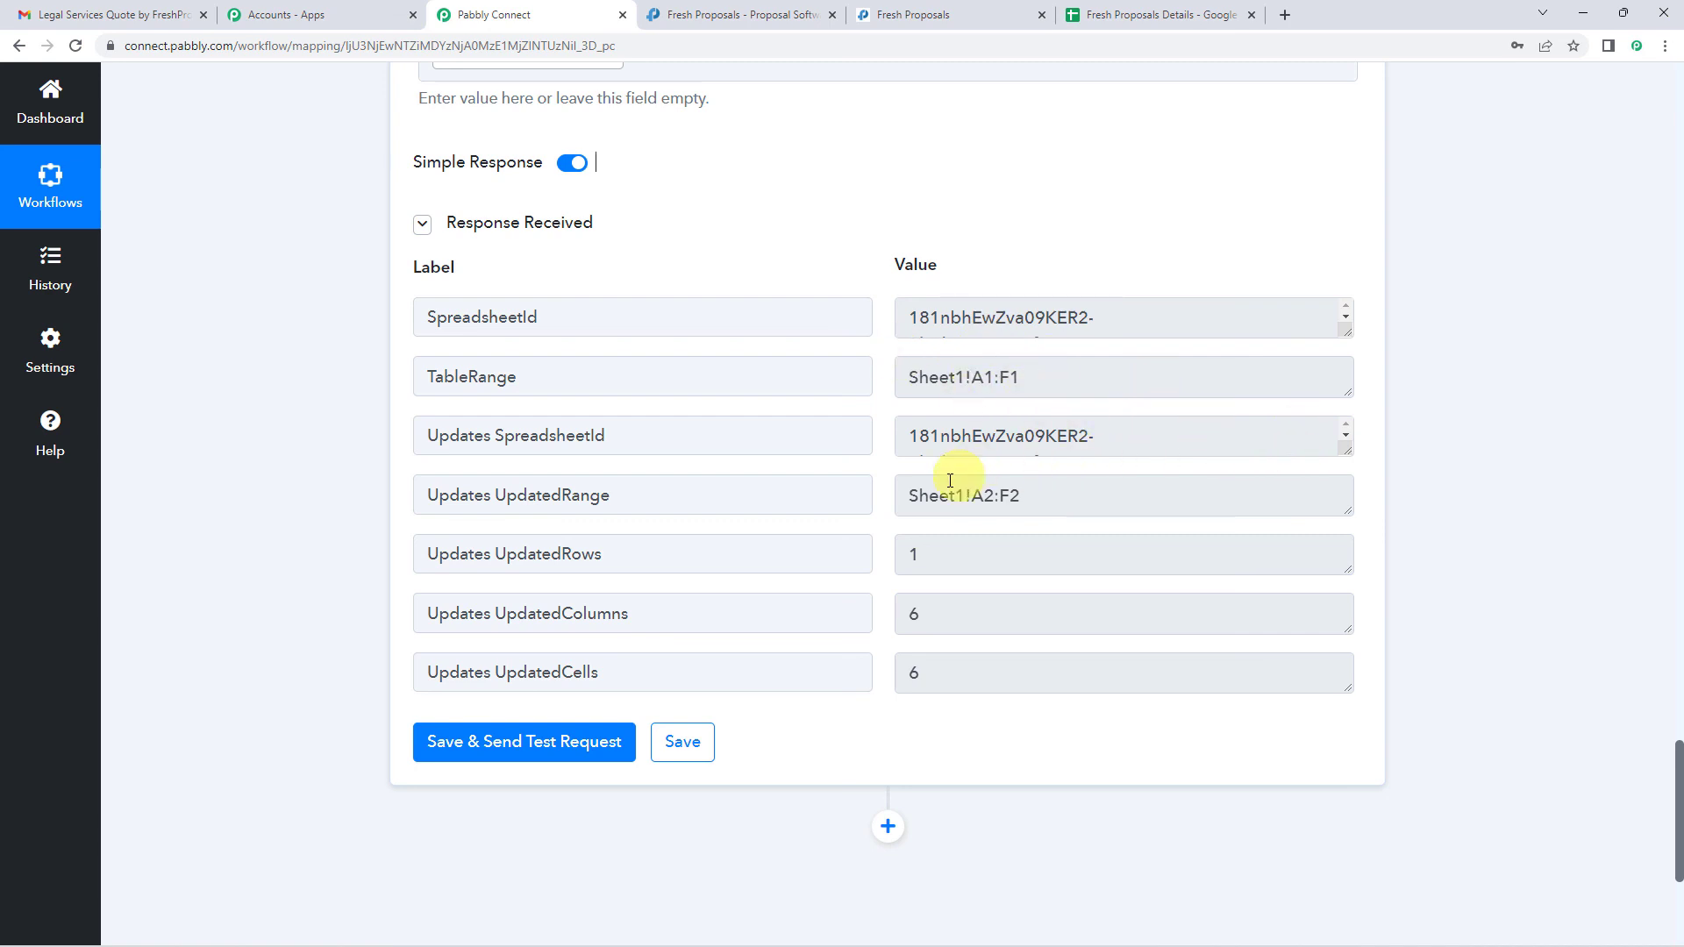
pyautogui.scroll(-1, 1009, 461)
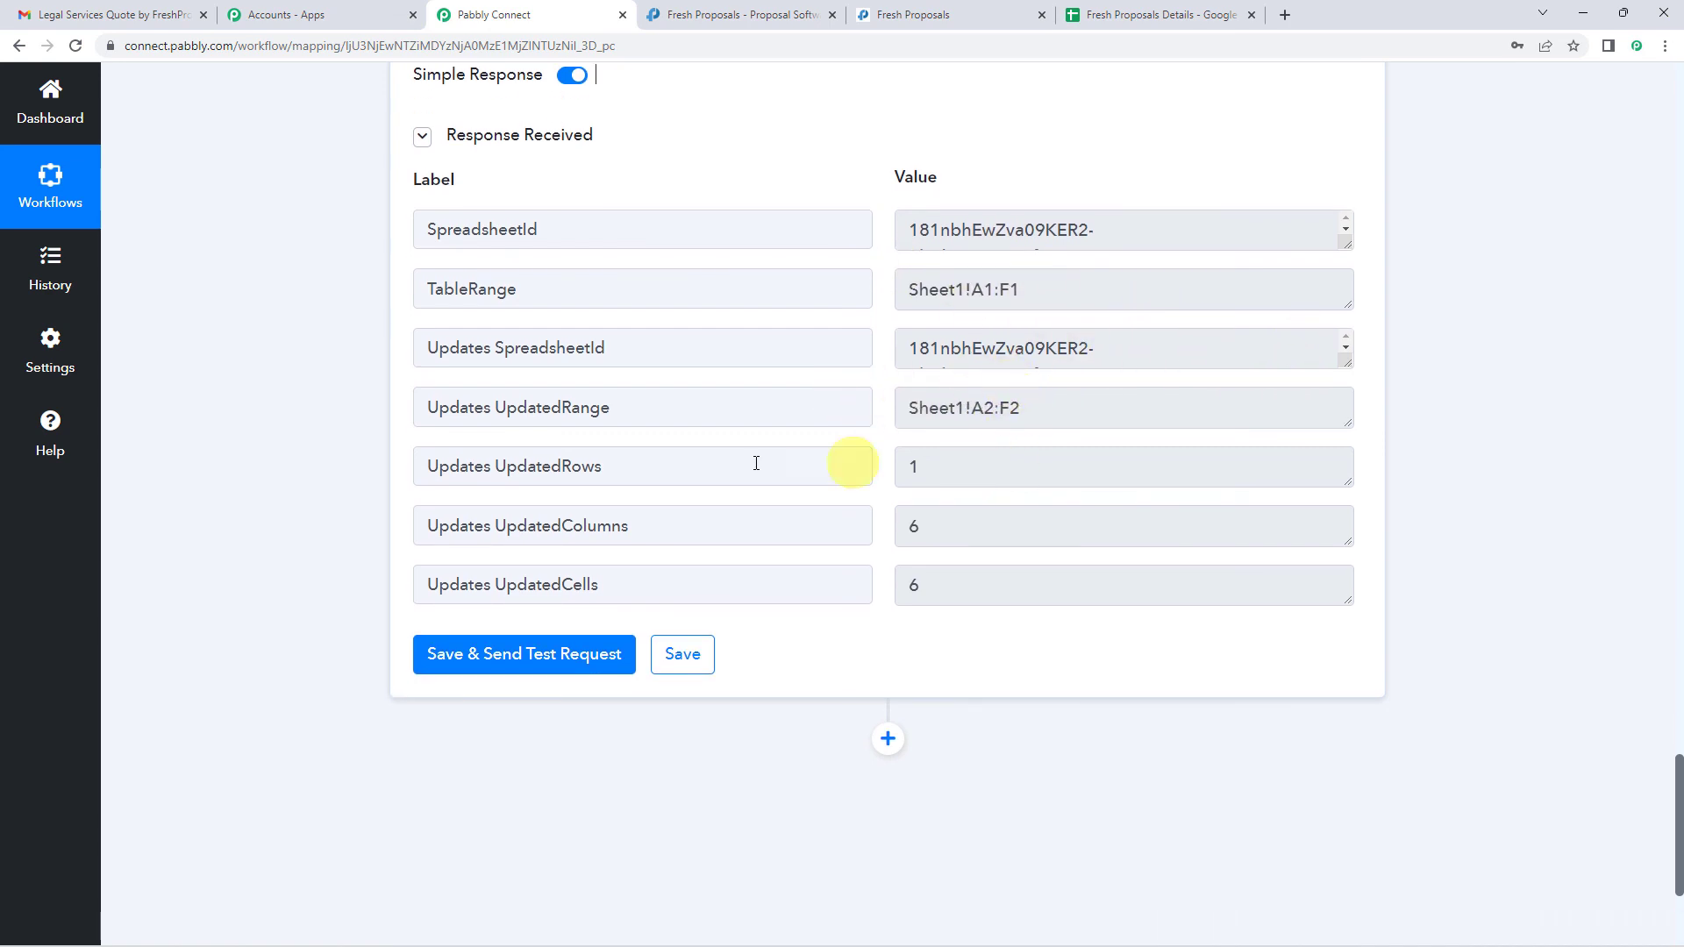
pyautogui.scroll(5, 310, 540)
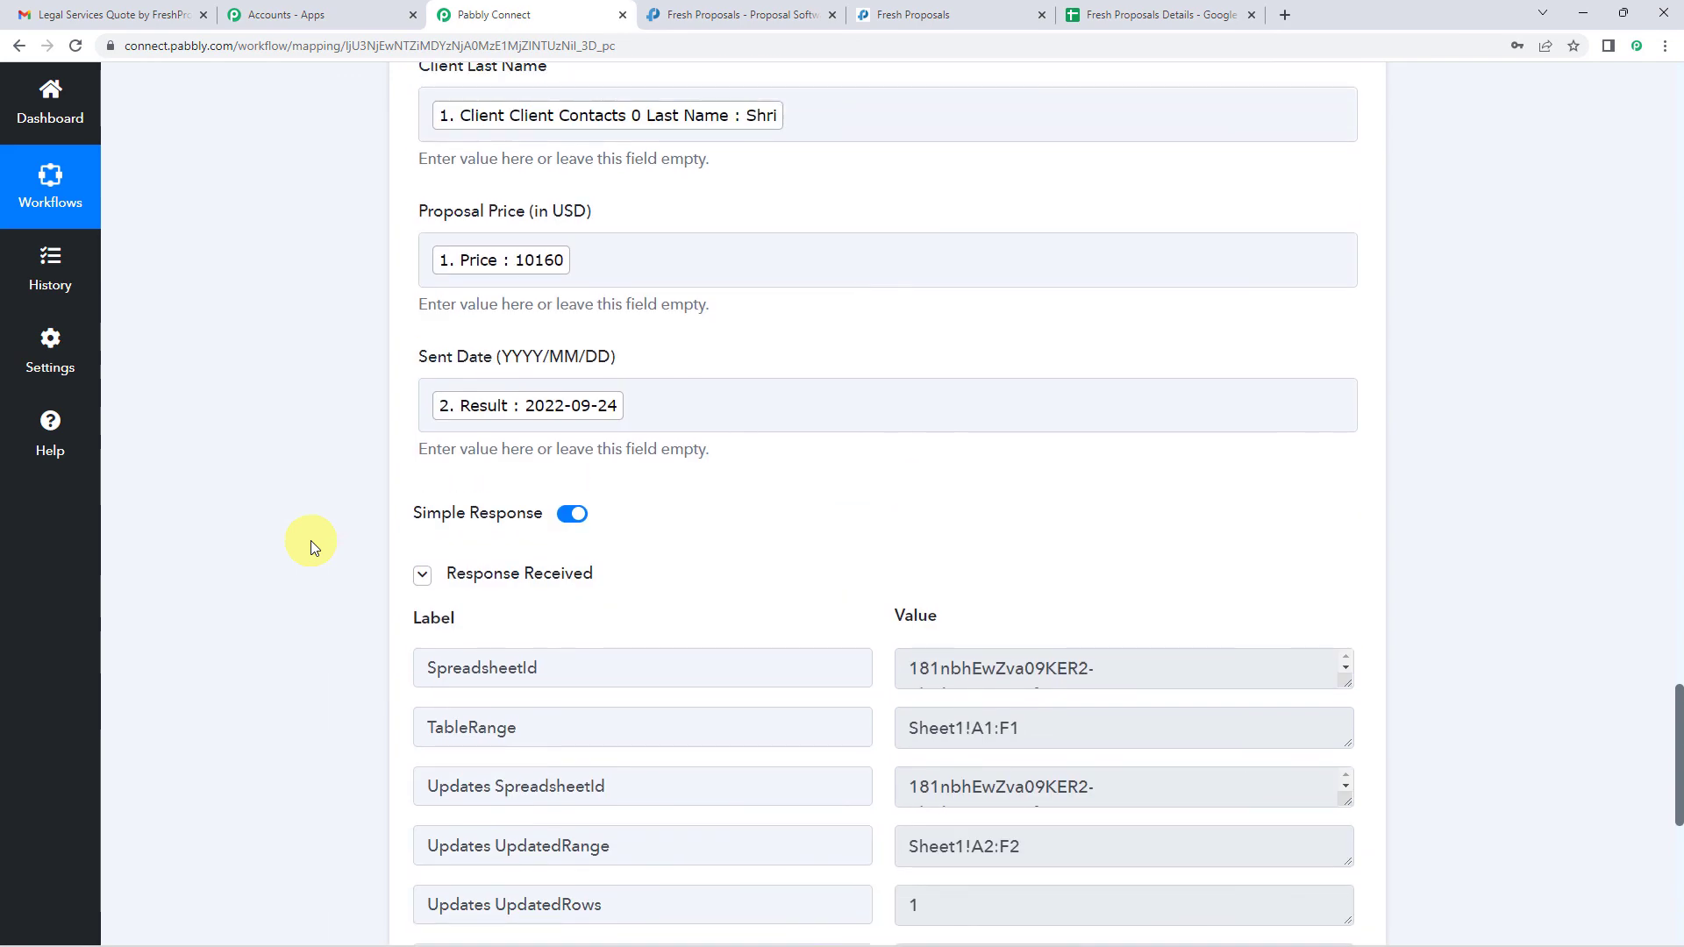
pyautogui.scroll(2, 310, 540)
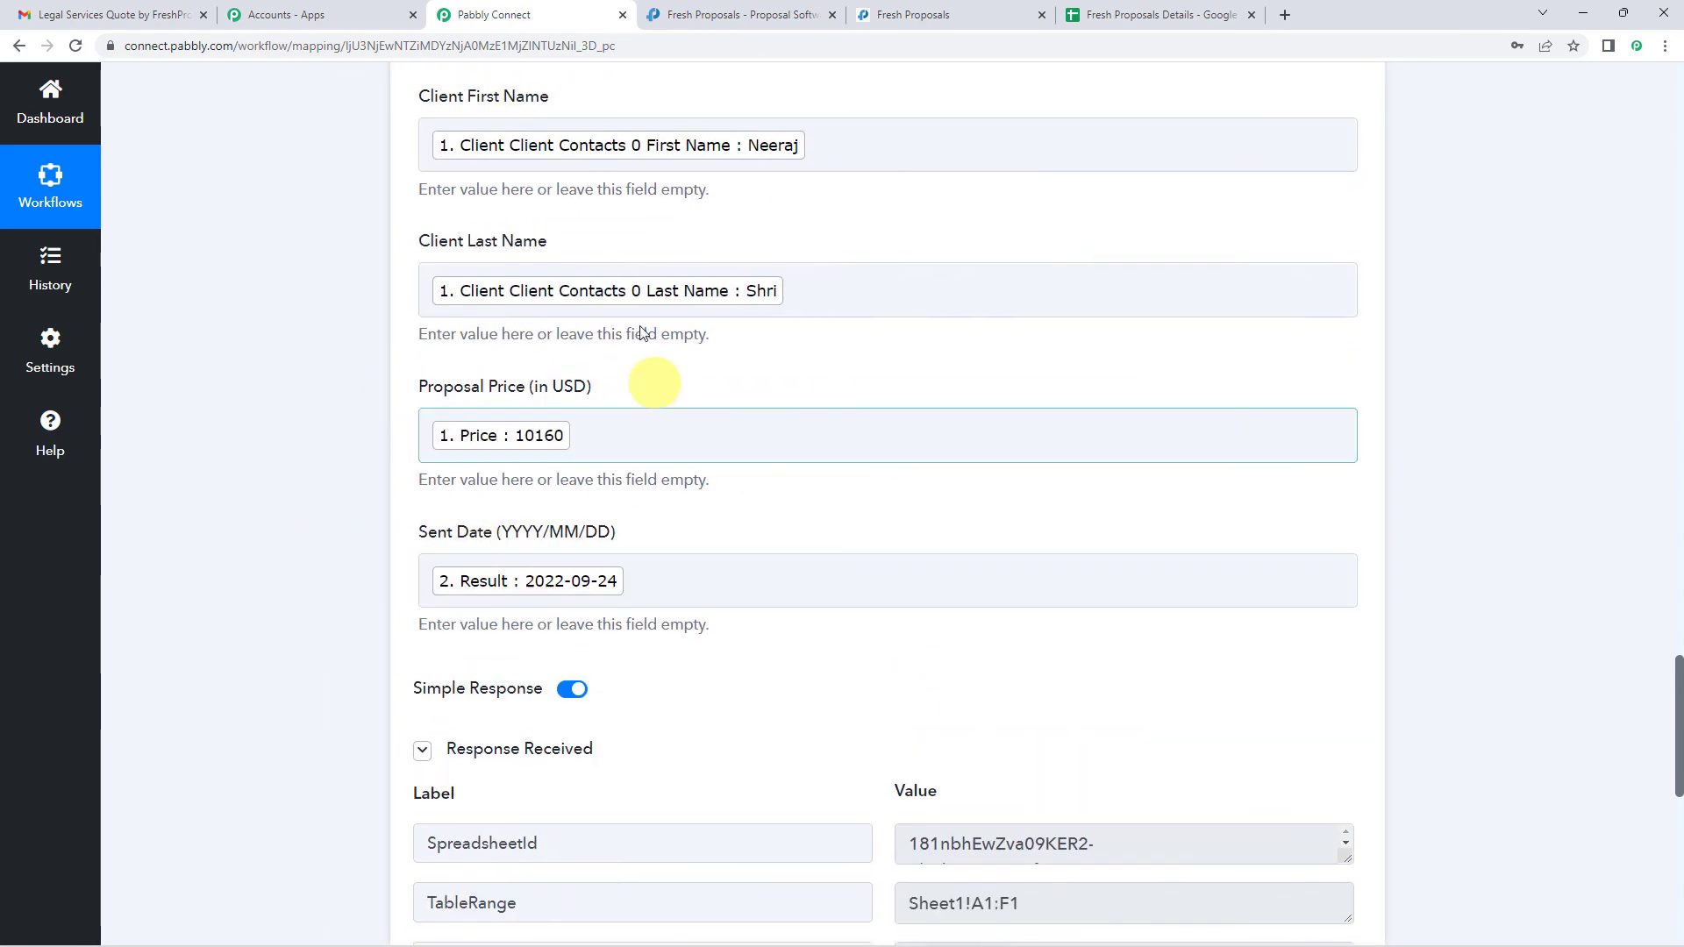
pyautogui.click(1161, 11)
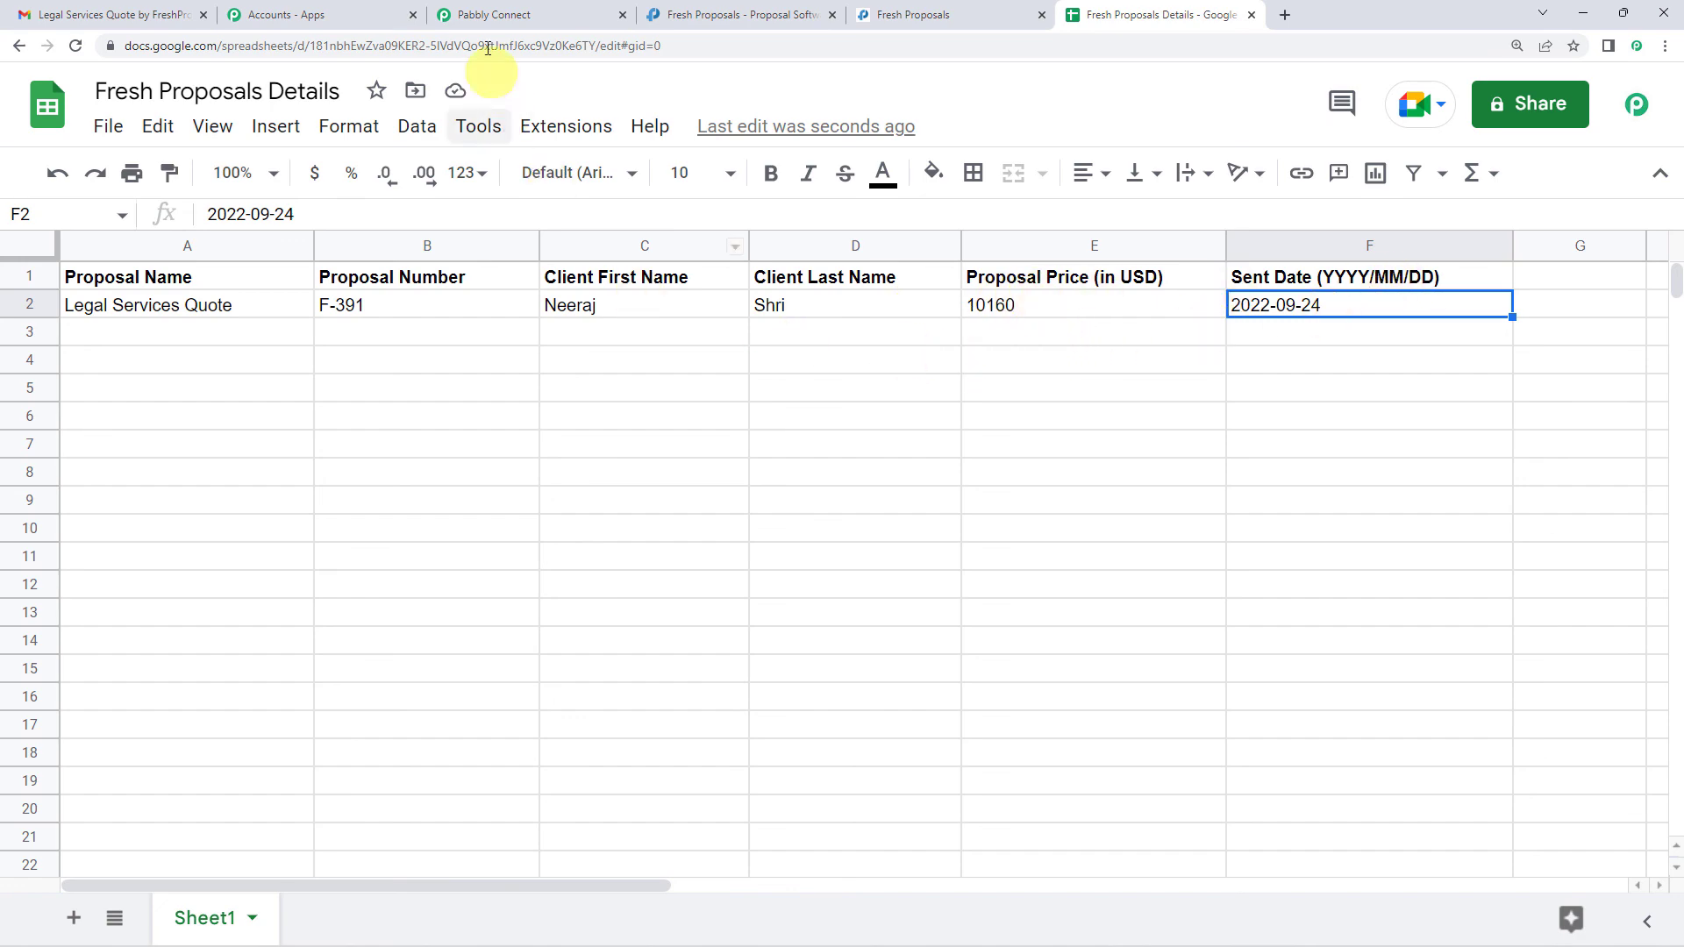
# - Return to Pabbly Connect and collapse the Google Sheets, Text Formatter and Fresh Proposals steps of the workflow
pyautogui.click(500, 15)
pyautogui.scroll(5, 279, 518)
pyautogui.scroll(6, 275, 518)
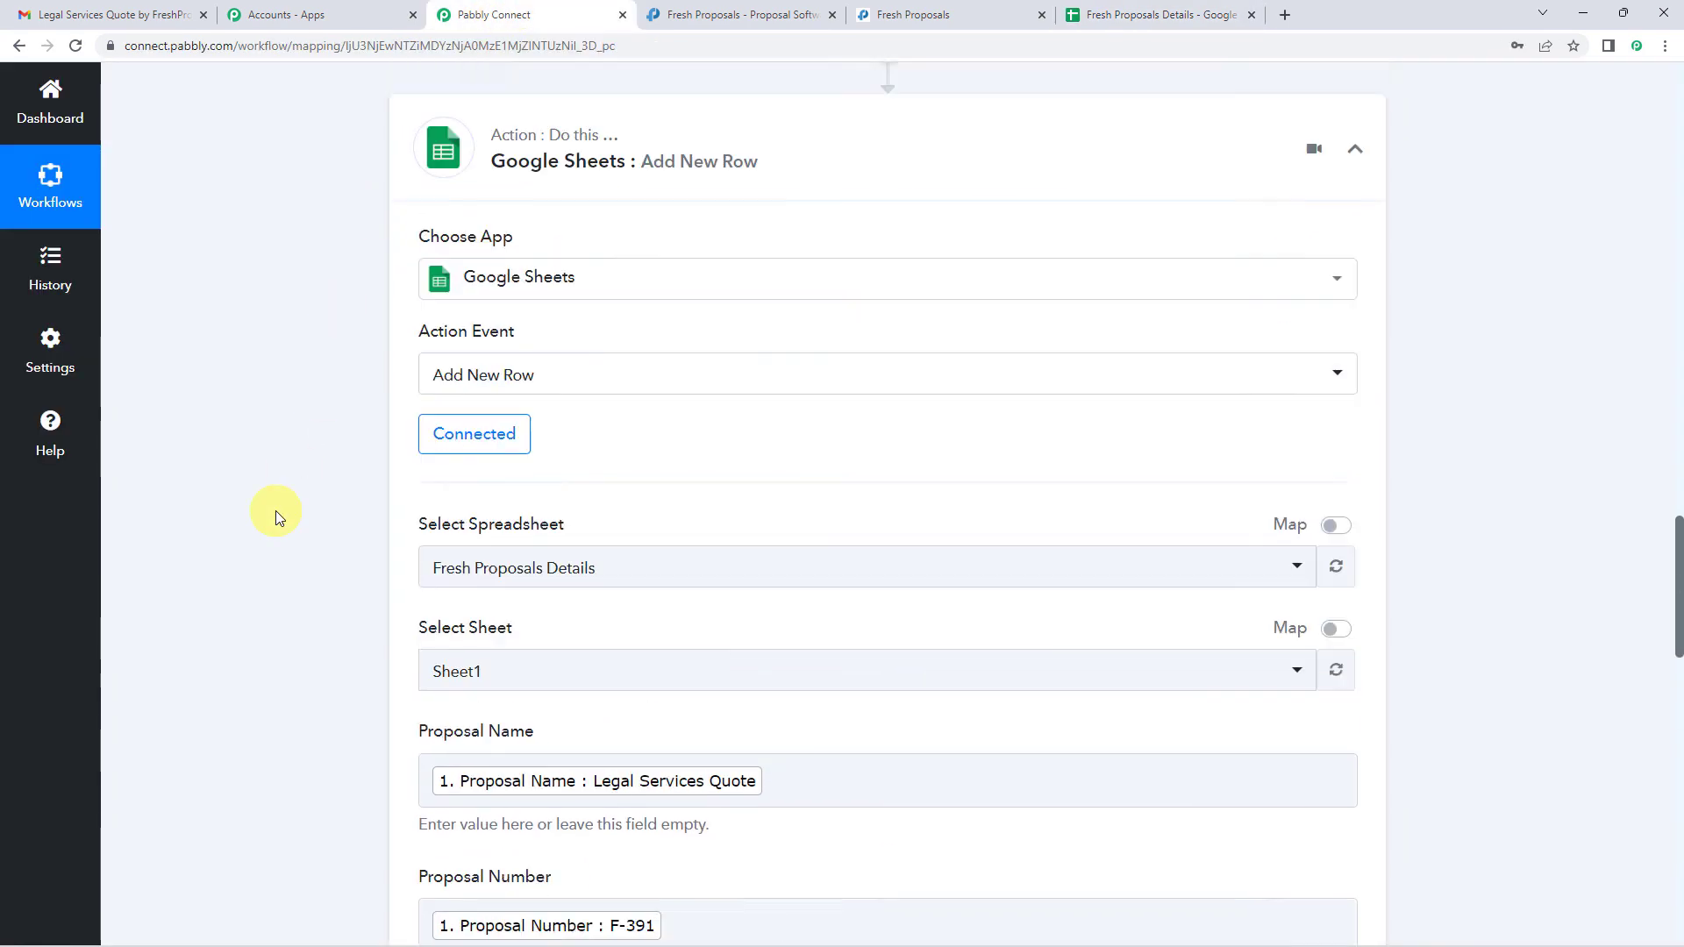
pyautogui.click(605, 307)
pyautogui.scroll(10, 277, 498)
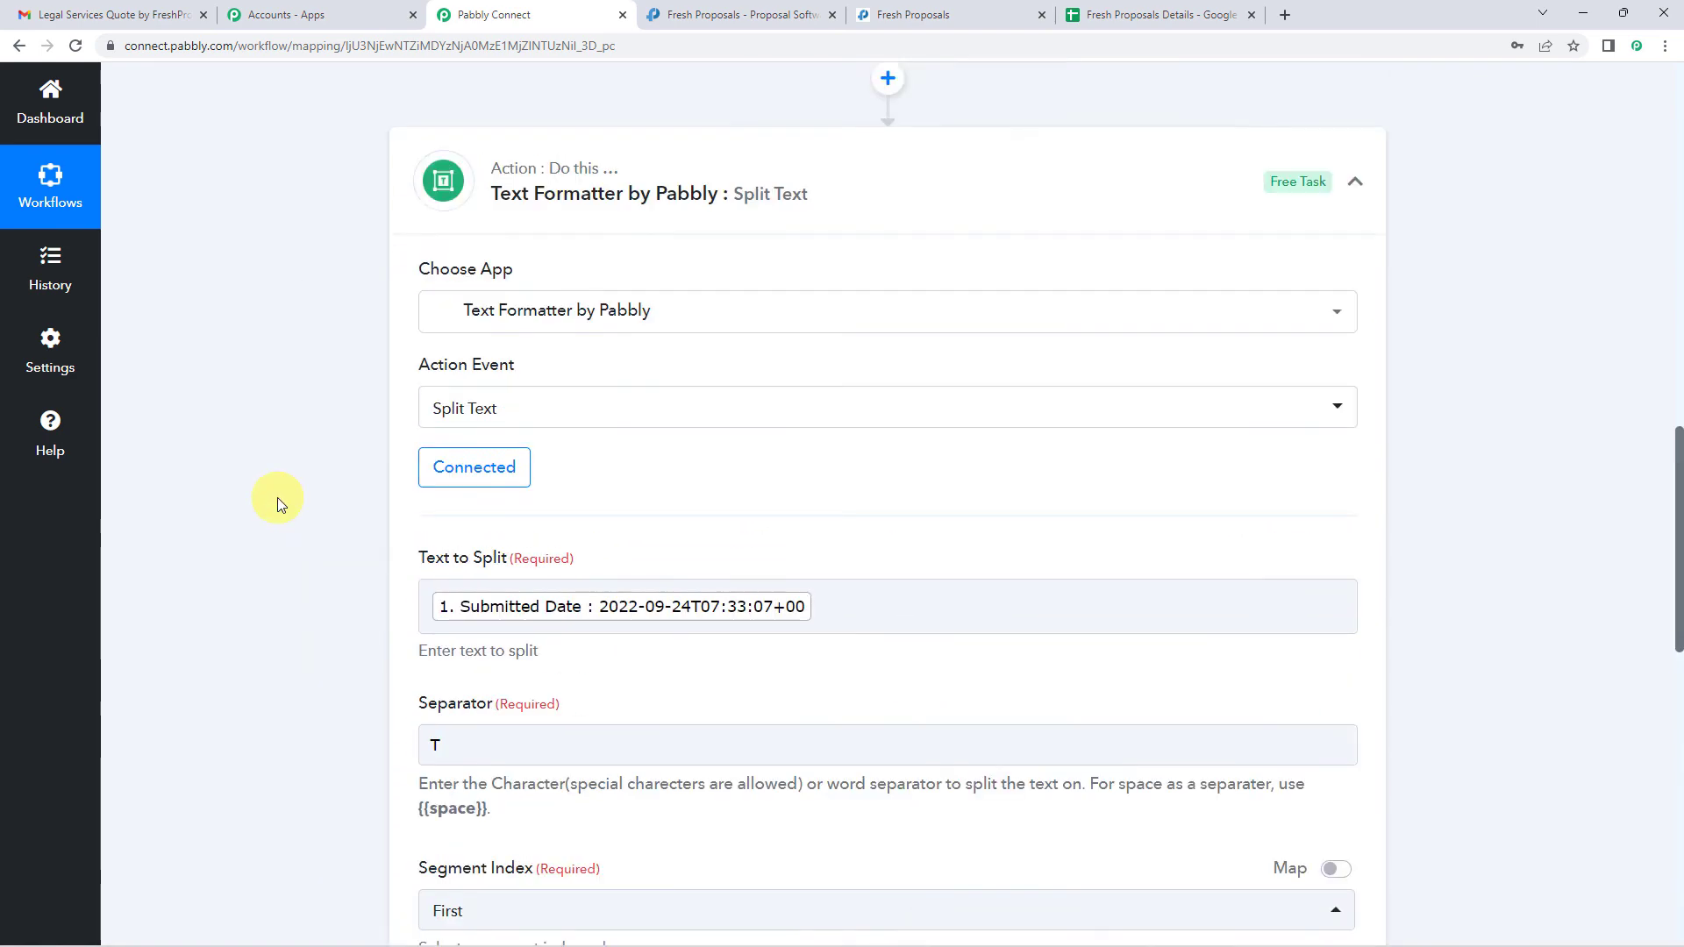
pyautogui.click(574, 670)
pyautogui.scroll(10, 326, 491)
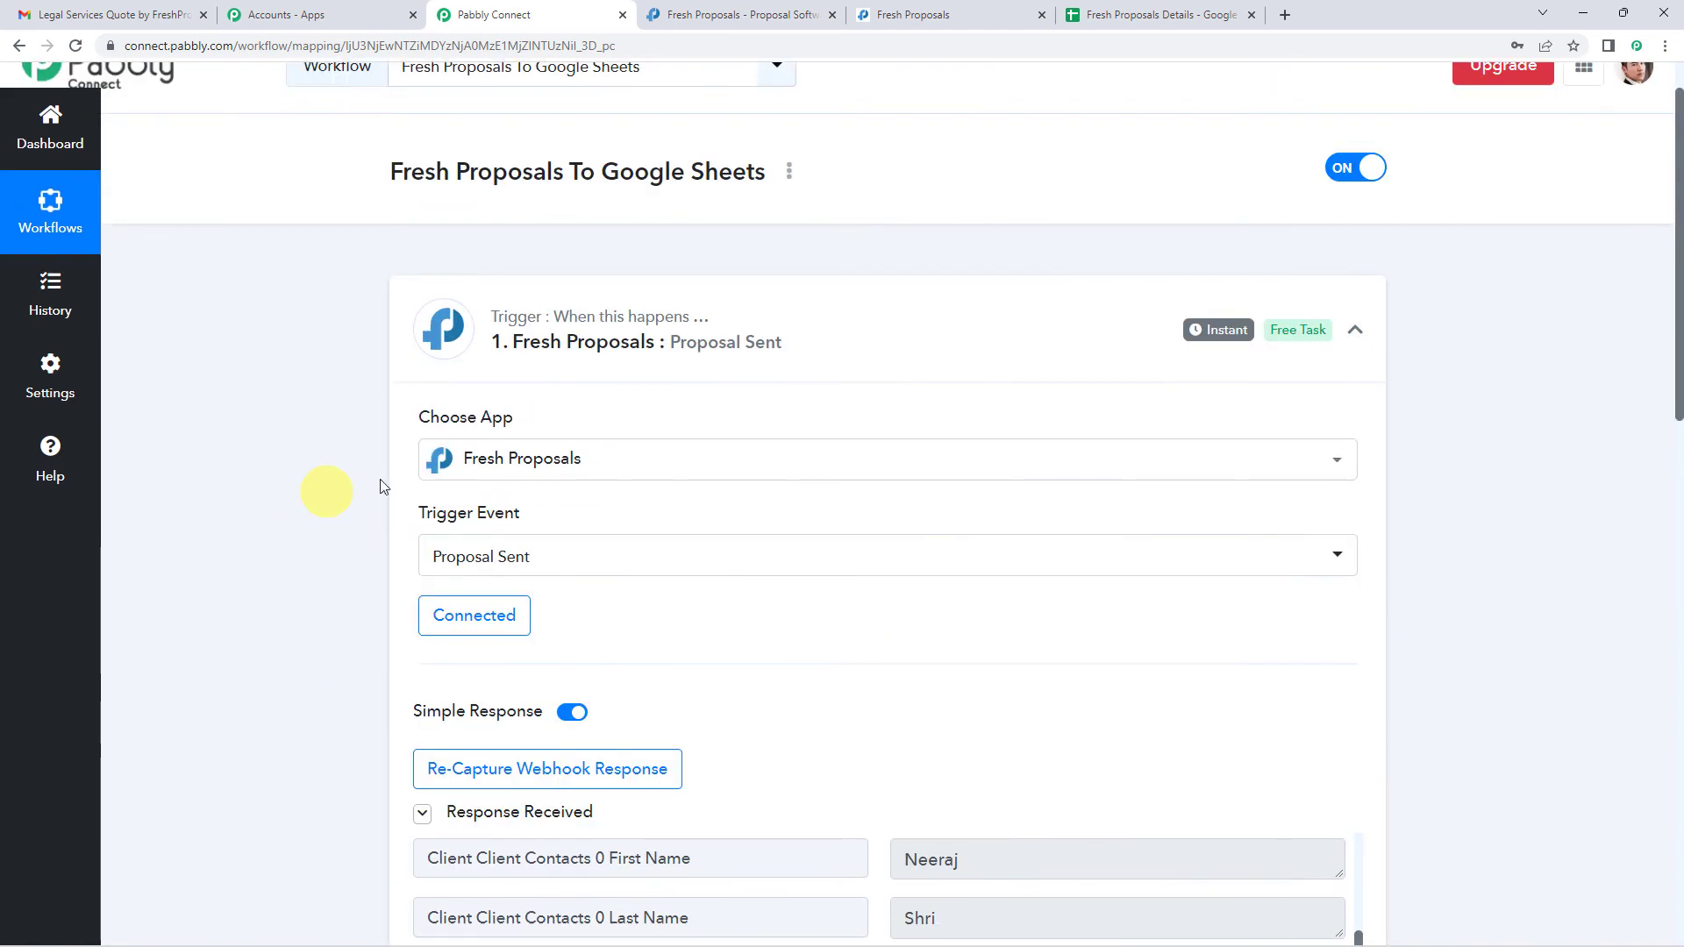
pyautogui.click(633, 405)
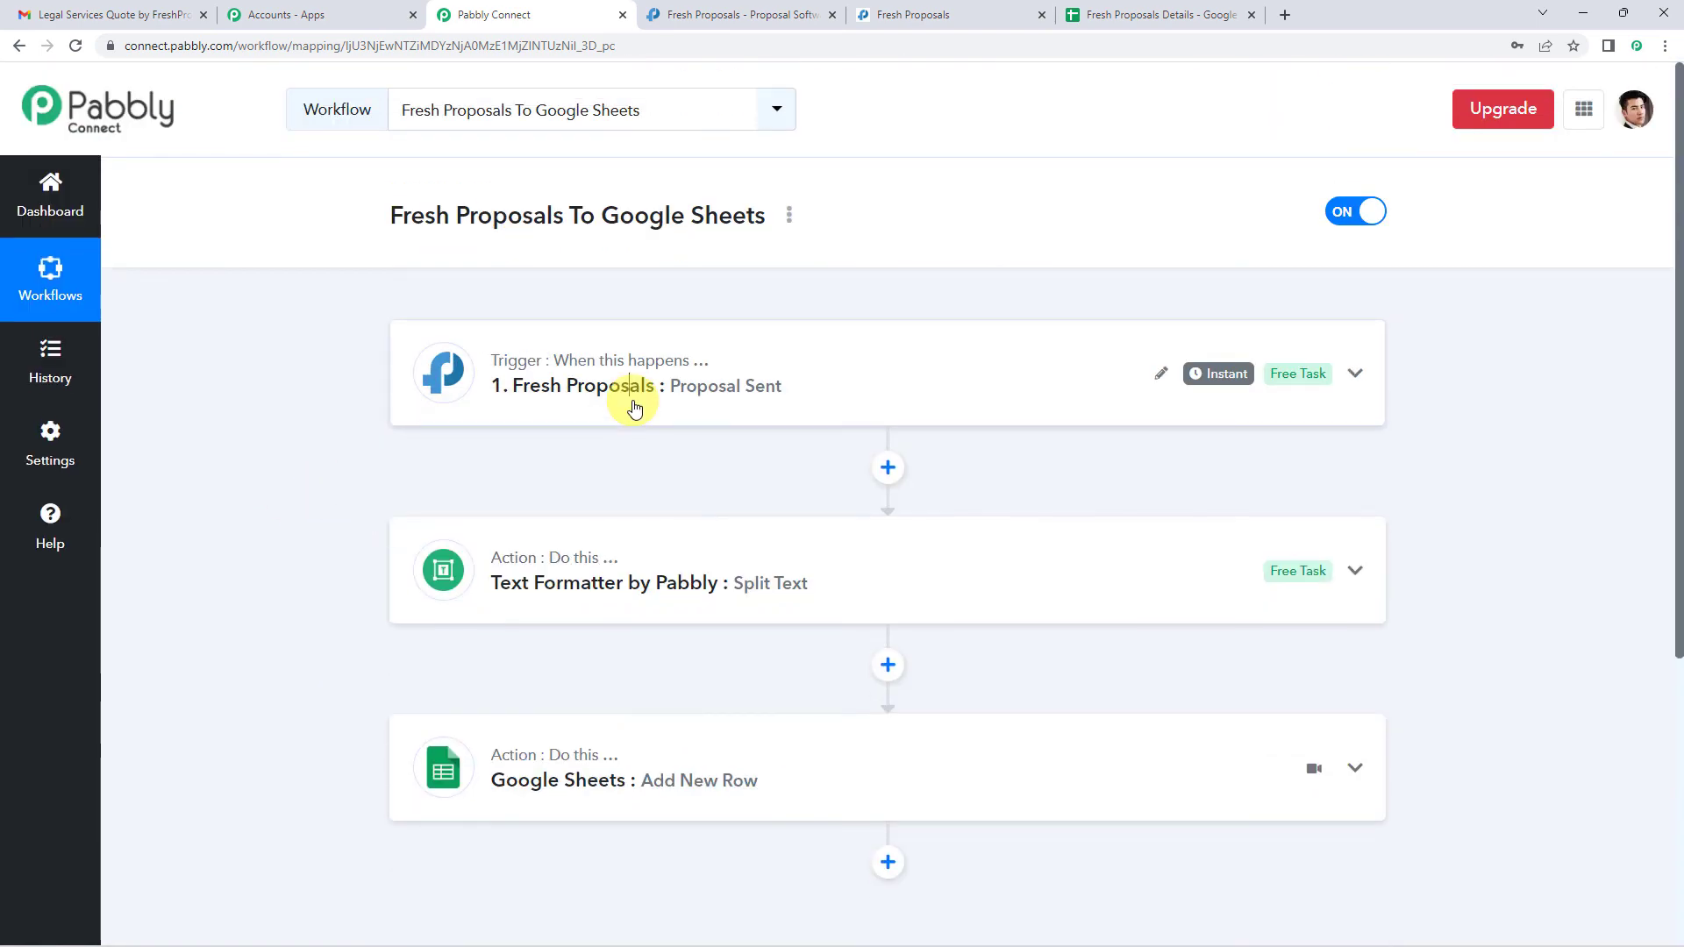